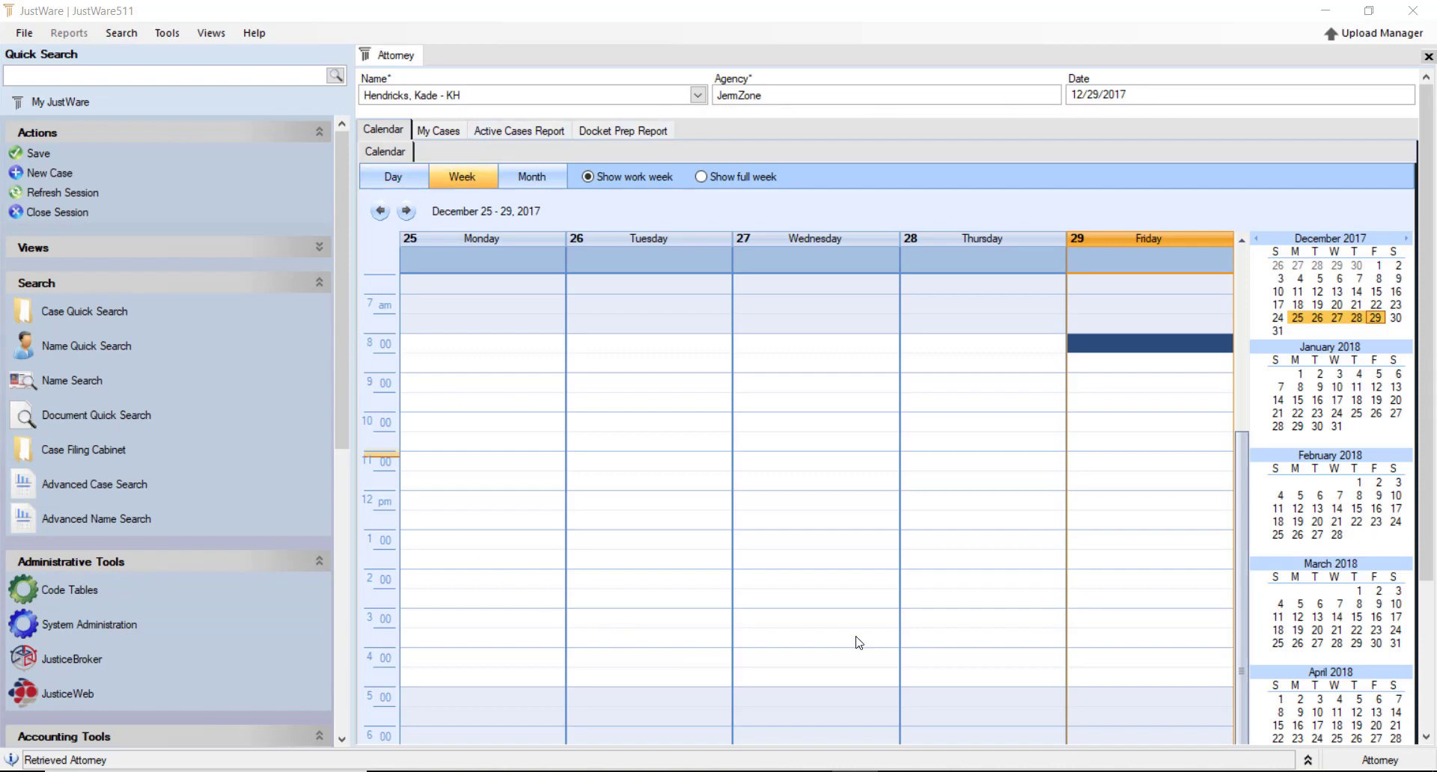
Review the attorney's active cases list, active cases report and docket prep report, then return to the weekly calendar
{"action": "left_click", "coordinate": [444, 132]}
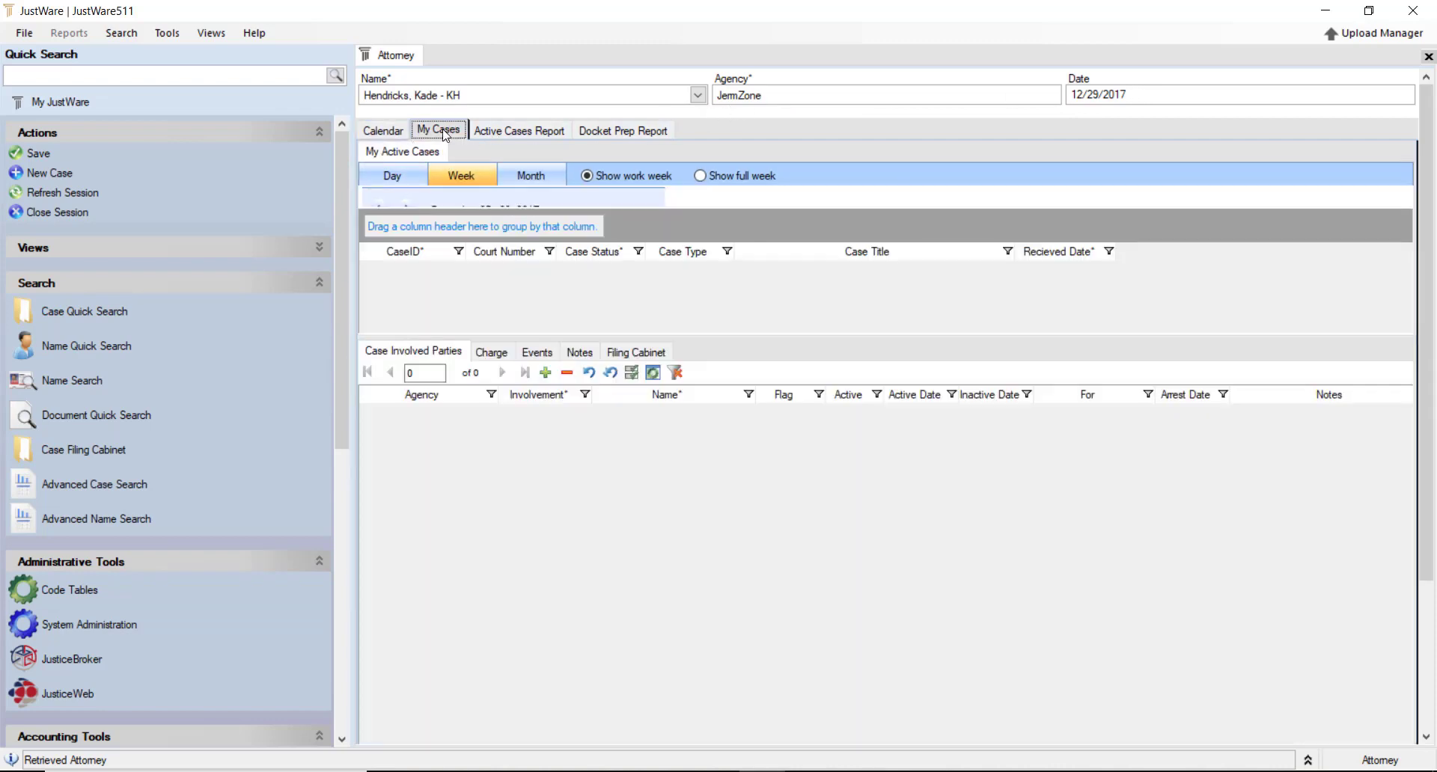
{"action": "left_click", "coordinate": [516, 132]}
{"action": "left_click", "coordinate": [603, 135]}
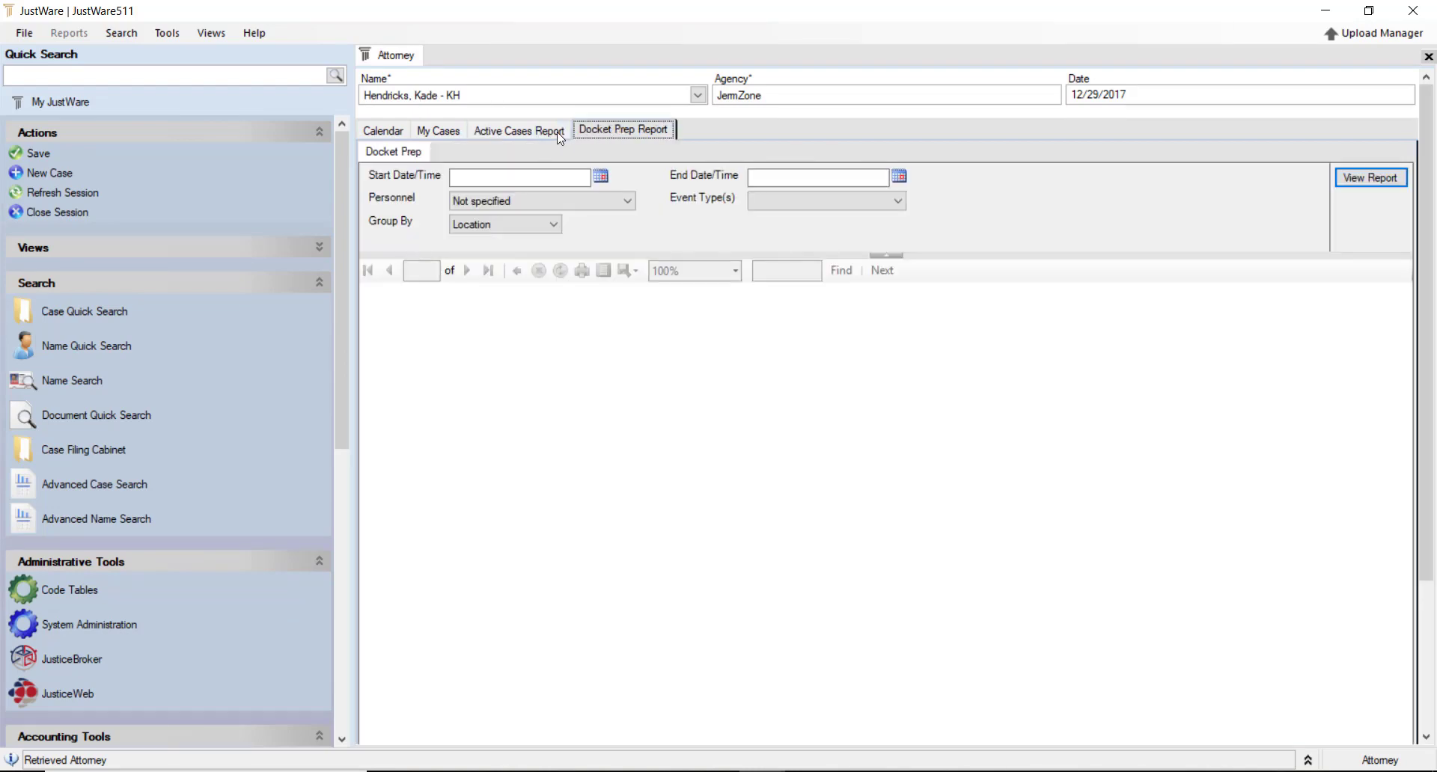
{"action": "left_click", "coordinate": [395, 132]}
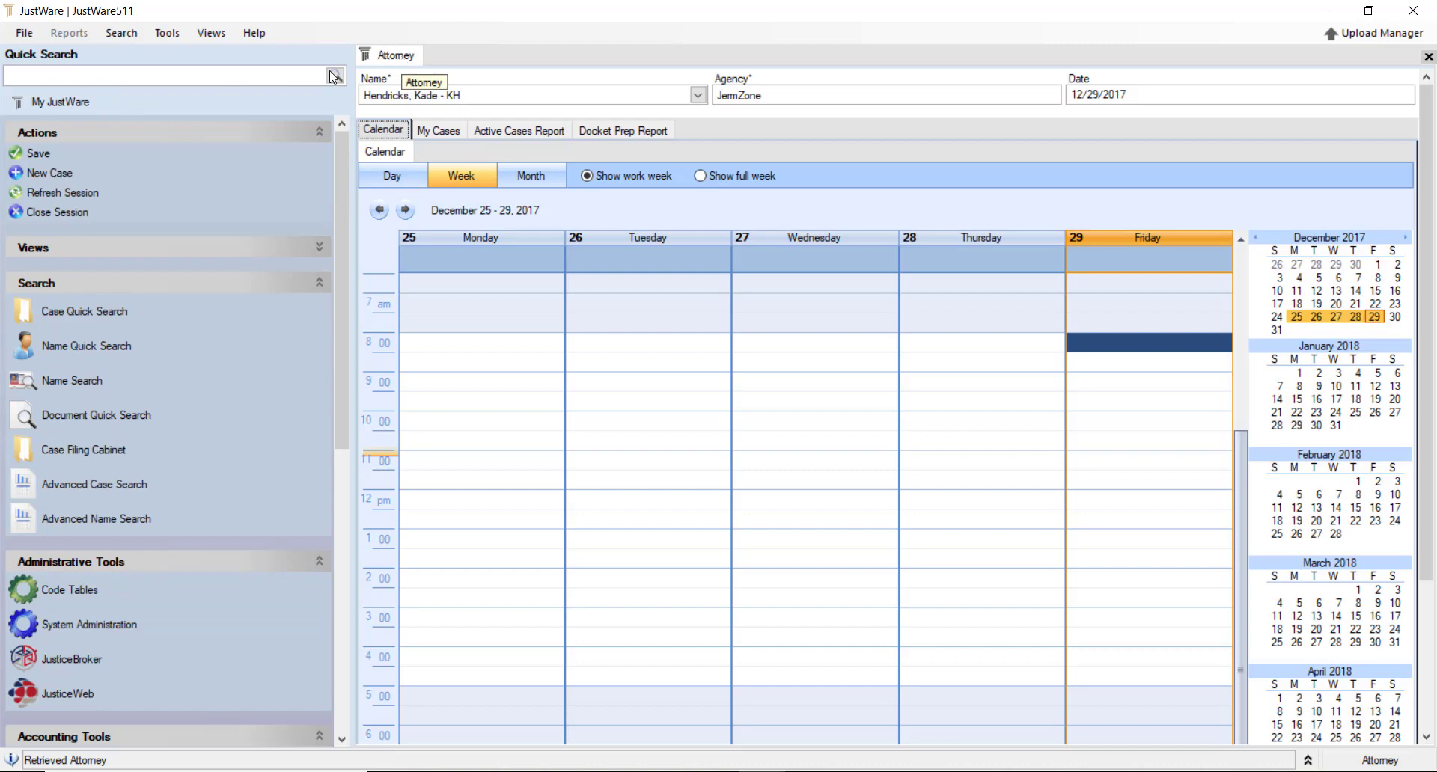
Open a second attorney home session, compare the two, then close the duplicate session
{"action": "left_click", "coordinate": [53, 109]}
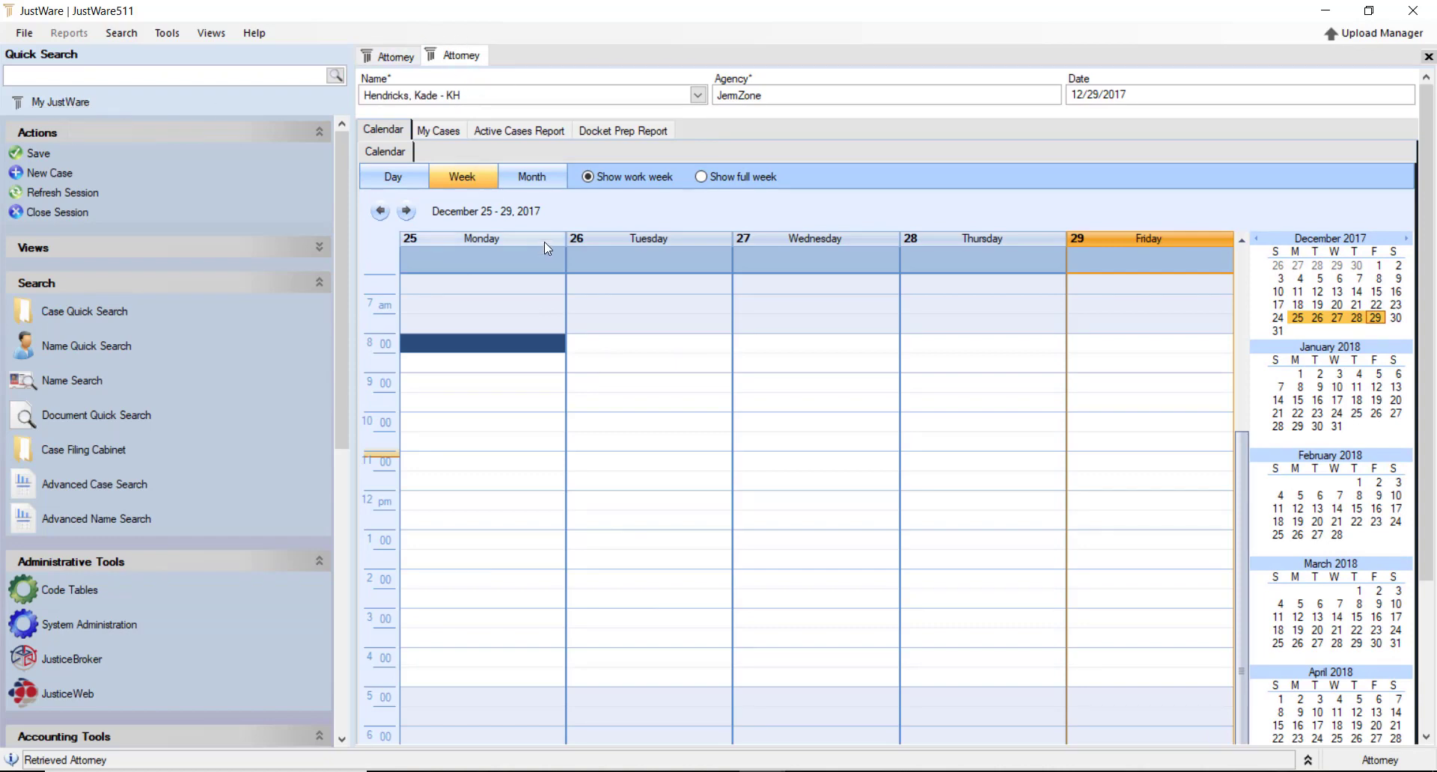
{"action": "left_click", "coordinate": [400, 58]}
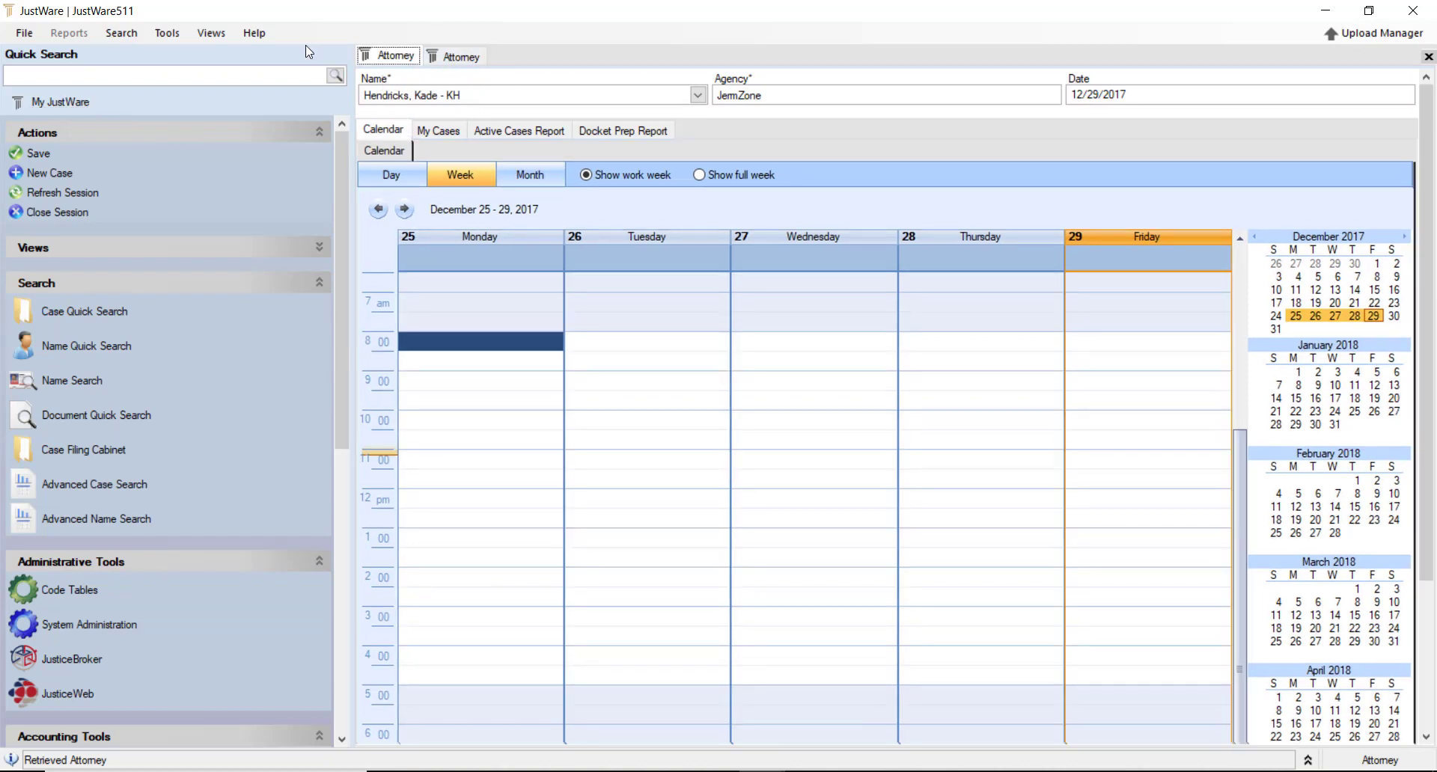
{"action": "left_click", "coordinate": [401, 59]}
{"action": "left_click", "coordinate": [452, 56]}
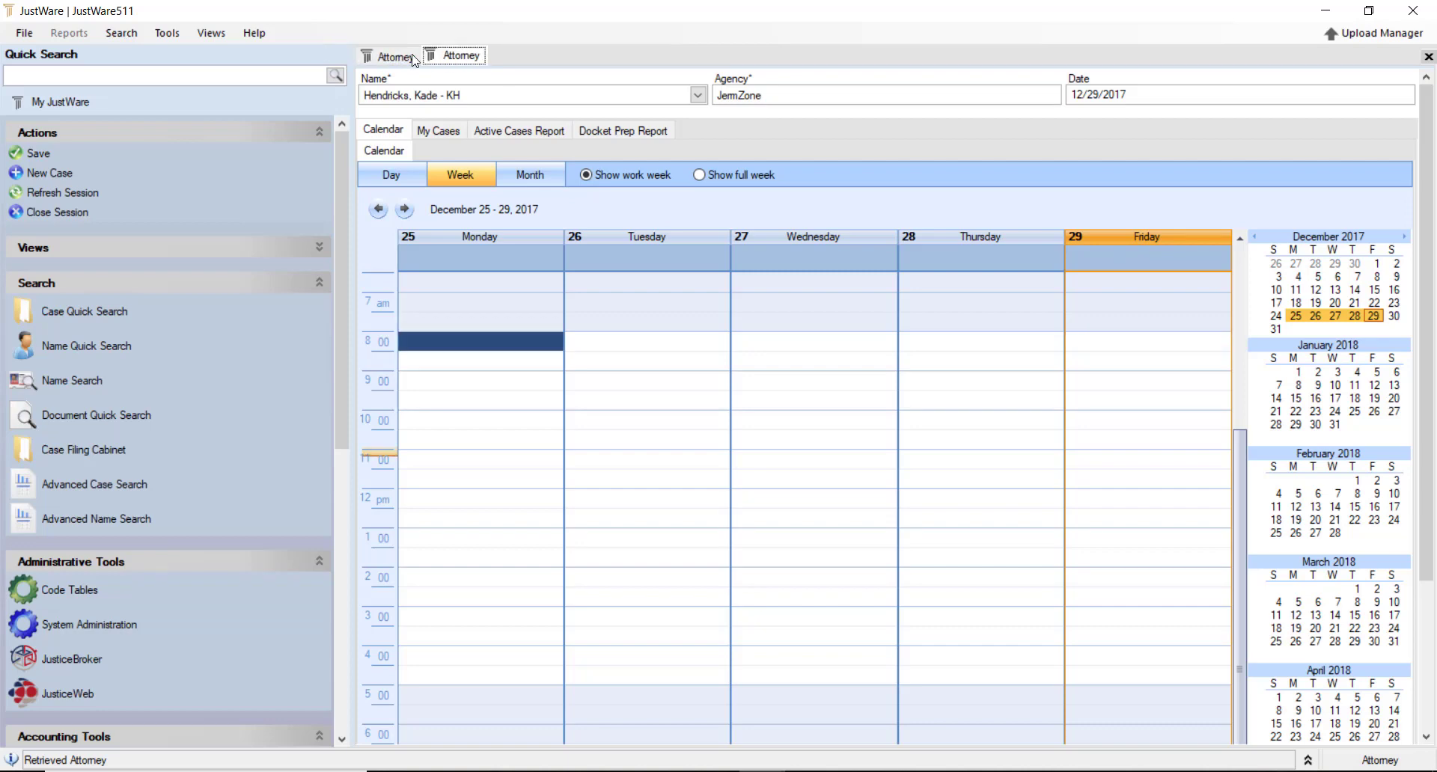
{"action": "left_click", "coordinate": [414, 56]}
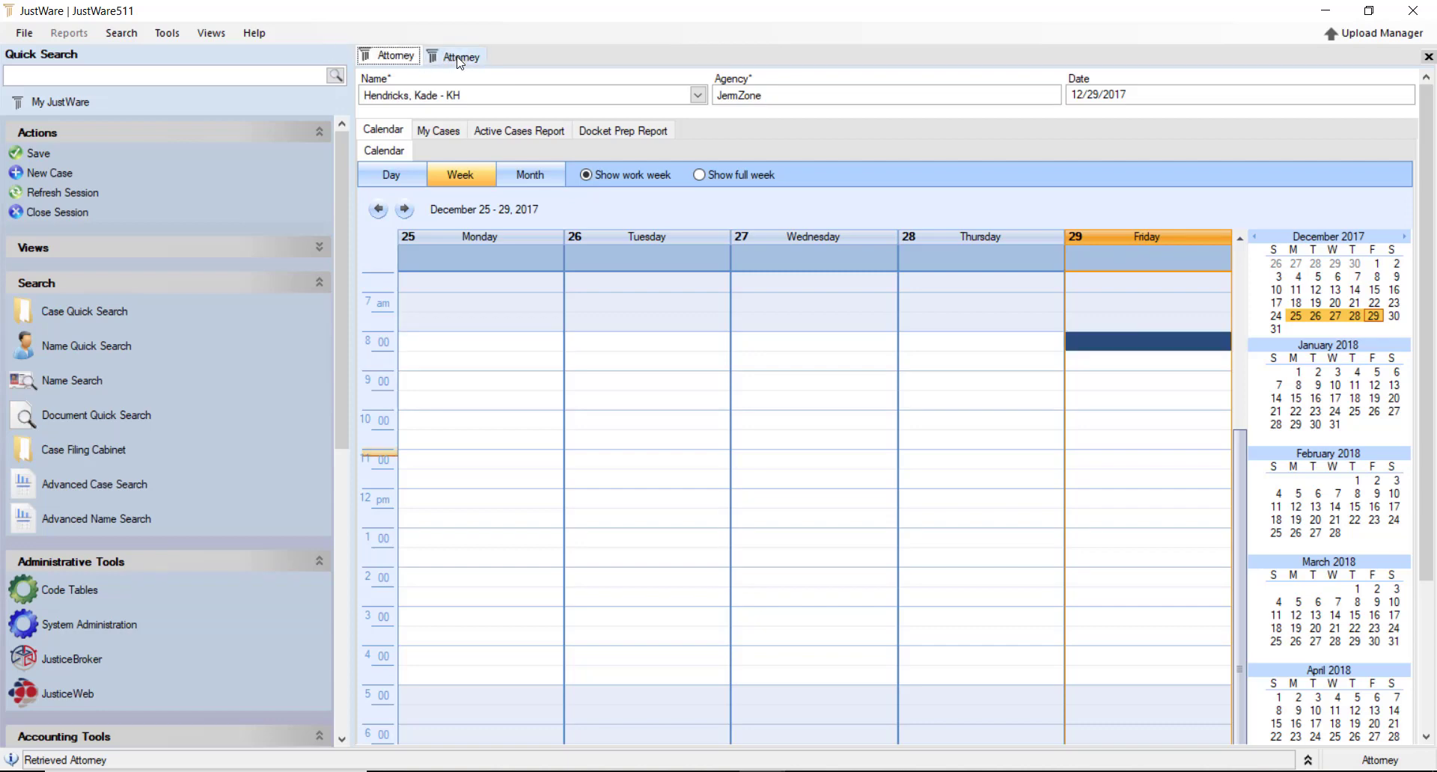
{"action": "left_click", "coordinate": [453, 58]}
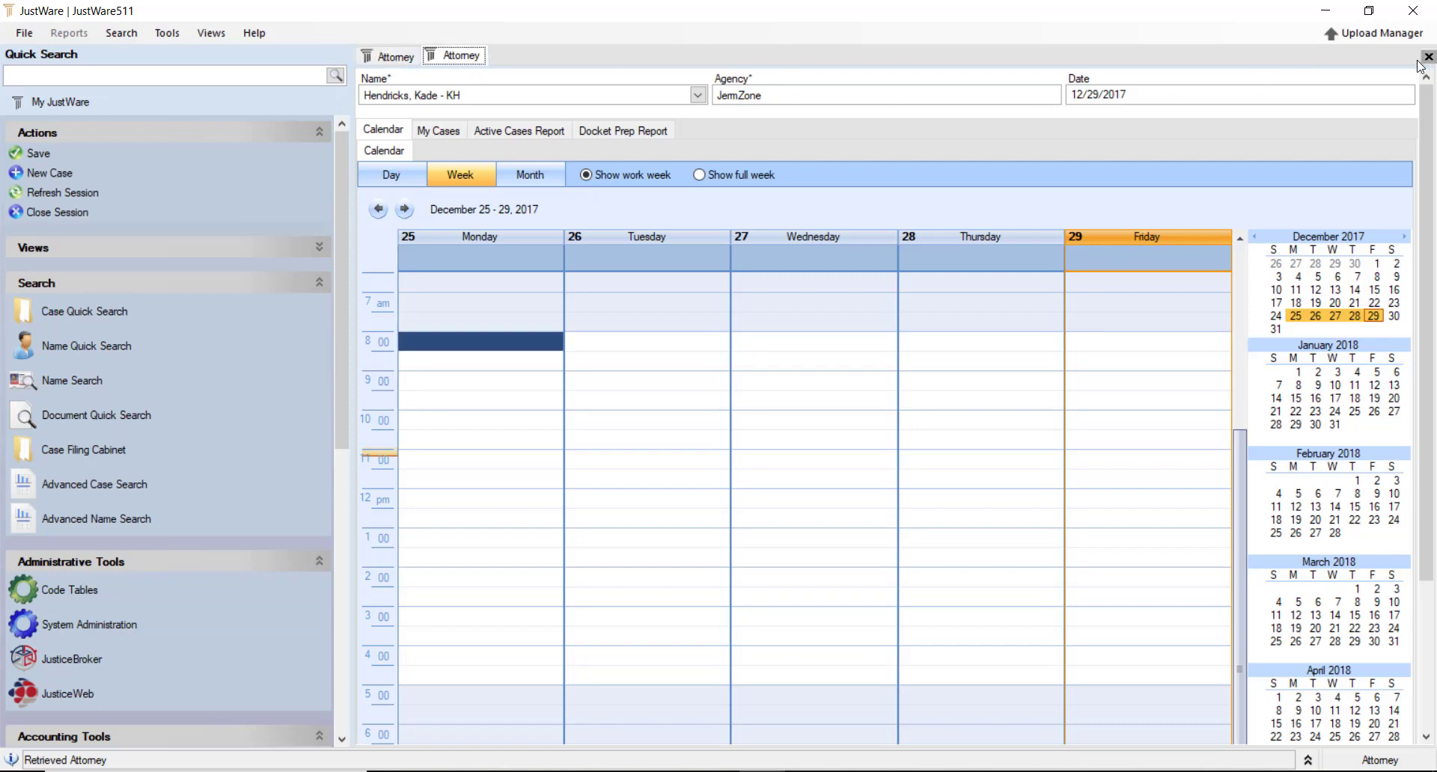
{"action": "right_click", "coordinate": [464, 57]}
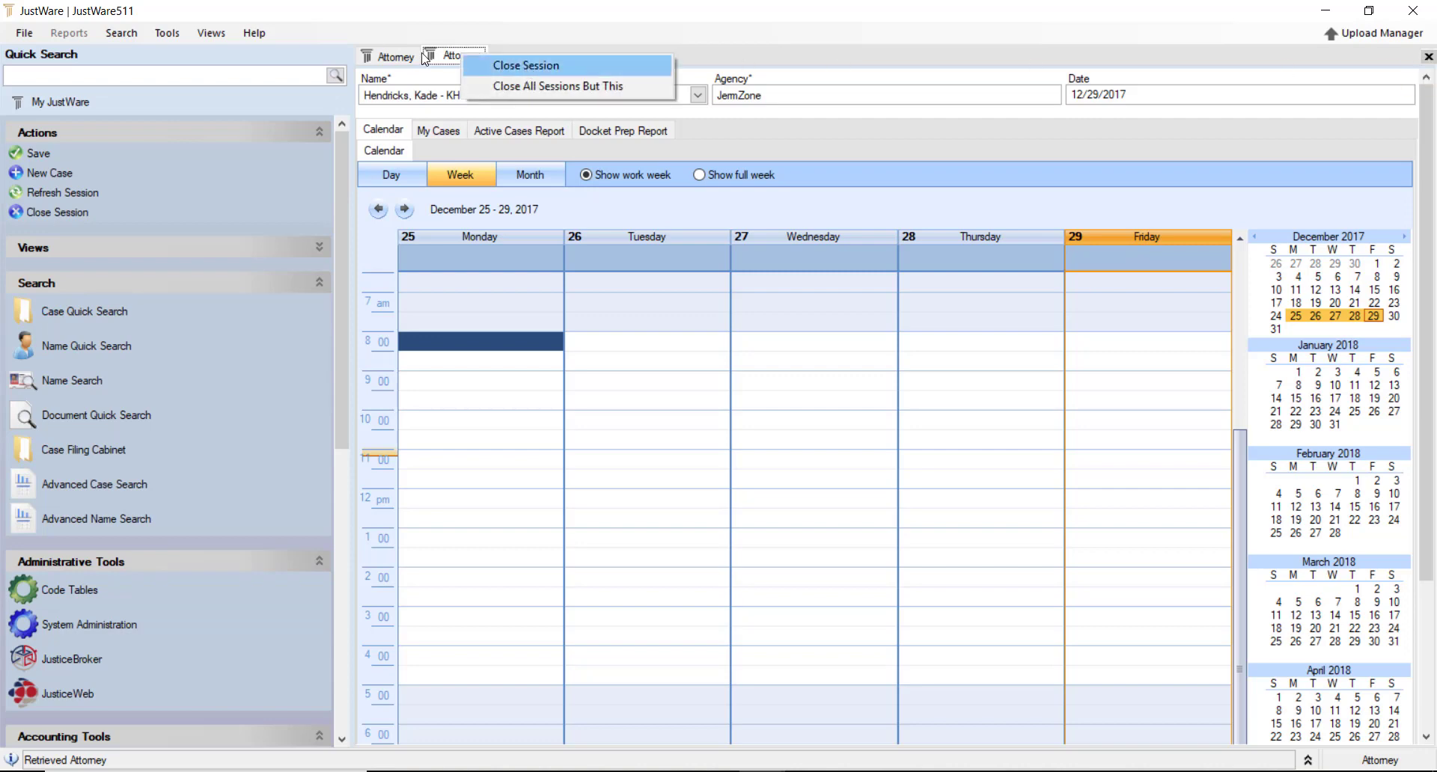
{"action": "left_click", "coordinate": [527, 67]}
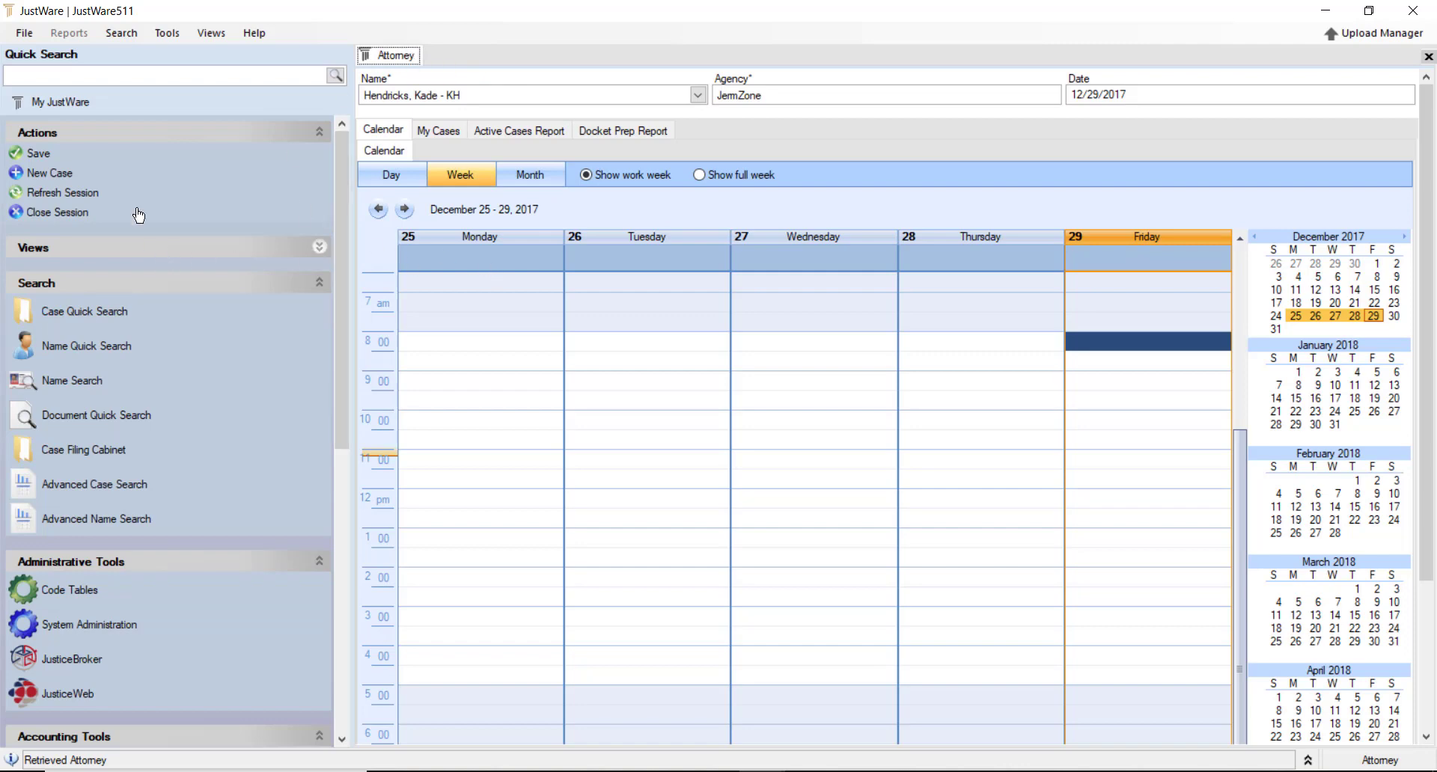
Quick-search the defendant's full name, then clear the Quick Search box
{"action": "left_click", "coordinate": [149, 77]}
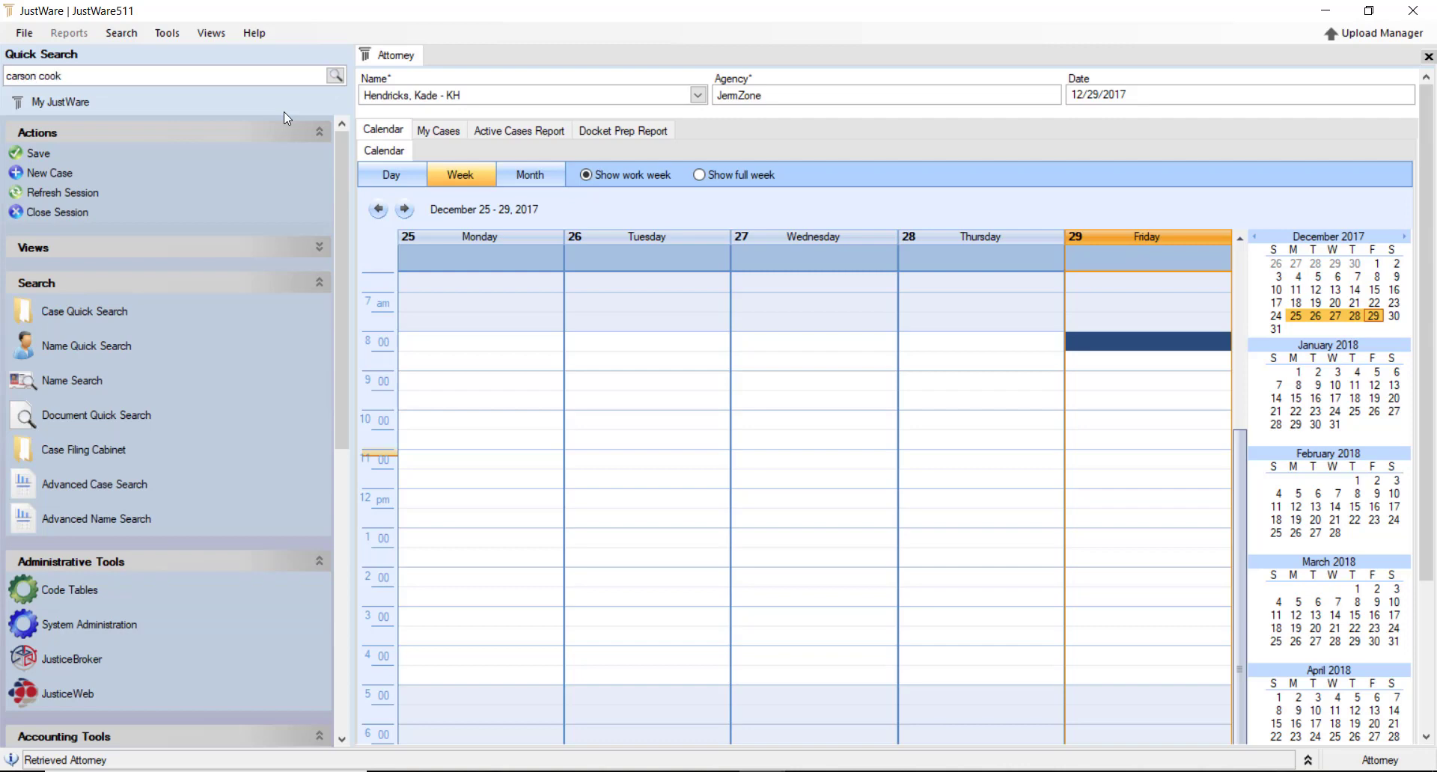
{"action": "key", "text": "Return"}
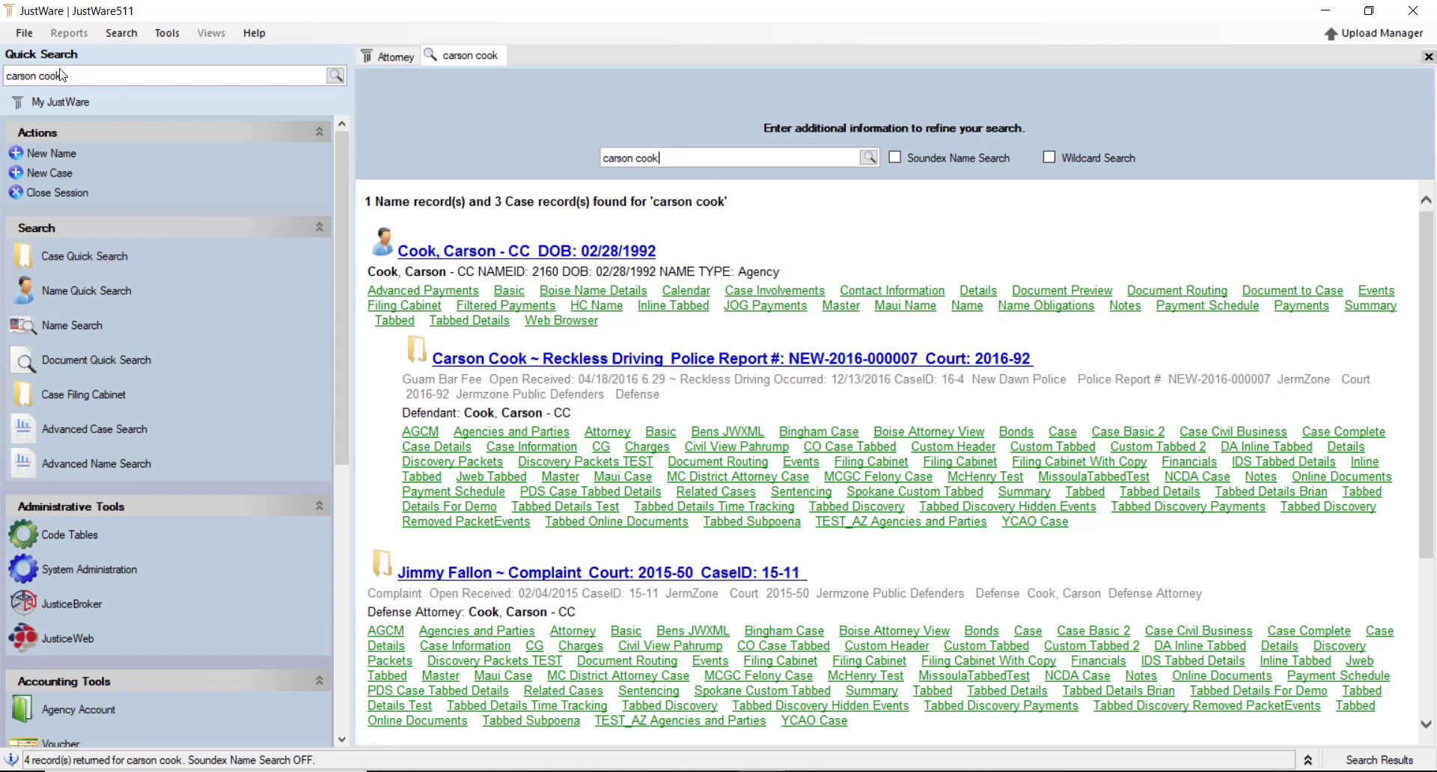
{"action": "left_click_drag", "start_coordinate": [72, 71], "coordinate": [6, 72]}
{"action": "key", "text": "BackSpace"}
Run a wildcard case search on another defendant's partial name
{"action": "left_click", "coordinate": [94, 262]}
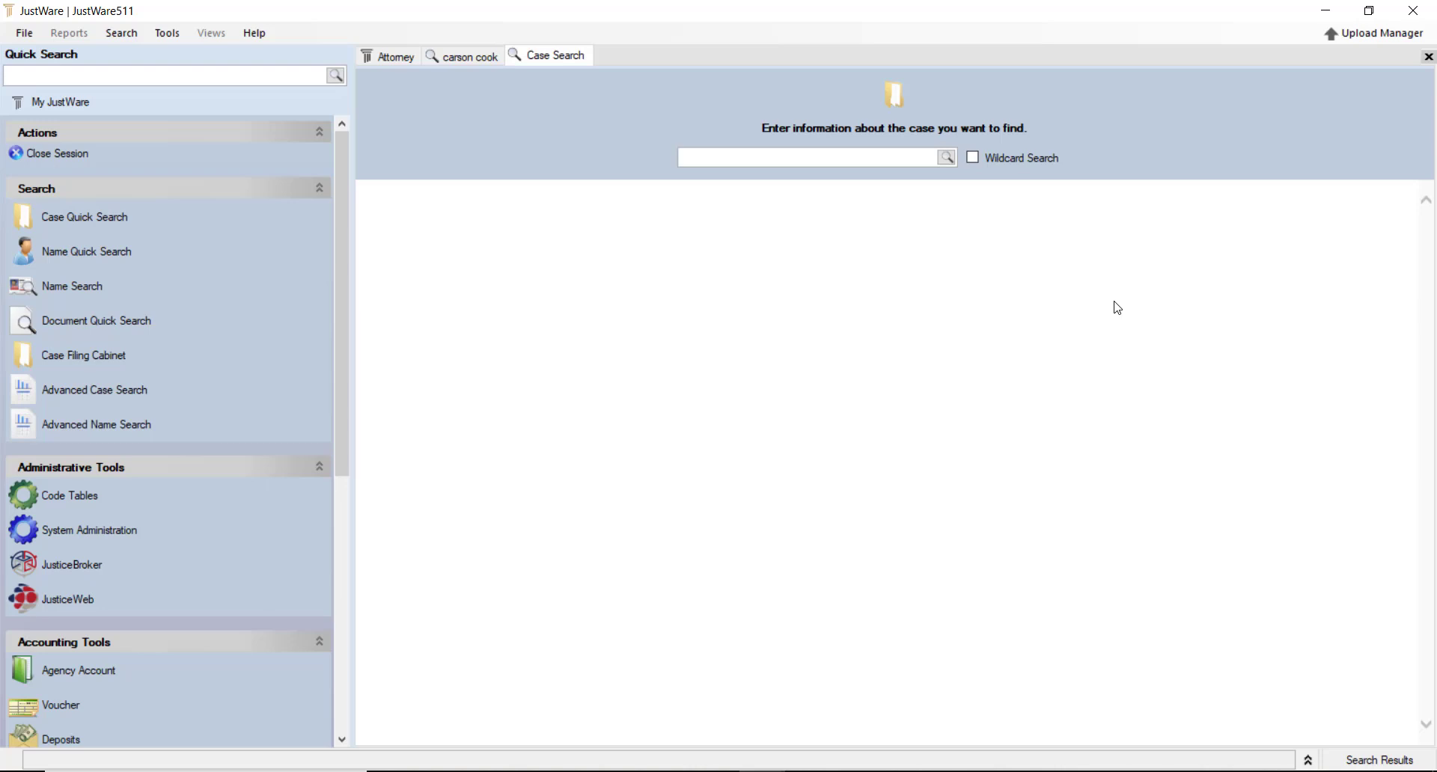
{"action": "type", "text": "mmy fallon"}
{"action": "key", "text": "Tab"}
{"action": "left_click", "coordinate": [947, 158]}
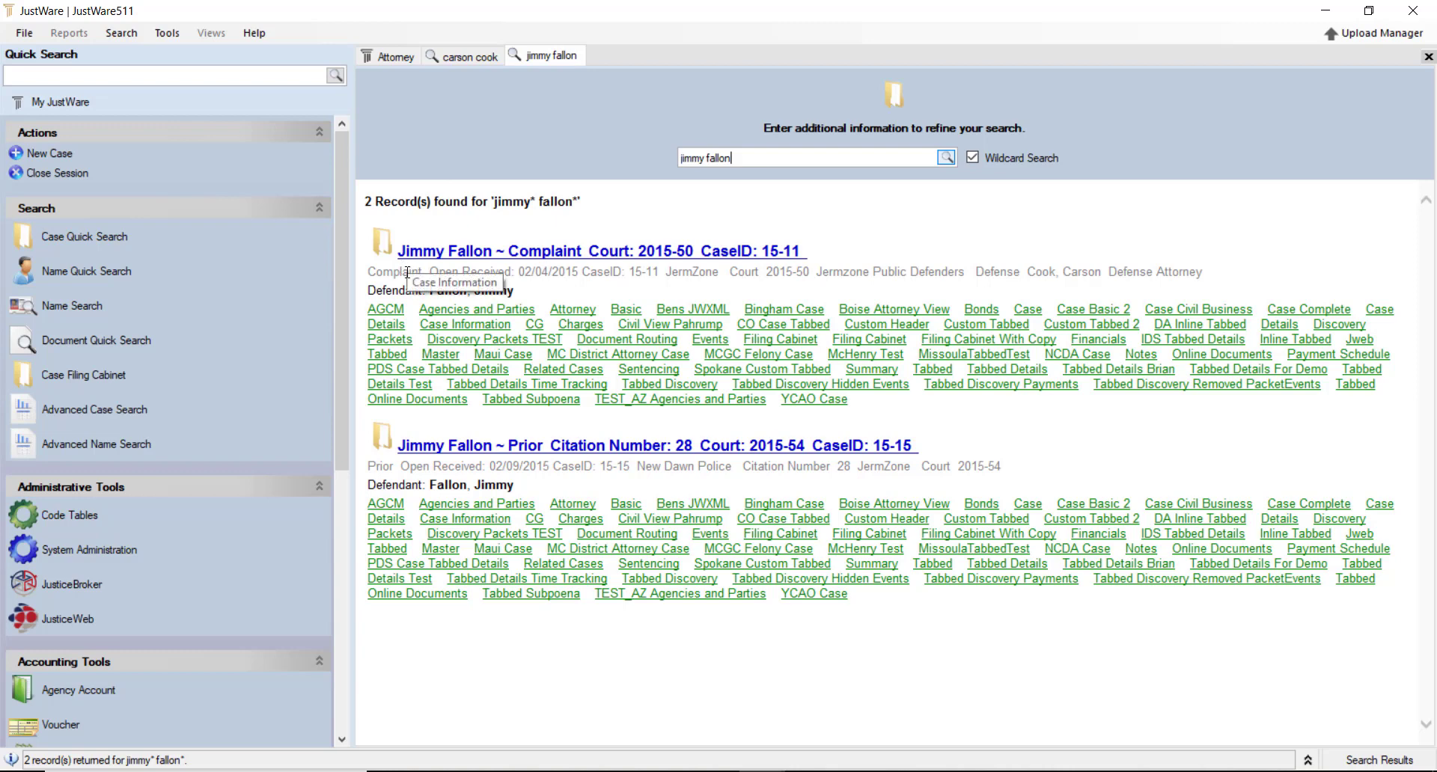
Close the case search results session and the quick search results session
{"action": "right_click", "coordinate": [550, 55]}
{"action": "left_click", "coordinate": [571, 58]}
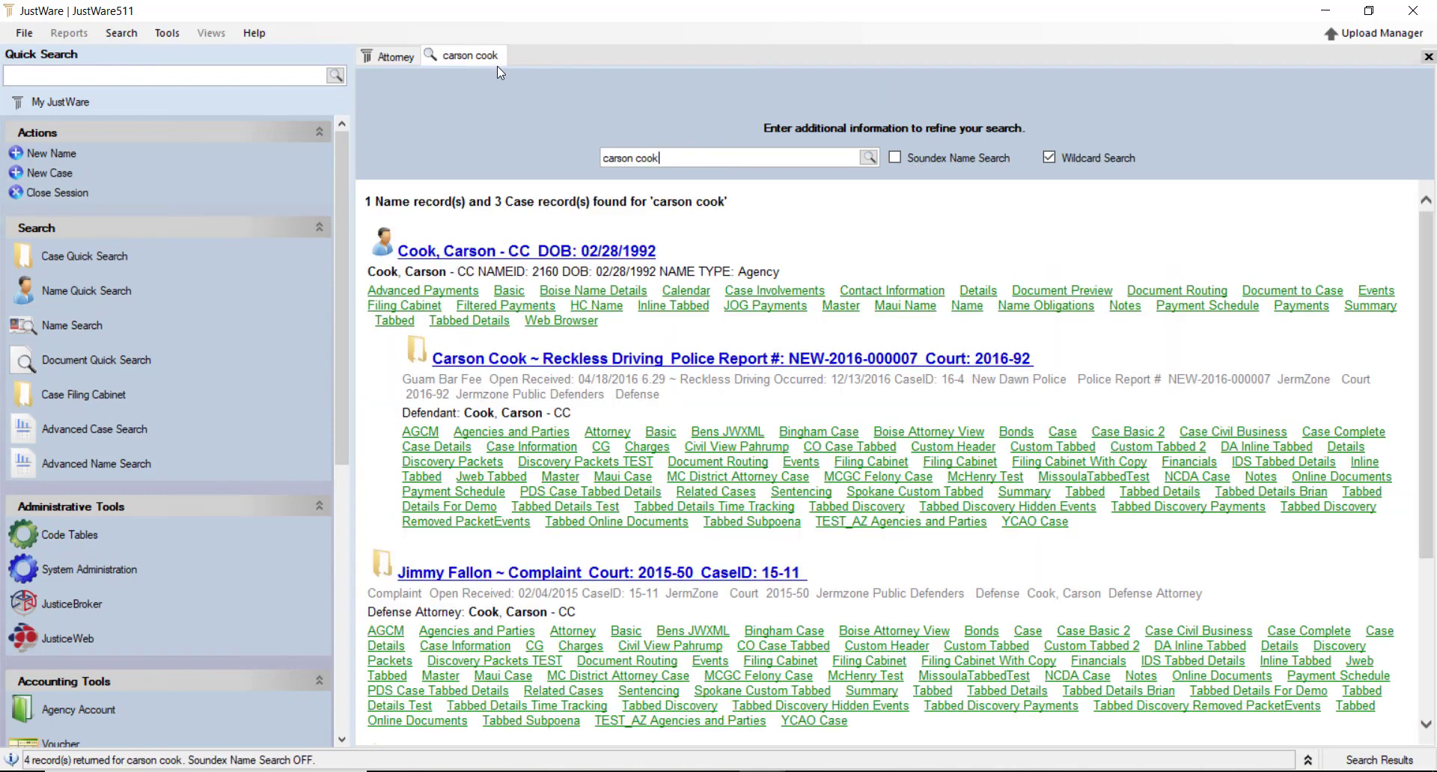
{"action": "right_click", "coordinate": [468, 55]}
{"action": "left_click", "coordinate": [516, 64]}
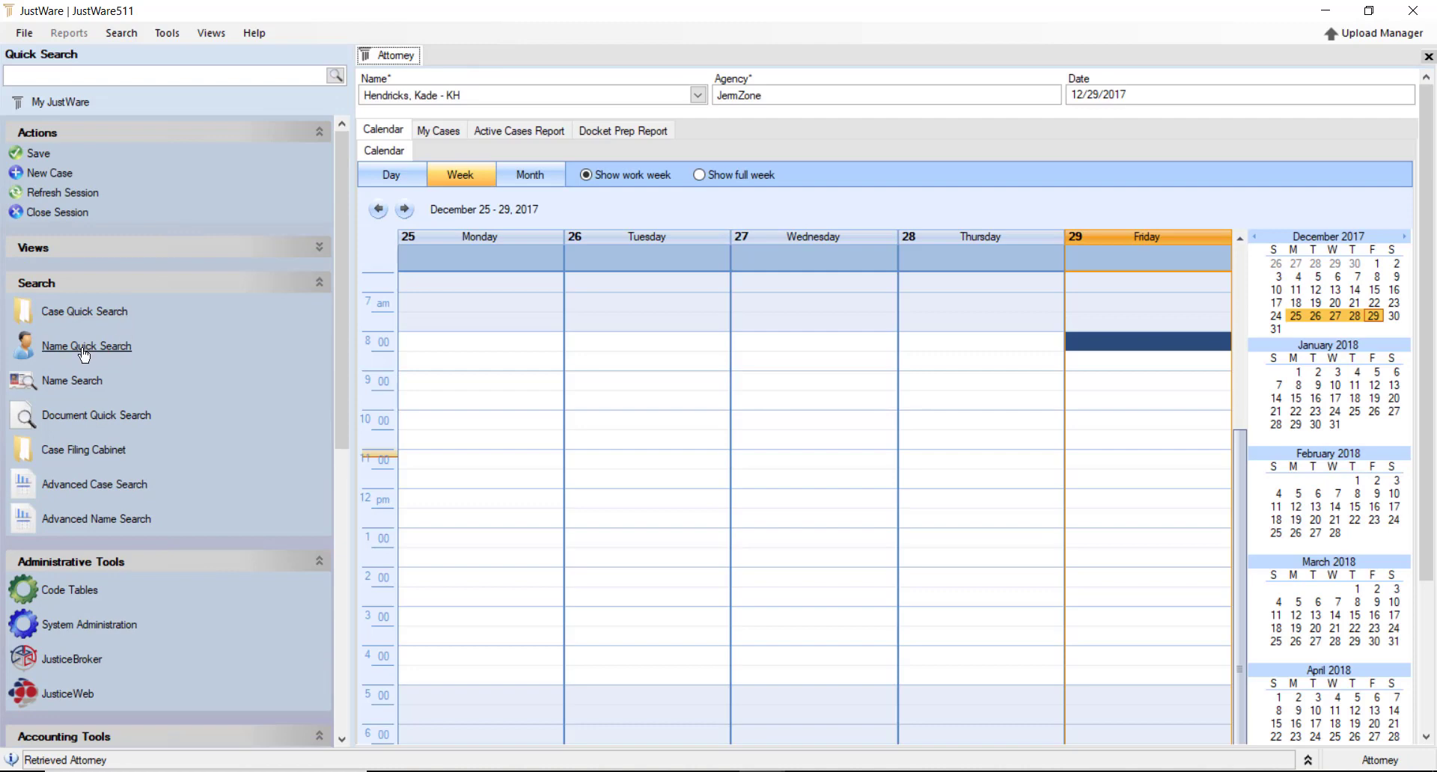
{"action": "left_click", "coordinate": [84, 349]}
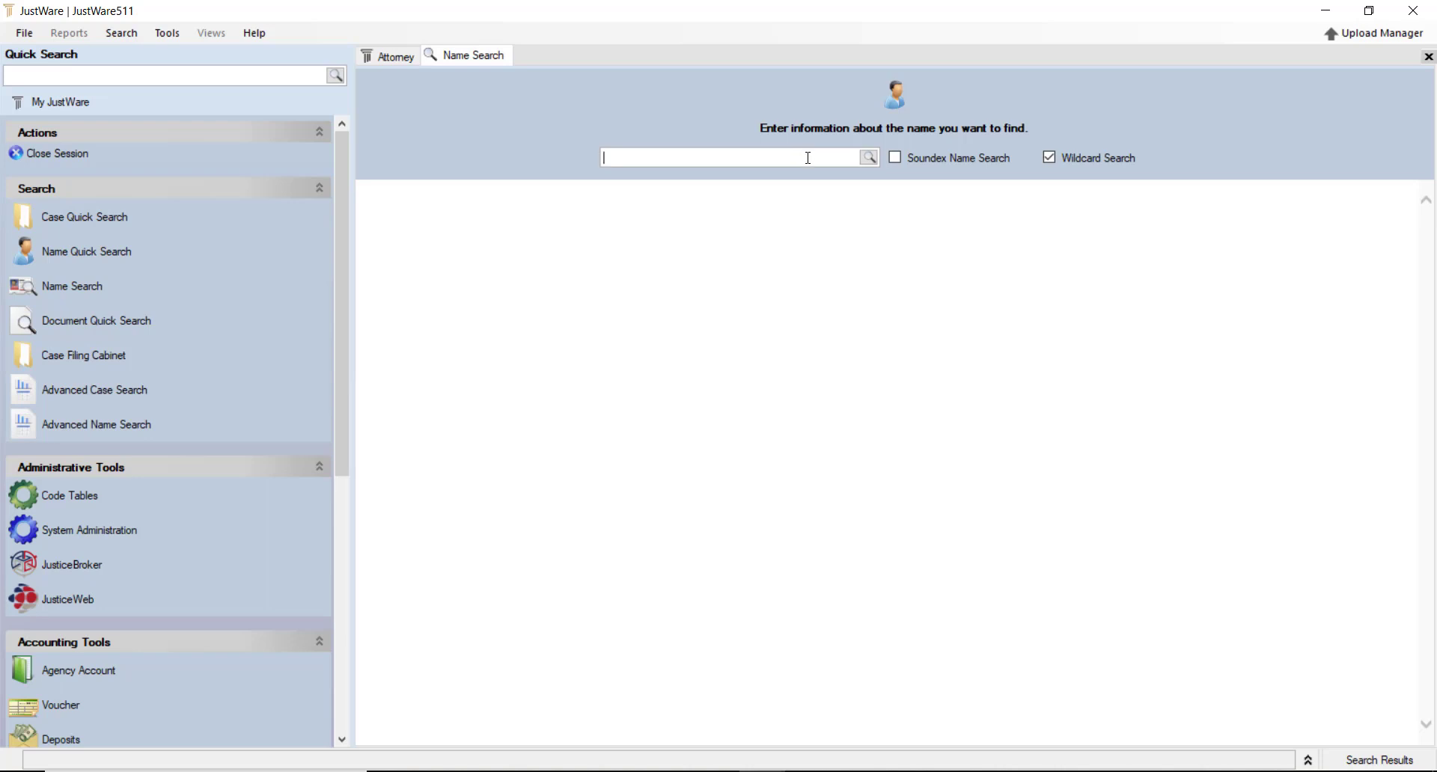
{"action": "type", "text": "carson"}
{"action": "key", "text": "Return"}
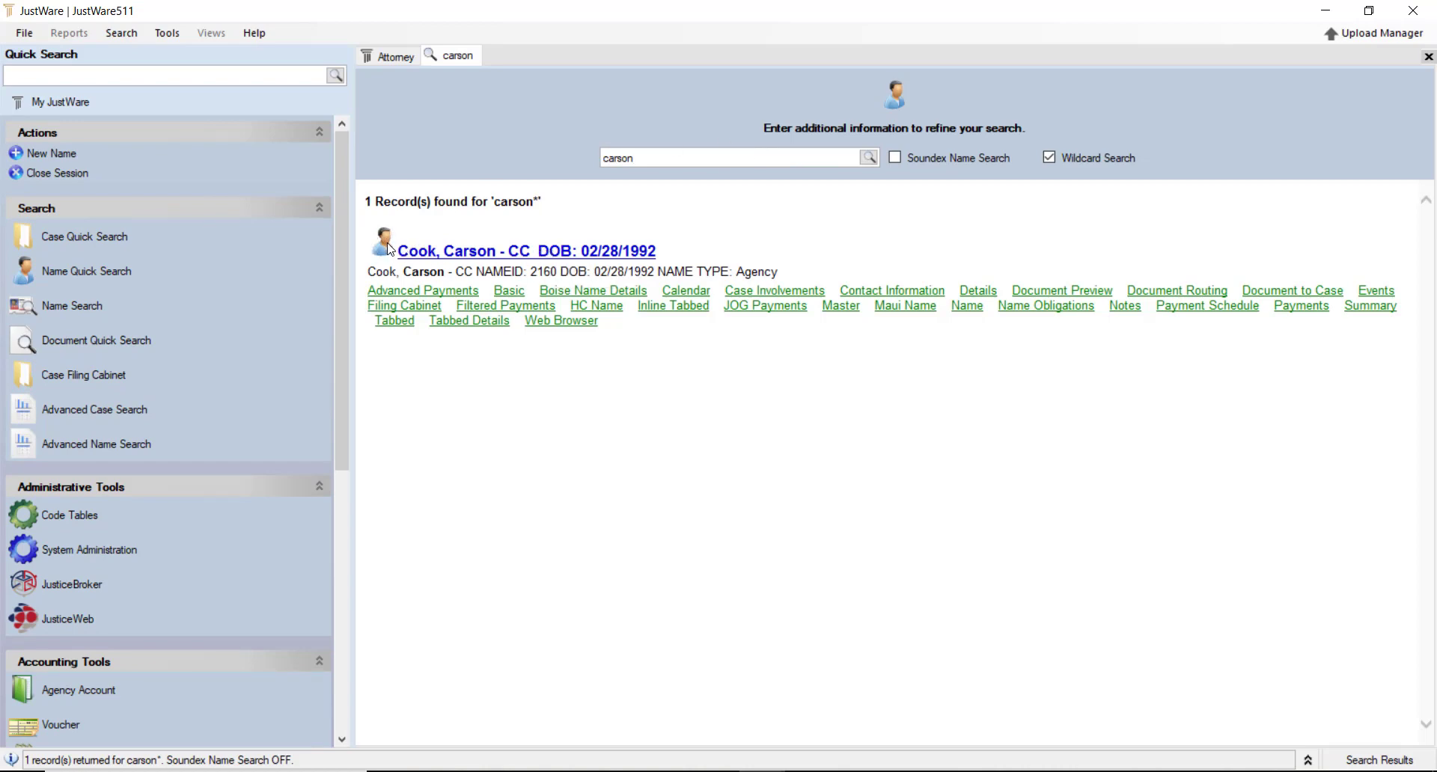
{"action": "right_click", "coordinate": [465, 69]}
{"action": "left_click", "coordinate": [507, 79]}
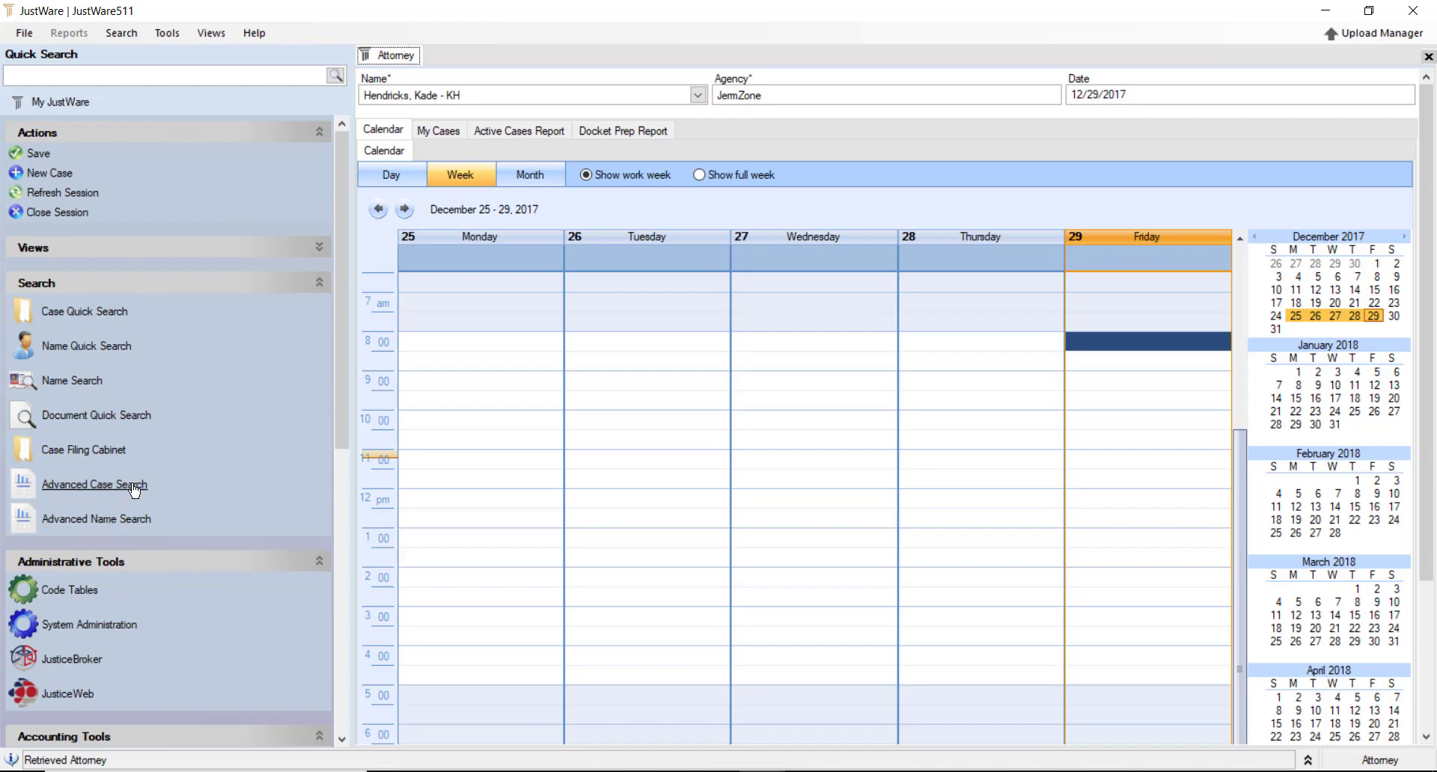
Run an Advanced Name Search on the defendant's partial last and first names and view the report
{"action": "left_click", "coordinate": [134, 521]}
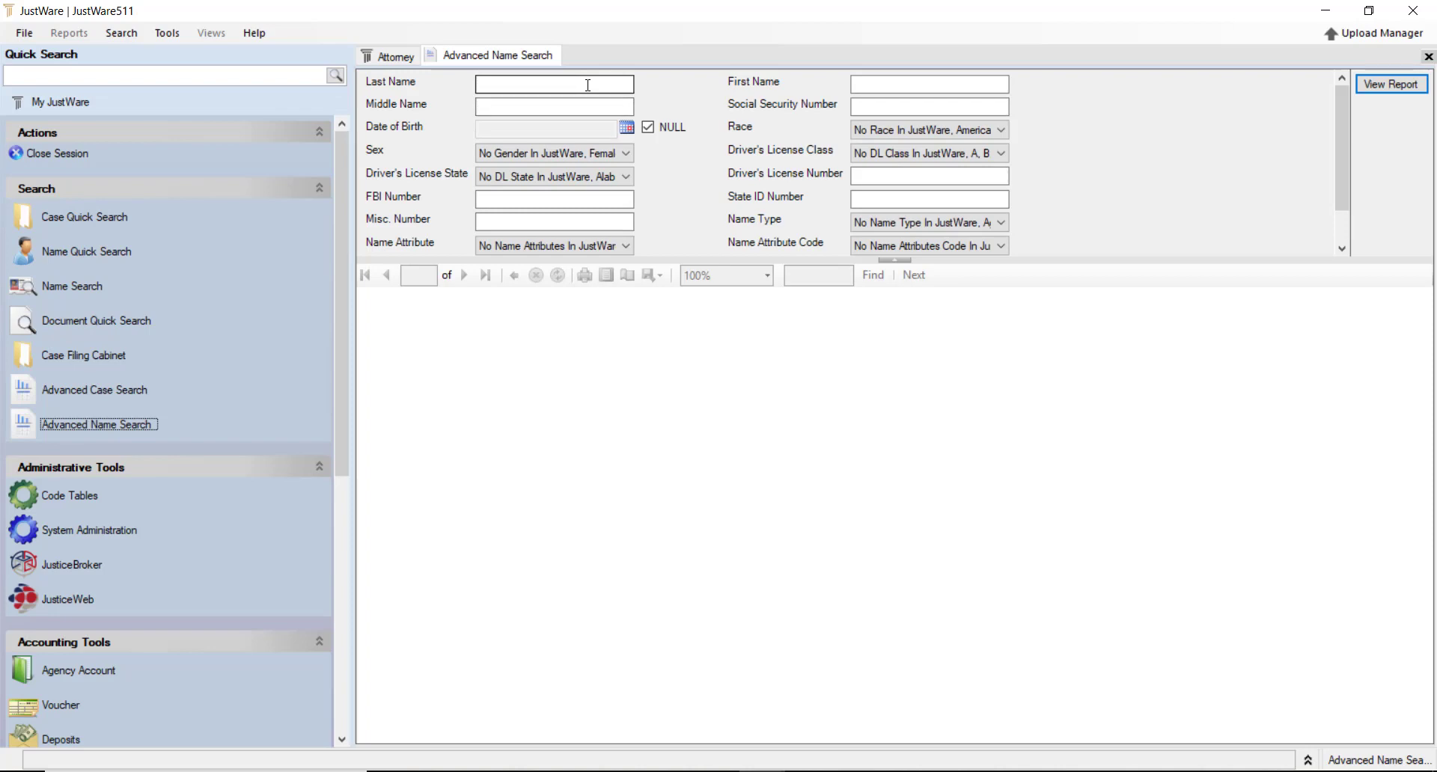
{"action": "left_click", "coordinate": [589, 83]}
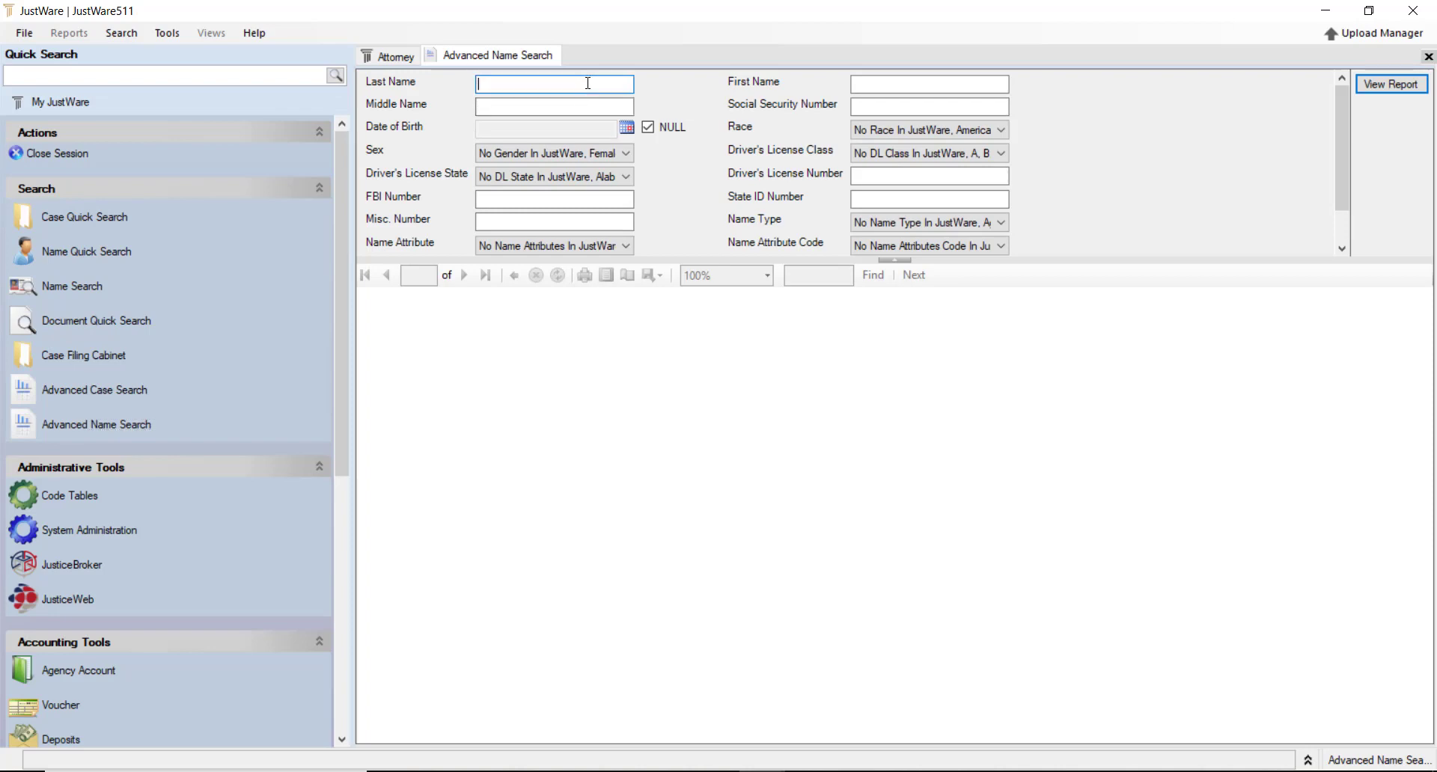
{"action": "key", "text": "Tab"}
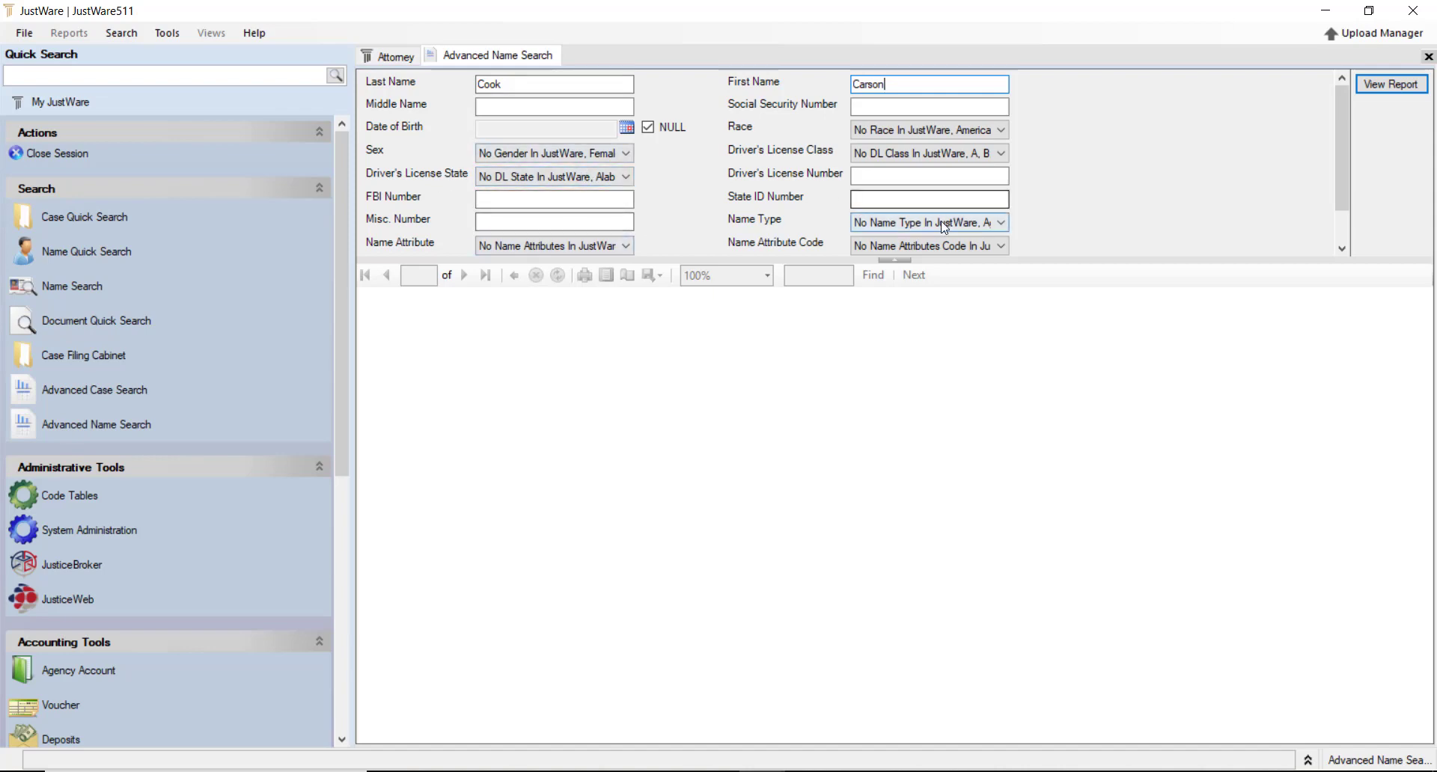
{"action": "left_click", "coordinate": [881, 174]}
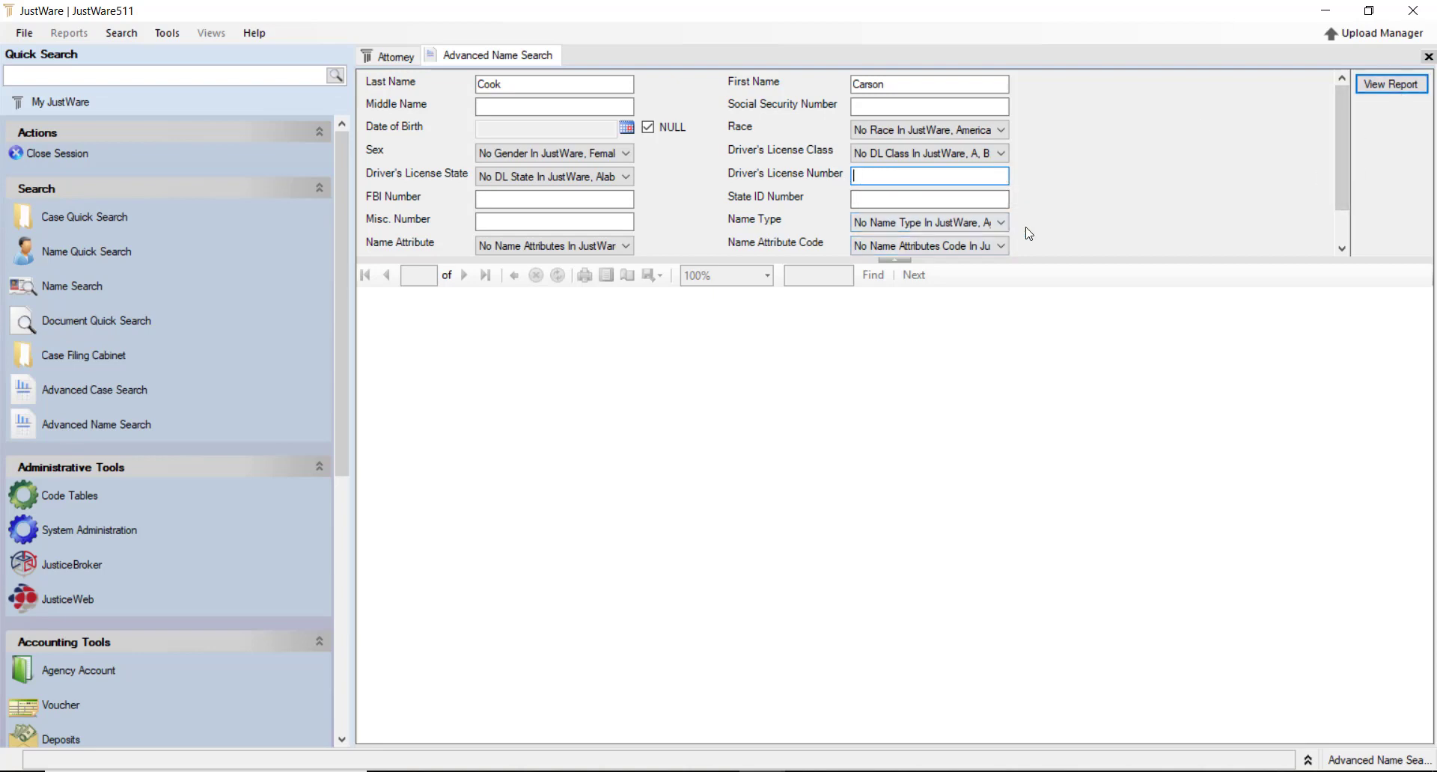
{"action": "key", "text": "Return"}
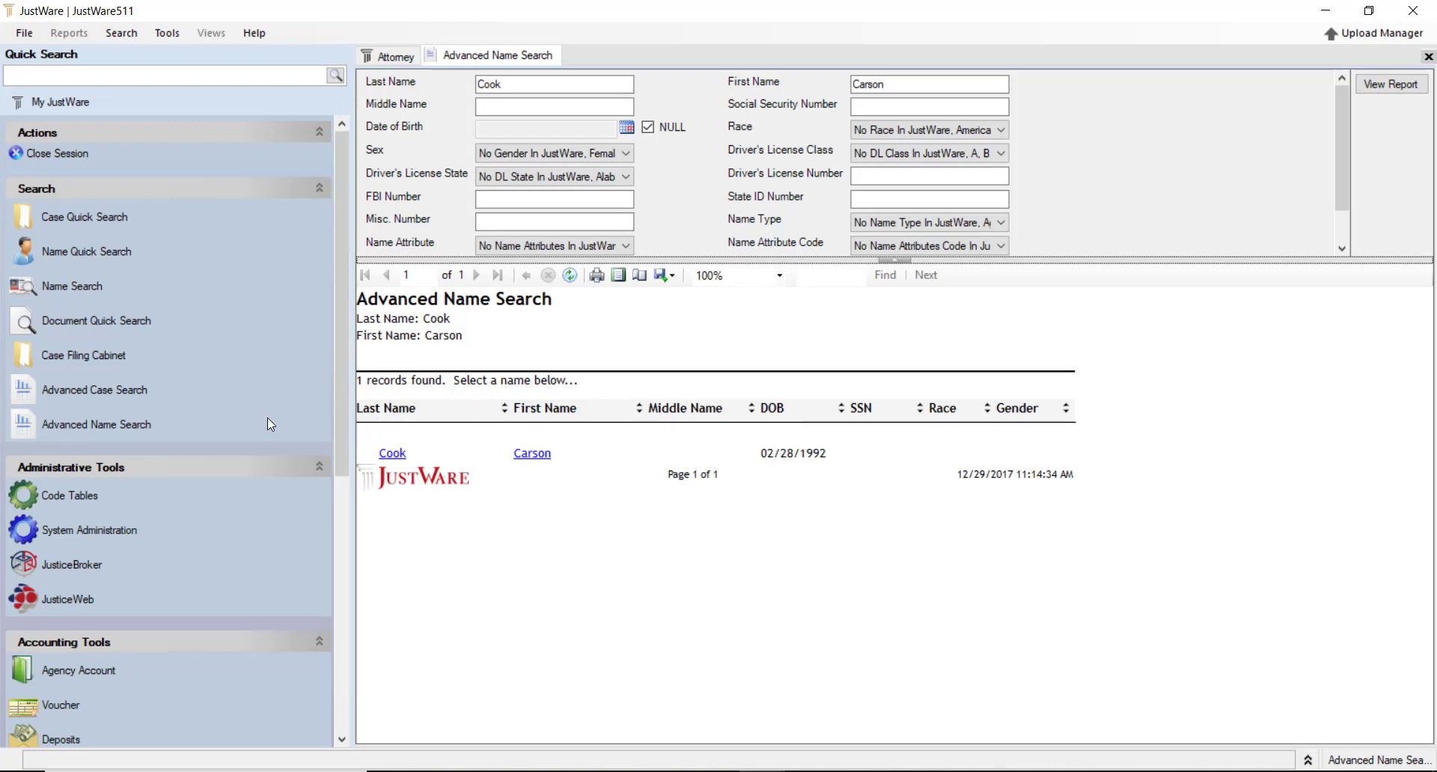
Open Advanced Case Search and close the Advanced Name Search session
{"action": "left_click", "coordinate": [124, 392]}
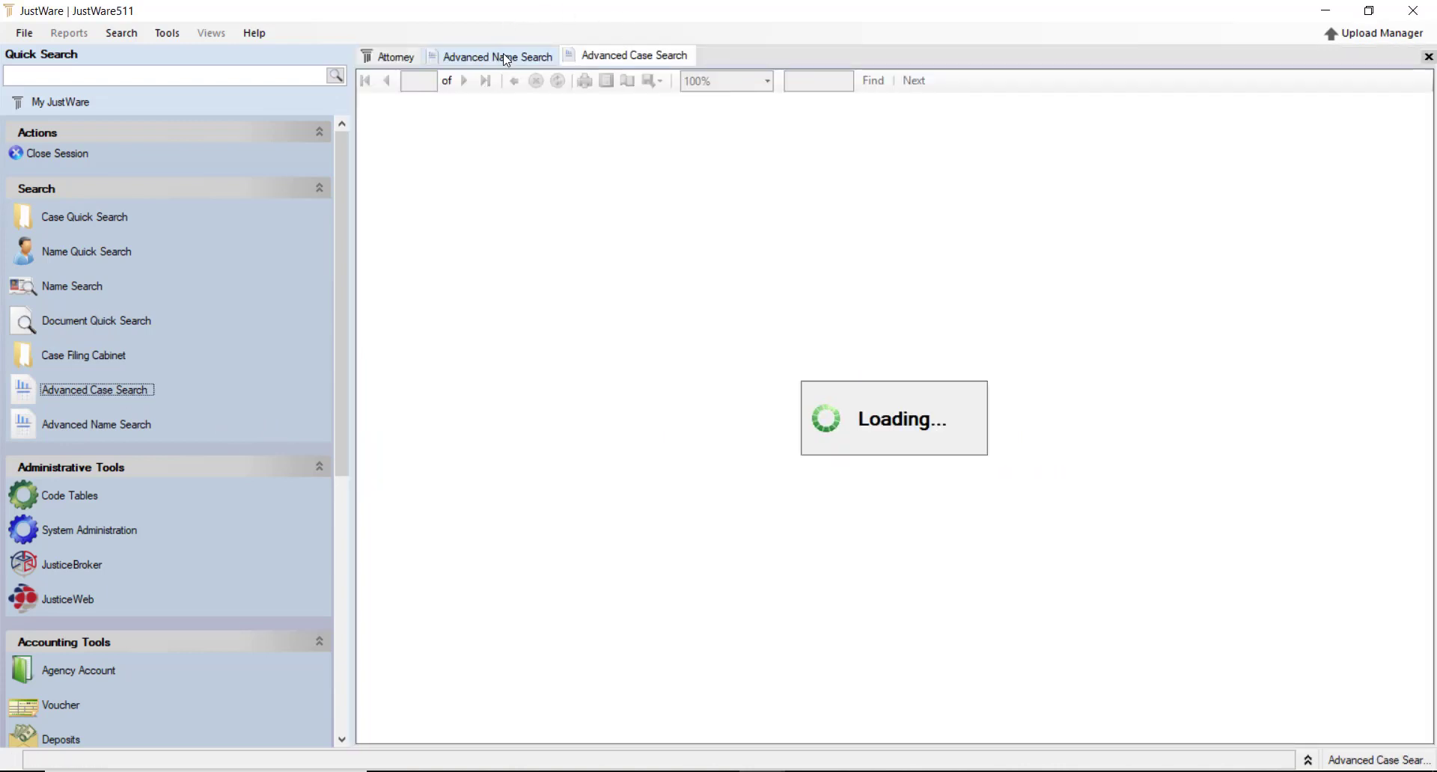
{"action": "right_click", "coordinate": [528, 61]}
{"action": "left_click", "coordinate": [527, 71]}
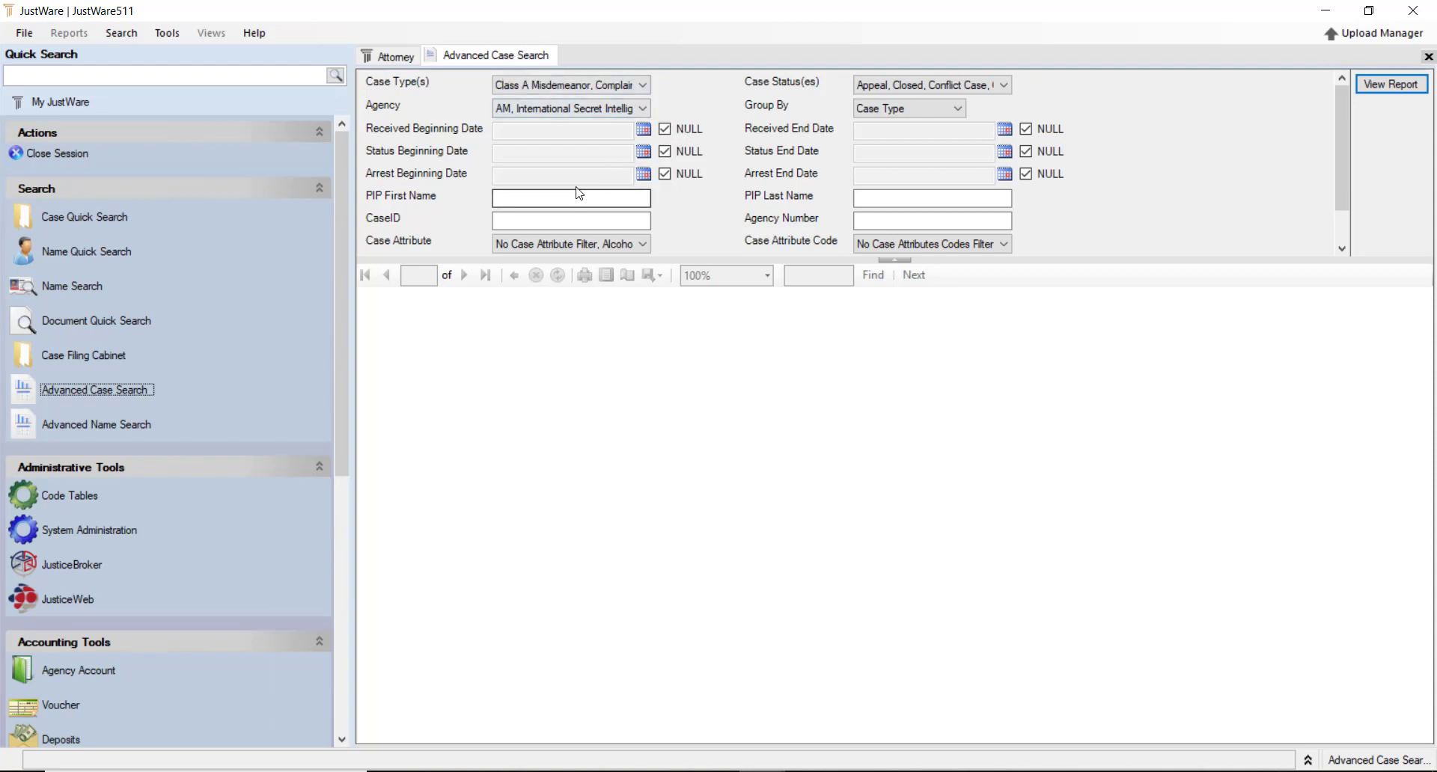
Limit the case search to the Criminal Traffic case type and Appeal case status
{"action": "left_click", "coordinate": [638, 87]}
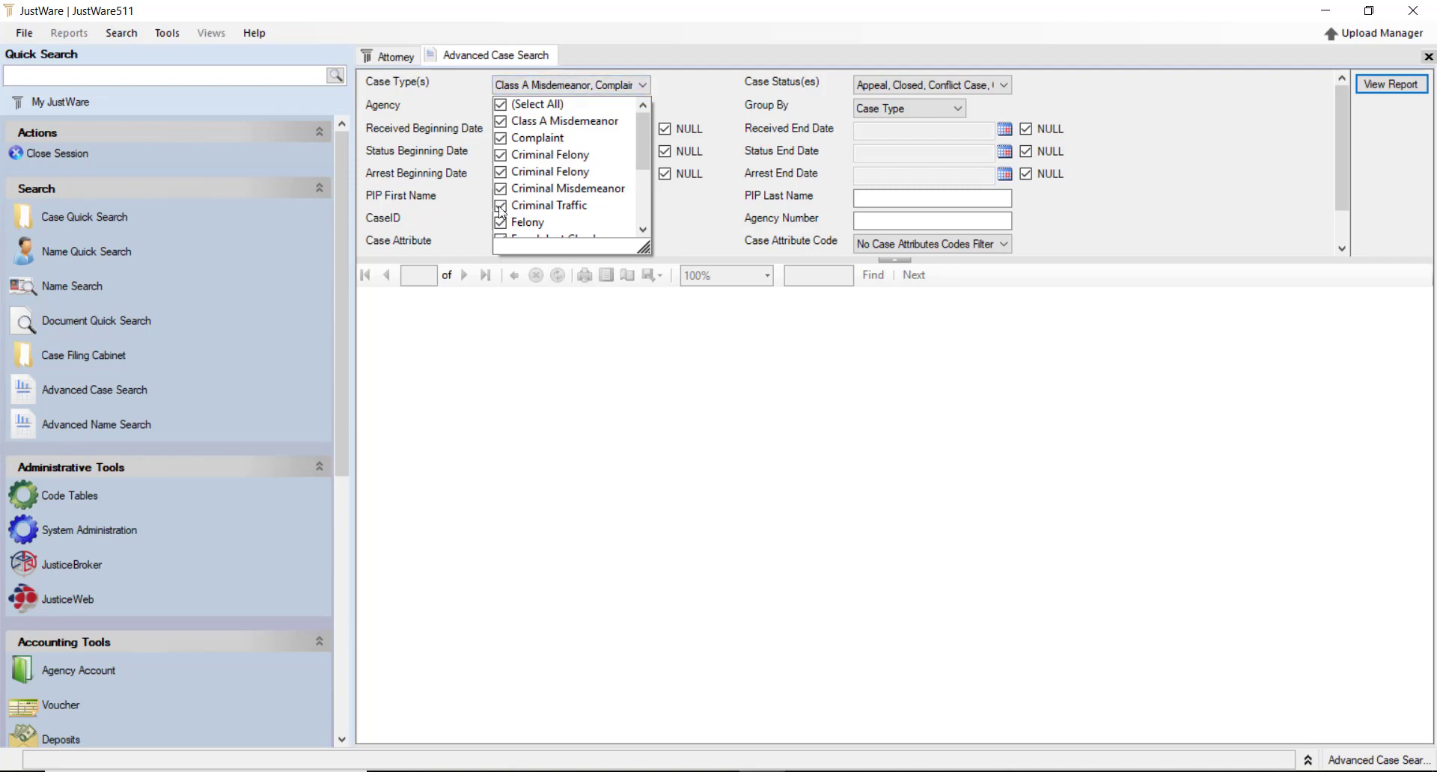
{"action": "left_click", "coordinate": [500, 106]}
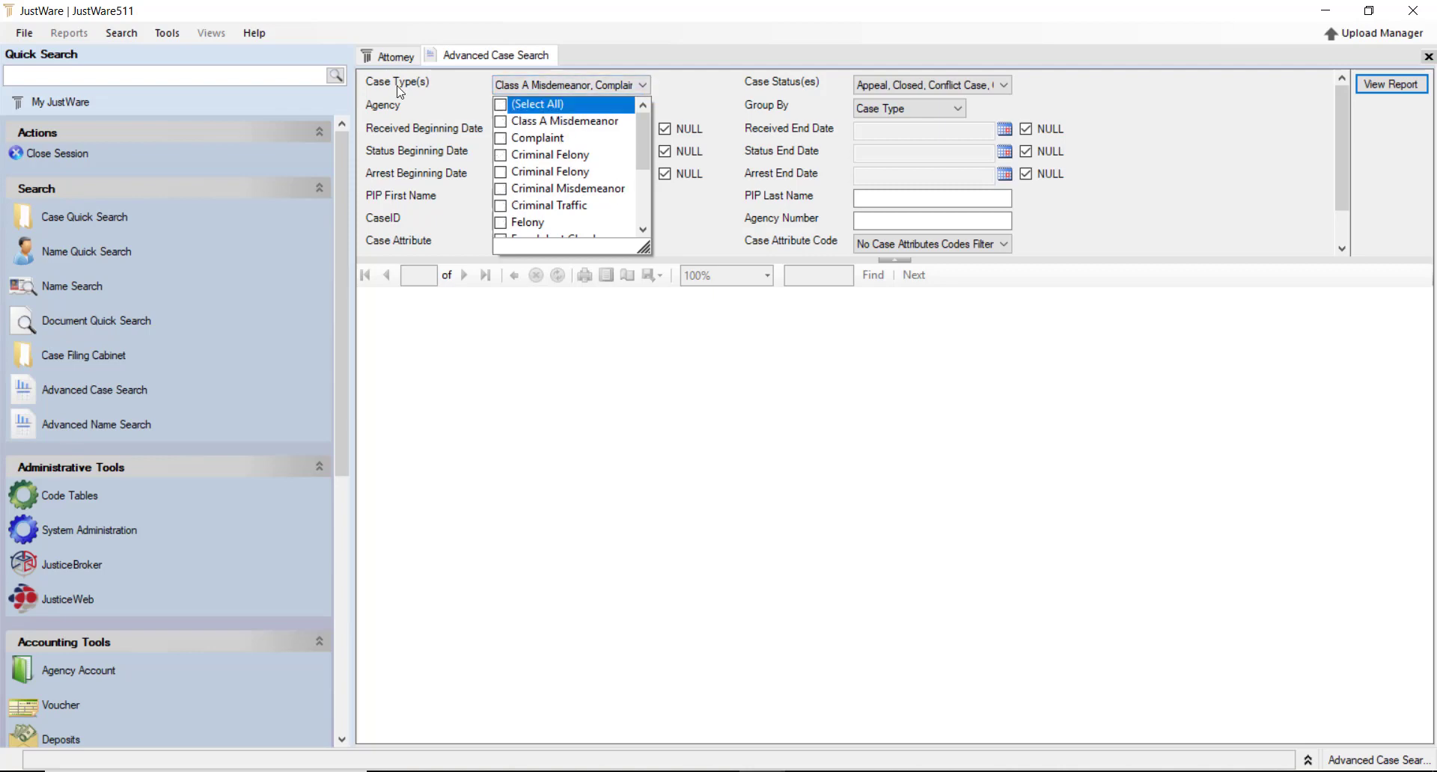
{"action": "left_click", "coordinate": [501, 207]}
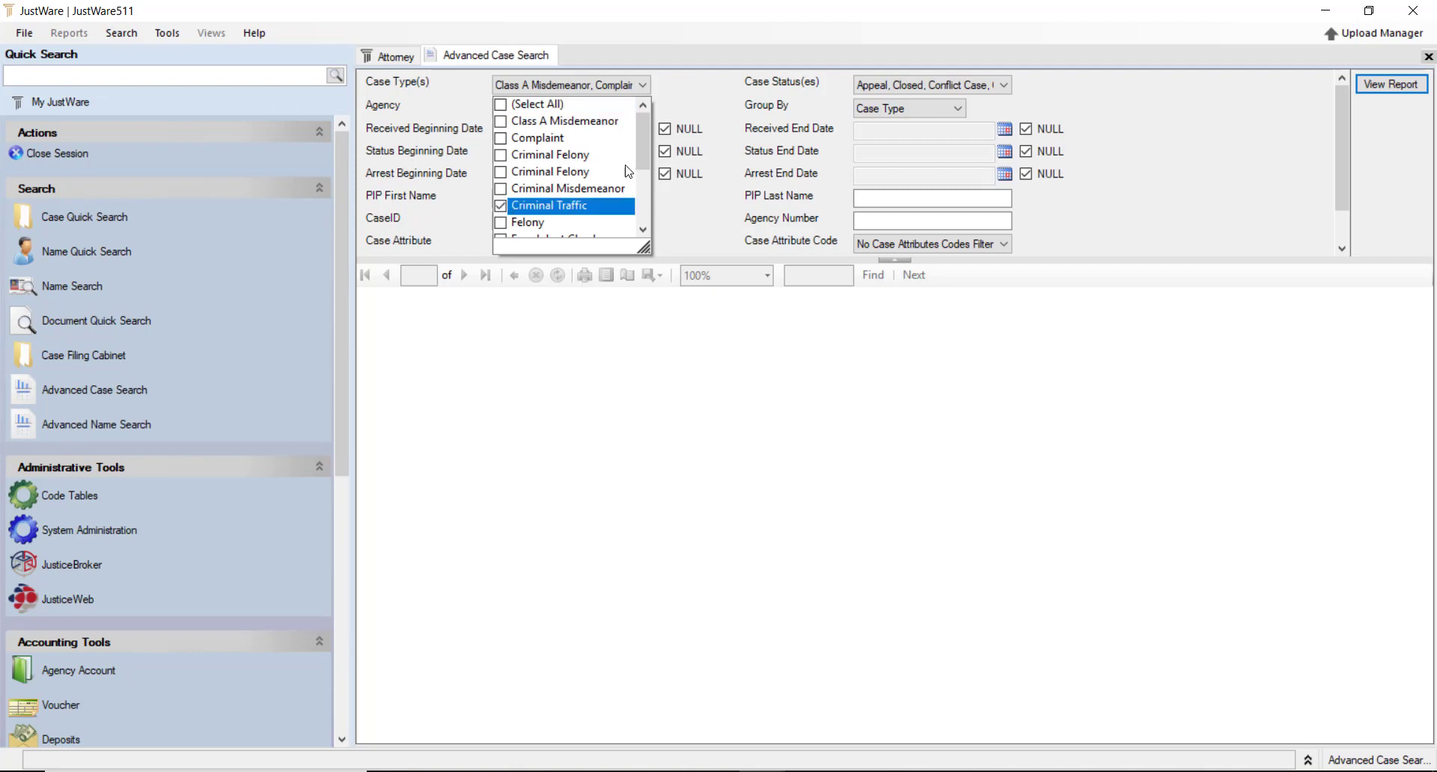
{"action": "mouse_move", "coordinate": [644, 147]}
{"action": "left_mouse_down"}
{"action": "mouse_move", "coordinate": [637, 210]}
{"action": "mouse_move", "coordinate": [645, 119]}
{"action": "left_mouse_up"}
{"action": "left_click", "coordinate": [1004, 84]}
{"action": "left_click", "coordinate": [862, 105]}
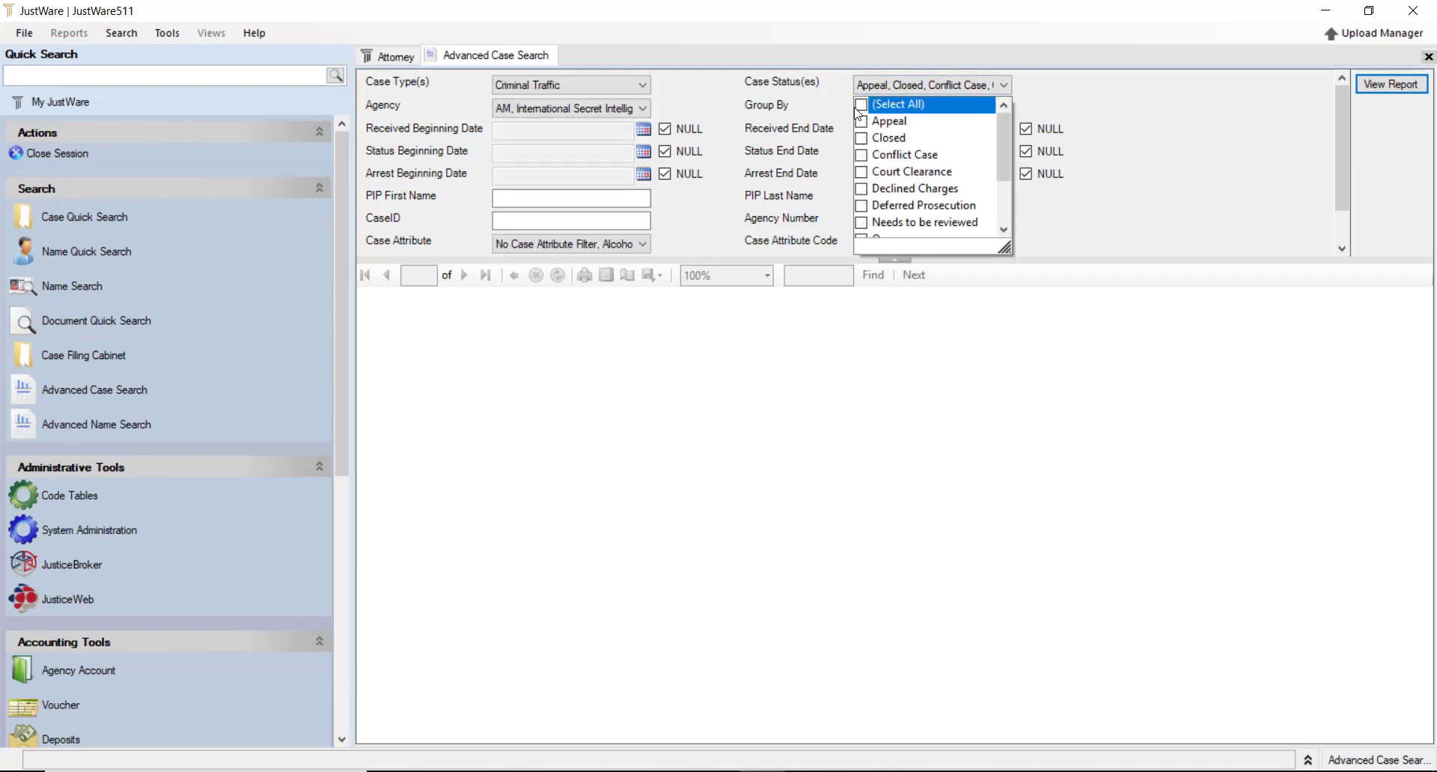
{"action": "left_click", "coordinate": [861, 121]}
{"action": "left_click", "coordinate": [854, 92]}
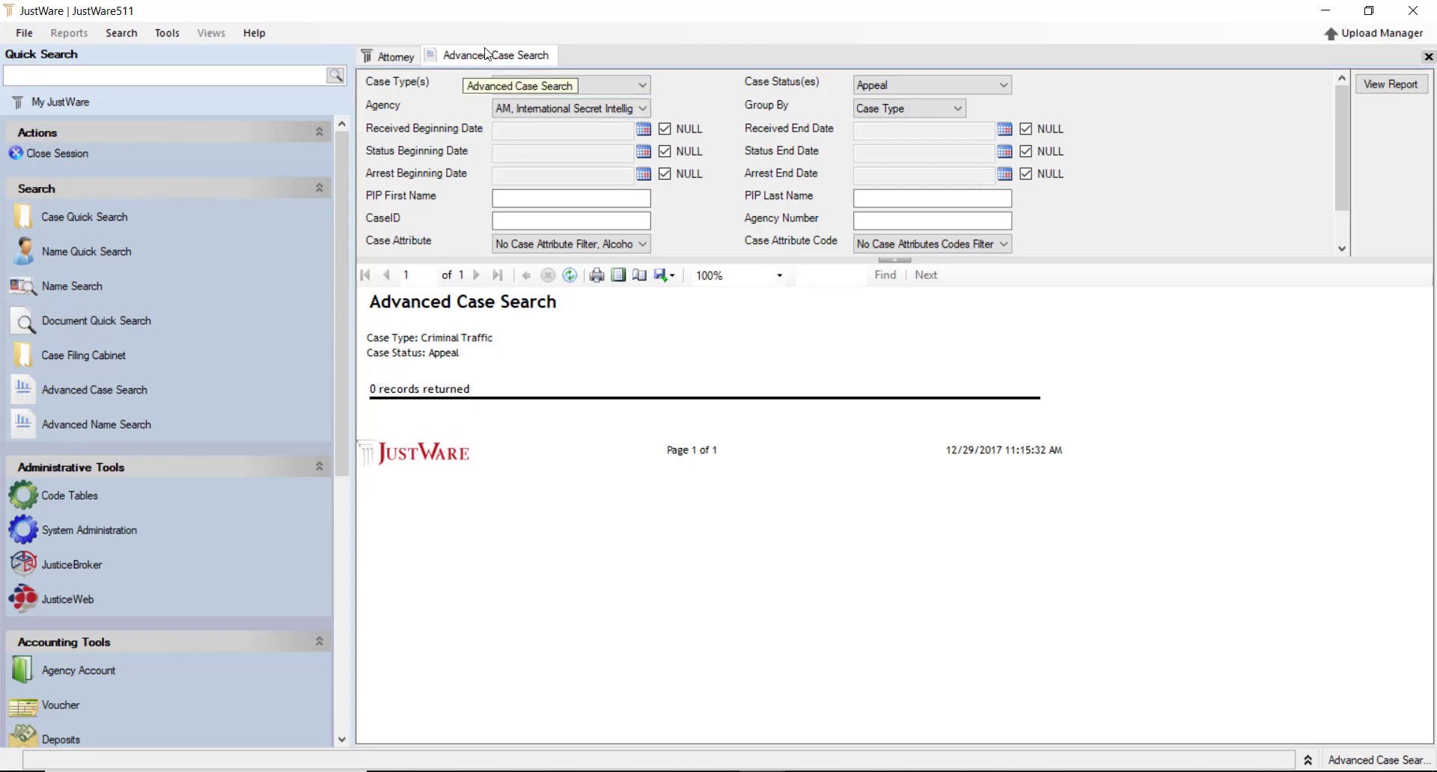
Close the Advanced Case Search session and place the cursor in the Quick Search box
{"action": "right_click", "coordinate": [528, 63]}
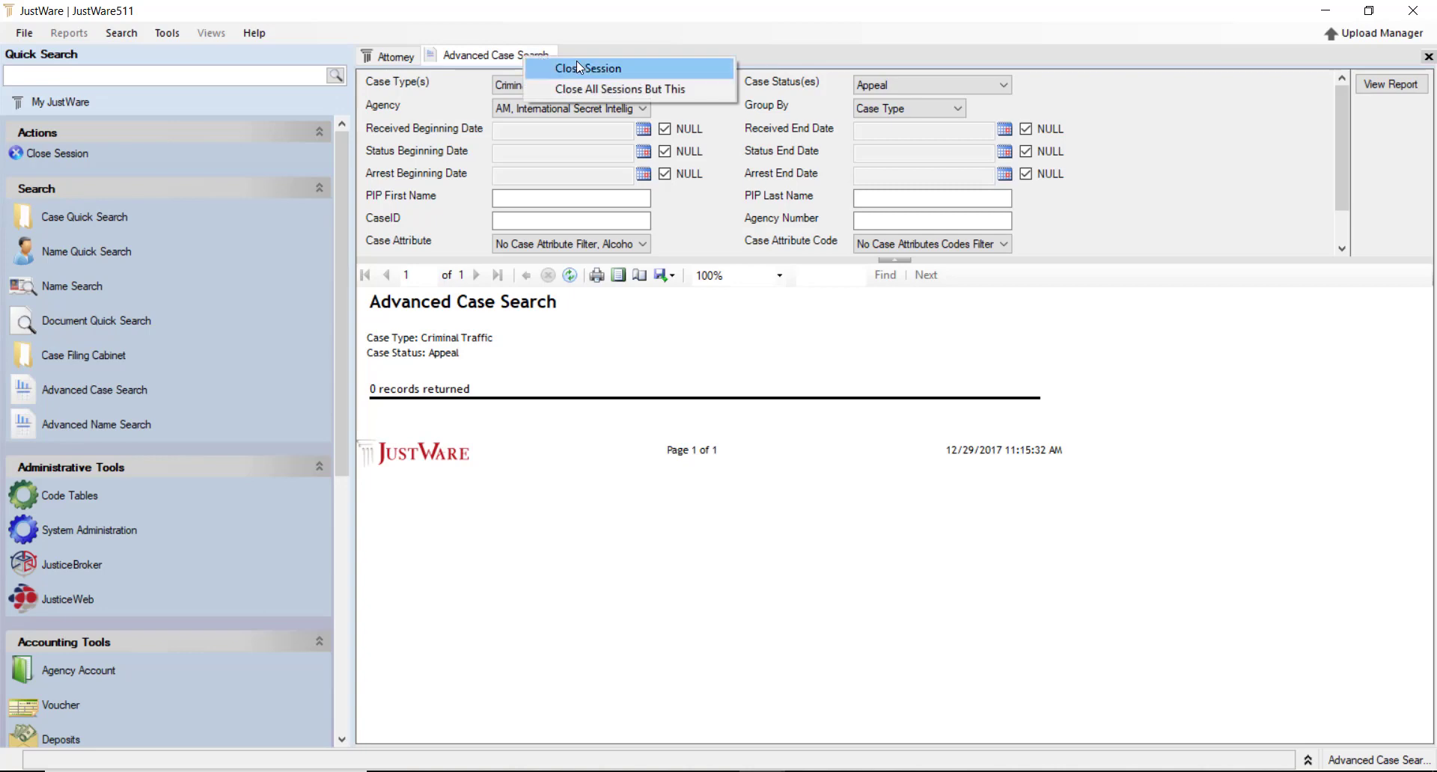
{"action": "left_click", "coordinate": [568, 68]}
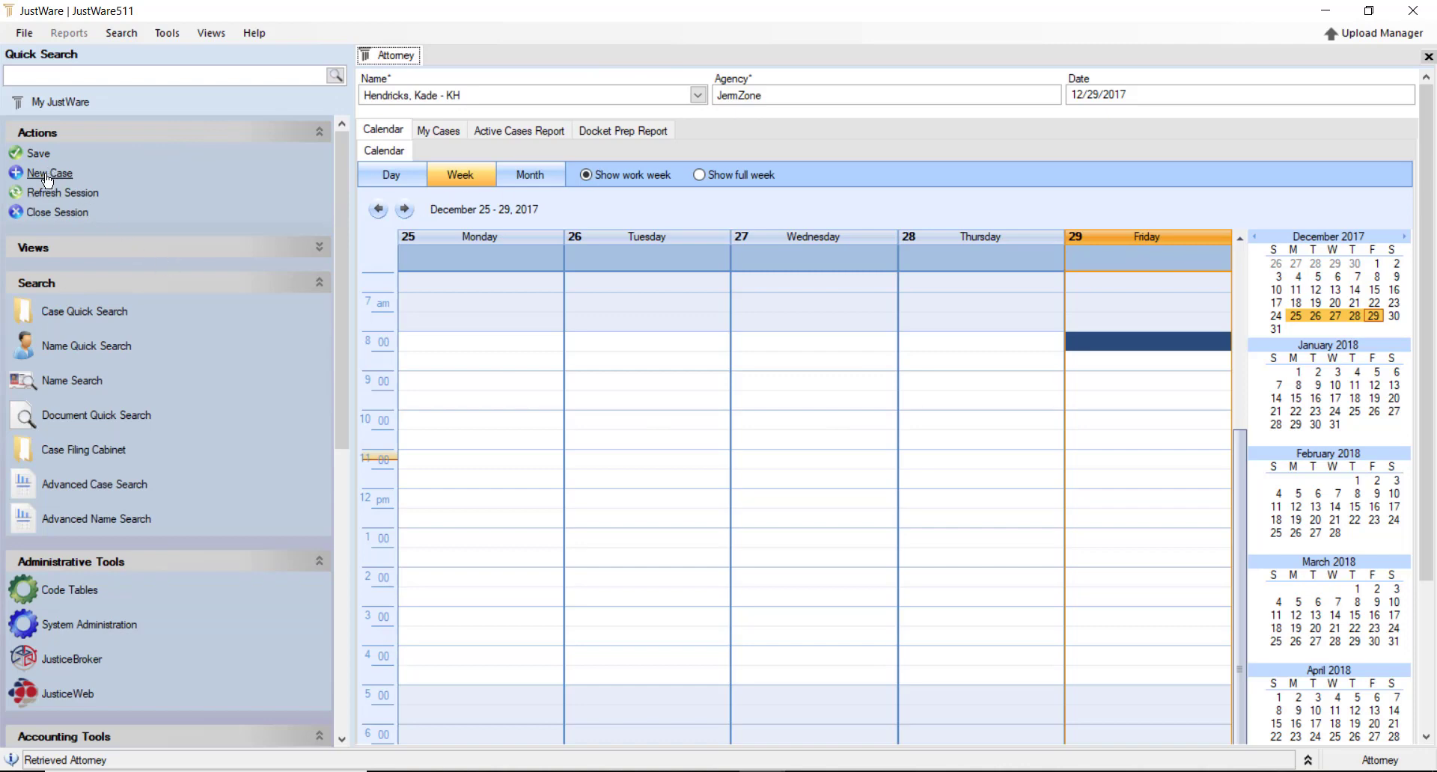
{"action": "left_click", "coordinate": [128, 74]}
Quick-search the defendant's partial surname and scroll through the one name and three case results
{"action": "type", "text": "cook"}
{"action": "key", "text": "Return"}
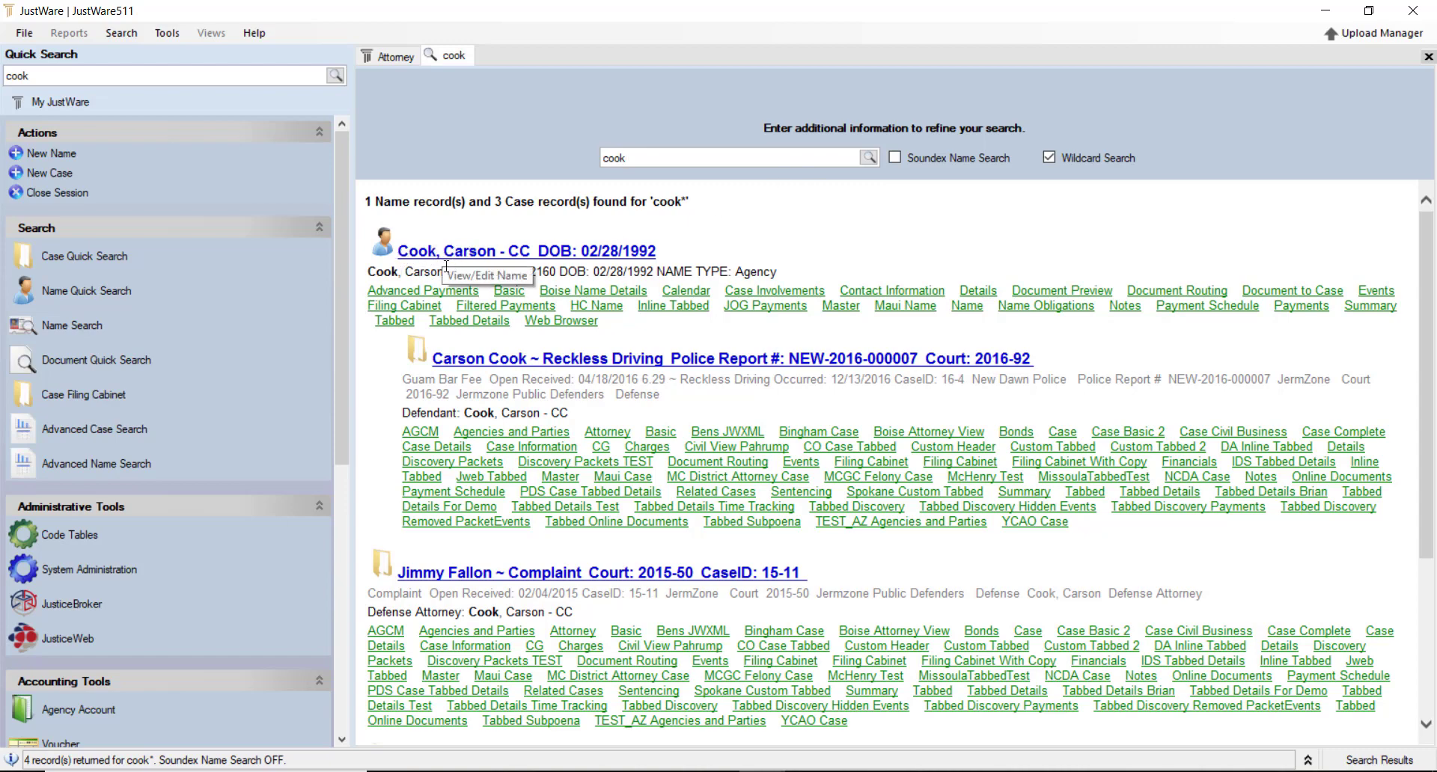
{"action": "scroll", "coordinate": [447, 266], "scroll_direction": "down", "scroll_amount": 3}
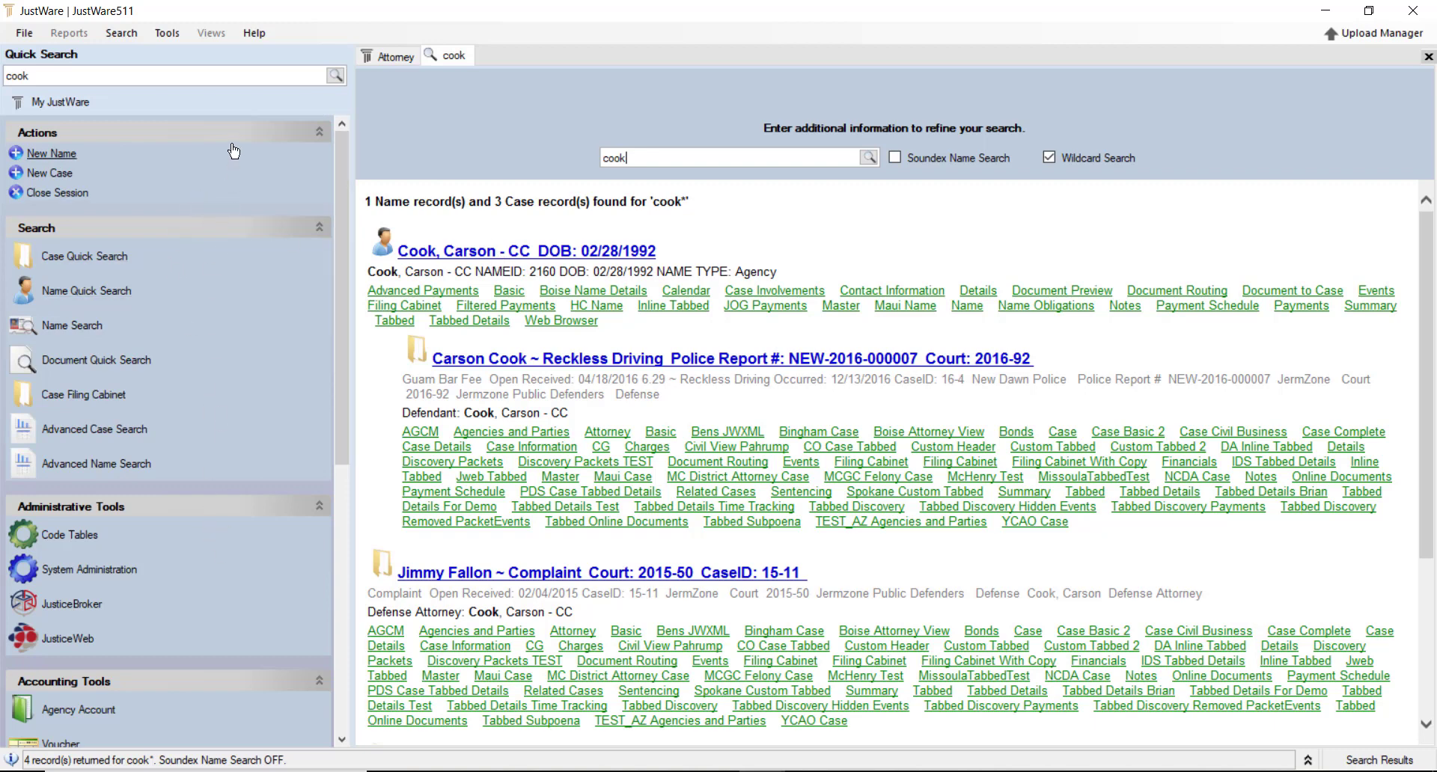
Scroll the left navigation panel and collapse the Administrative Tools group
{"action": "left_click_drag", "start_coordinate": [343, 164], "coordinate": [322, 304]}
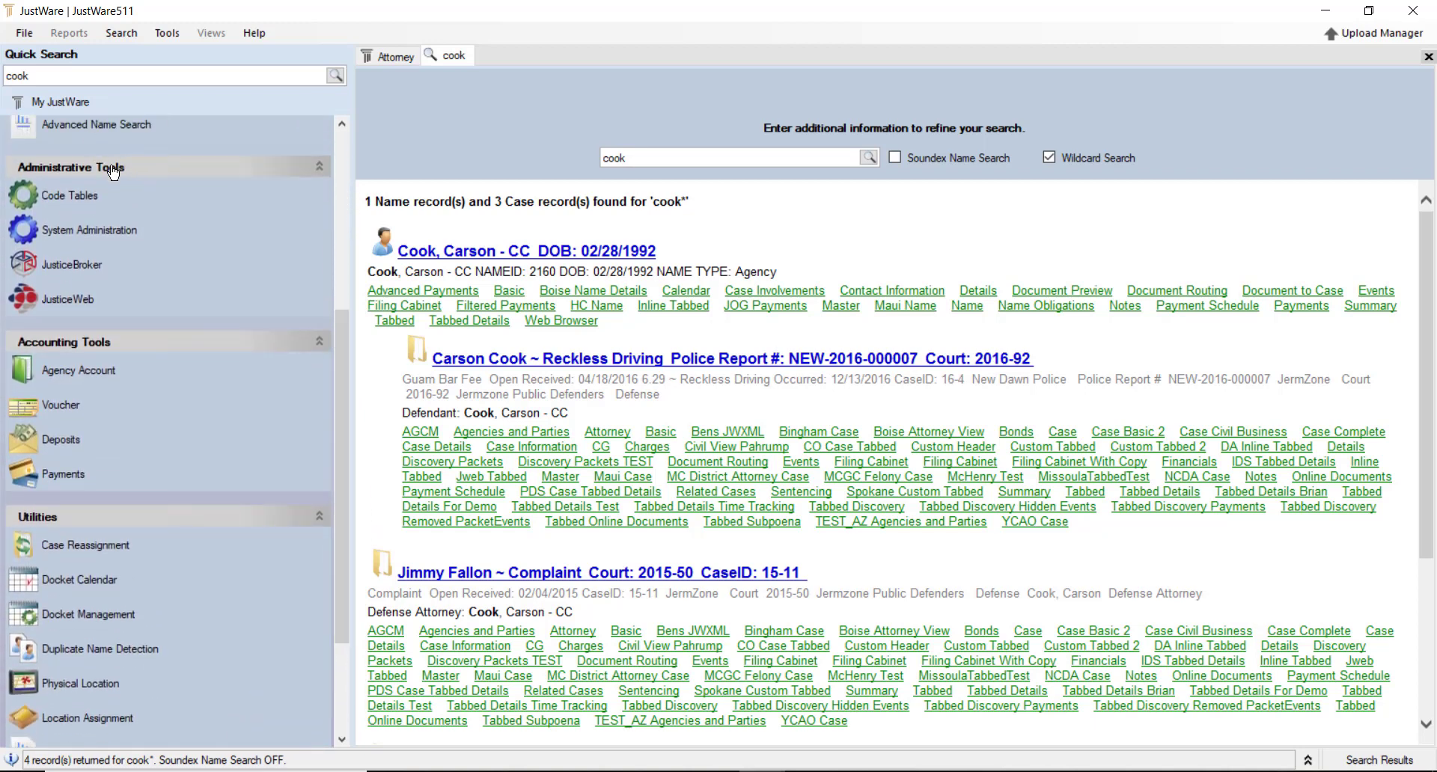
{"action": "left_click", "coordinate": [321, 169]}
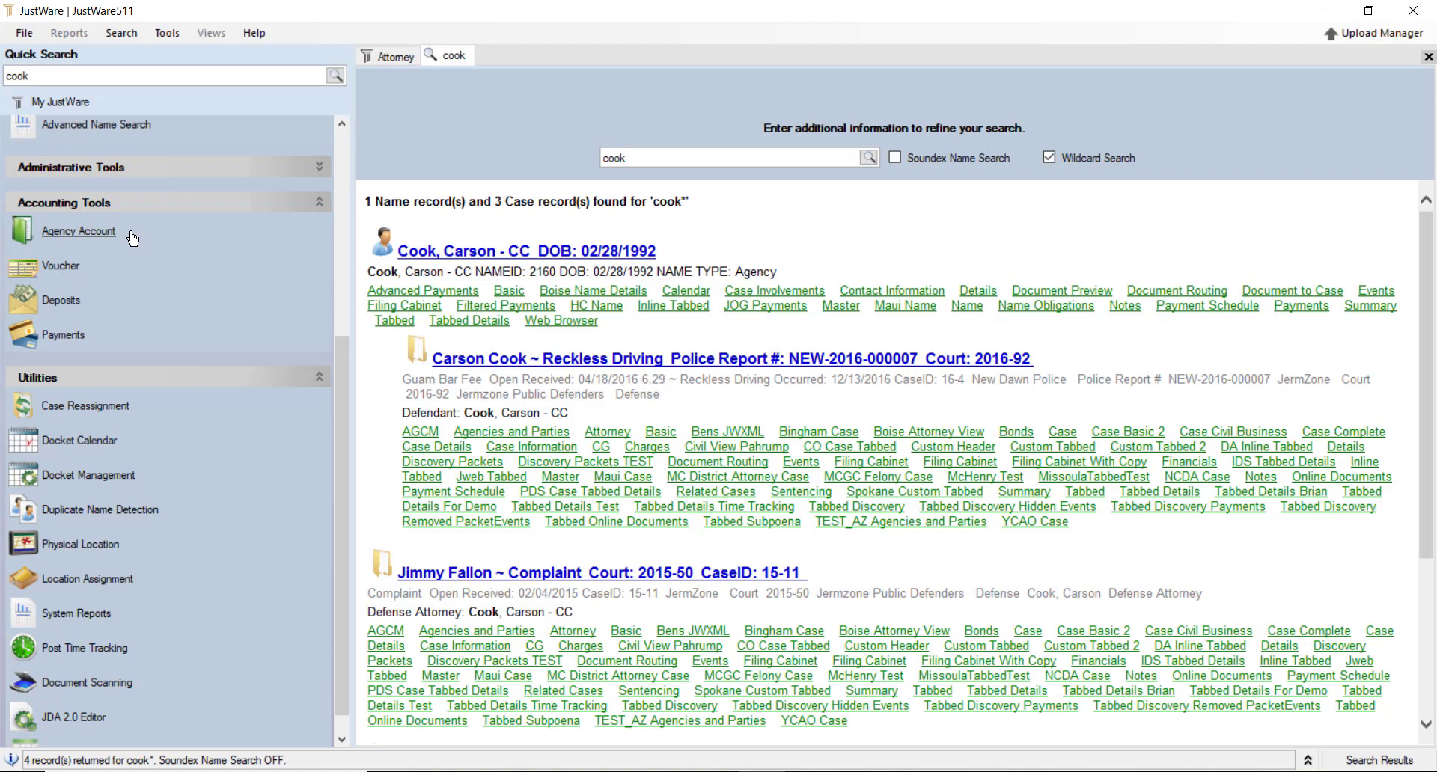
Collapse the Accounting Tools group in the left panel
{"action": "left_click", "coordinate": [321, 204]}
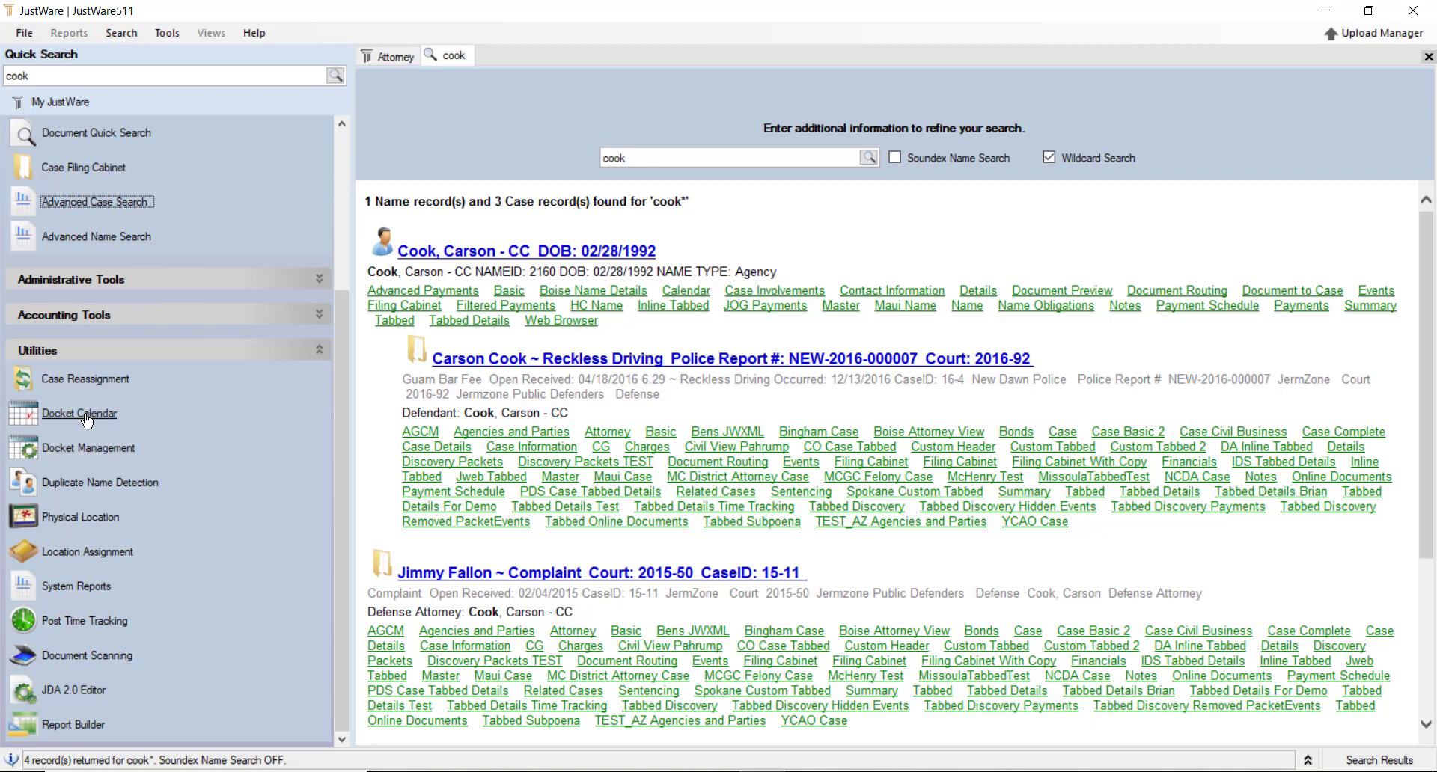
Open Duplicate Name Detection from Utilities and keep Level 1 selected in the Level dropdown
{"action": "left_click", "coordinate": [104, 488]}
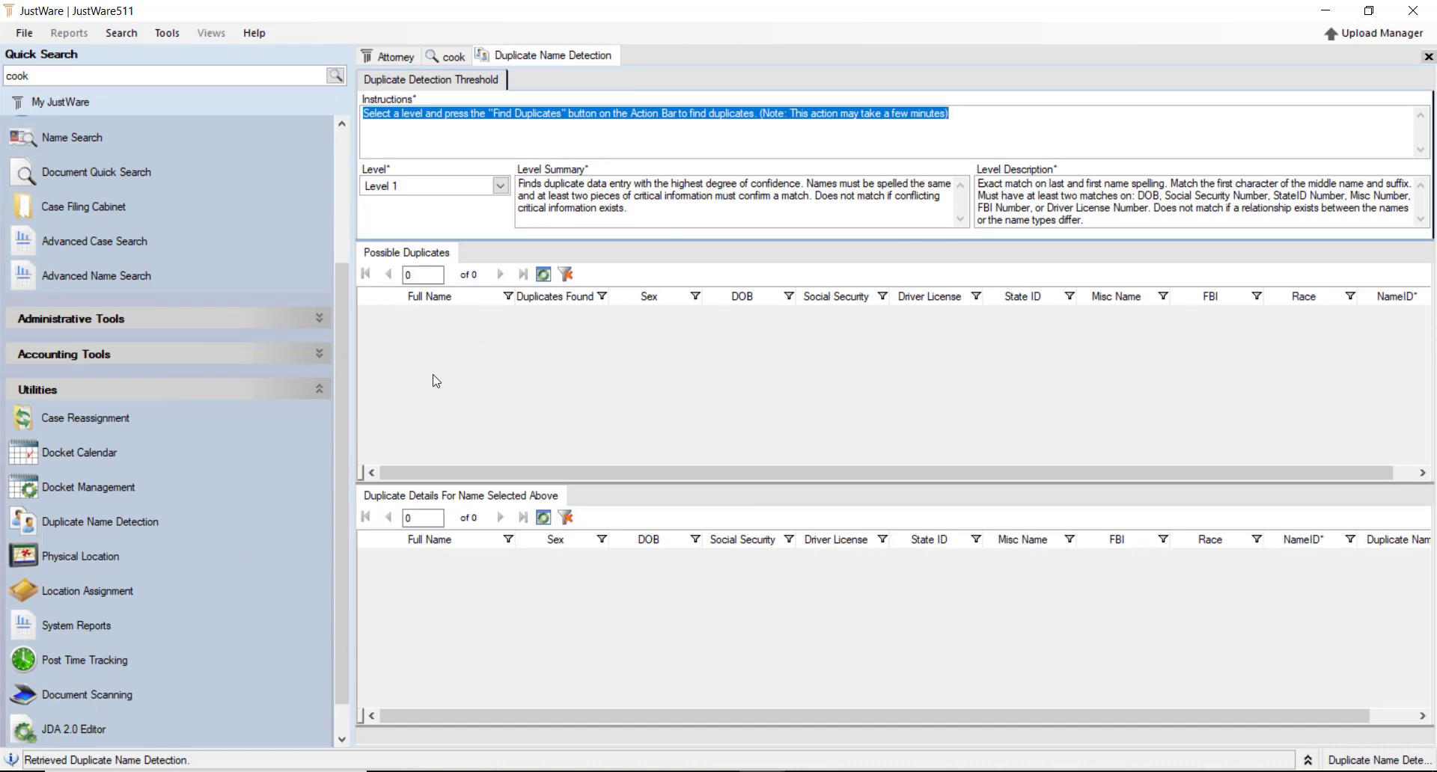
{"action": "left_click", "coordinate": [500, 186]}
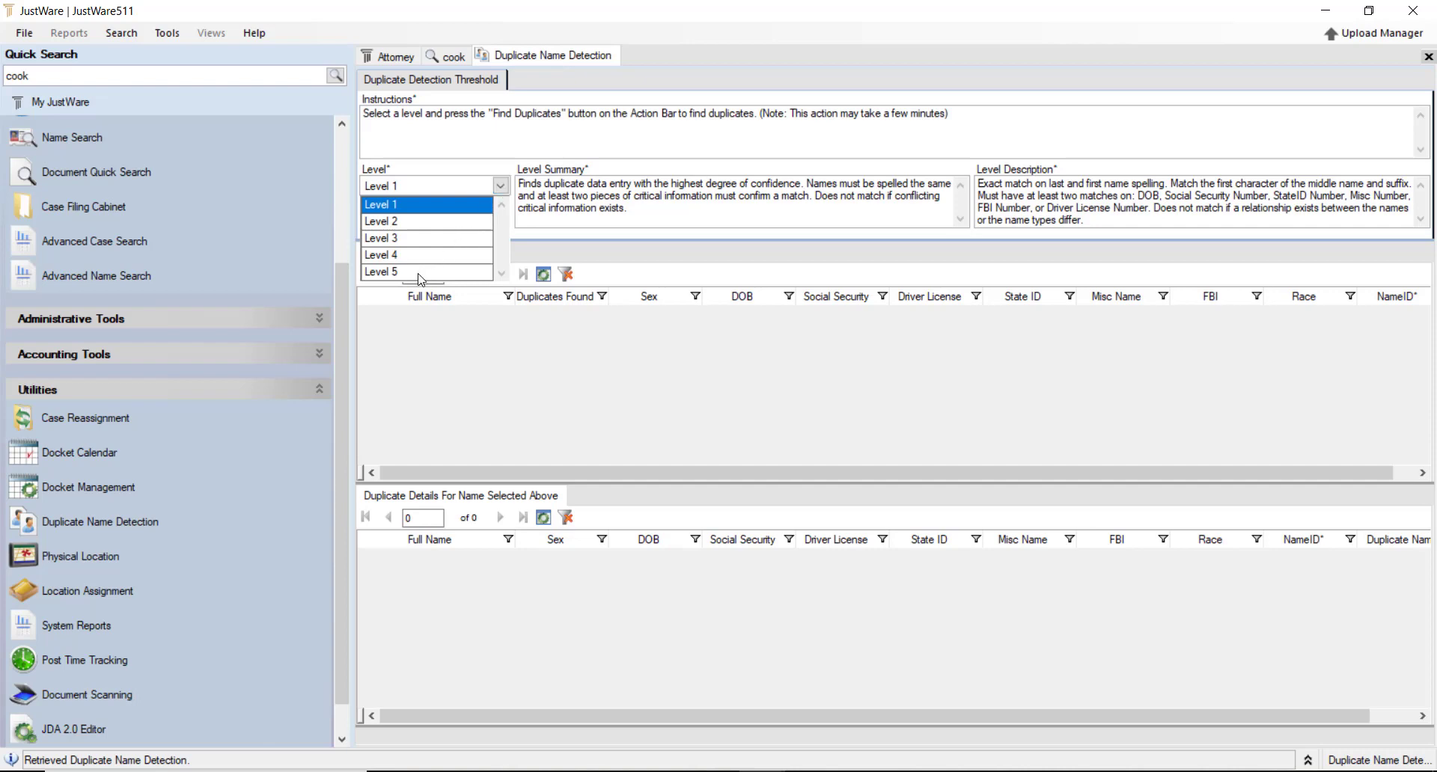
{"action": "left_click", "coordinate": [426, 152]}
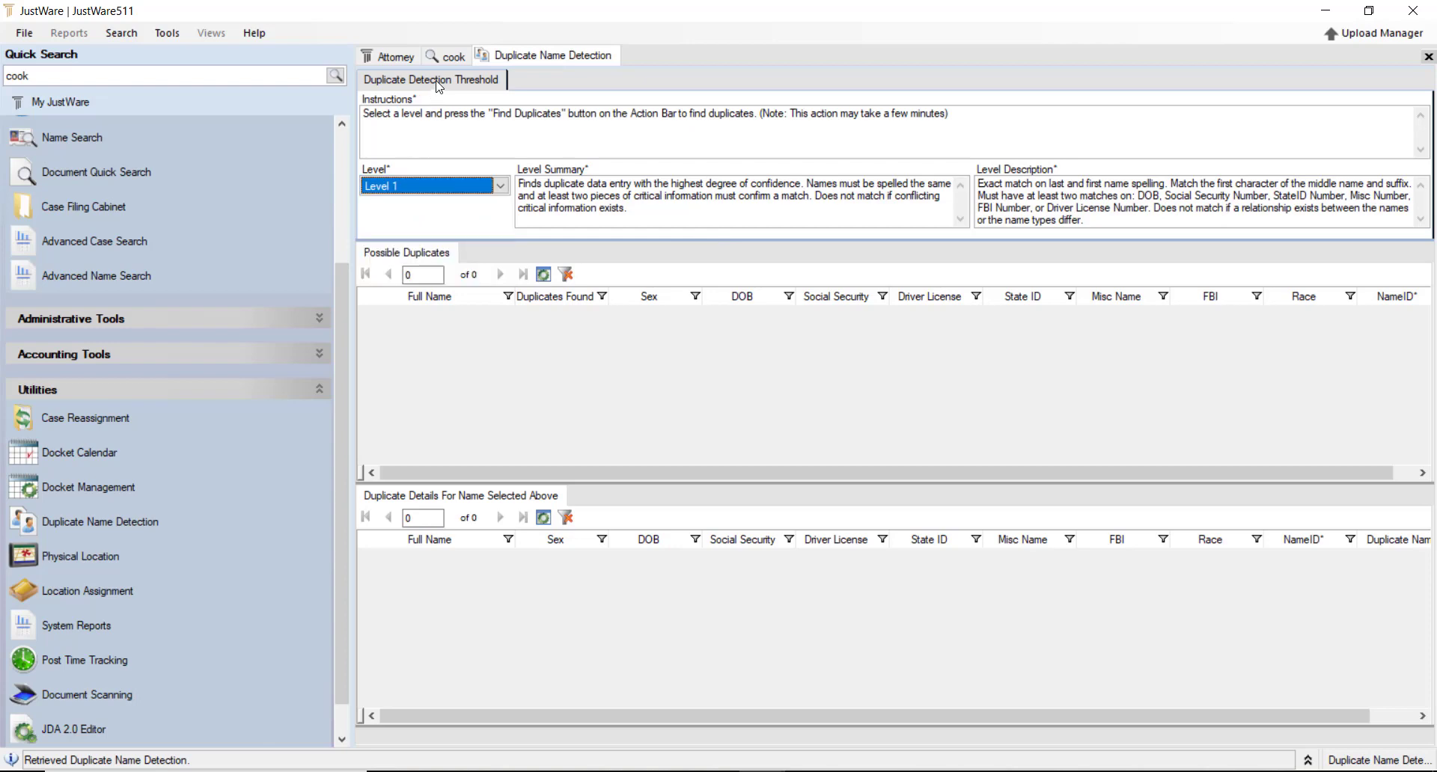
Close the Duplicate Name Detection session and open System Reports under Utilities
{"action": "right_click", "coordinate": [521, 59]}
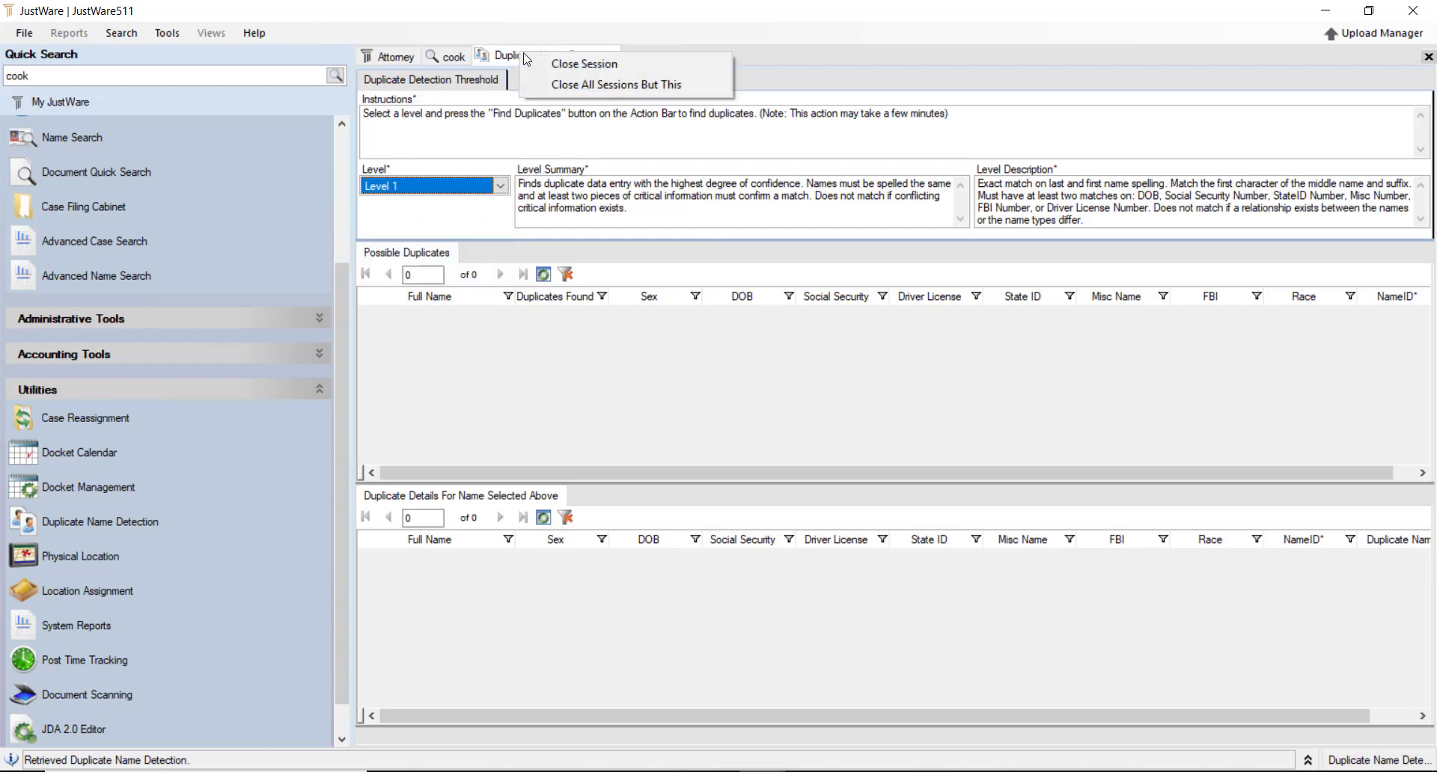
{"action": "left_click", "coordinate": [570, 64]}
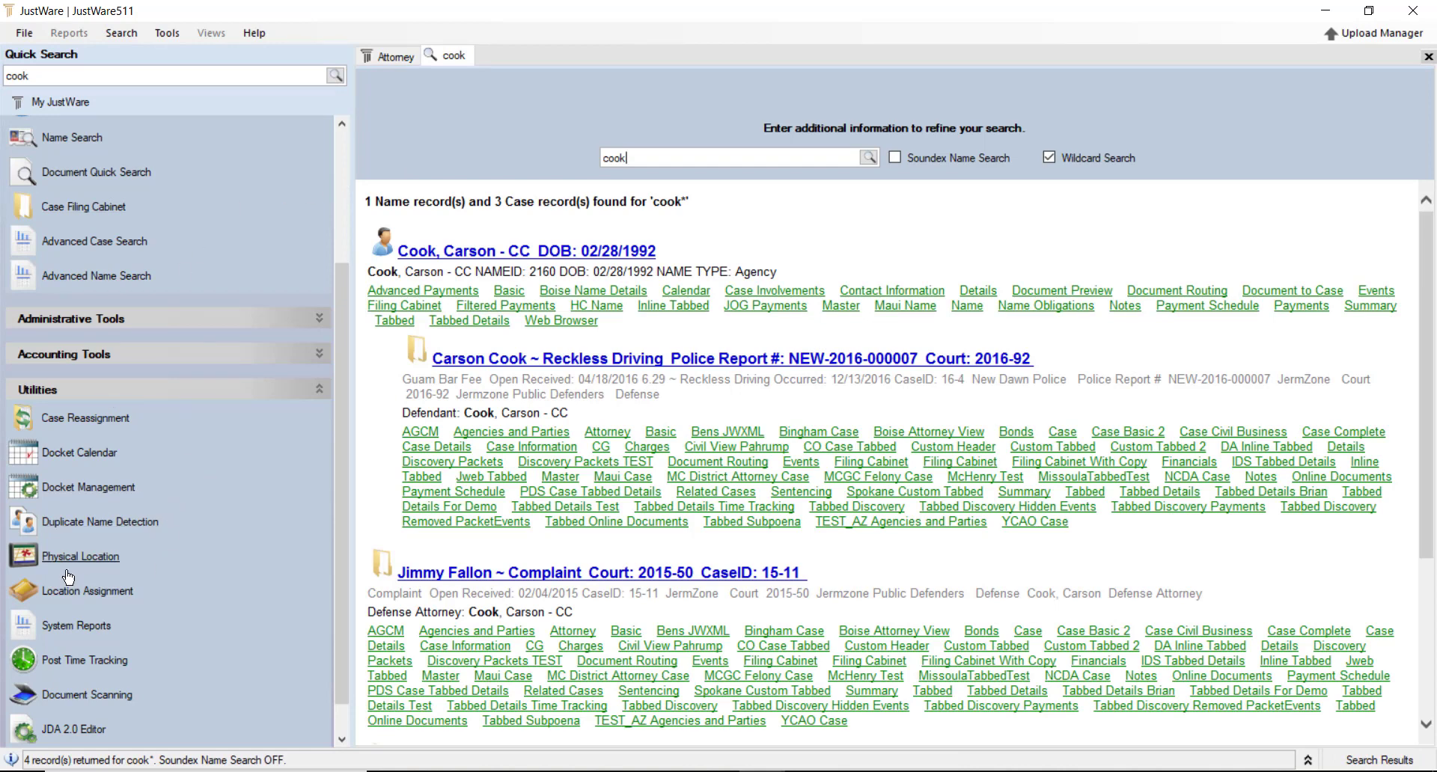
{"action": "scroll", "coordinate": [143, 552], "scroll_direction": "down", "scroll_amount": 1}
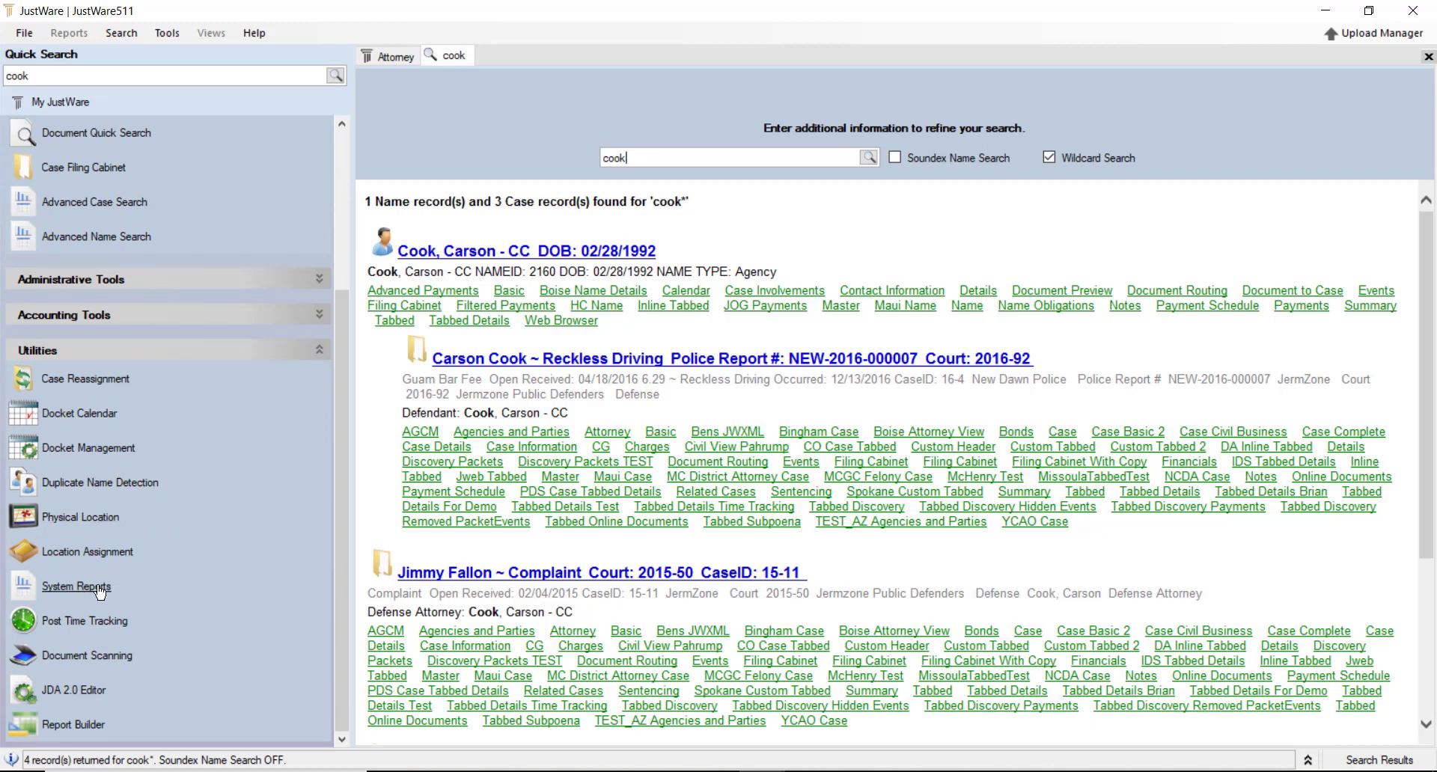
{"action": "left_click", "coordinate": [77, 586]}
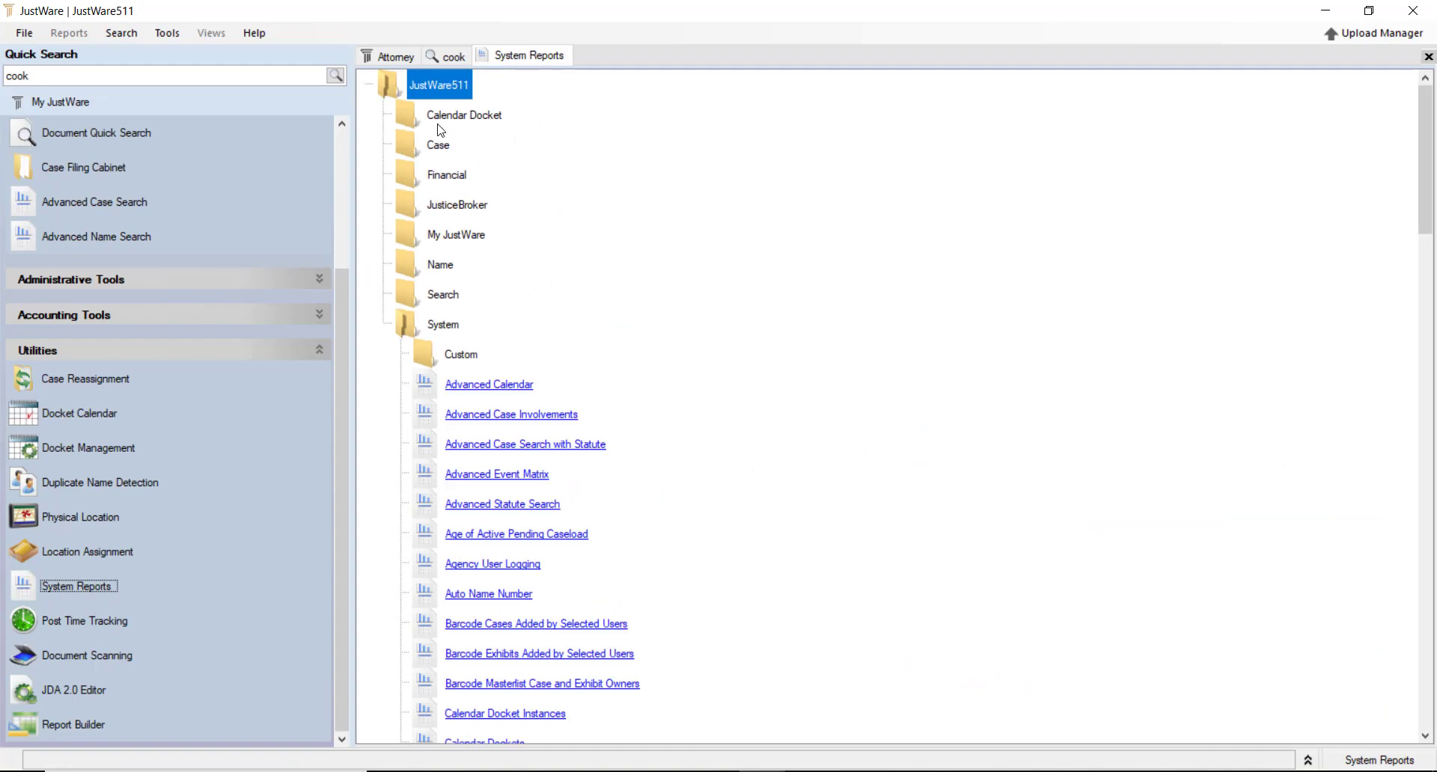
{"action": "double_click", "coordinate": [406, 113]}
{"action": "double_click", "coordinate": [406, 114]}
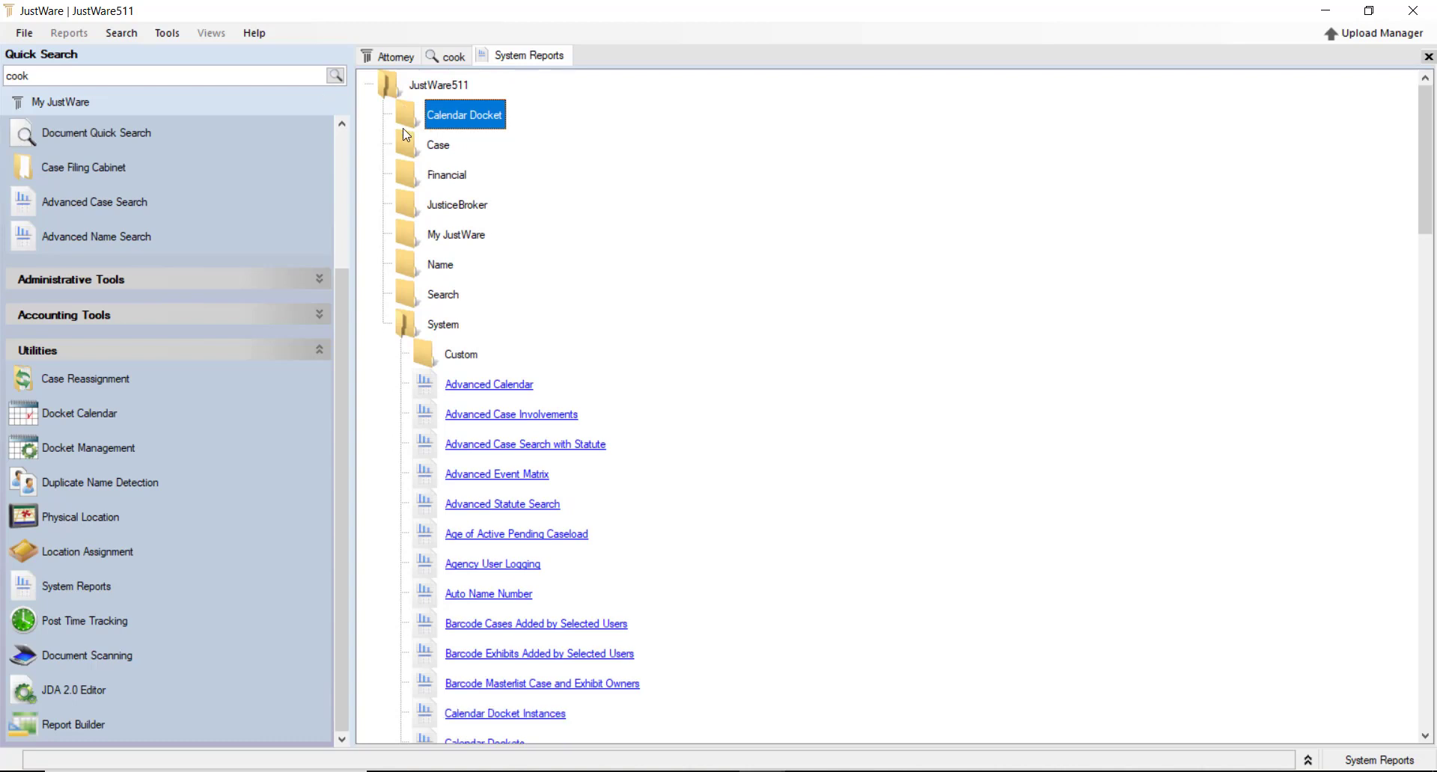
{"action": "double_click", "coordinate": [408, 146]}
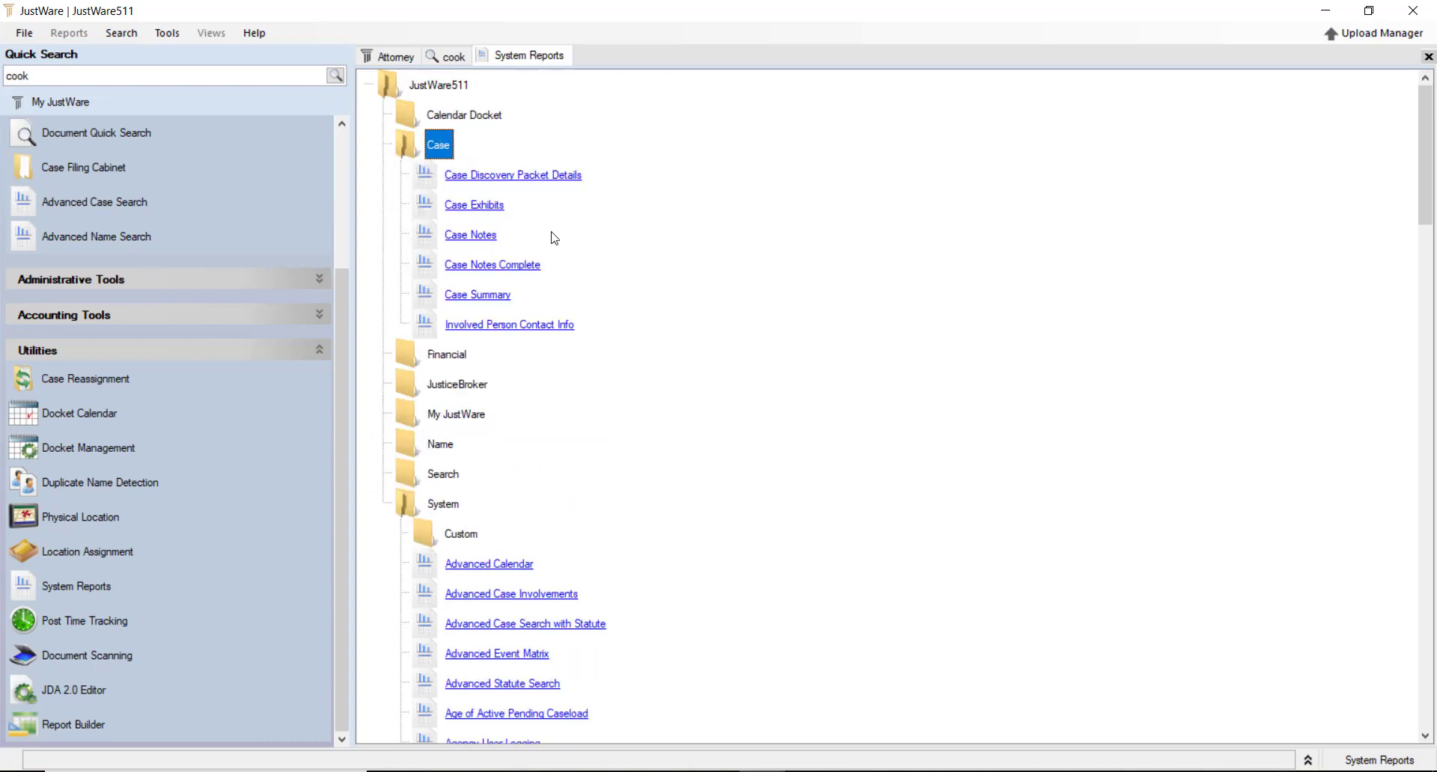
{"action": "double_click", "coordinate": [401, 154]}
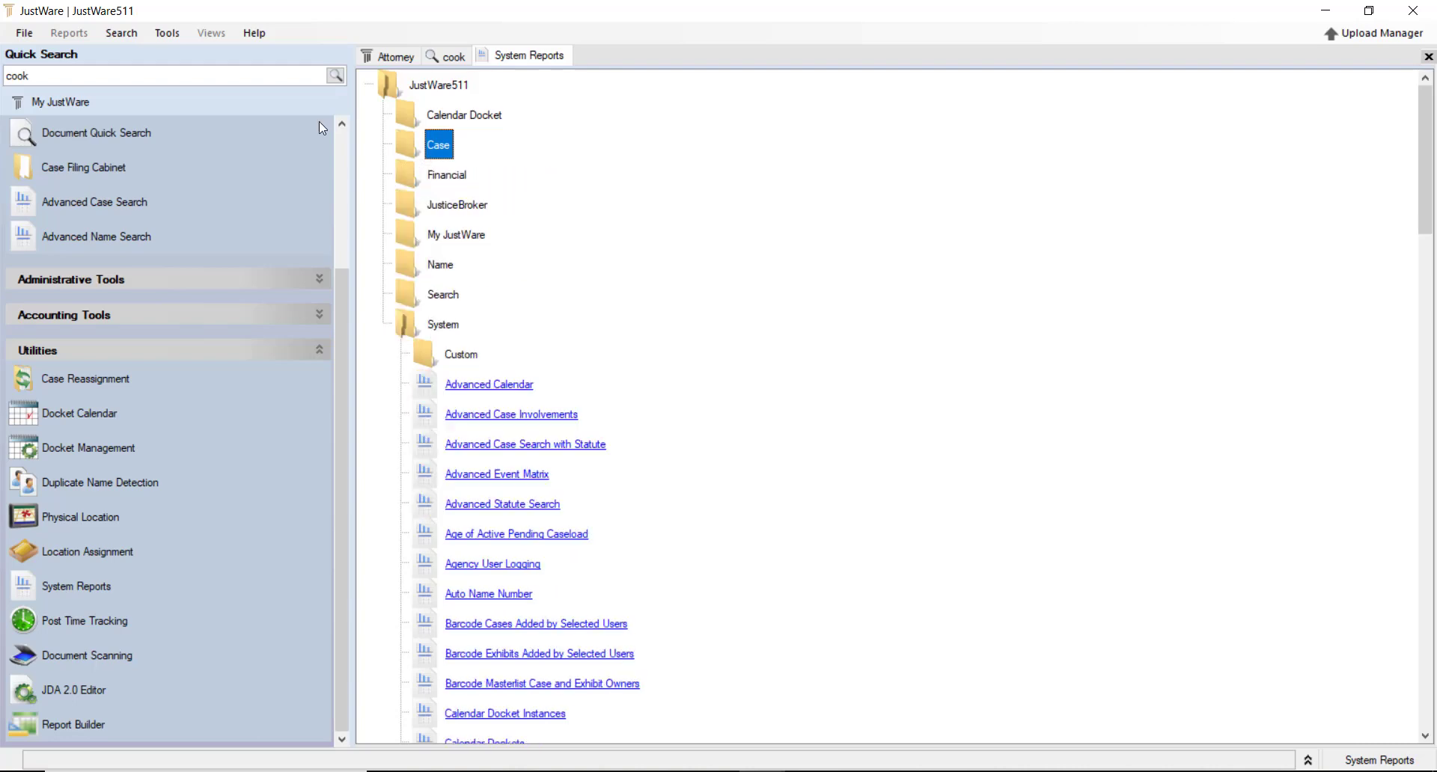
{"action": "left_click", "coordinate": [432, 355]}
{"action": "left_click", "coordinate": [432, 355]}
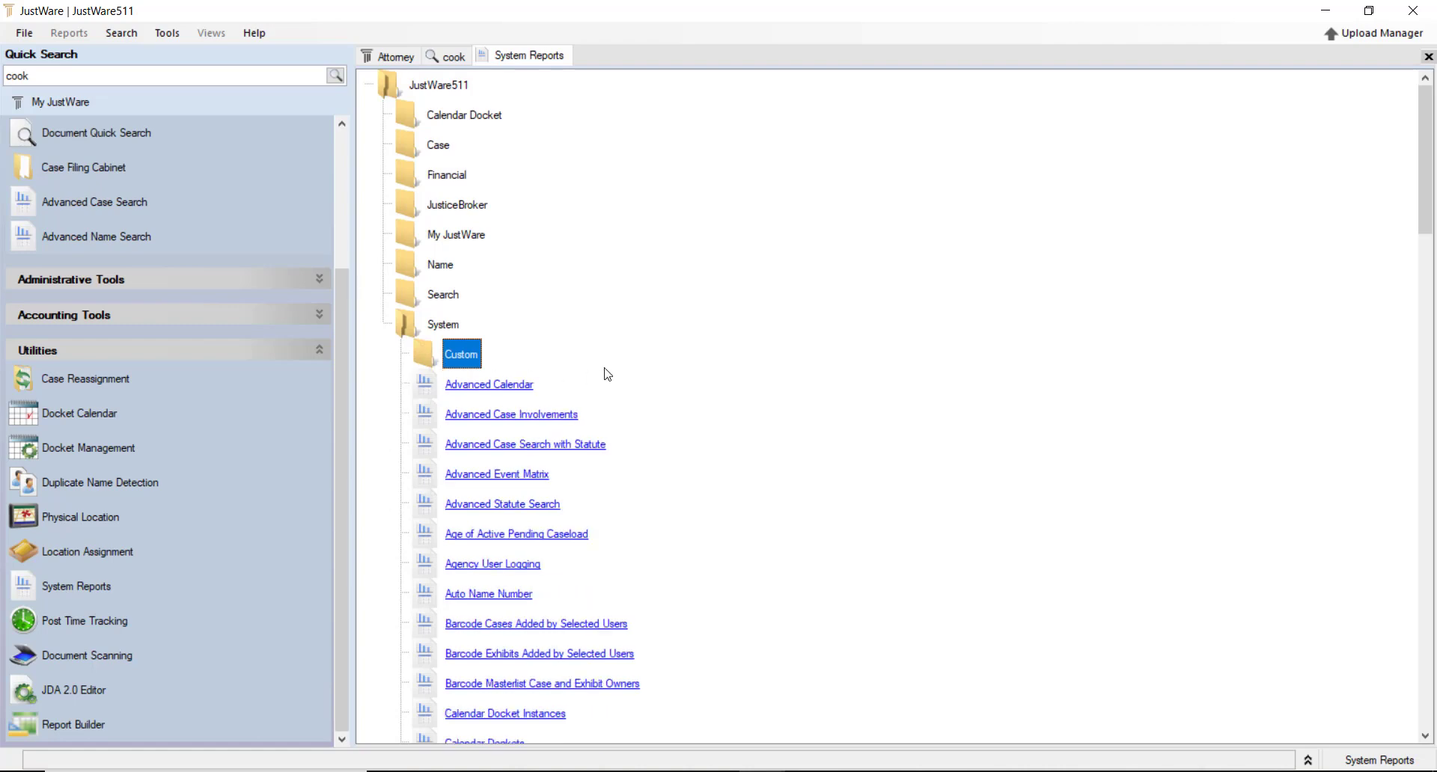
{"action": "scroll", "coordinate": [470, 173], "scroll_direction": "down", "scroll_amount": 3}
{"action": "scroll", "coordinate": [542, 236], "scroll_direction": "up", "scroll_amount": 1}
{"action": "left_click", "coordinate": [424, 175]}
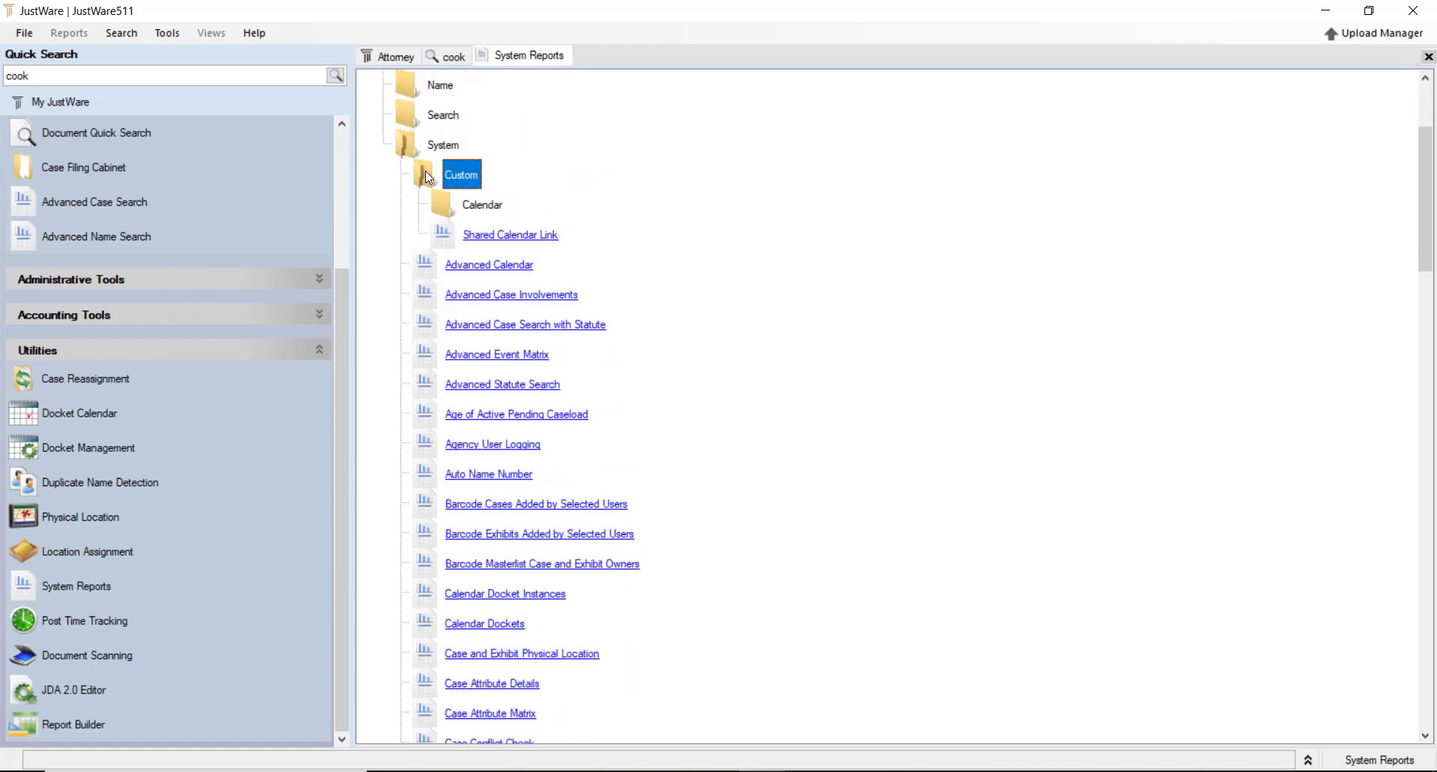
{"action": "left_click", "coordinate": [425, 170]}
{"action": "scroll", "coordinate": [490, 337], "scroll_direction": "down", "scroll_amount": 6}
{"action": "scroll", "coordinate": [488, 367], "scroll_direction": "down", "scroll_amount": 2}
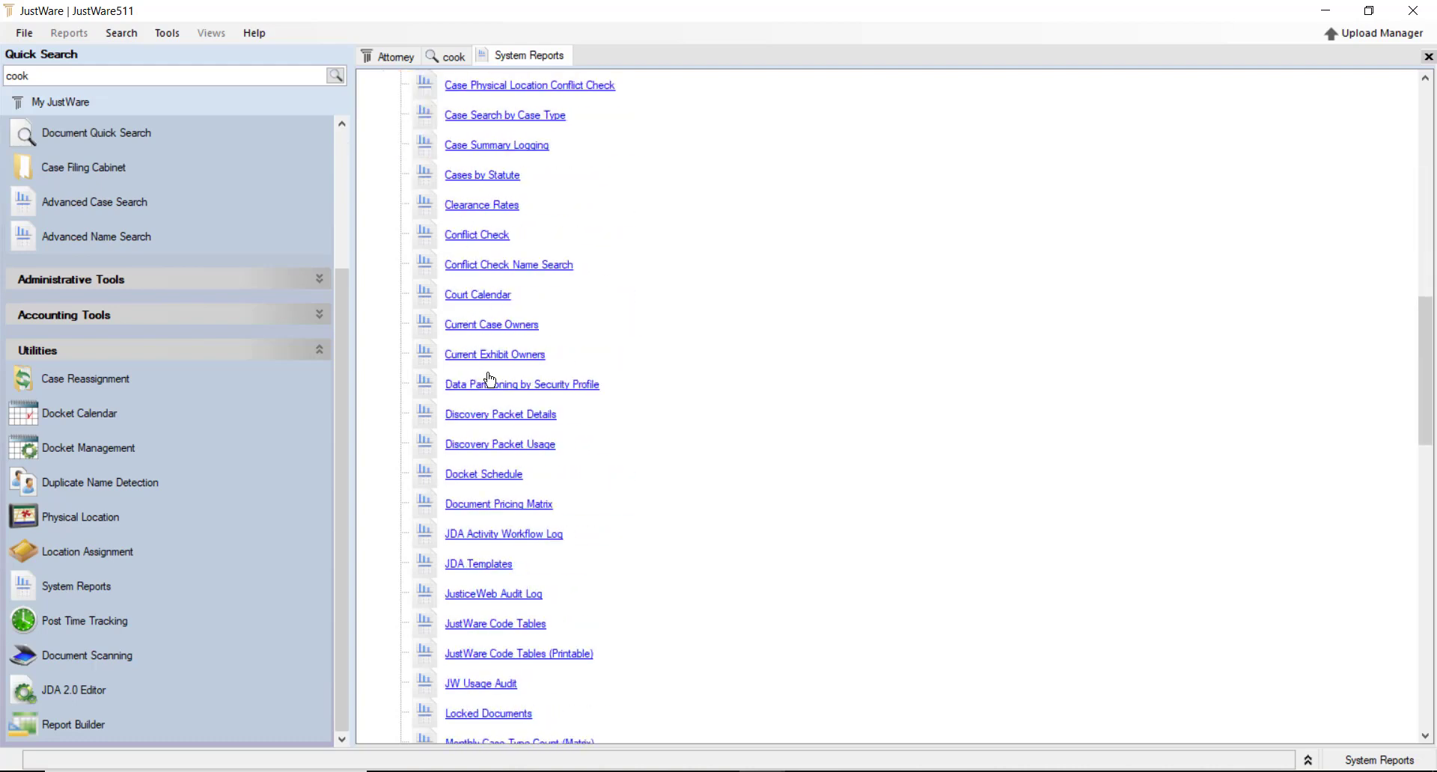
{"action": "scroll", "coordinate": [577, 379], "scroll_direction": "up", "scroll_amount": 9}
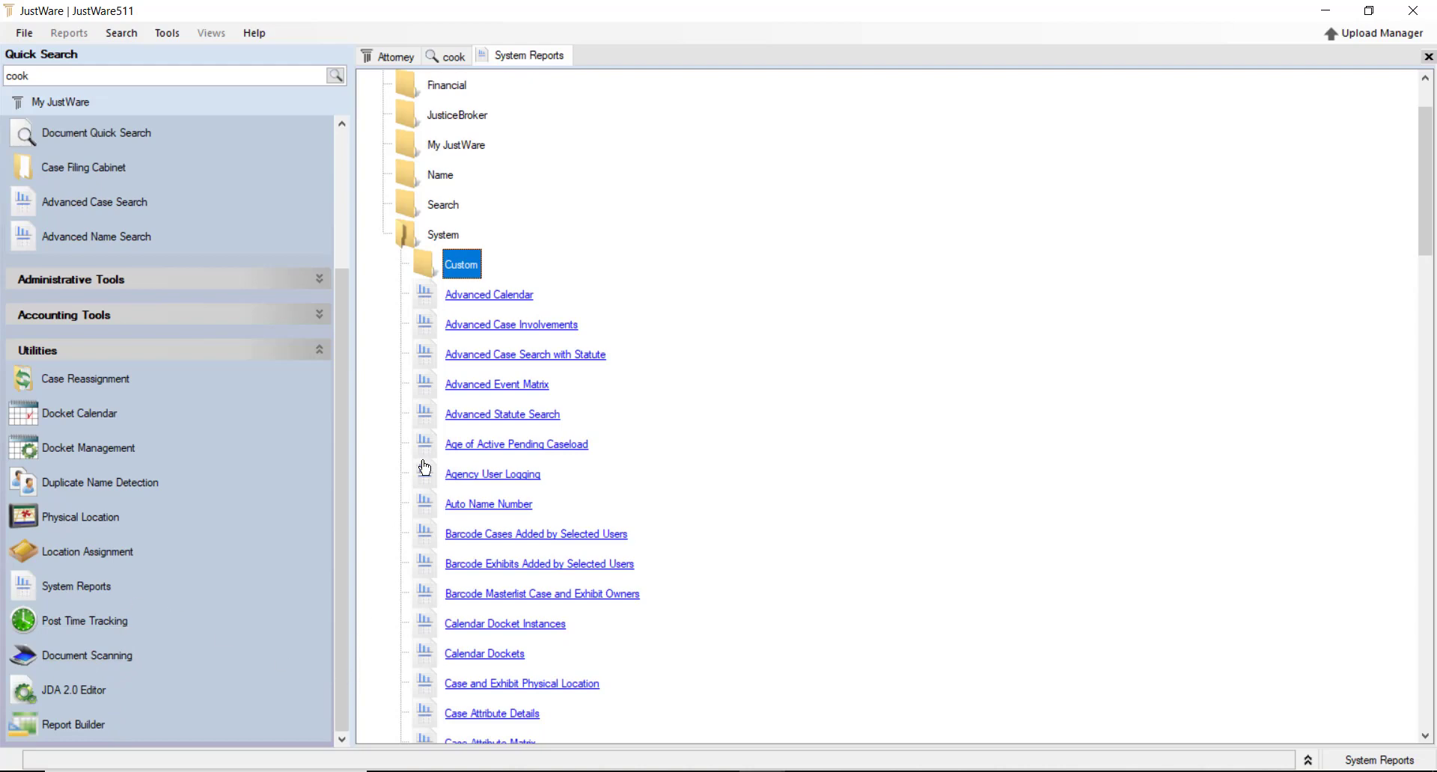
Collapse the Utilities and Search shortcut groups so only Actions stays expanded
{"action": "left_click", "coordinate": [321, 350]}
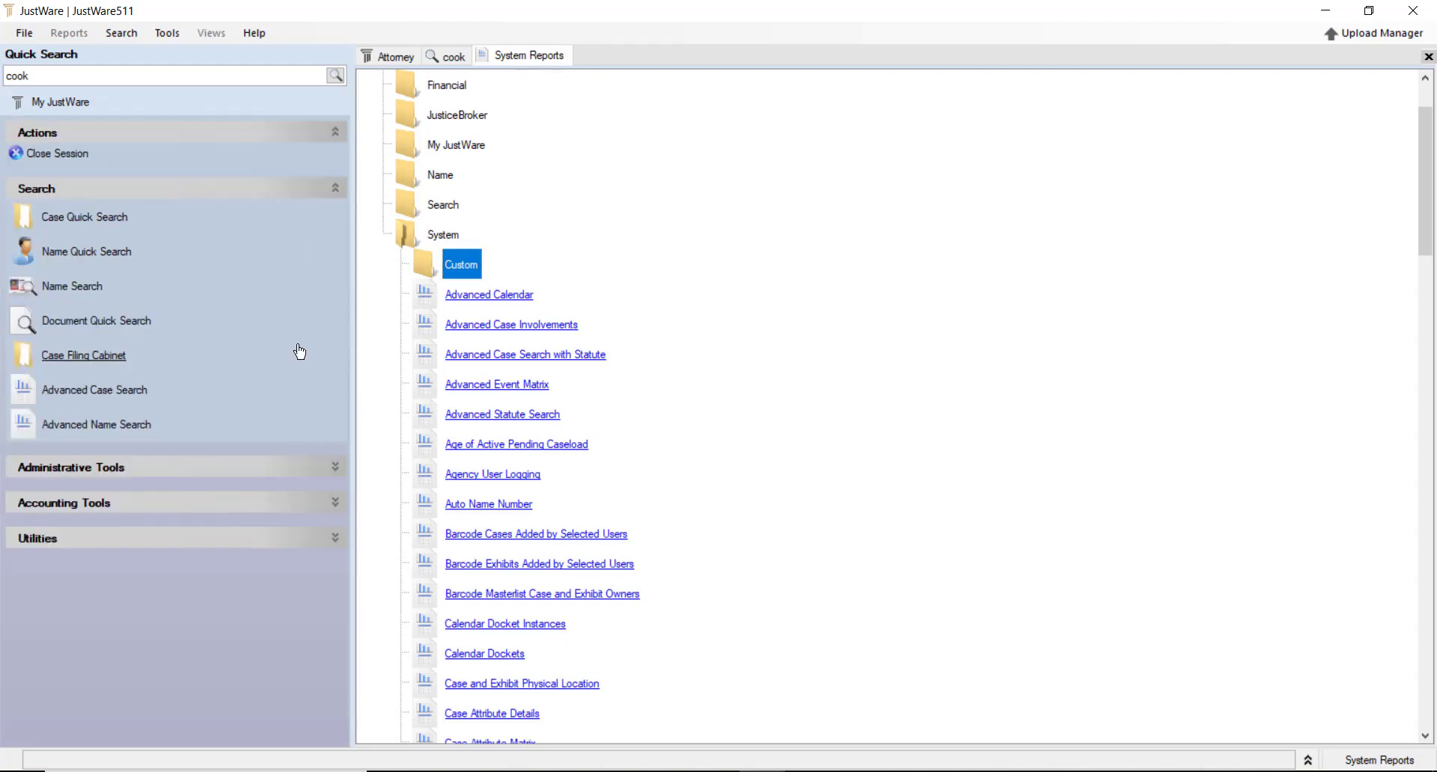
{"action": "left_click", "coordinate": [334, 538]}
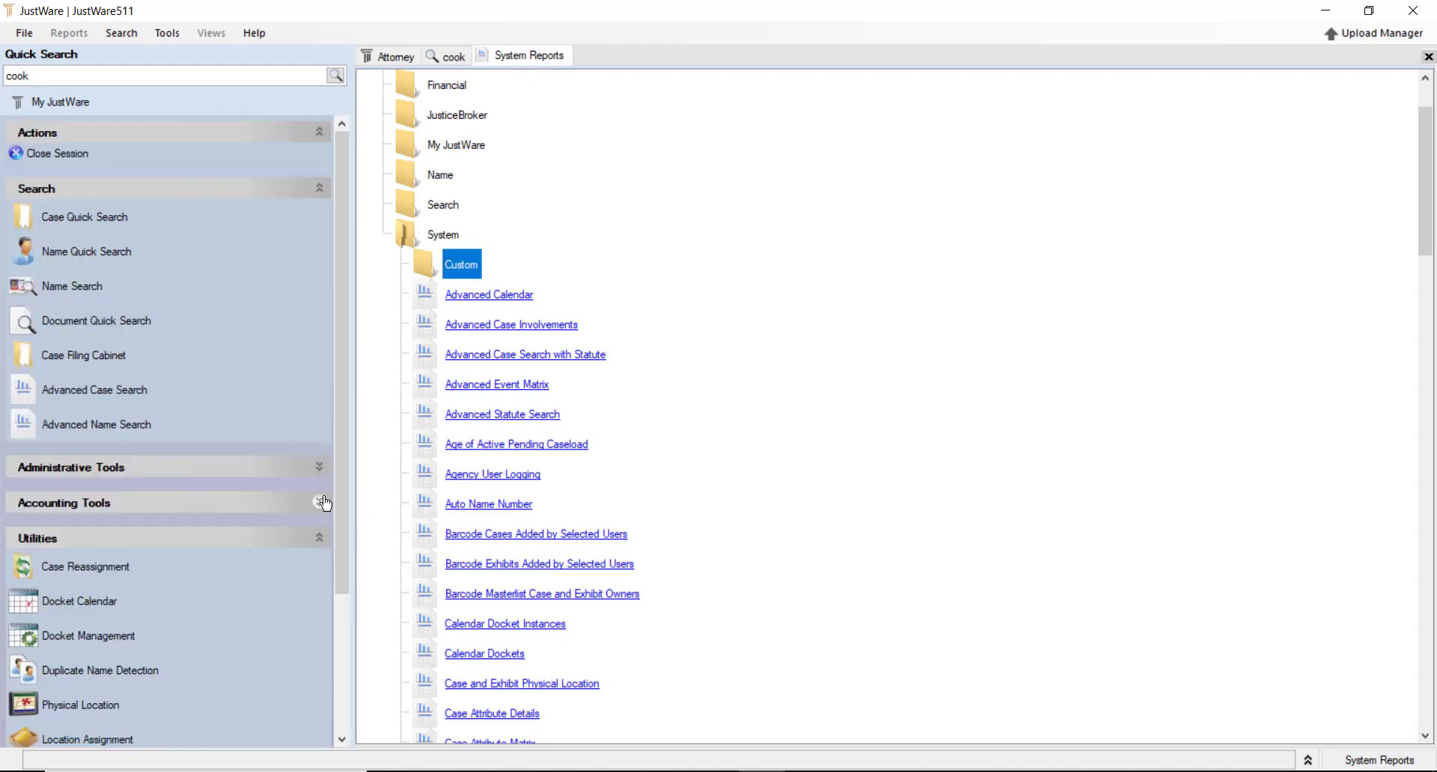
{"action": "left_click", "coordinate": [315, 540]}
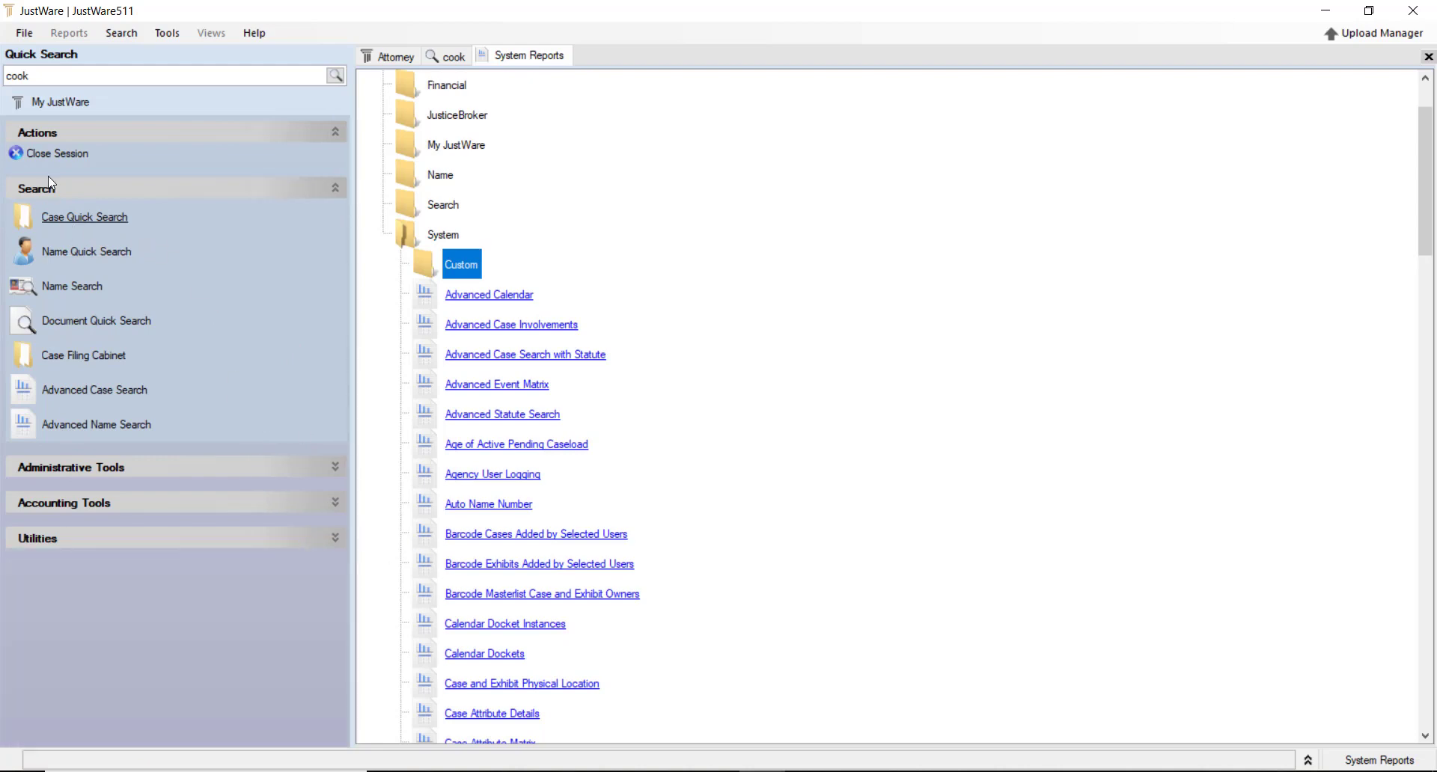
{"action": "left_click", "coordinate": [334, 189]}
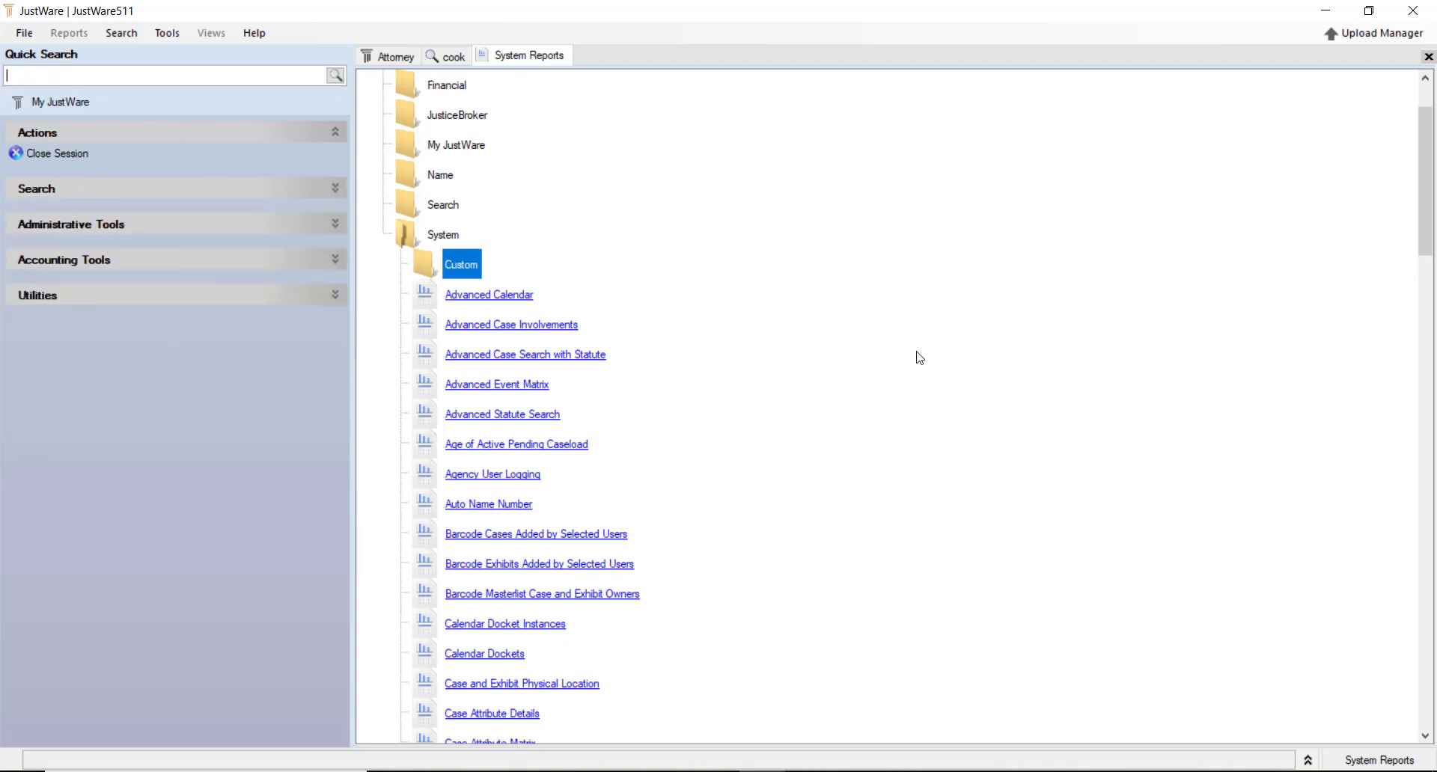
Close the System Reports session from its tab's context menu
{"action": "right_click", "coordinate": [536, 57]}
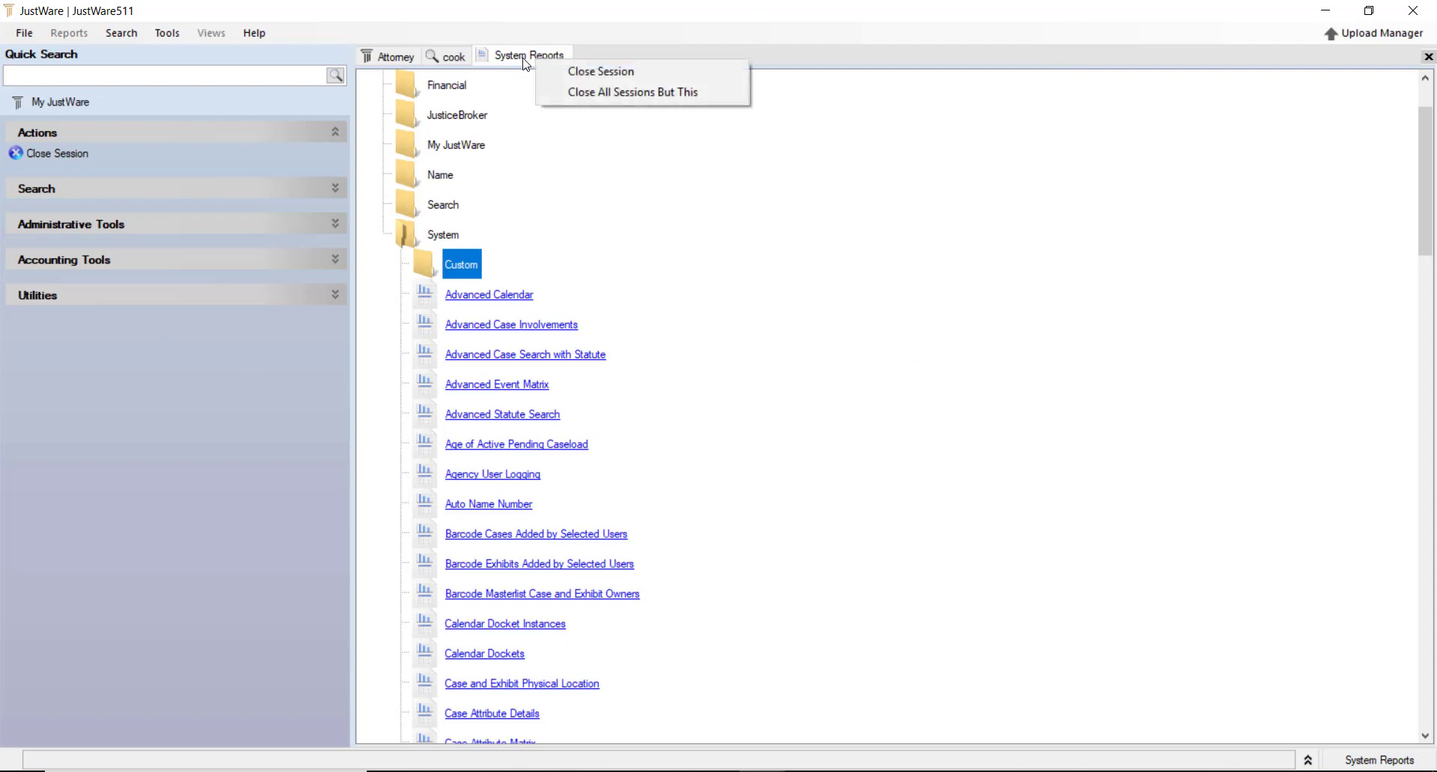
{"action": "left_click", "coordinate": [576, 71]}
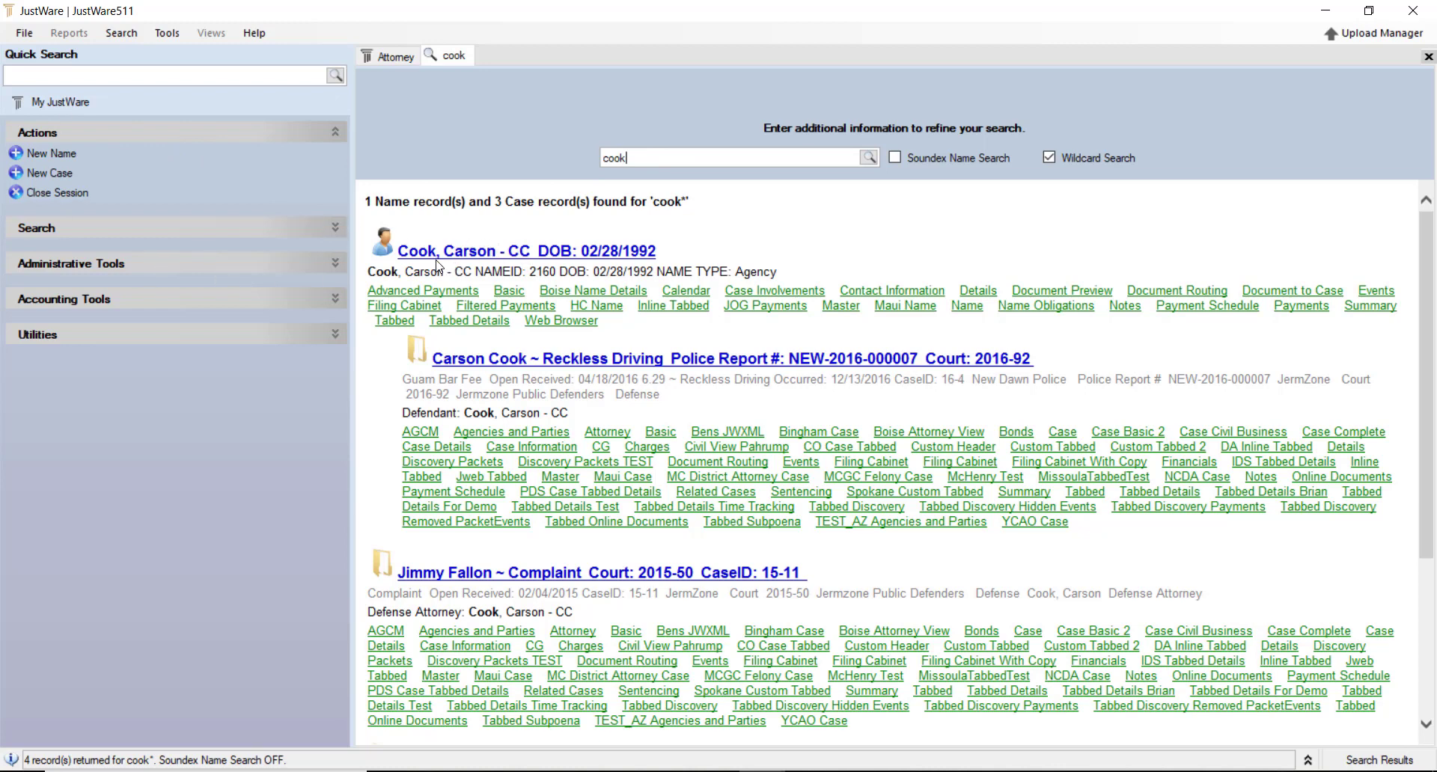
Start a New Name record and enter the person's last and first names
{"action": "left_click", "coordinate": [65, 155]}
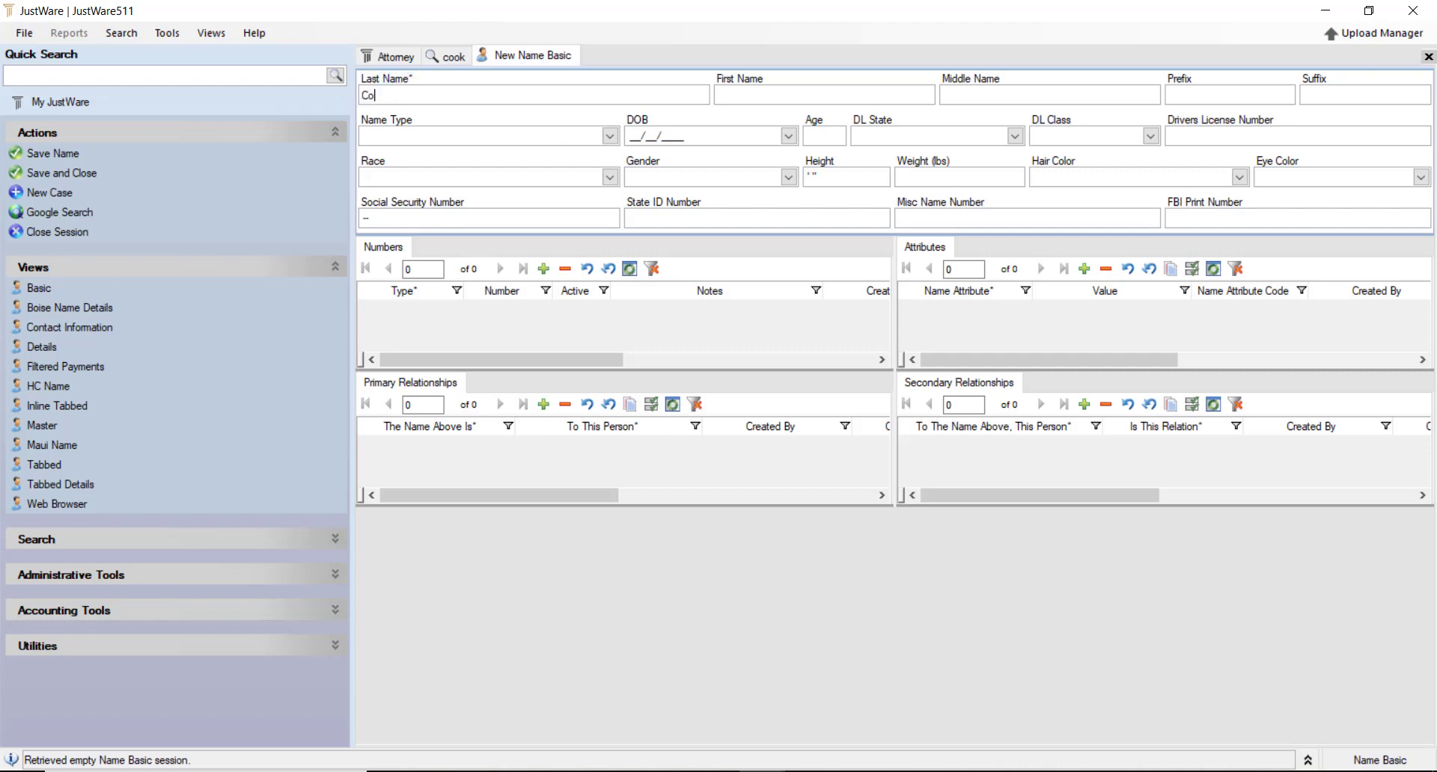
{"action": "type", "text": "ok"}
{"action": "double_click", "coordinate": [590, 93]}
{"action": "left_click", "coordinate": [610, 136]}
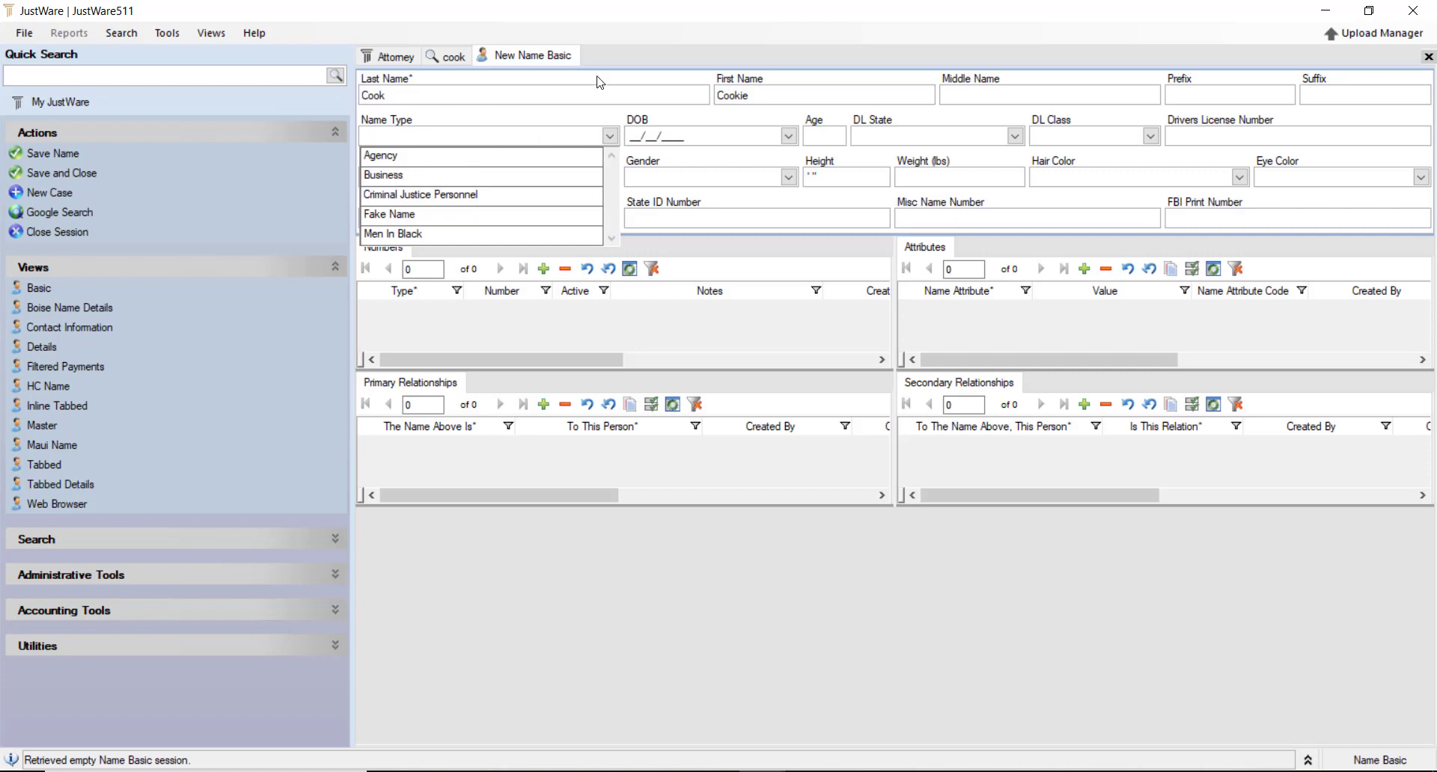
{"action": "left_click", "coordinate": [657, 76]}
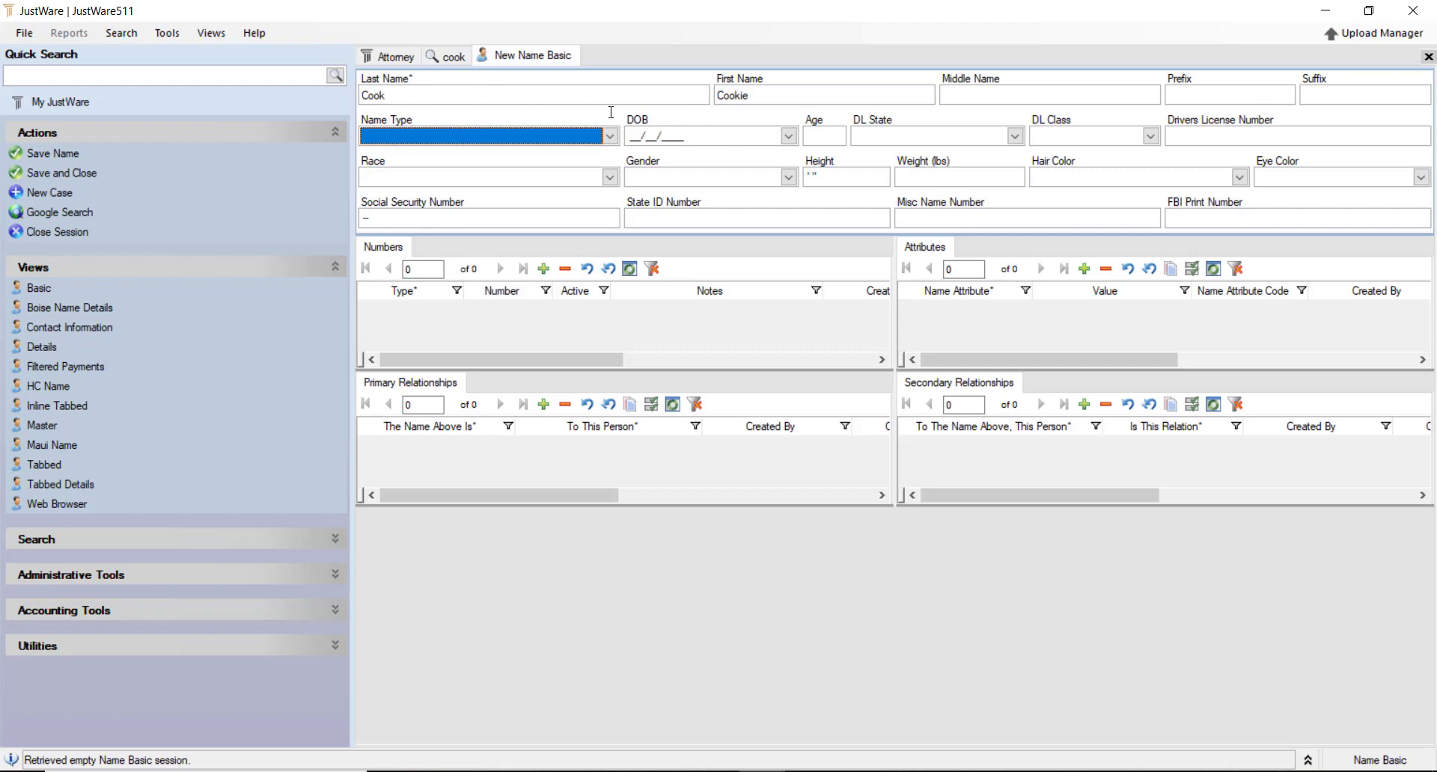
Enter the person's date of birth and set the height to 4'9"
{"action": "key", "text": "Tab"}
{"action": "type", "text": "0"}
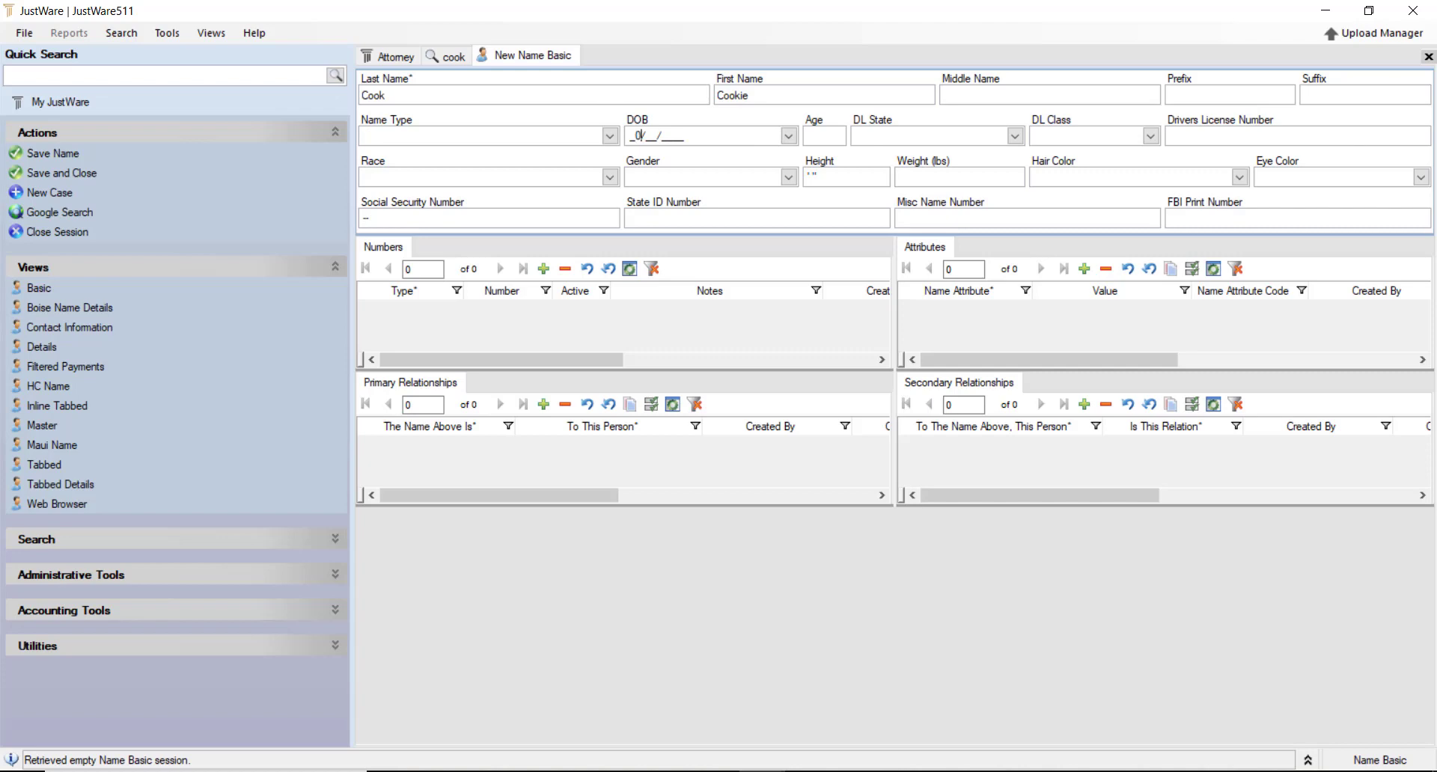
{"action": "type", "text": "7/04/1992"}
{"action": "key", "text": "Tab"}
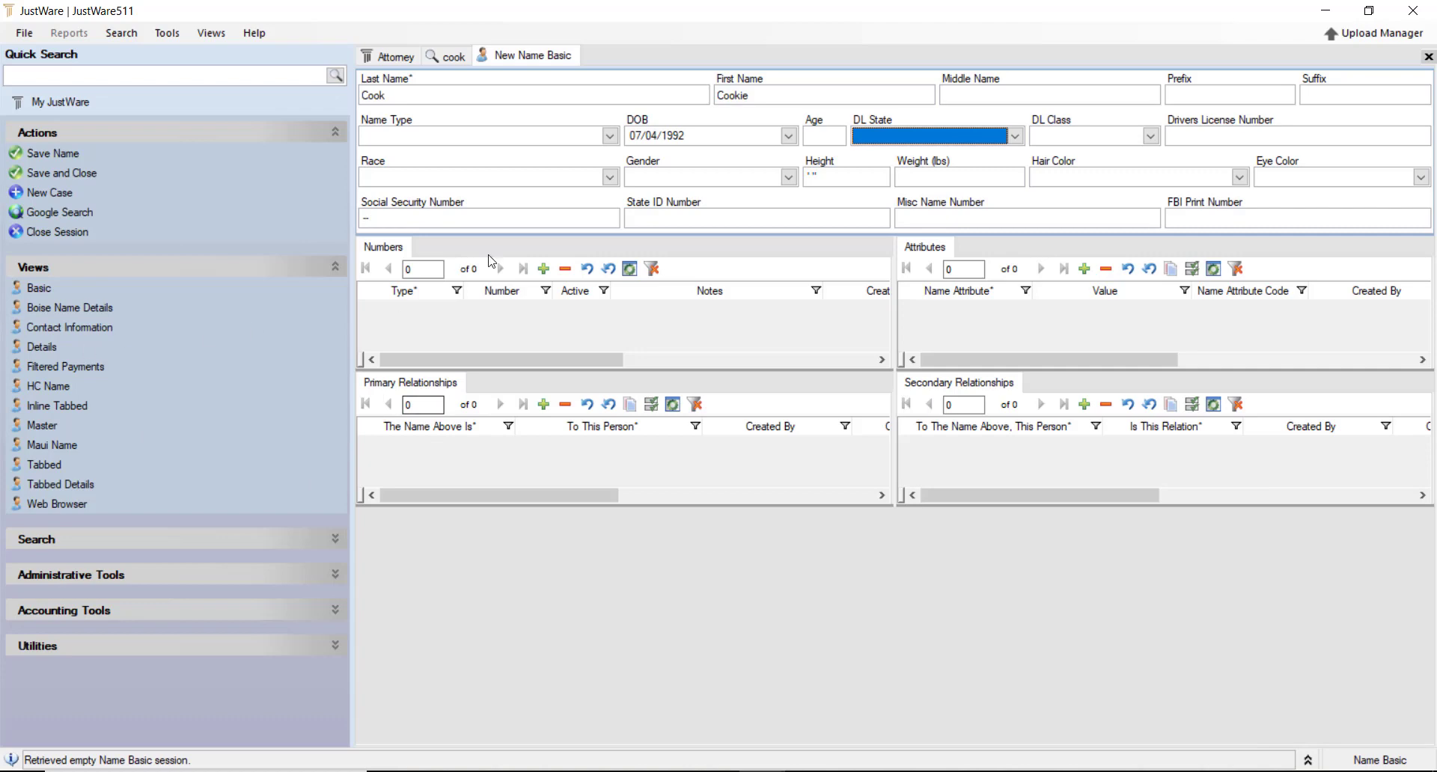
{"action": "left_click", "coordinate": [847, 179]}
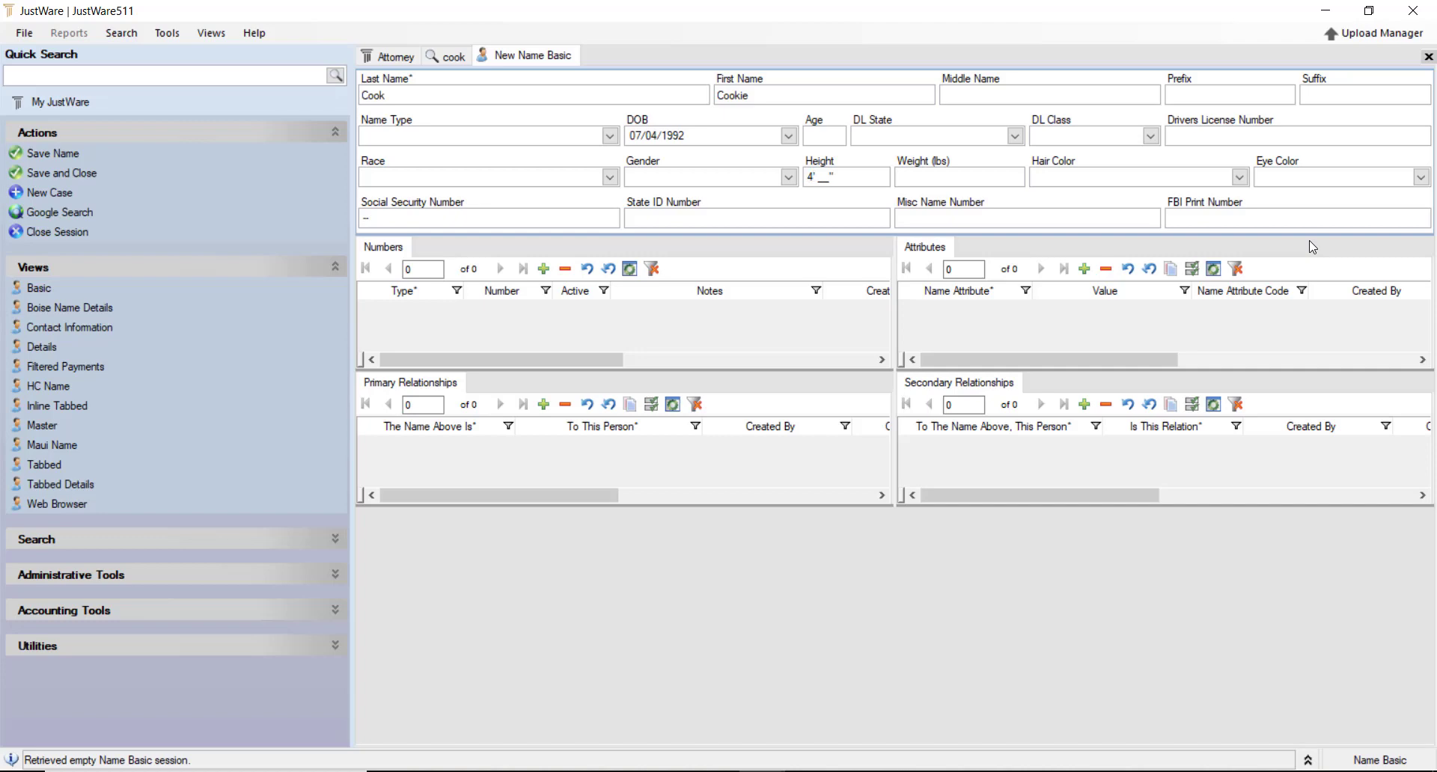
{"action": "type", "text": "49"}
{"action": "key", "text": "Tab"}
Step through the Social Security, State ID, Misc Name and FBI Print fields, then add a Numbers row
{"action": "left_click", "coordinate": [437, 221]}
{"action": "left_click", "coordinate": [731, 223]}
{"action": "left_click", "coordinate": [1002, 220]}
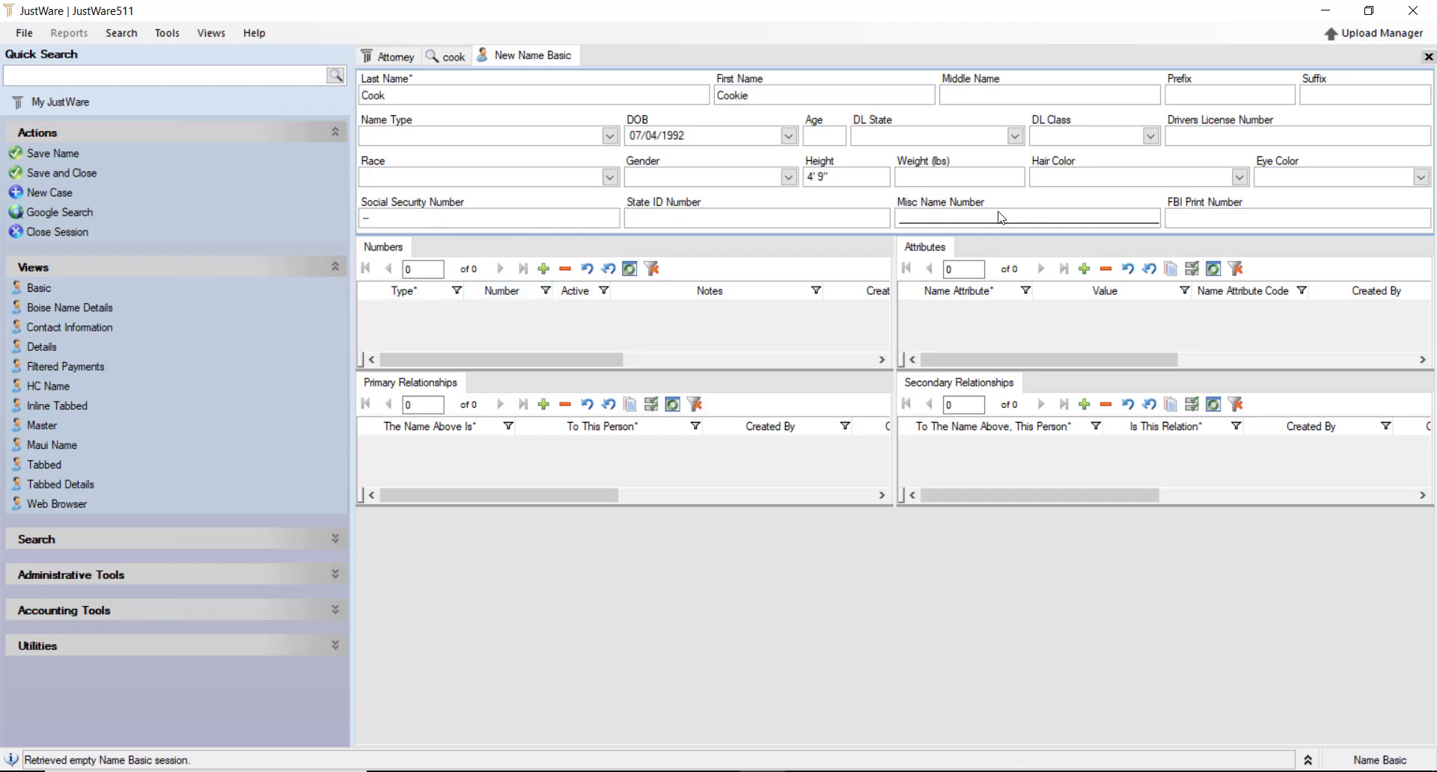
{"action": "left_click", "coordinate": [1222, 221]}
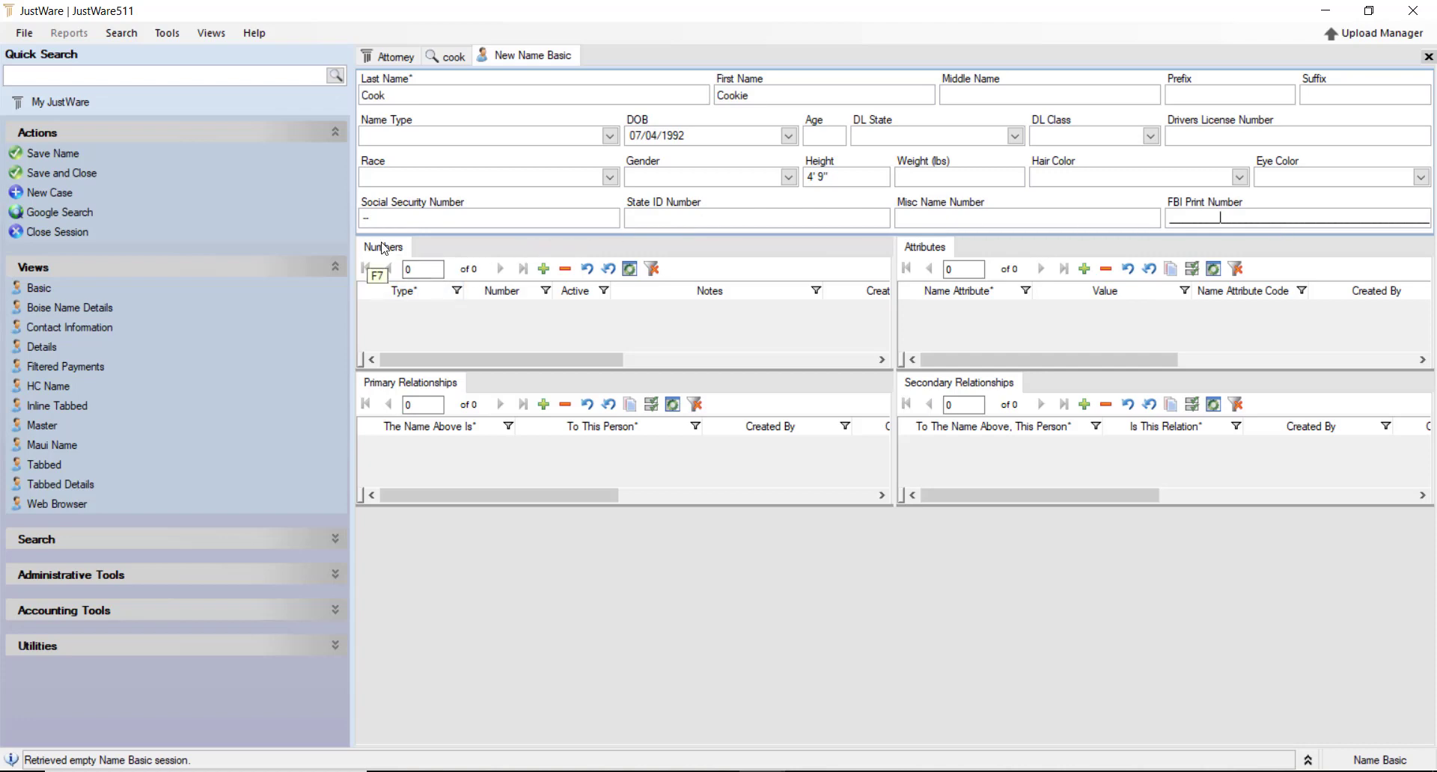
{"action": "left_click", "coordinate": [545, 271]}
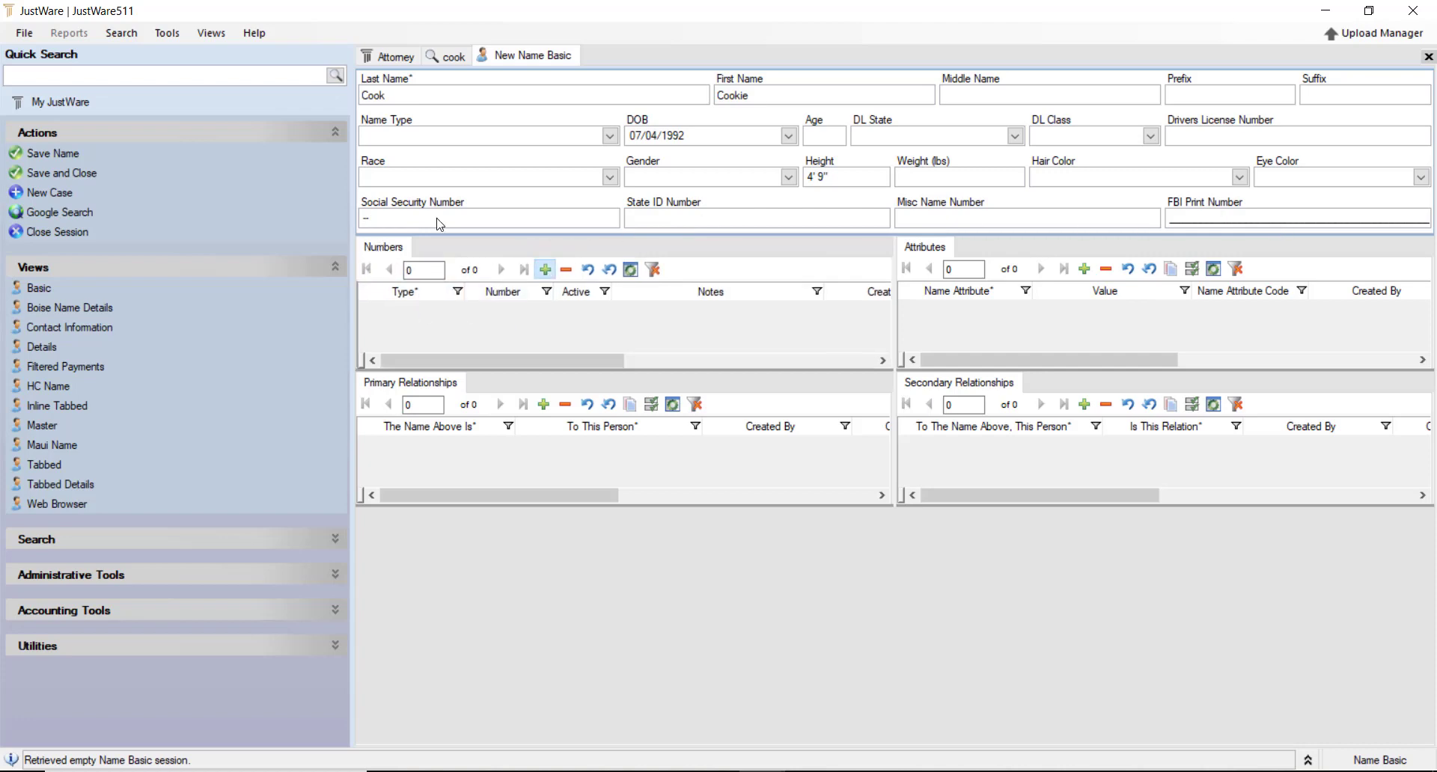
Set the new Numbers row to Bar Number and add a Gang Affiliation attribute
{"action": "left_click", "coordinate": [455, 309]}
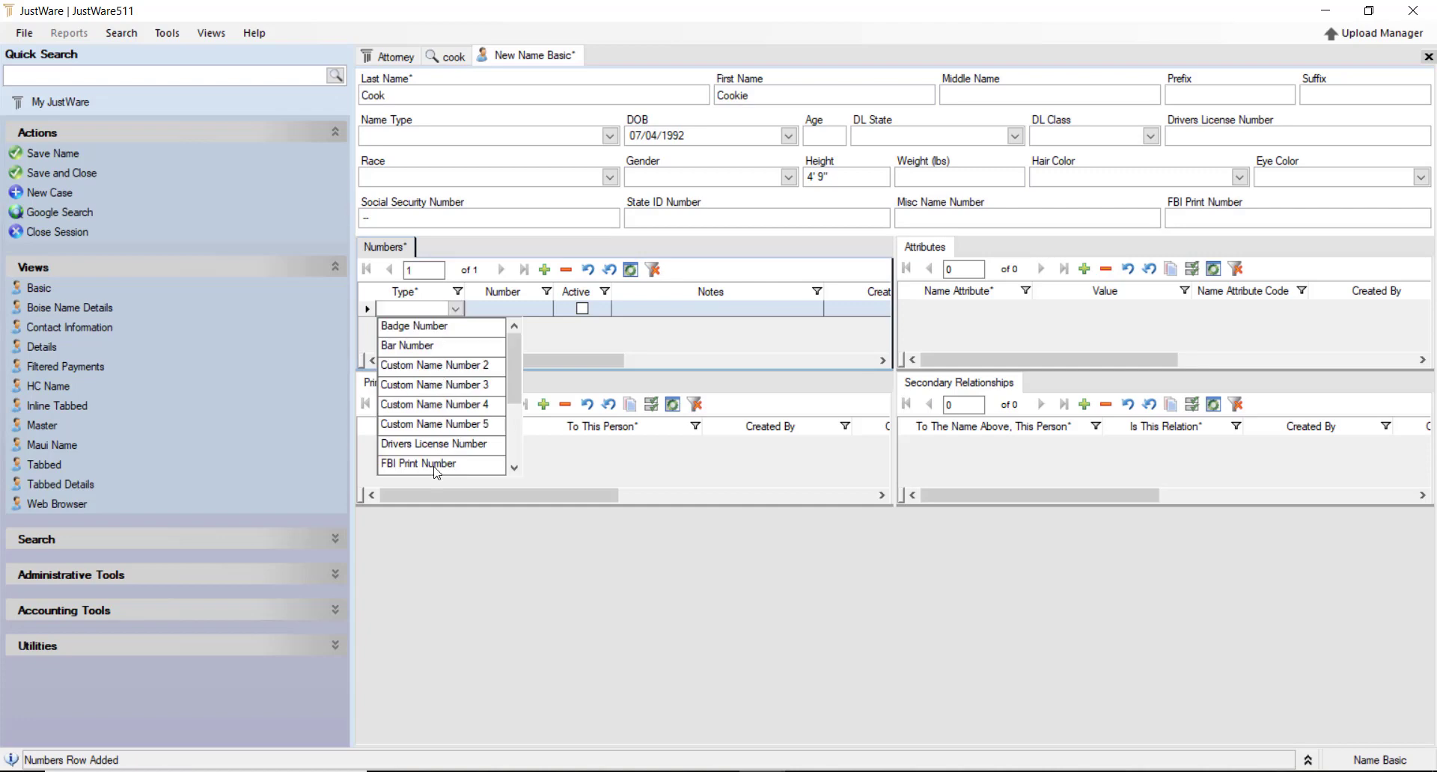
{"action": "left_click", "coordinate": [421, 348]}
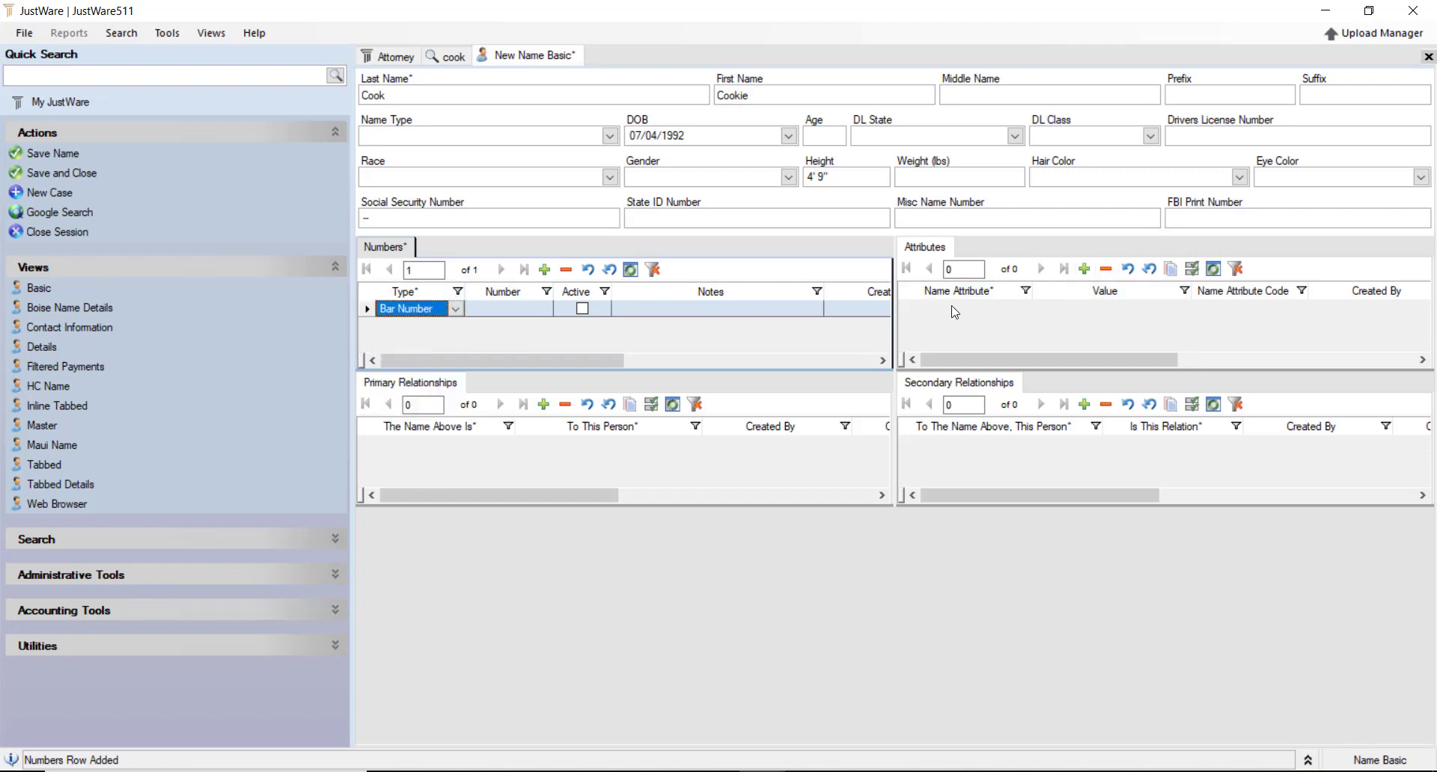
{"action": "left_click", "coordinate": [1002, 313]}
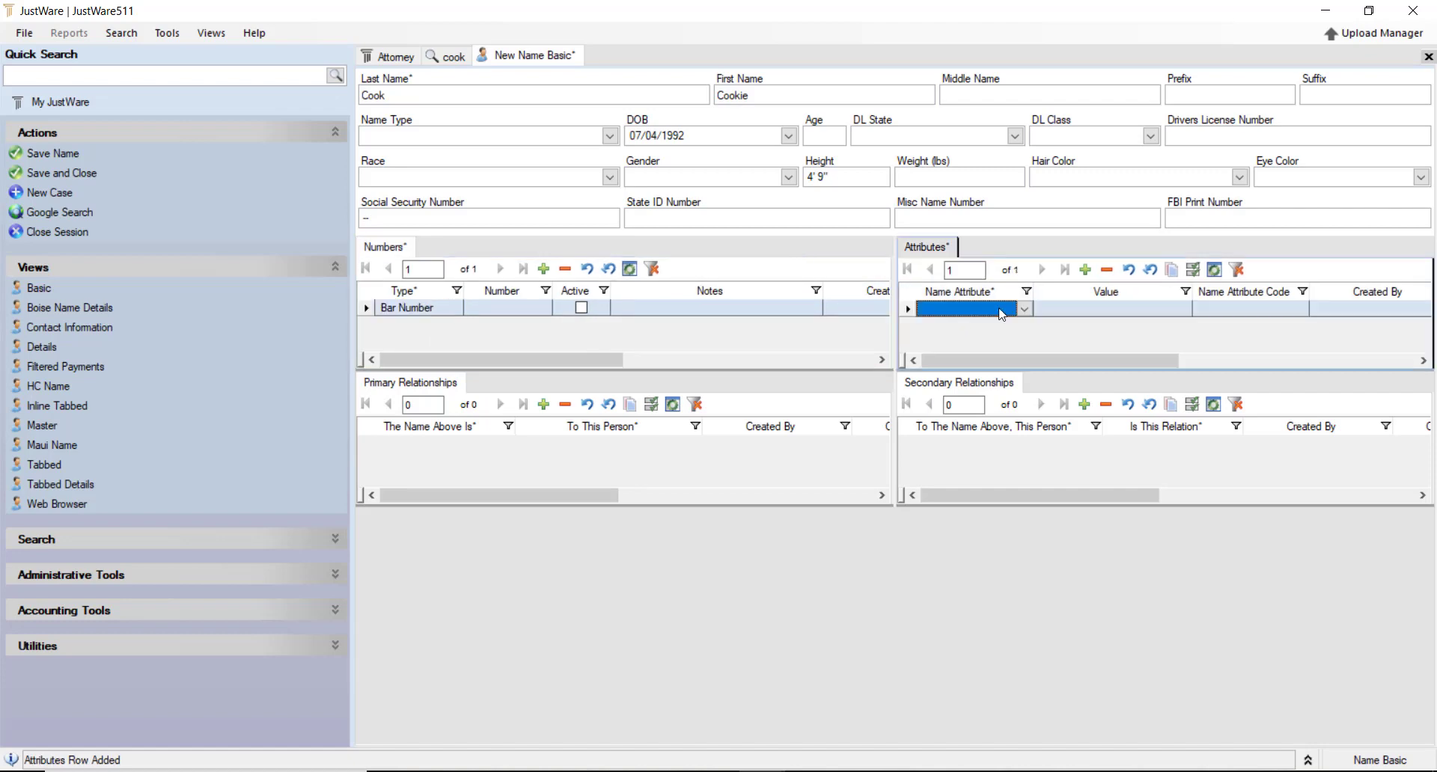
{"action": "left_click", "coordinate": [1024, 309]}
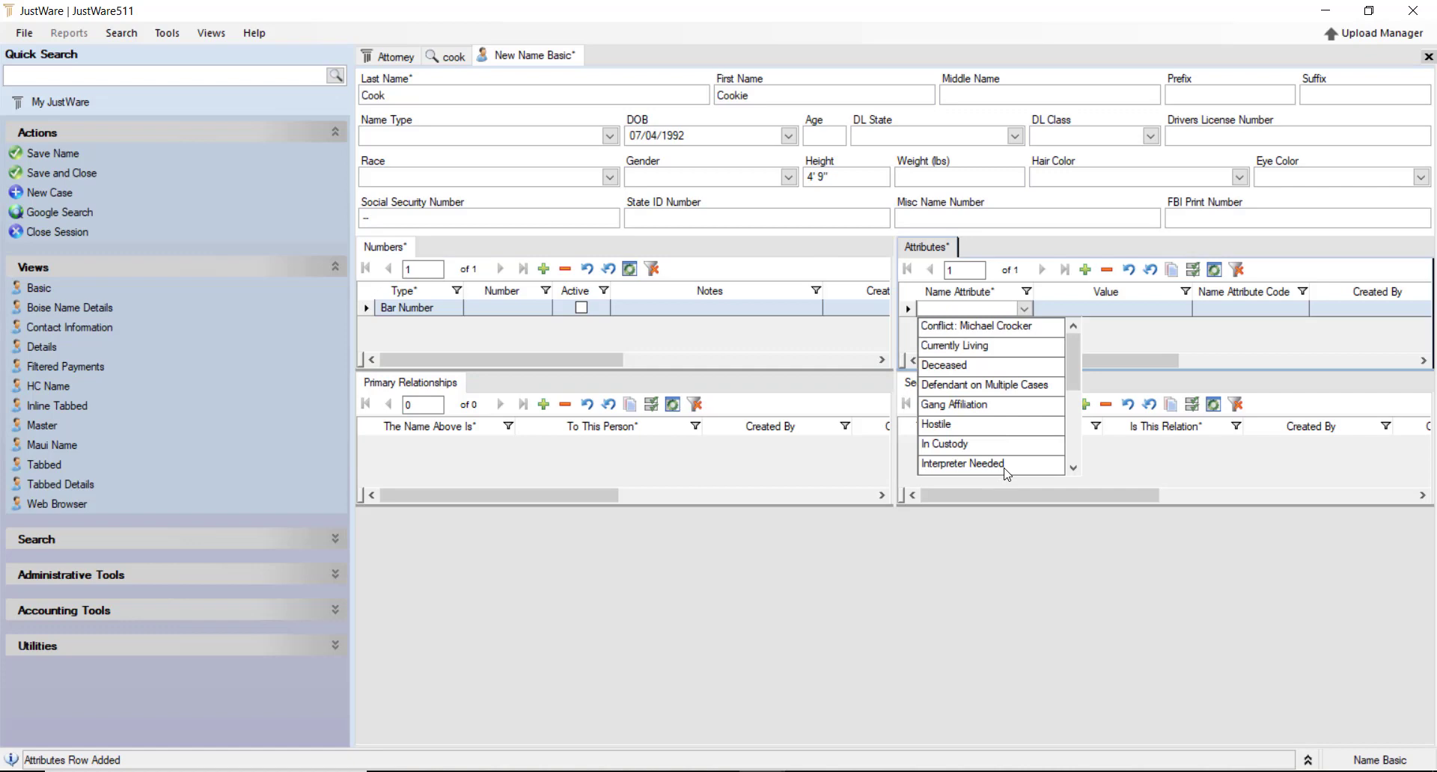
{"action": "left_click", "coordinate": [964, 405]}
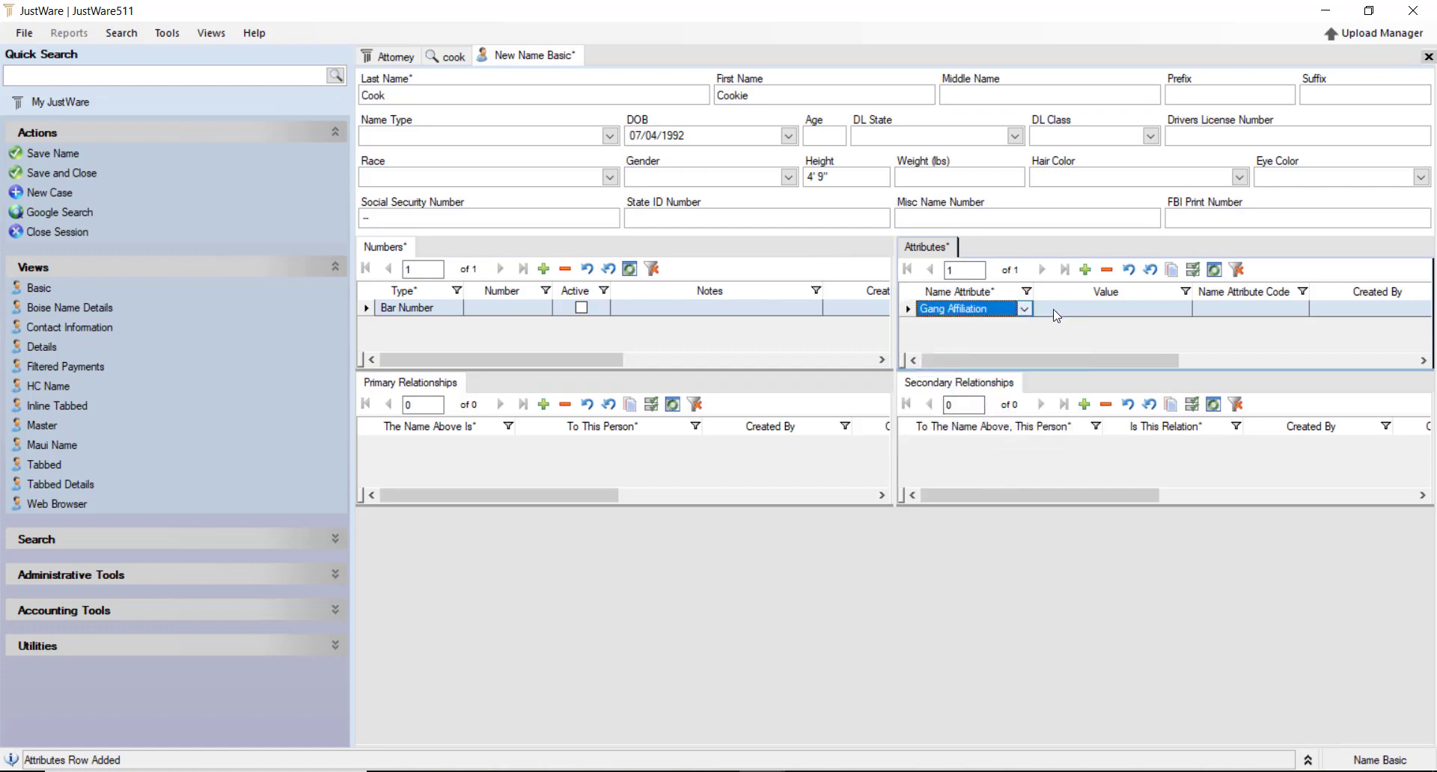
Edit the Gang Affiliation value and code fields, then delete the Bar Number row
{"action": "left_click", "coordinate": [1217, 309]}
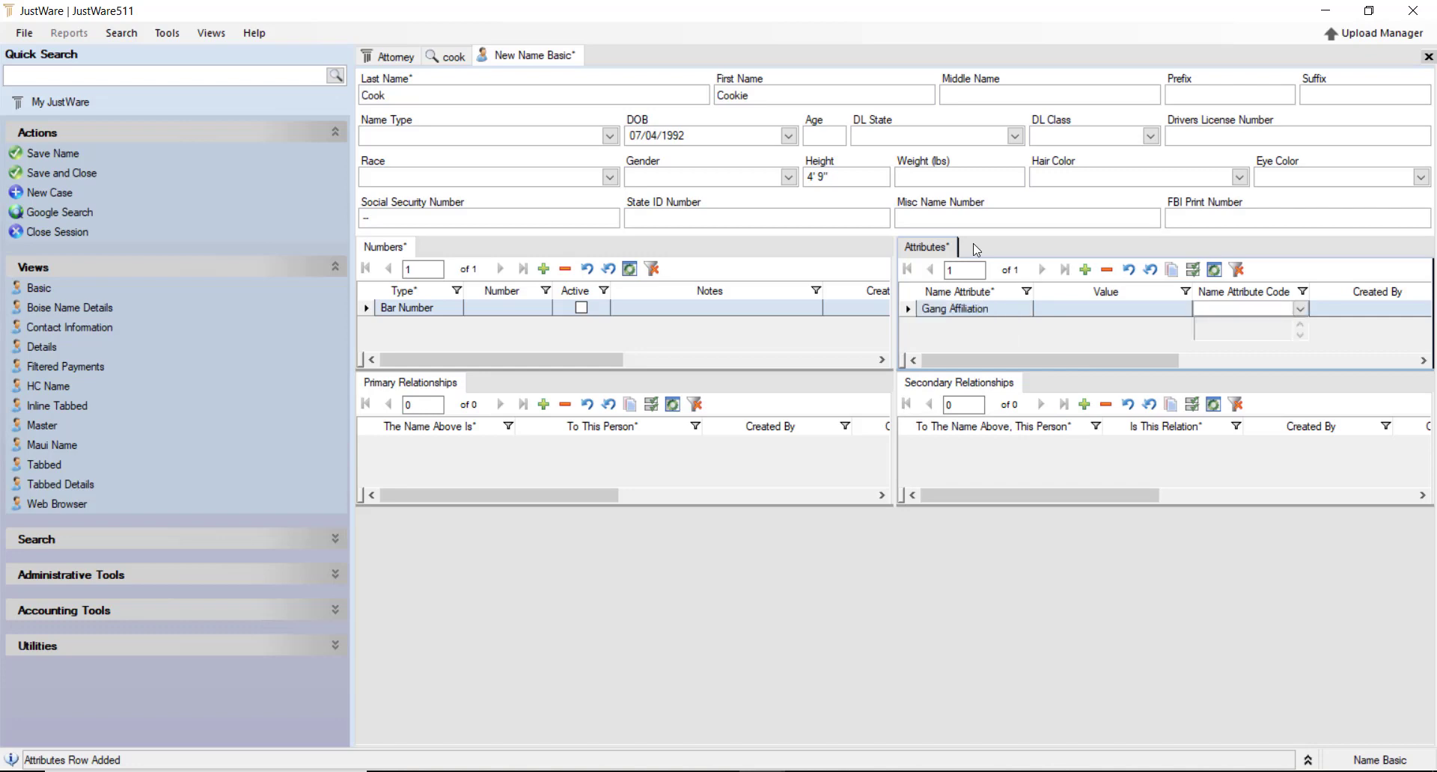
{"action": "left_click", "coordinate": [973, 244]}
{"action": "left_click", "coordinate": [1178, 308]}
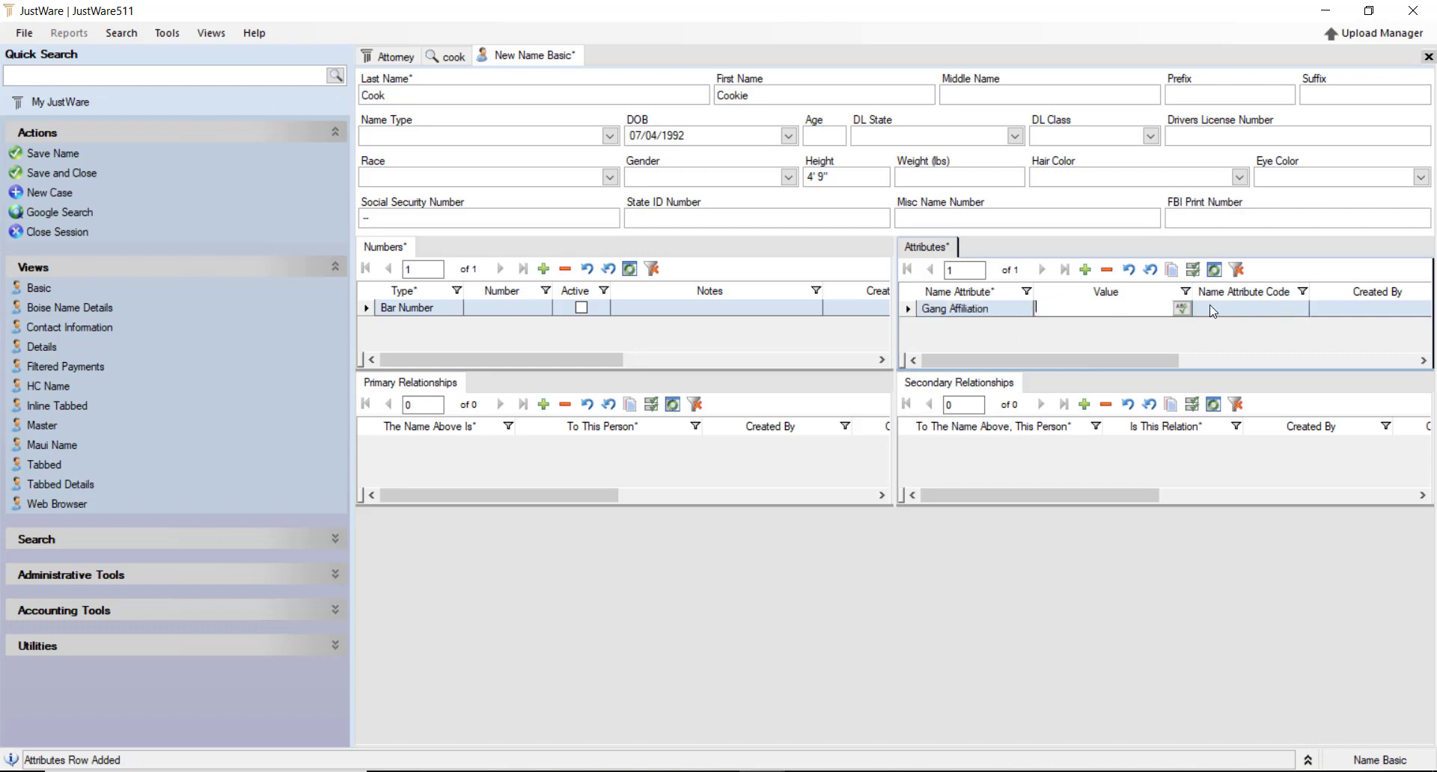
{"action": "left_click", "coordinate": [1213, 311]}
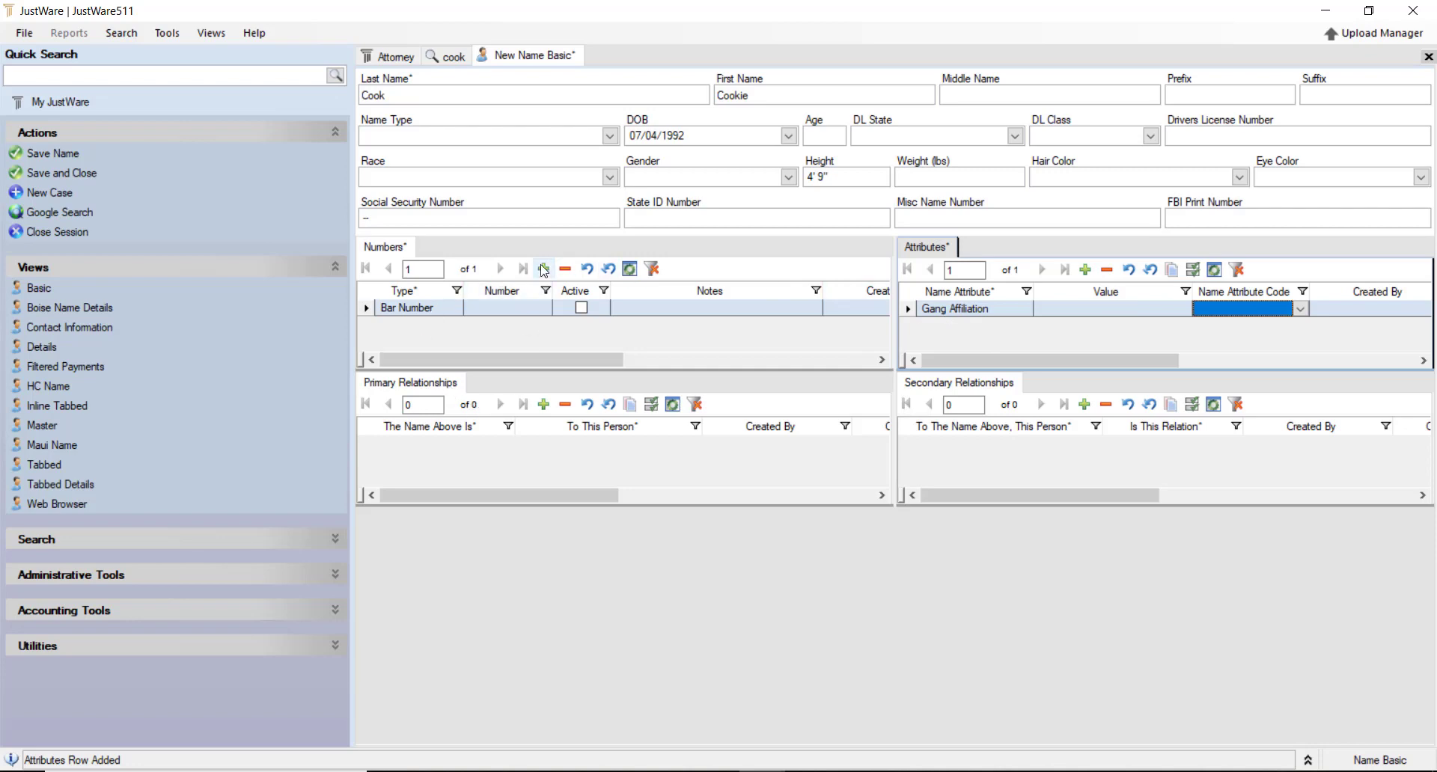
{"action": "left_click", "coordinate": [567, 269]}
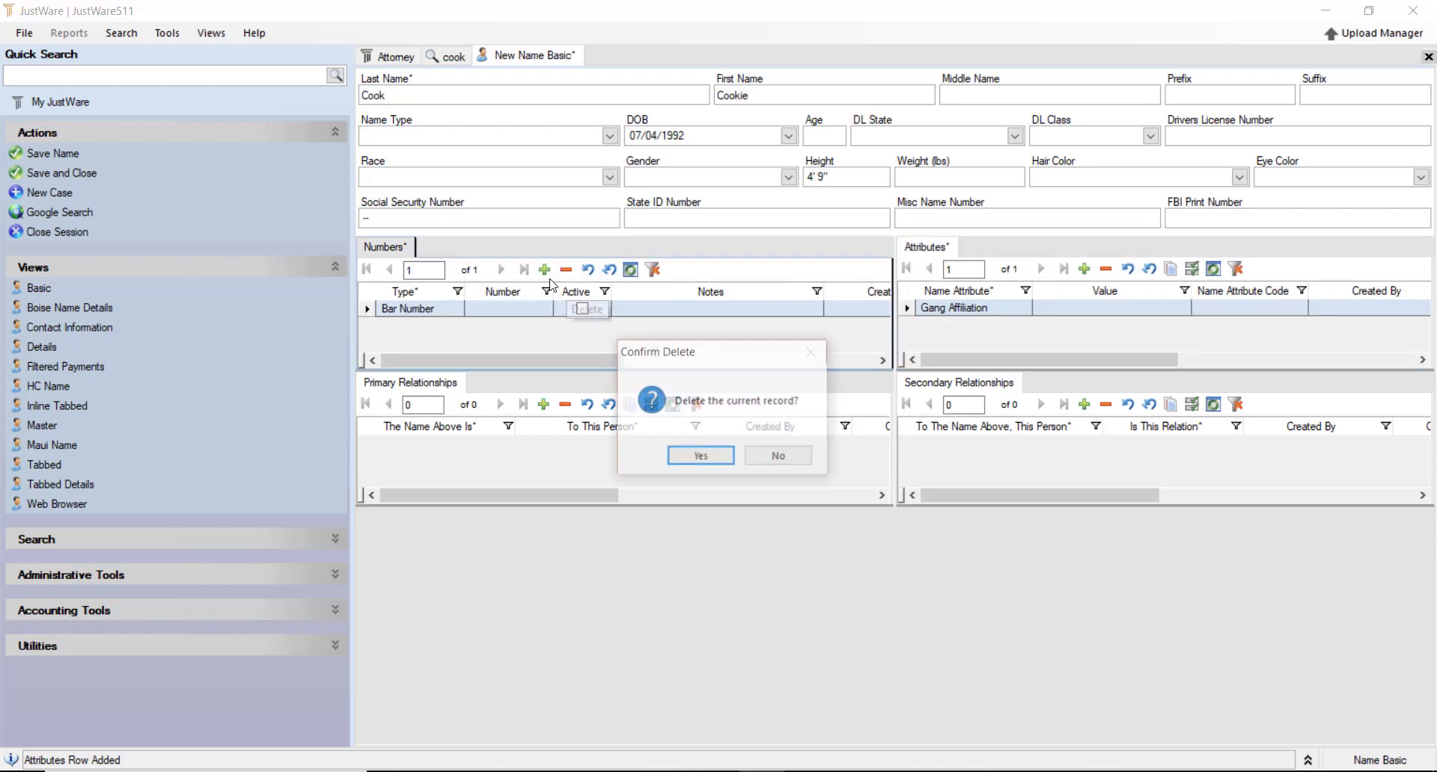
{"action": "left_click", "coordinate": [705, 463]}
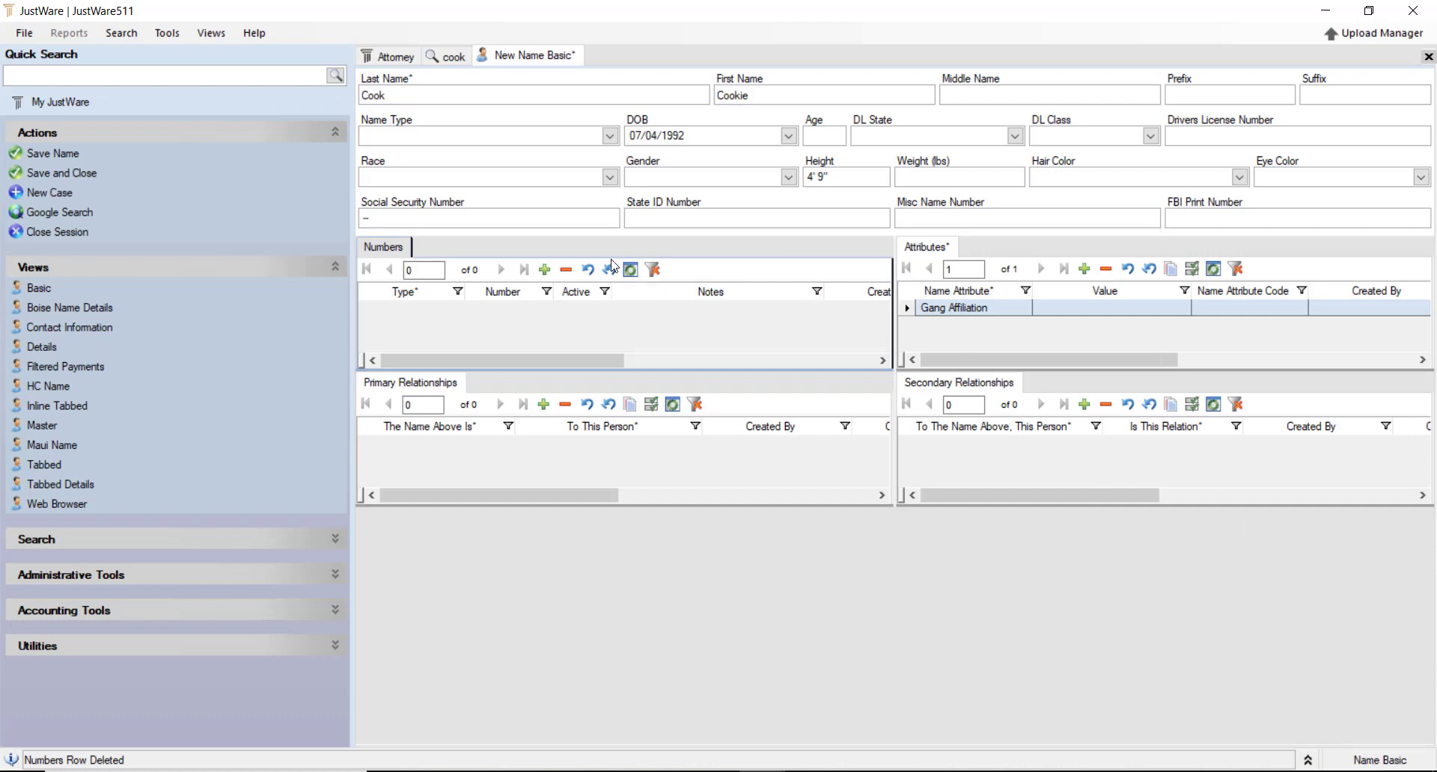
Save the new name record's changes and switch it to the Tabbed Details view
{"action": "left_click", "coordinate": [70, 492]}
{"action": "left_click", "coordinate": [747, 450]}
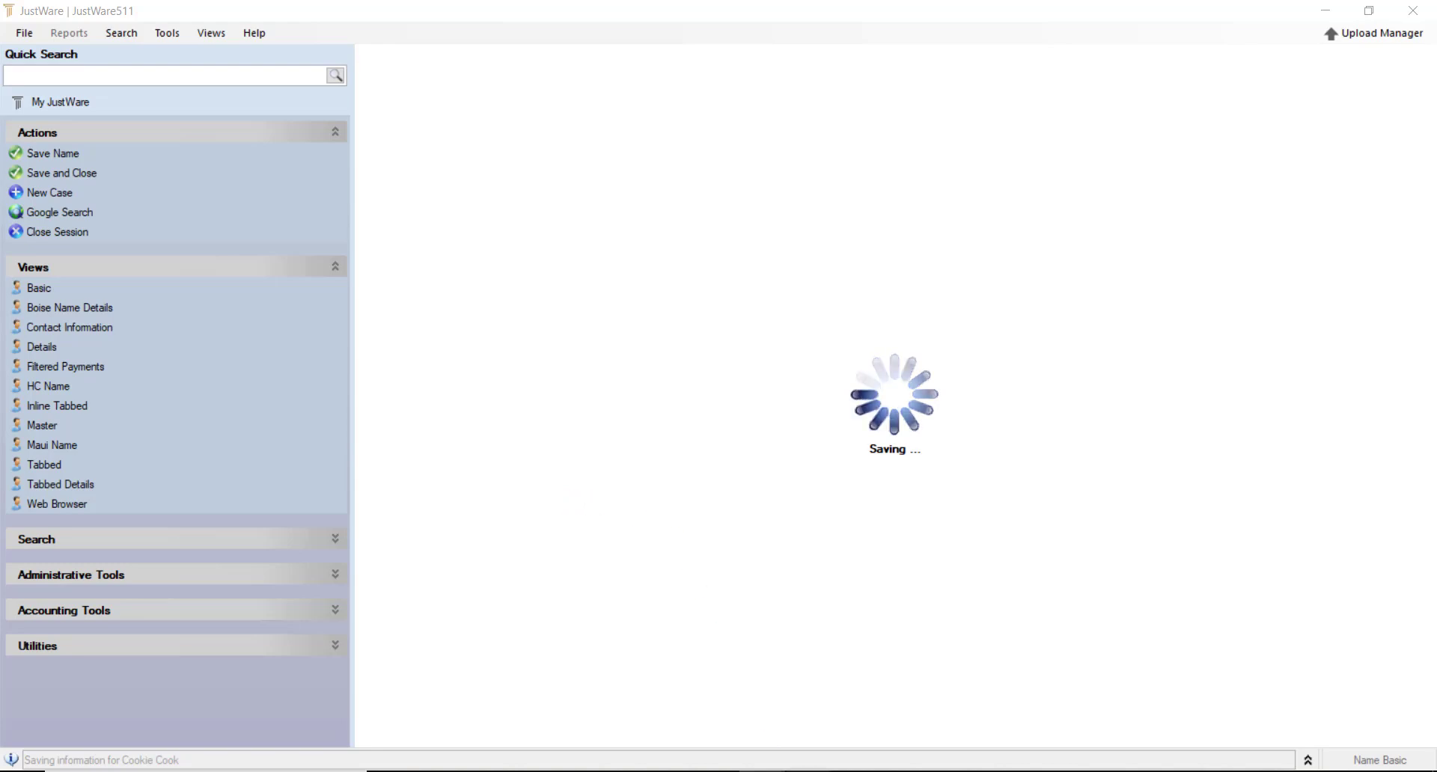
{"action": "left_click", "coordinate": [855, 771]}
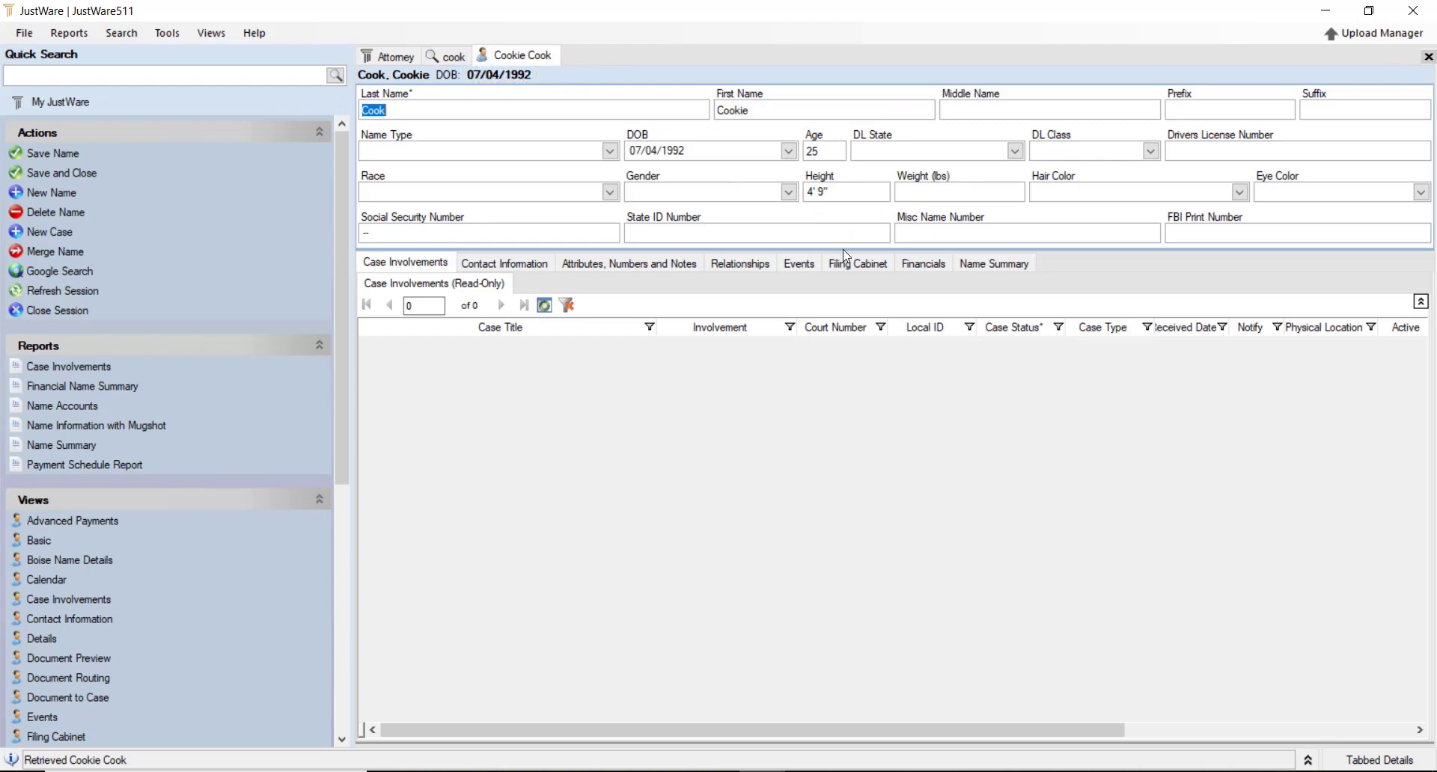
{"action": "left_click_drag", "start_coordinate": [338, 384], "coordinate": [349, 532]}
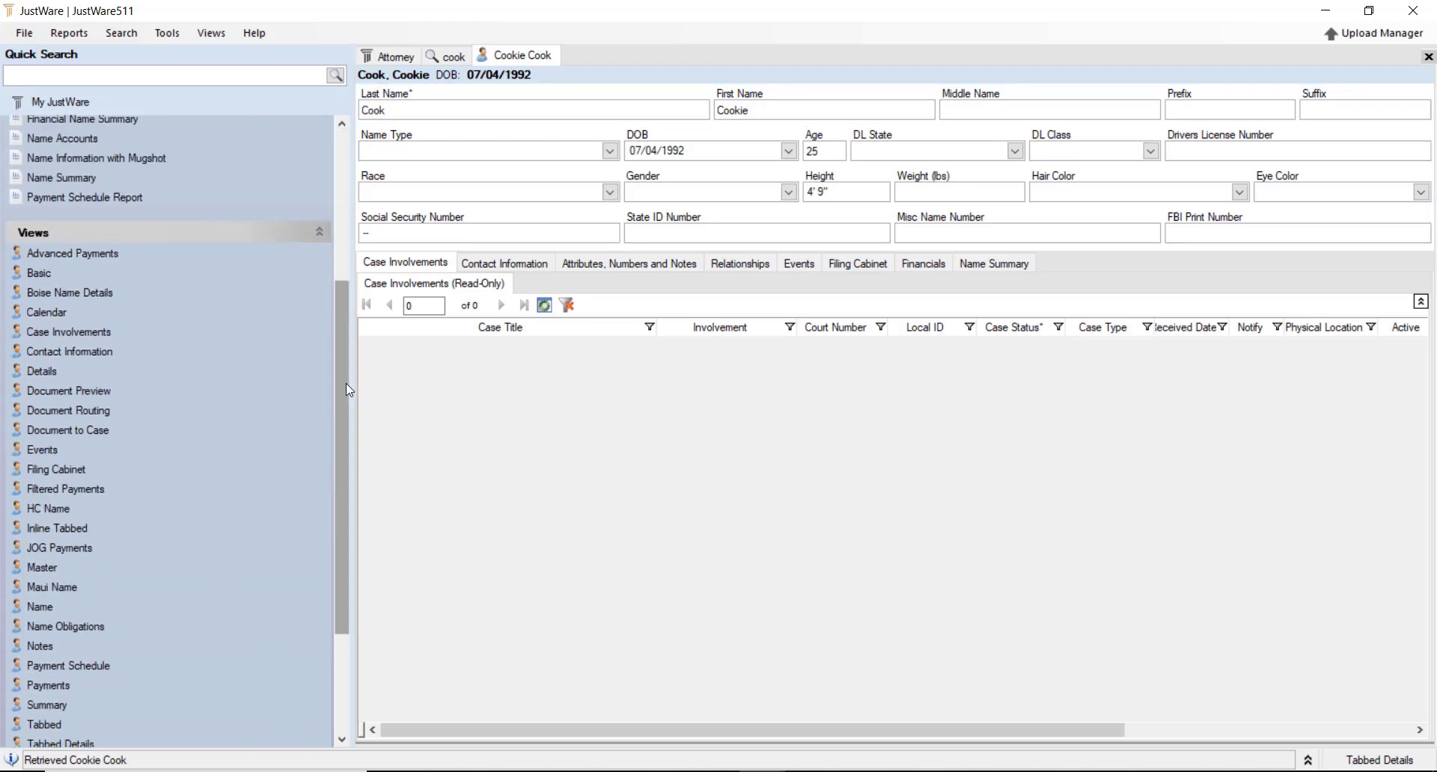
{"action": "scroll", "coordinate": [335, 453], "scroll_direction": "down", "scroll_amount": 3}
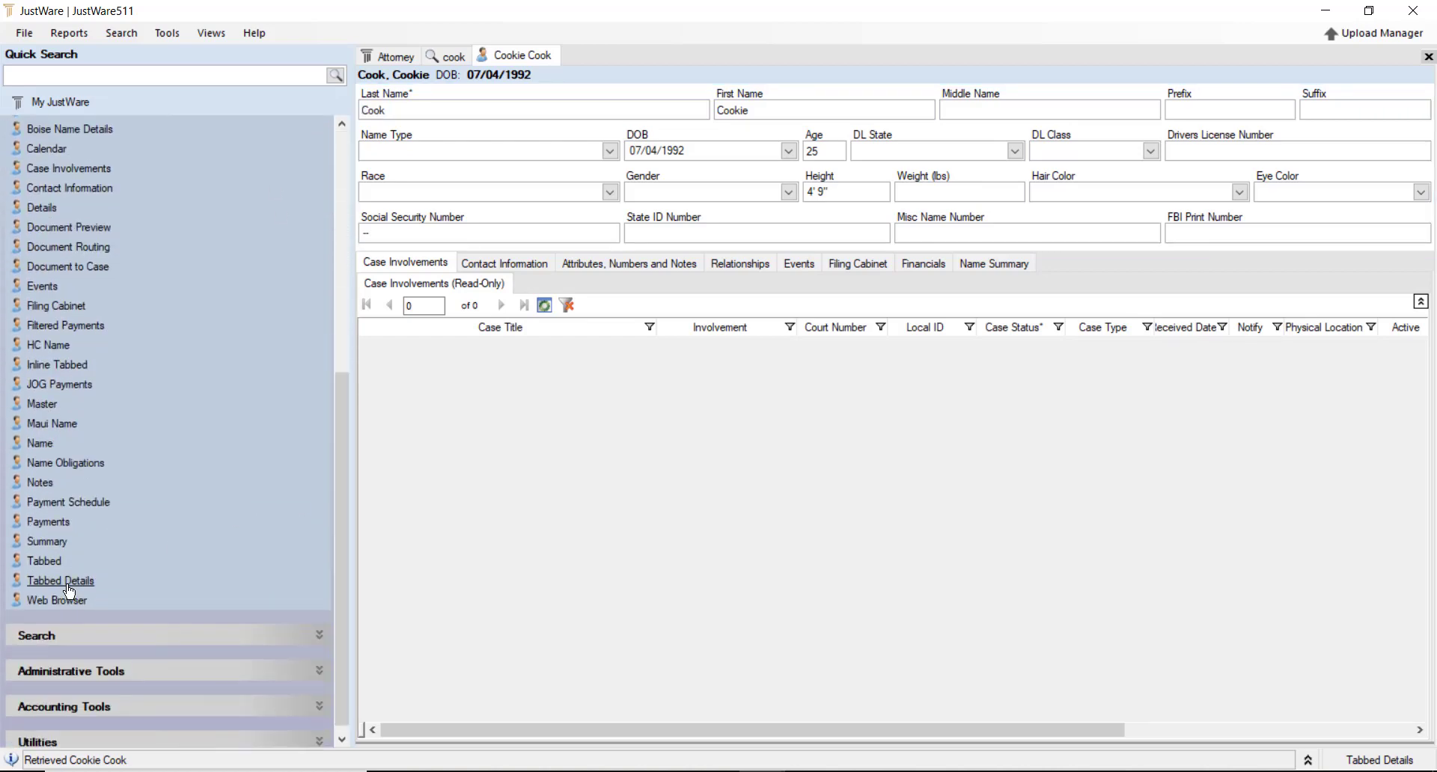
{"action": "scroll", "coordinate": [67, 451], "scroll_direction": "up", "scroll_amount": 5}
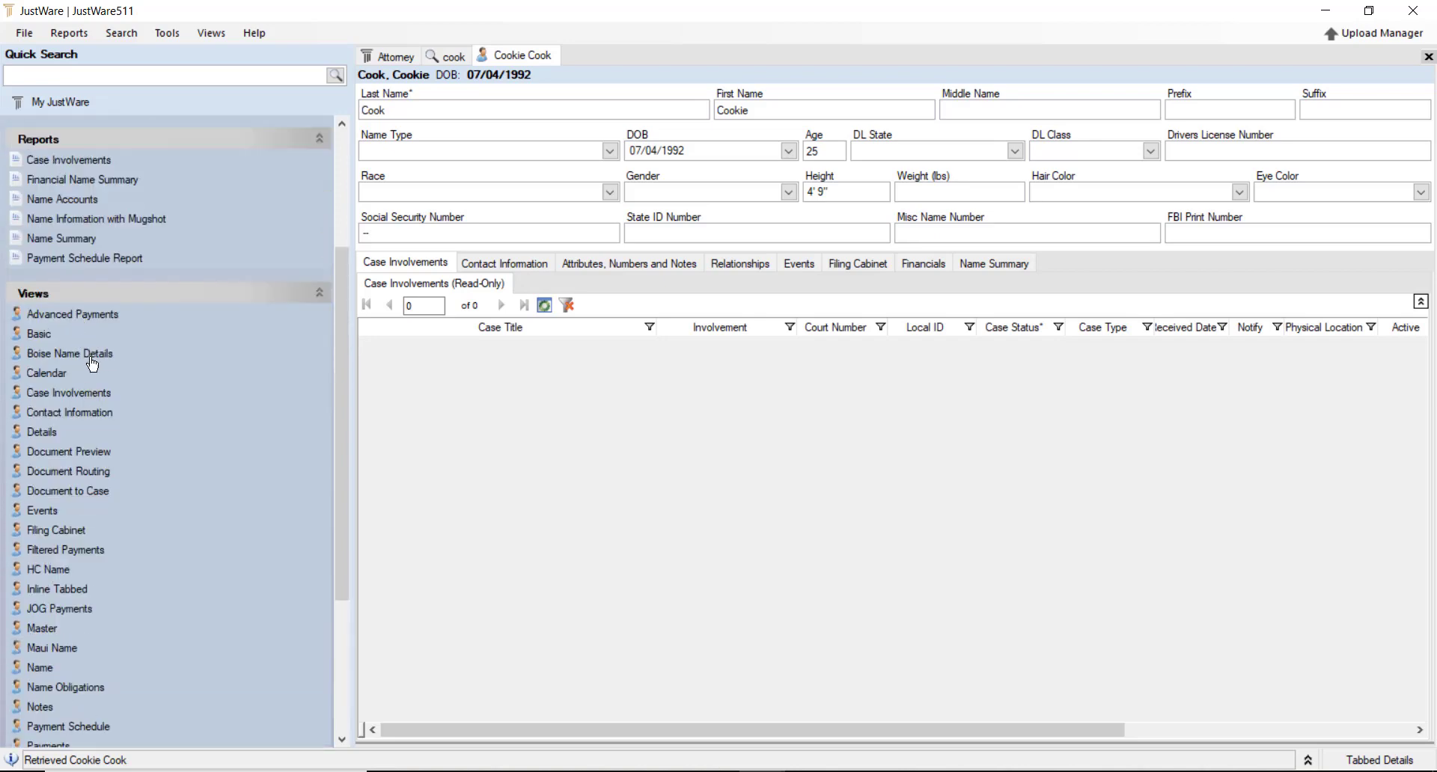
{"action": "scroll", "coordinate": [97, 374], "scroll_direction": "down", "scroll_amount": 2}
{"action": "scroll", "coordinate": [105, 391], "scroll_direction": "down", "scroll_amount": 1}
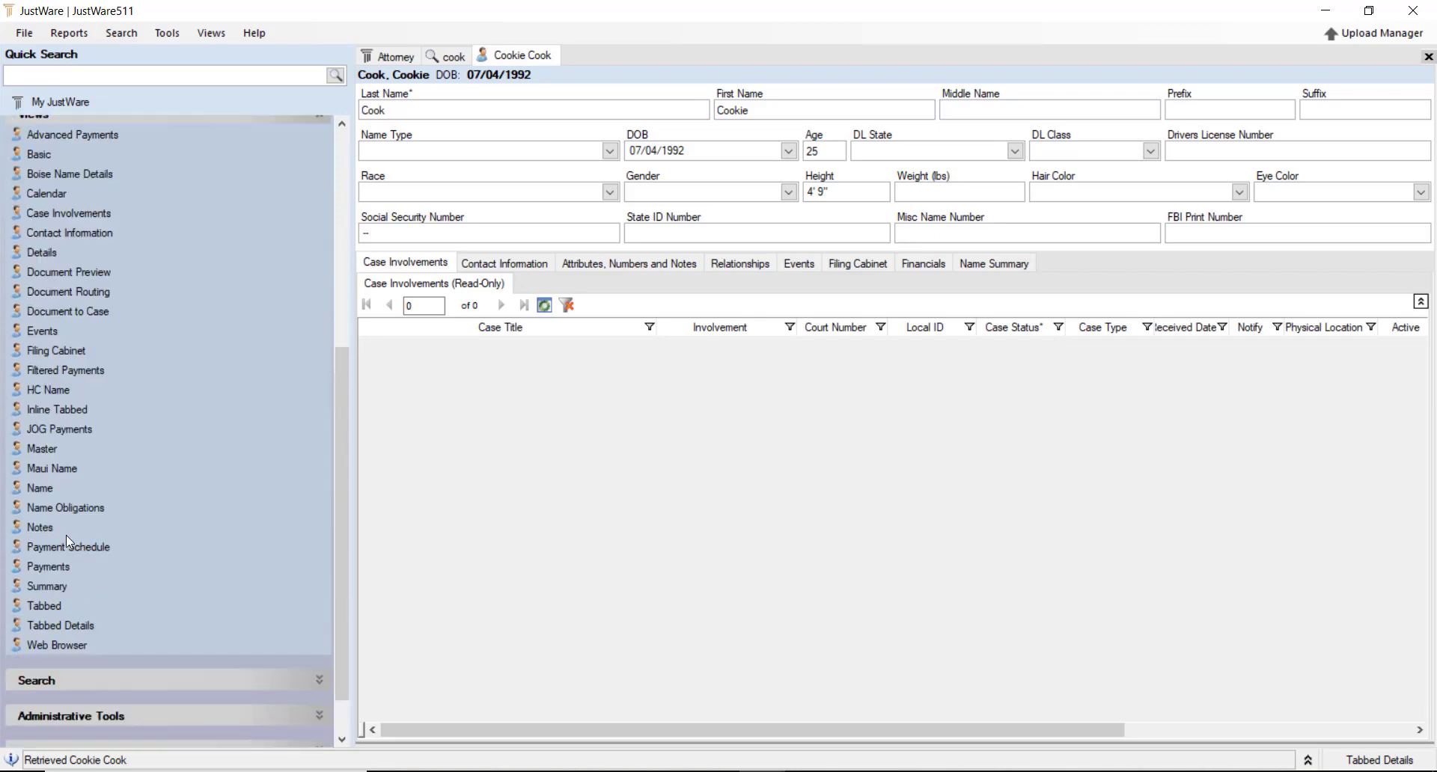
{"action": "left_click", "coordinate": [86, 630]}
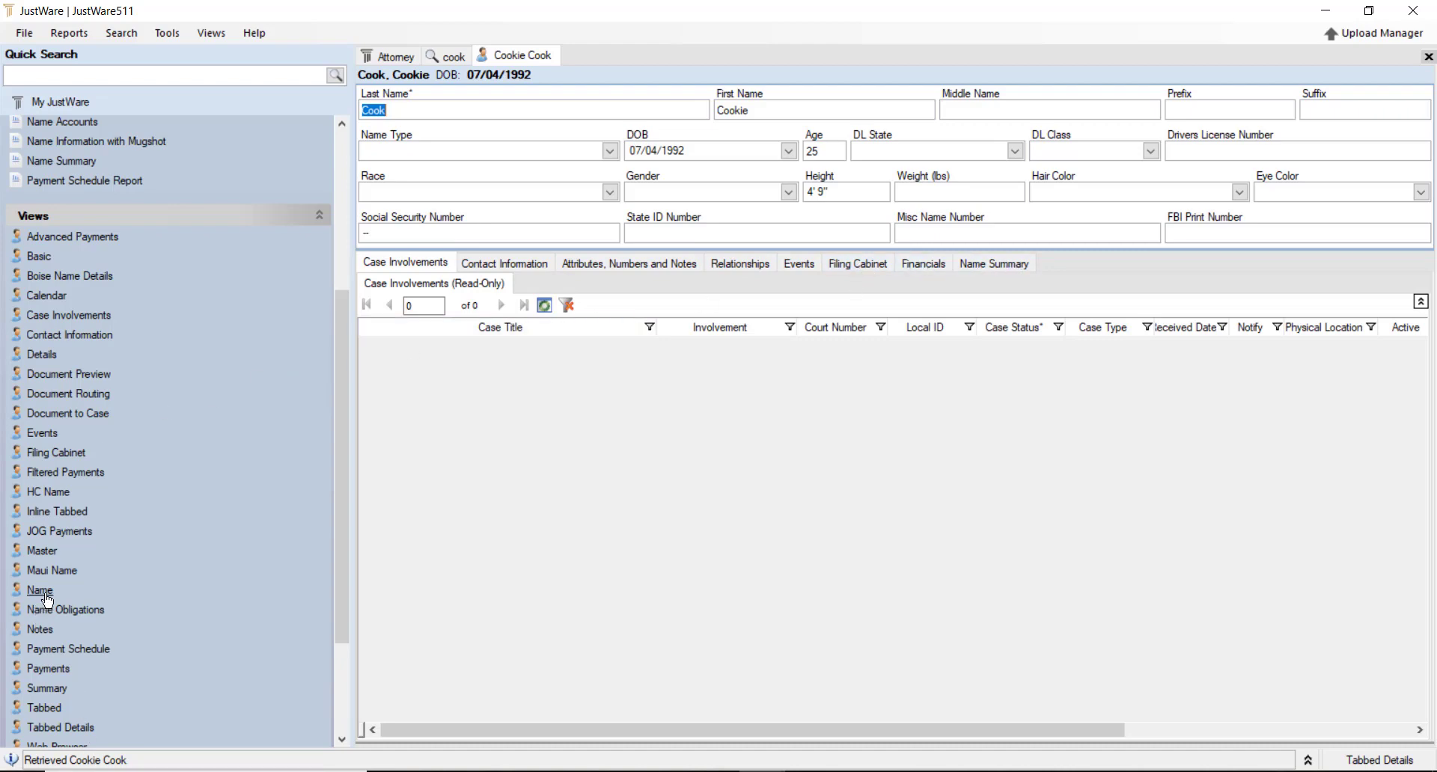
Cycle the record through the Basic, Filing Cabinet and Tabbed Details views
{"action": "left_click", "coordinate": [39, 257]}
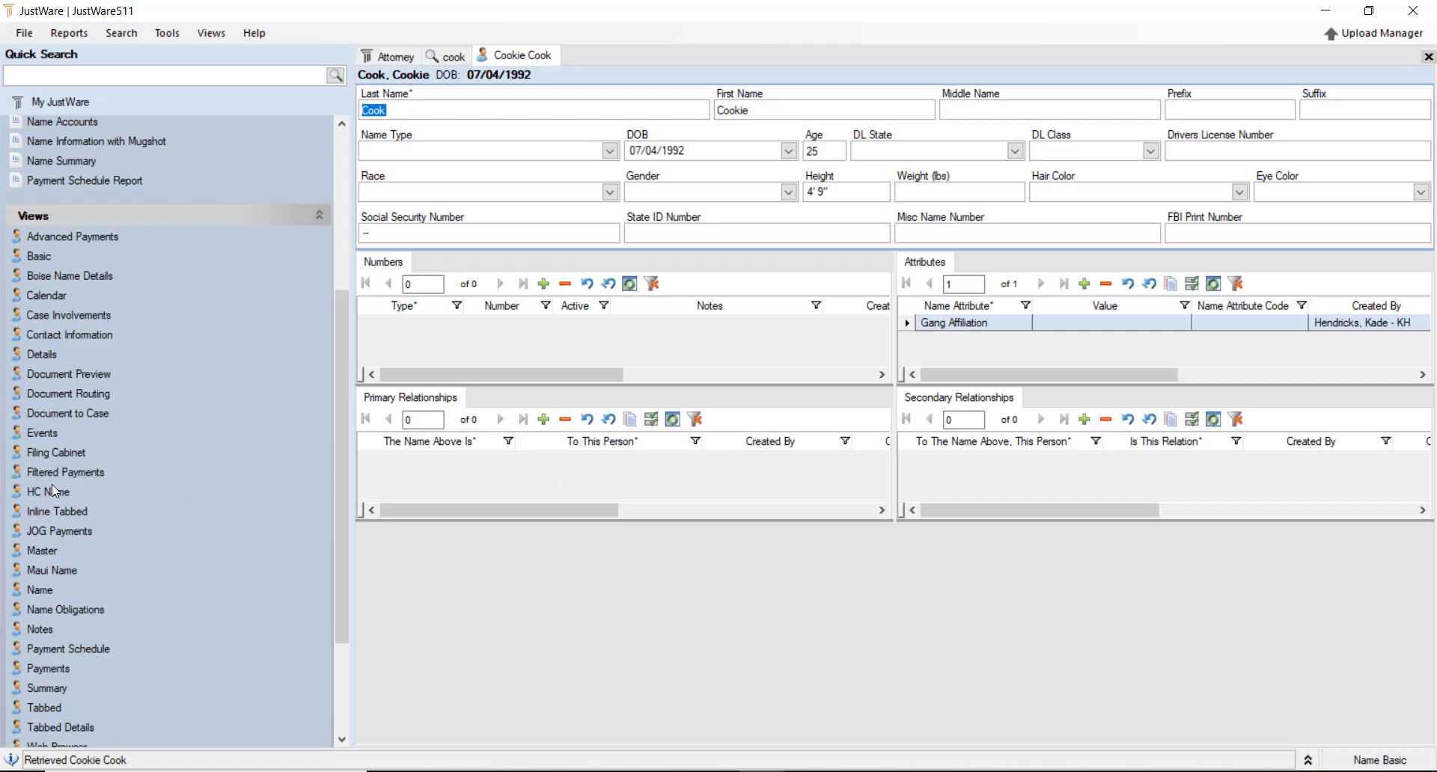
{"action": "left_click", "coordinate": [63, 452]}
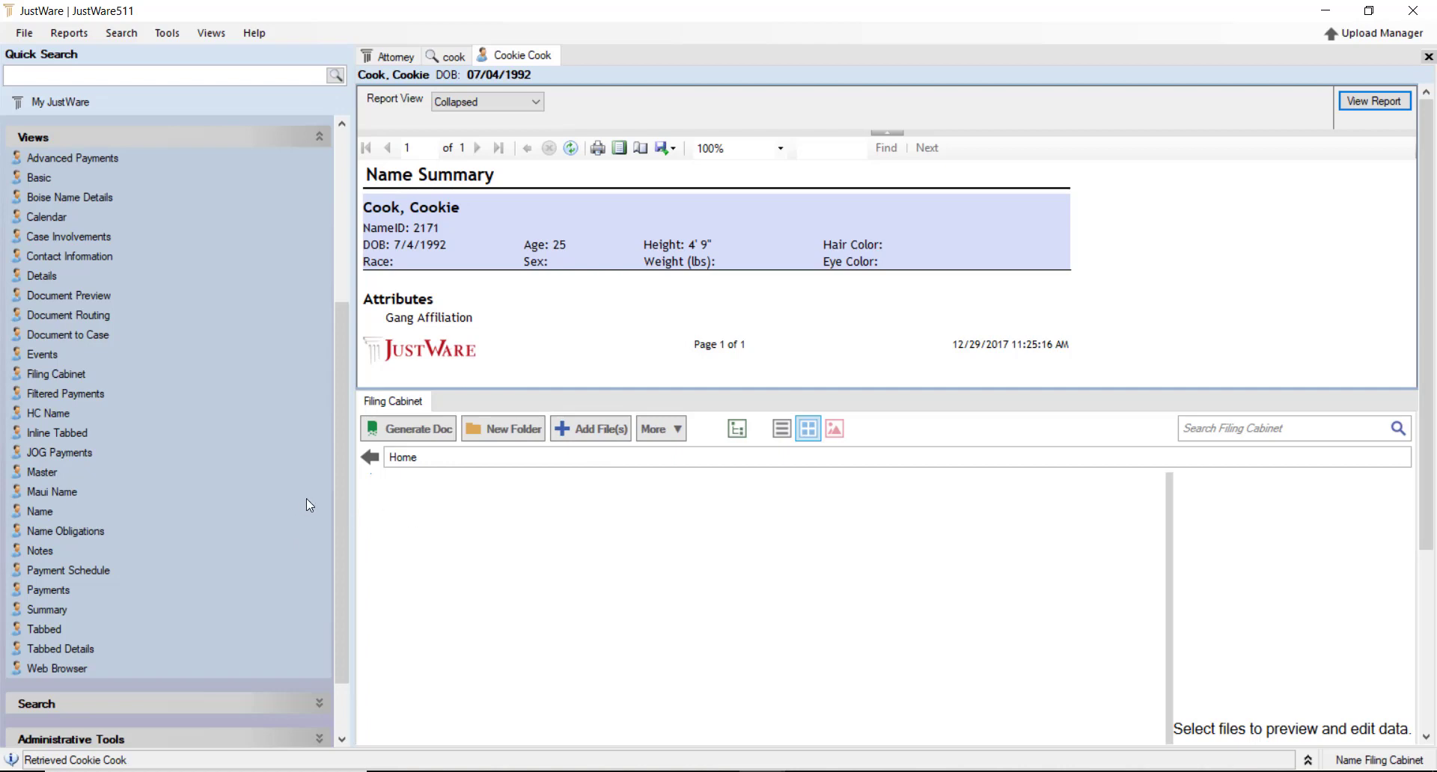
{"action": "left_click", "coordinate": [59, 648]}
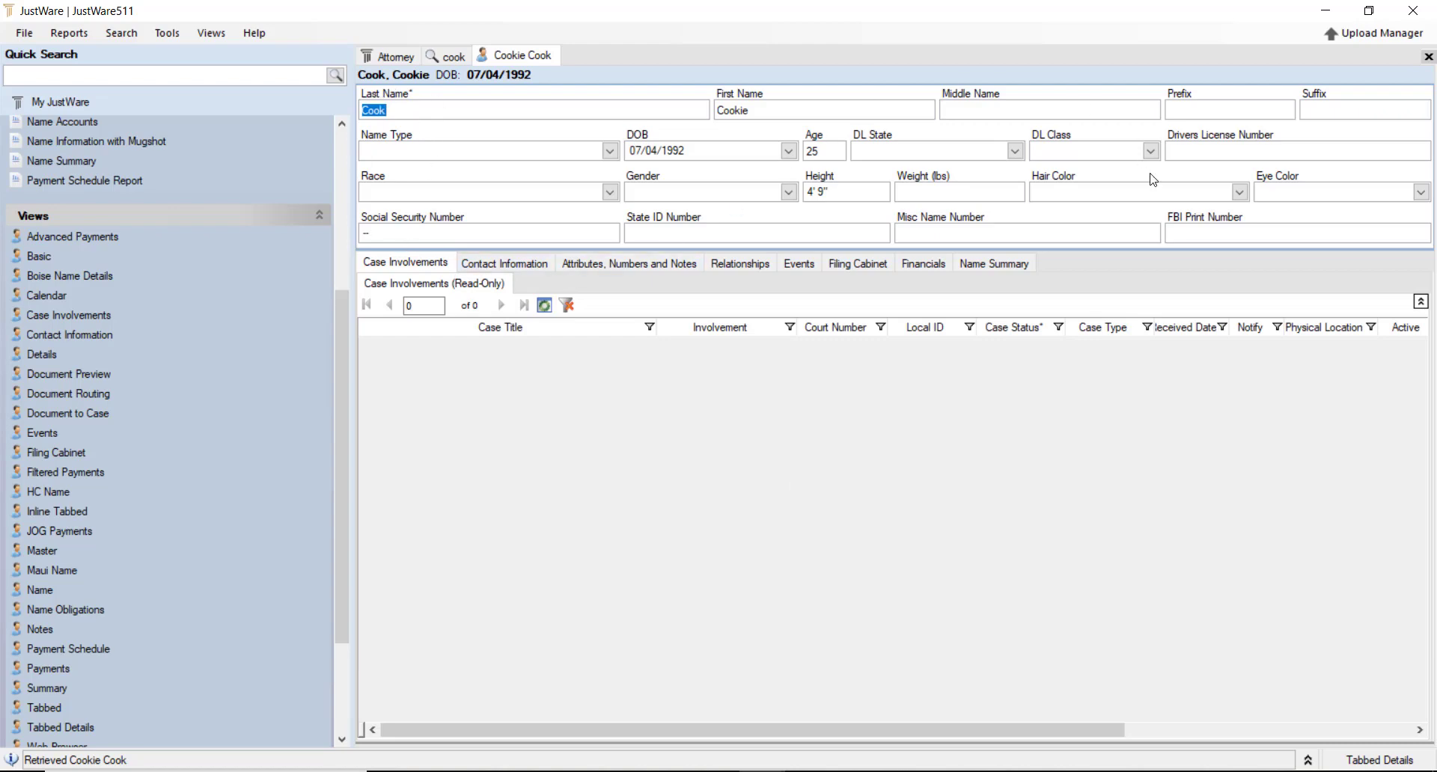
Check the Contact Information, Attributes, Filing Cabinet and Financials tabs, ending on Name Summary
{"action": "left_click", "coordinate": [490, 267]}
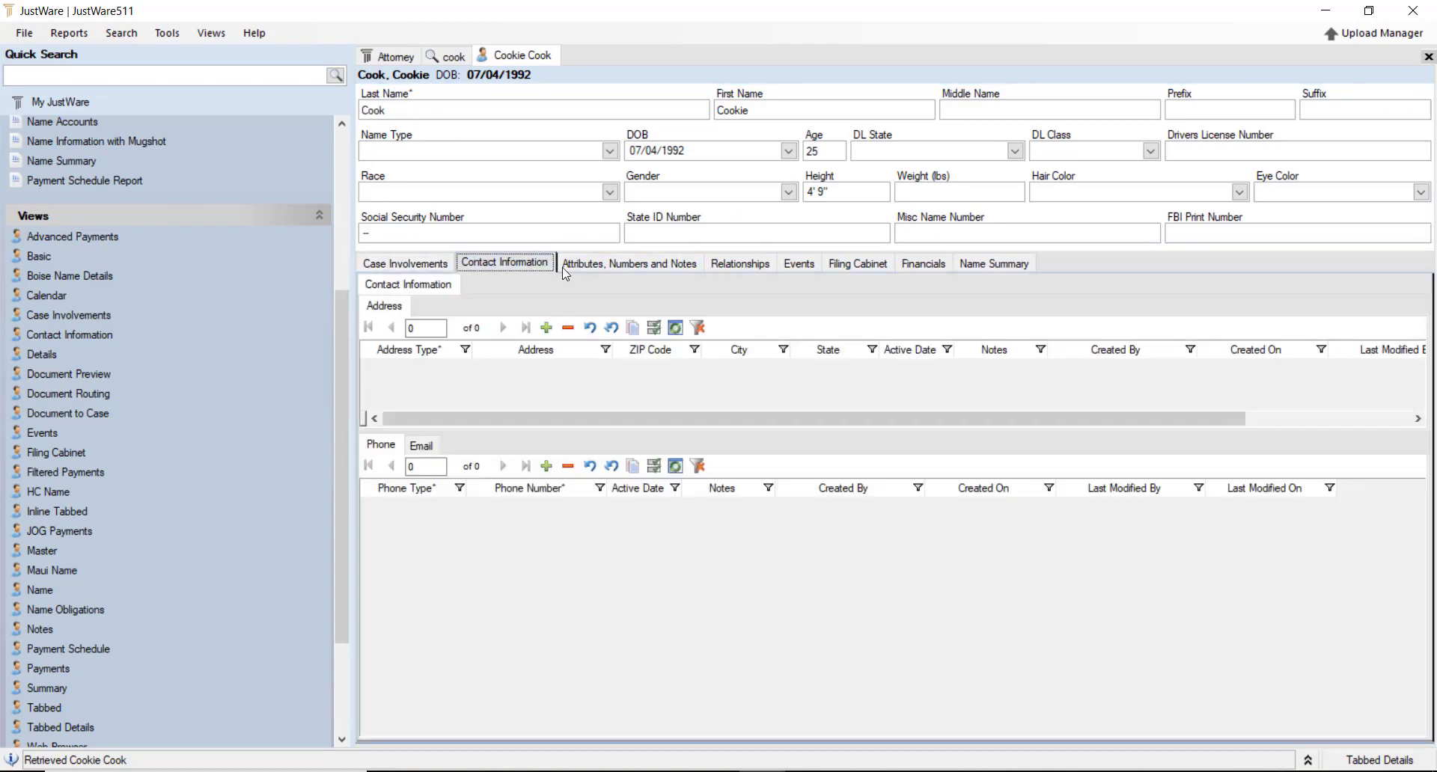
{"action": "left_click", "coordinate": [585, 264]}
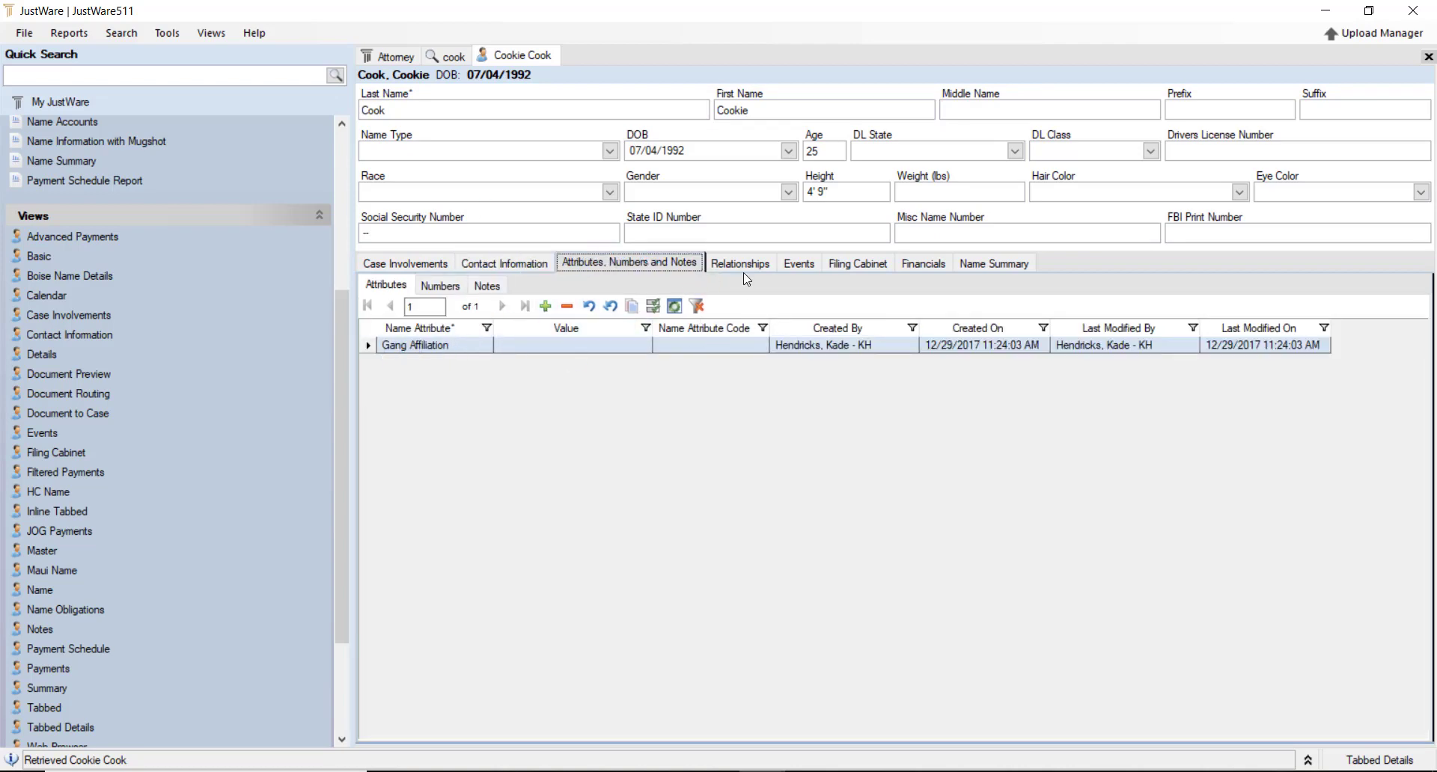
{"action": "left_click", "coordinate": [870, 267]}
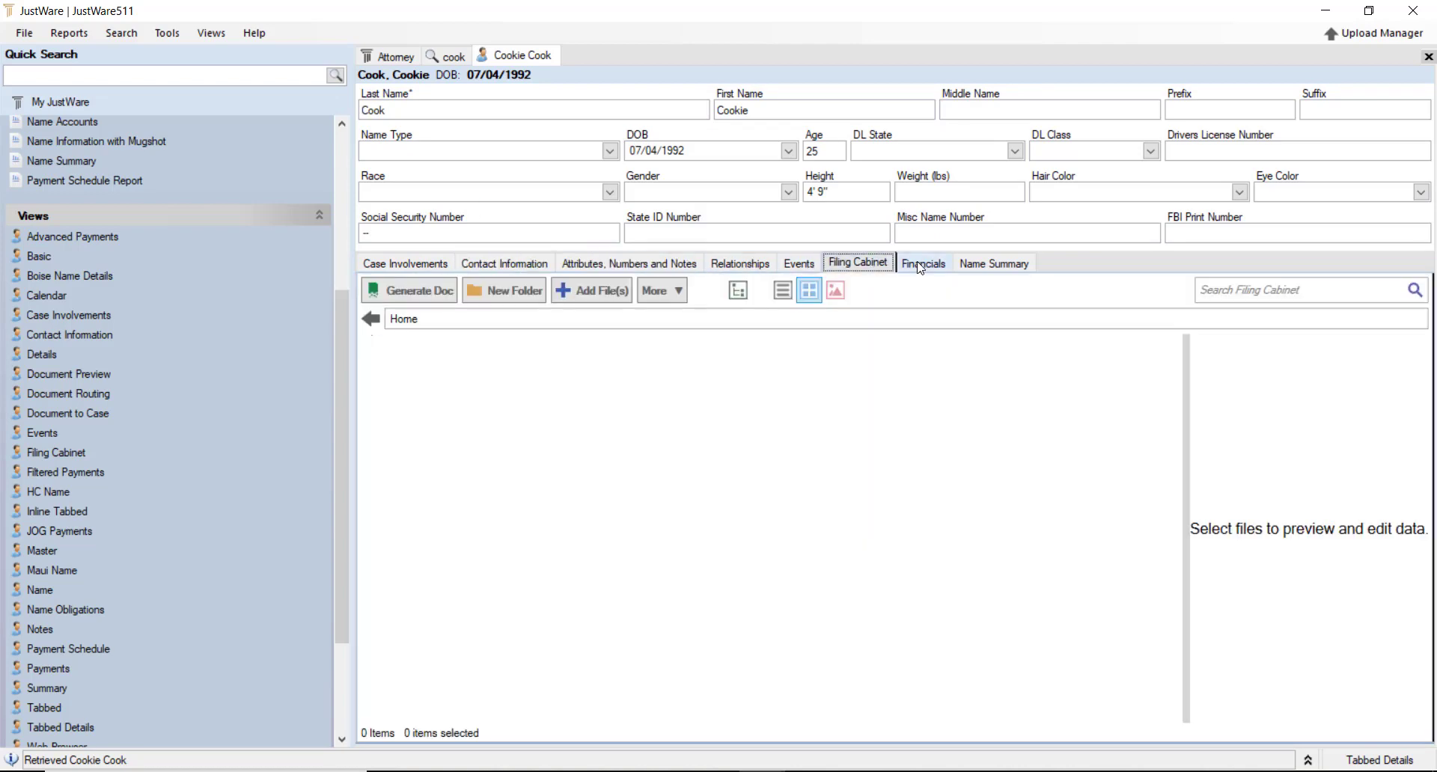
{"action": "left_click", "coordinate": [920, 266]}
{"action": "left_click", "coordinate": [994, 265]}
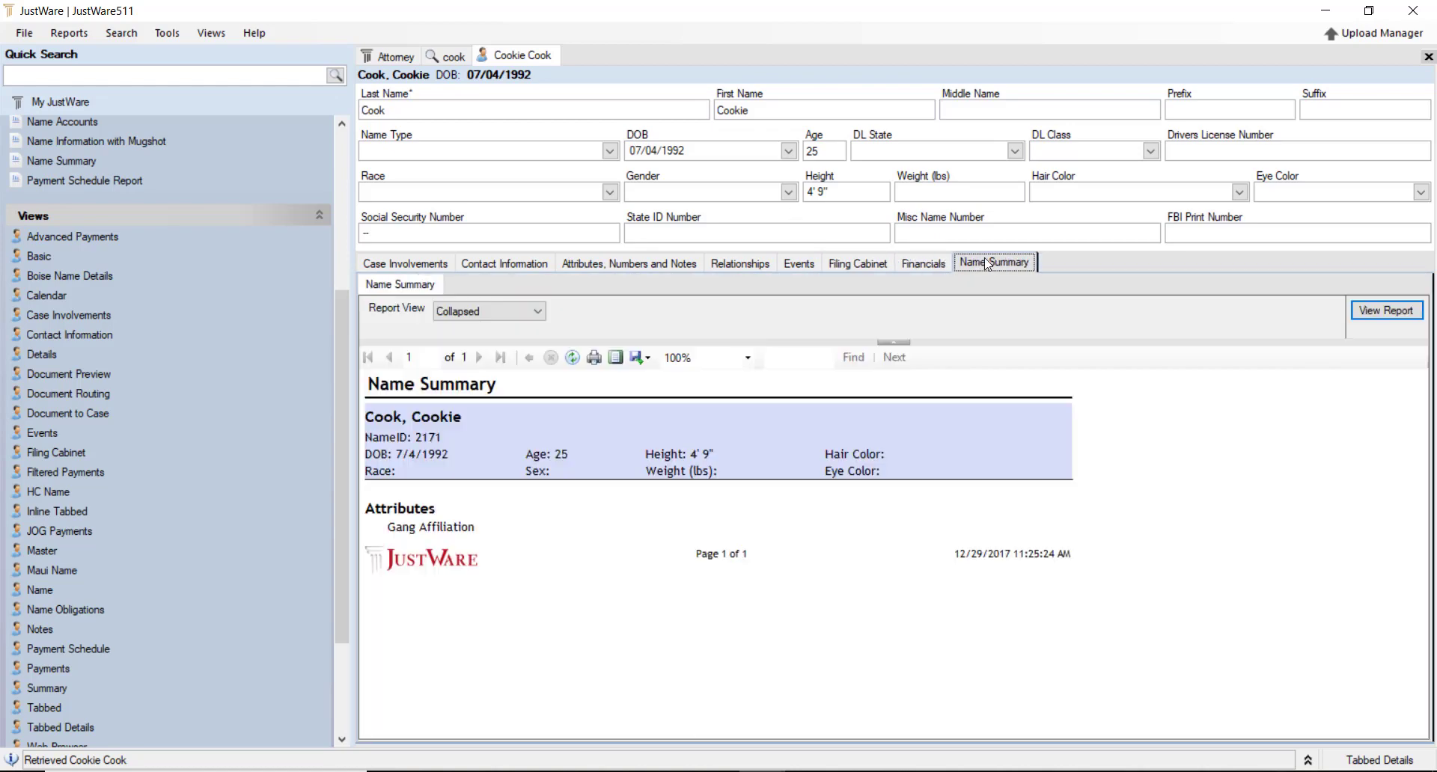
{"action": "right_click", "coordinate": [518, 60]}
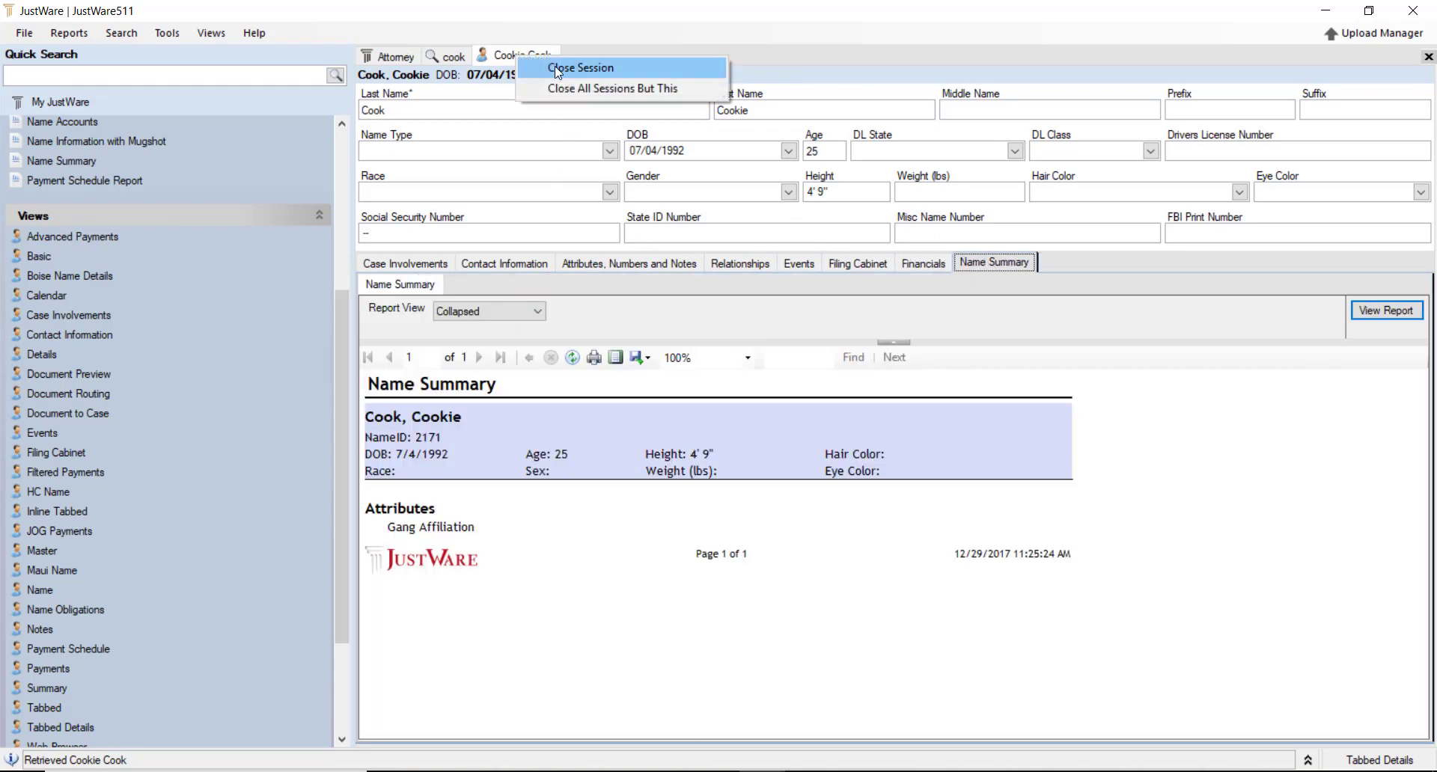
Close the new record's session and open the other search result's name in Tabbed Details
{"action": "left_click", "coordinate": [571, 66]}
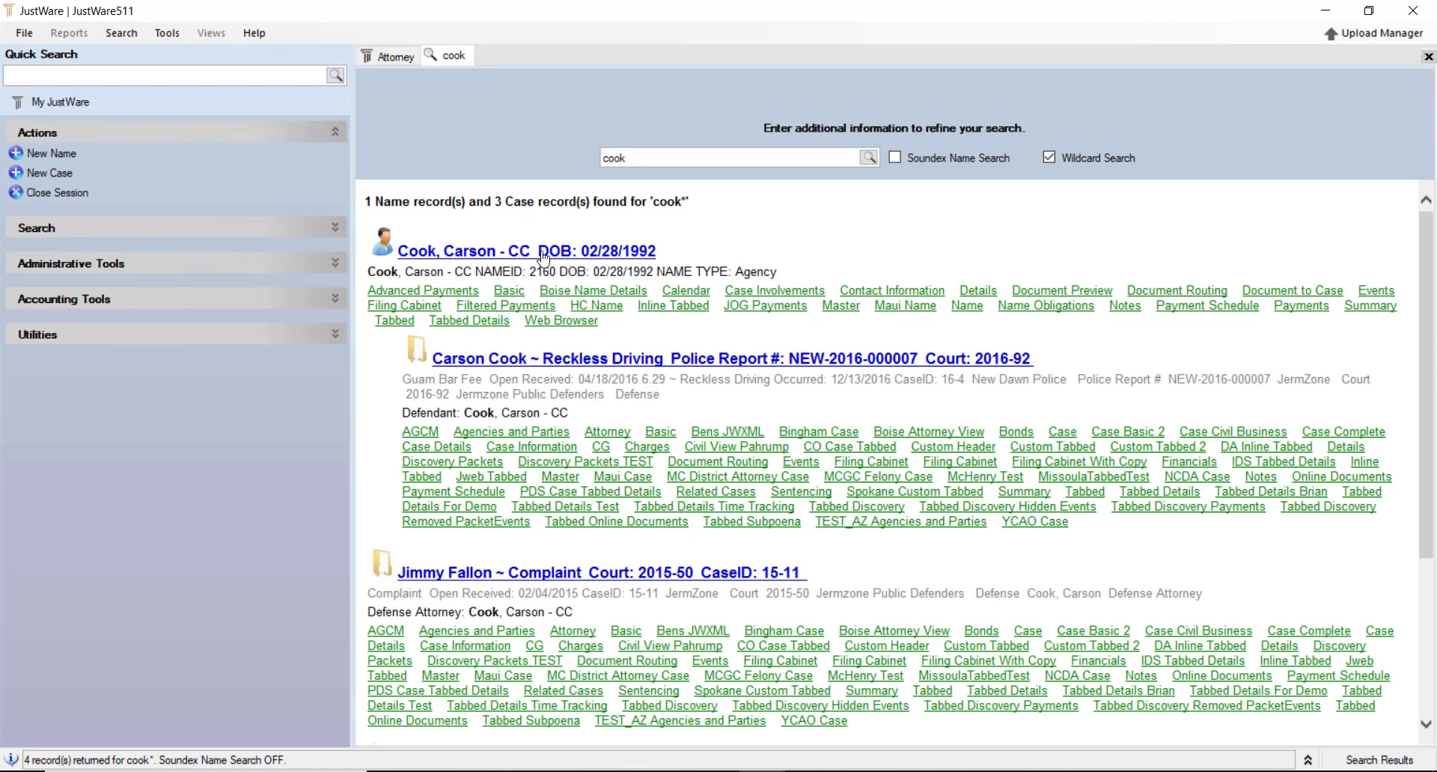
{"action": "left_click", "coordinate": [560, 252]}
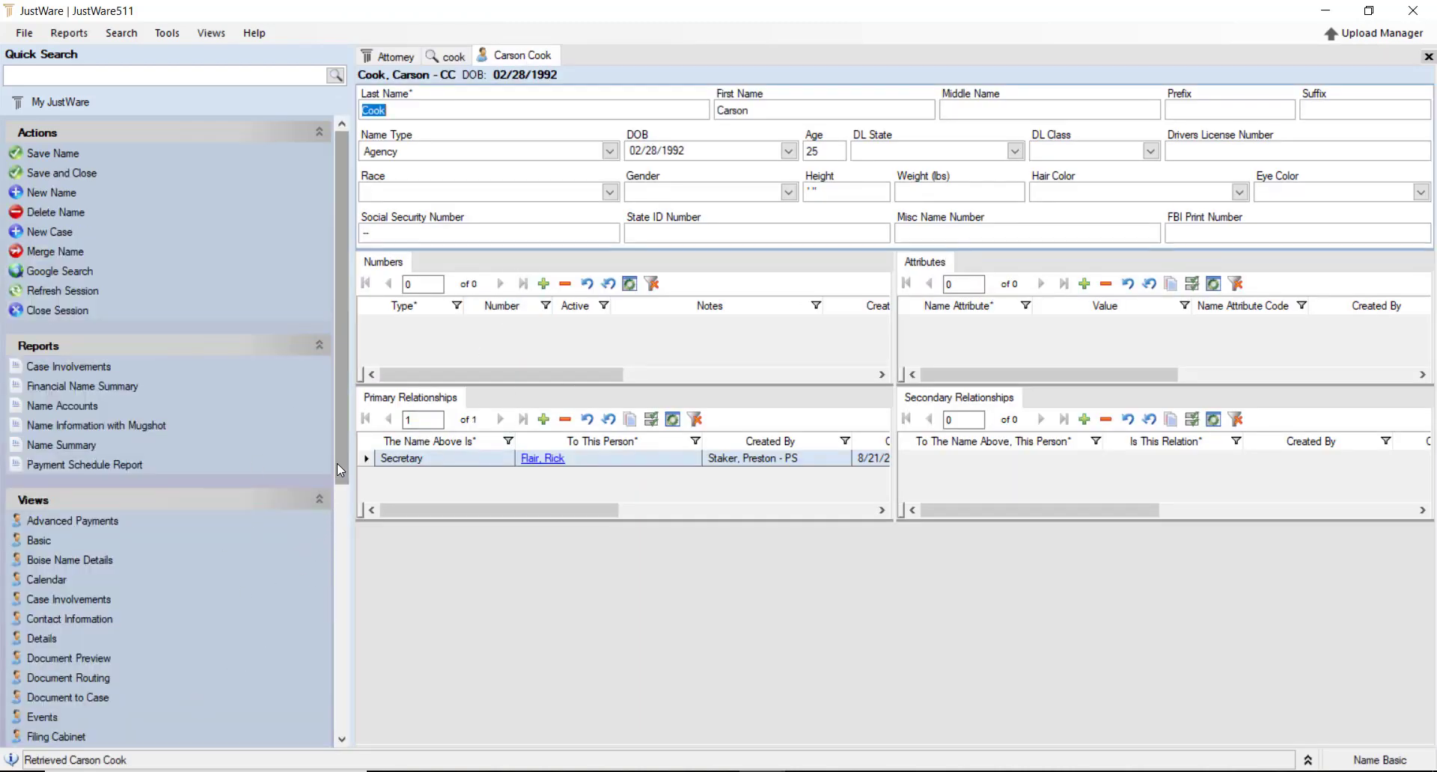
{"action": "left_click_drag", "start_coordinate": [337, 464], "coordinate": [316, 708]}
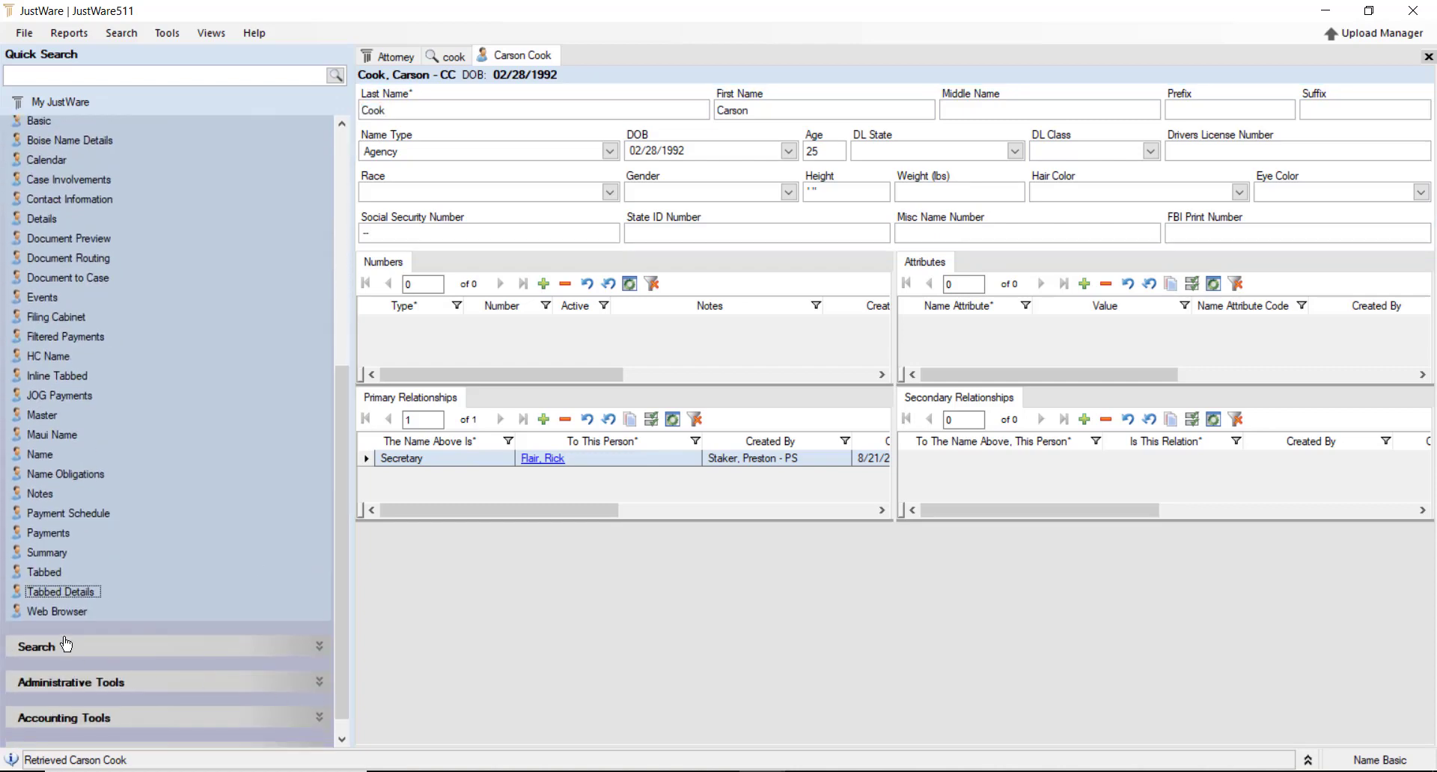
{"action": "left_click", "coordinate": [47, 592]}
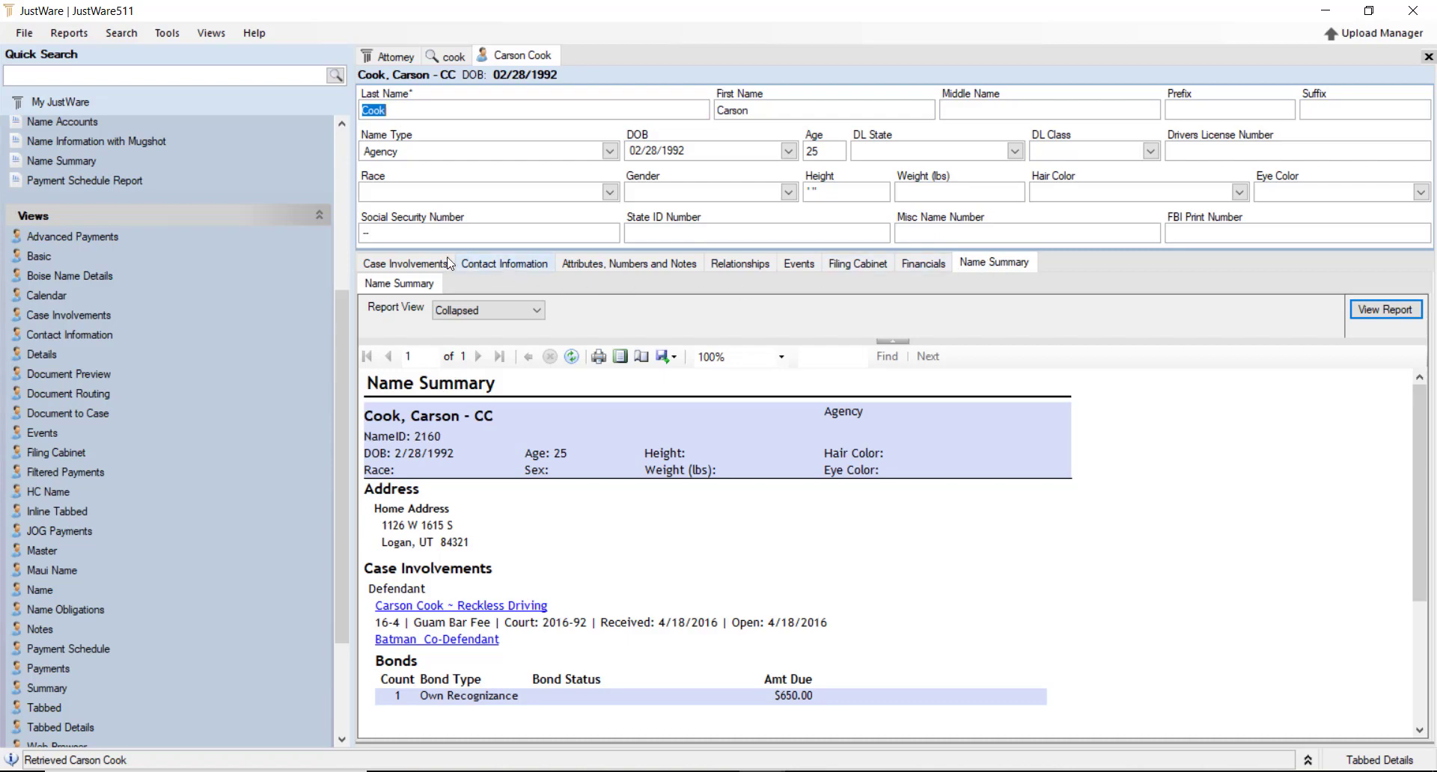
Review case involvements, email and phone tabs, then add a blank row to the Address grid
{"action": "left_click", "coordinate": [411, 265]}
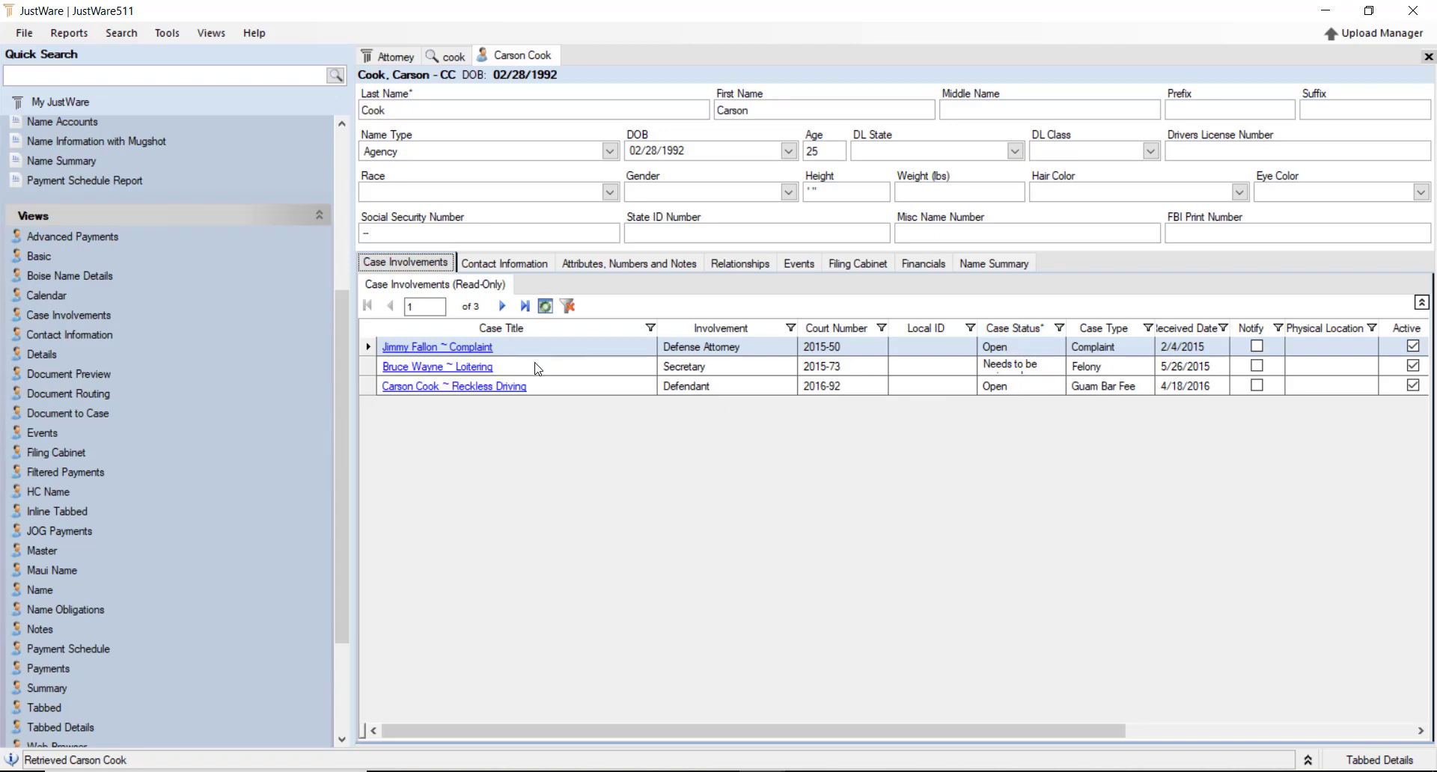
{"action": "left_click", "coordinate": [504, 266]}
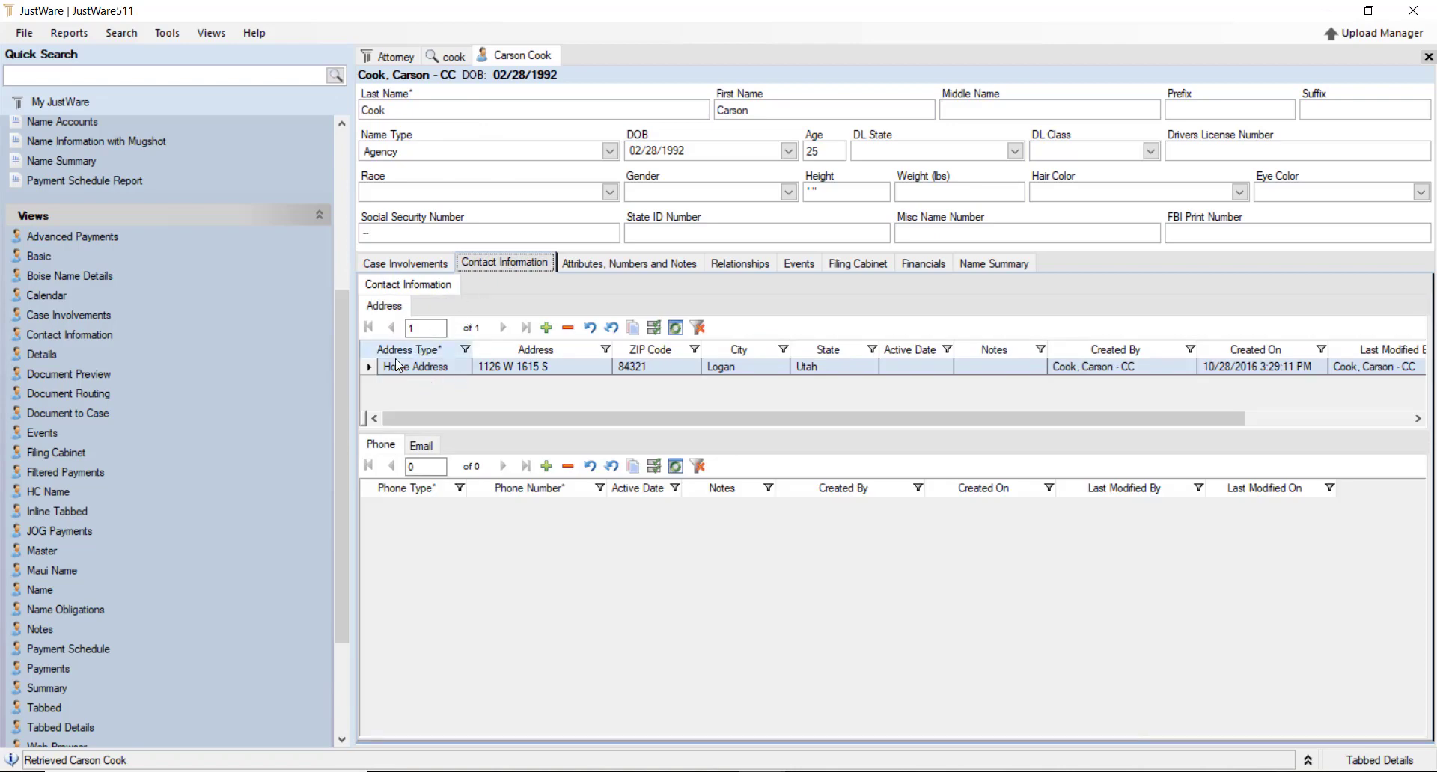
{"action": "left_click", "coordinate": [419, 446]}
{"action": "left_click", "coordinate": [391, 447]}
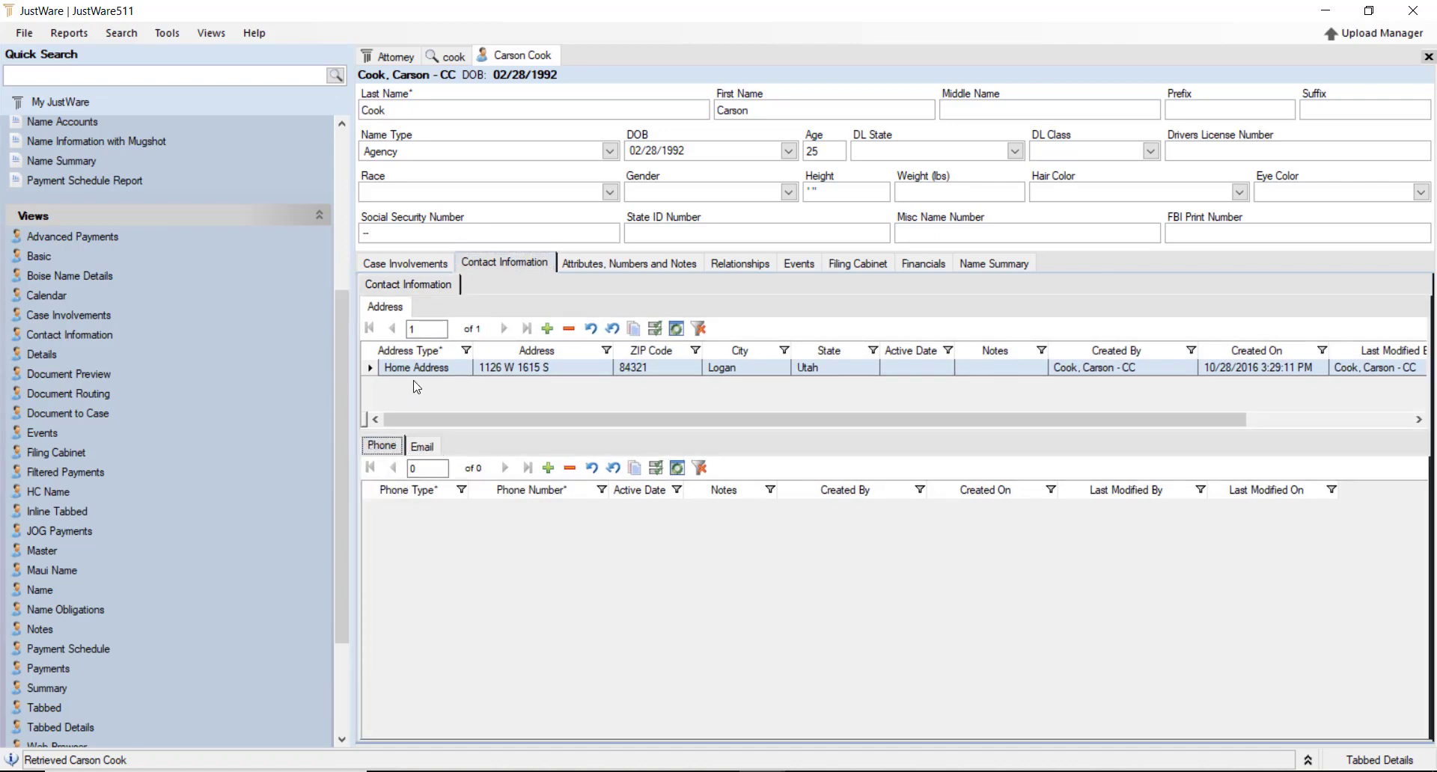
{"action": "left_click", "coordinate": [548, 330]}
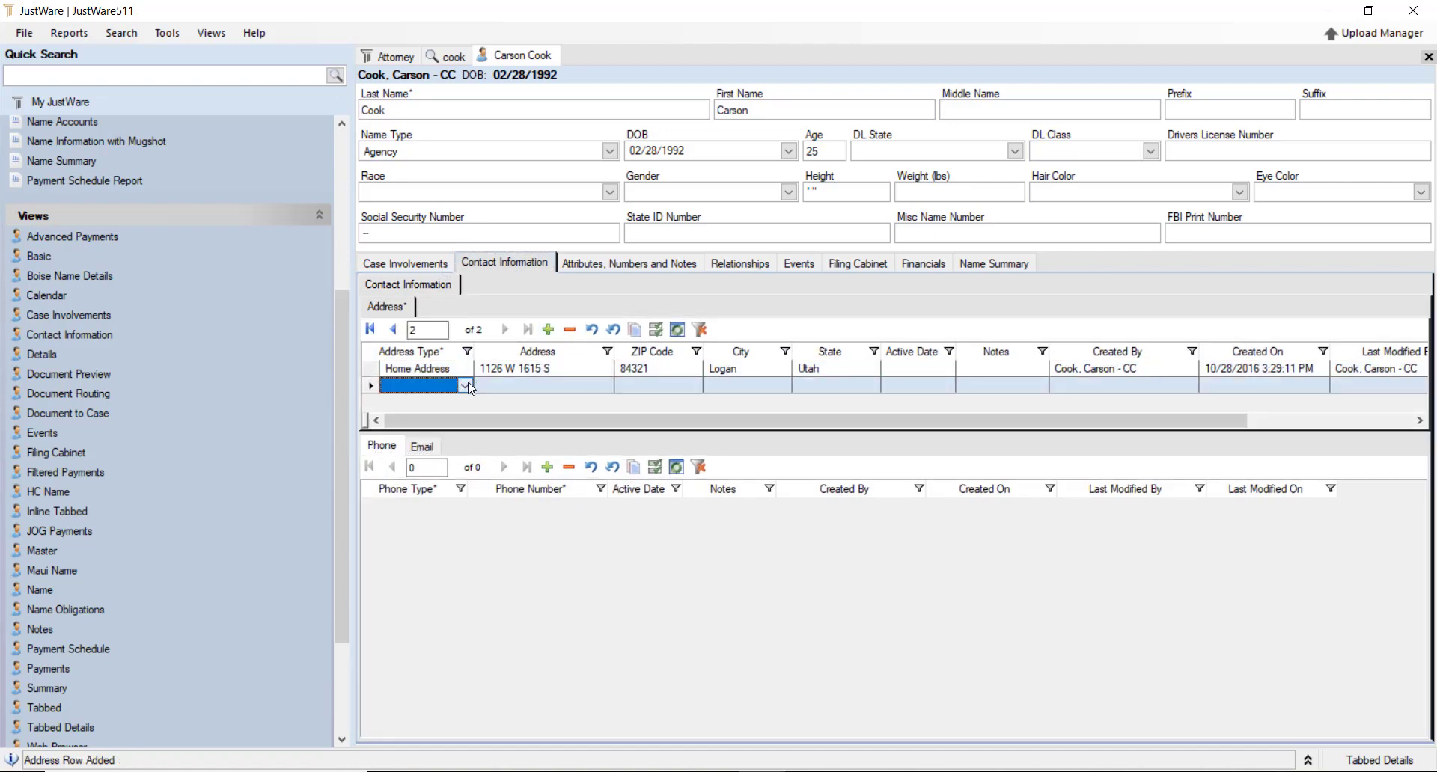
Back out of the blank address and phone rows without choosing any type
{"action": "left_click", "coordinate": [465, 386]}
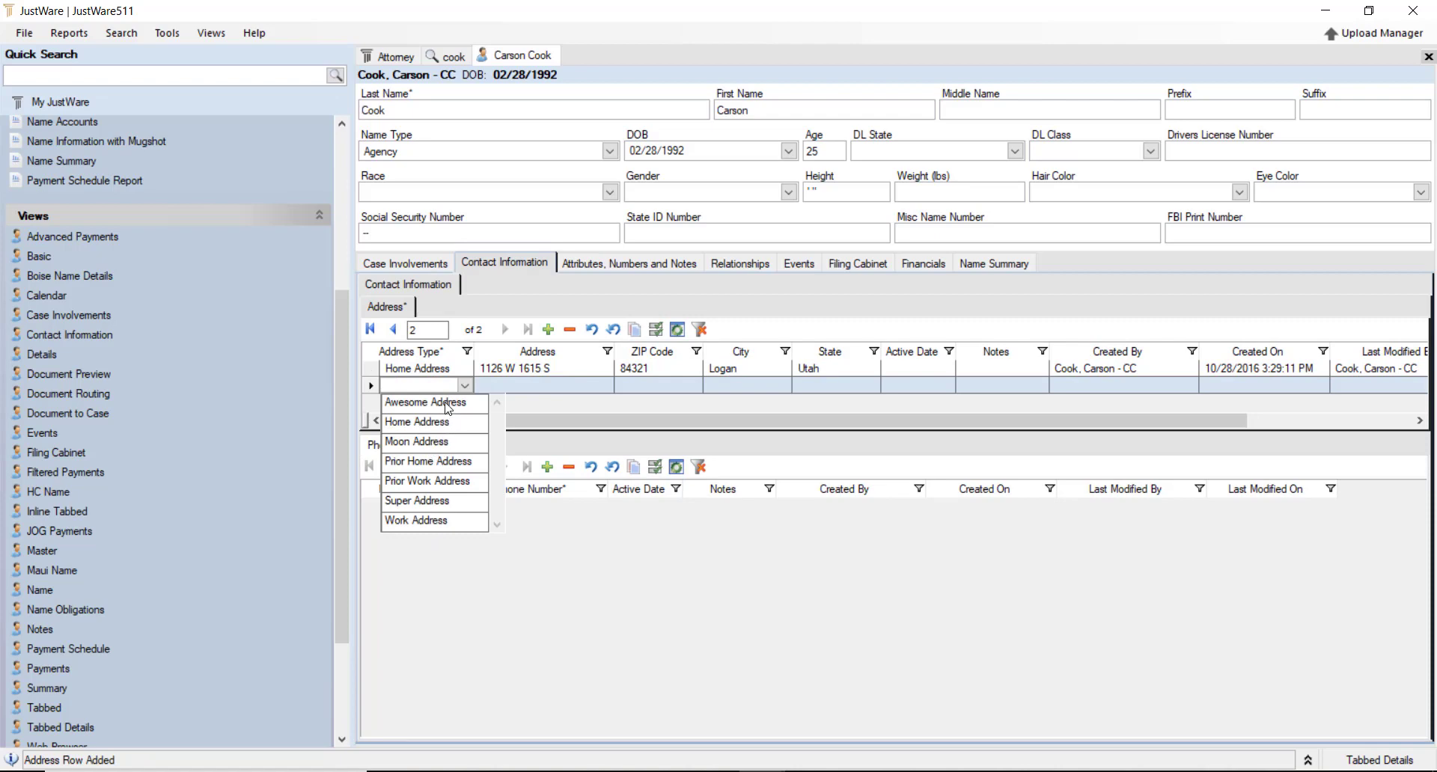
{"action": "left_click", "coordinate": [545, 406]}
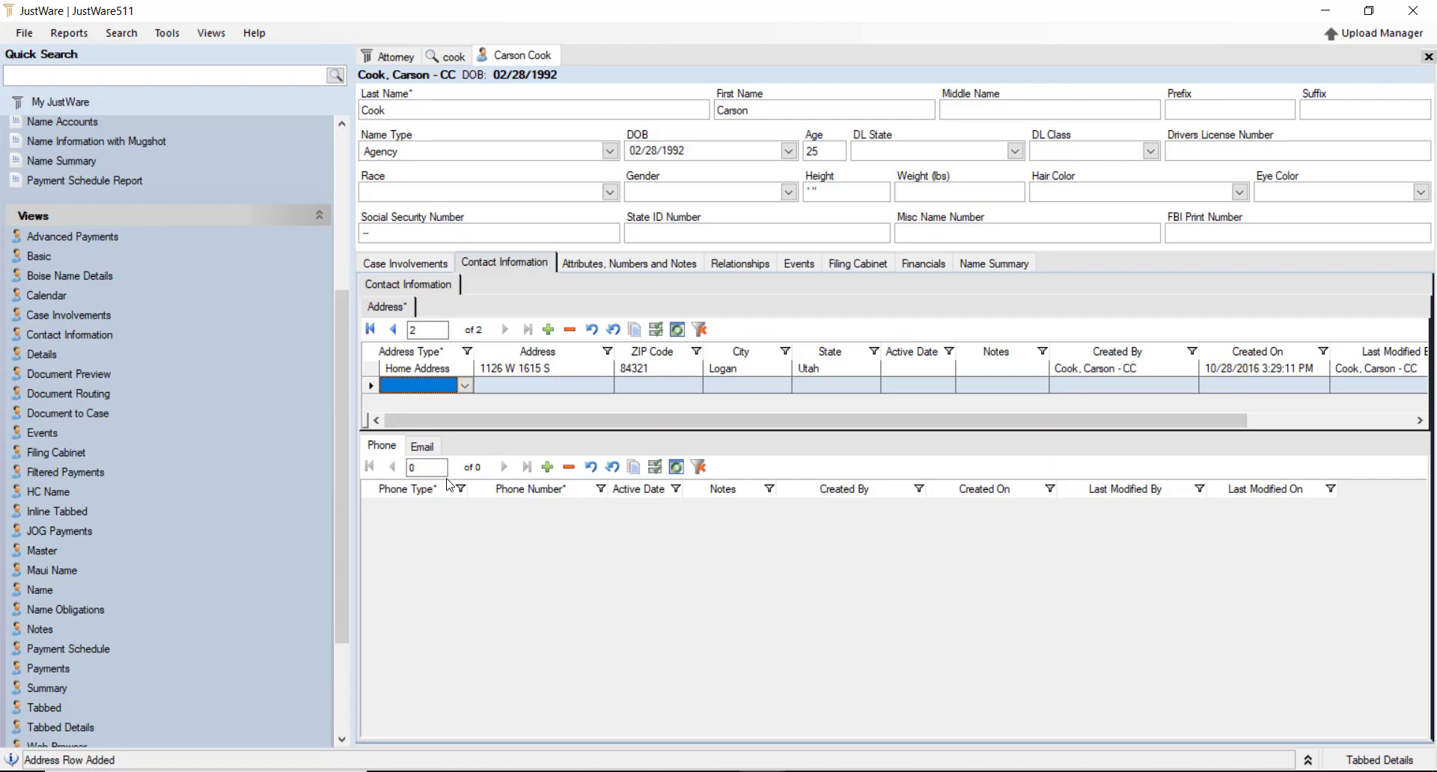
{"action": "left_click", "coordinate": [442, 503]}
{"action": "left_click", "coordinate": [460, 508]}
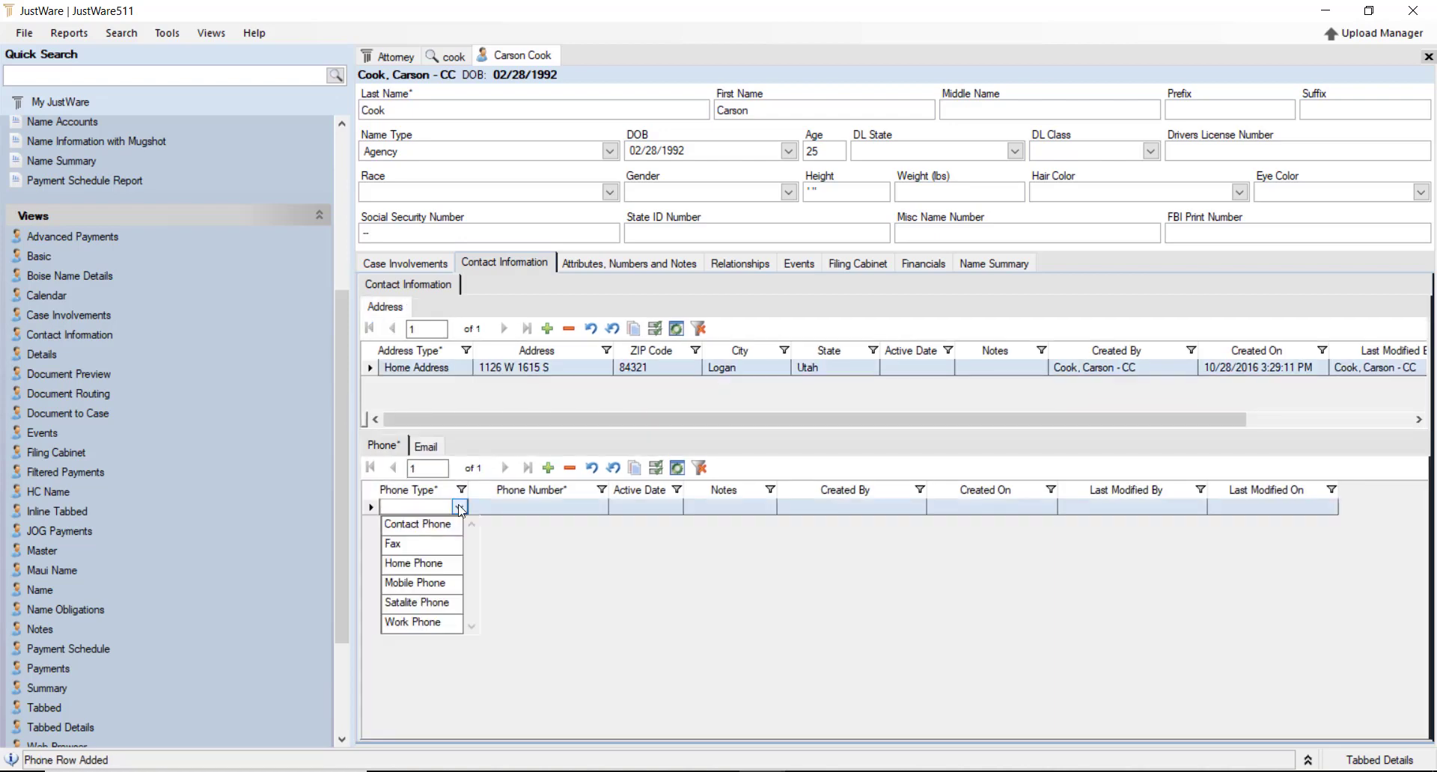
{"action": "left_click", "coordinate": [524, 578]}
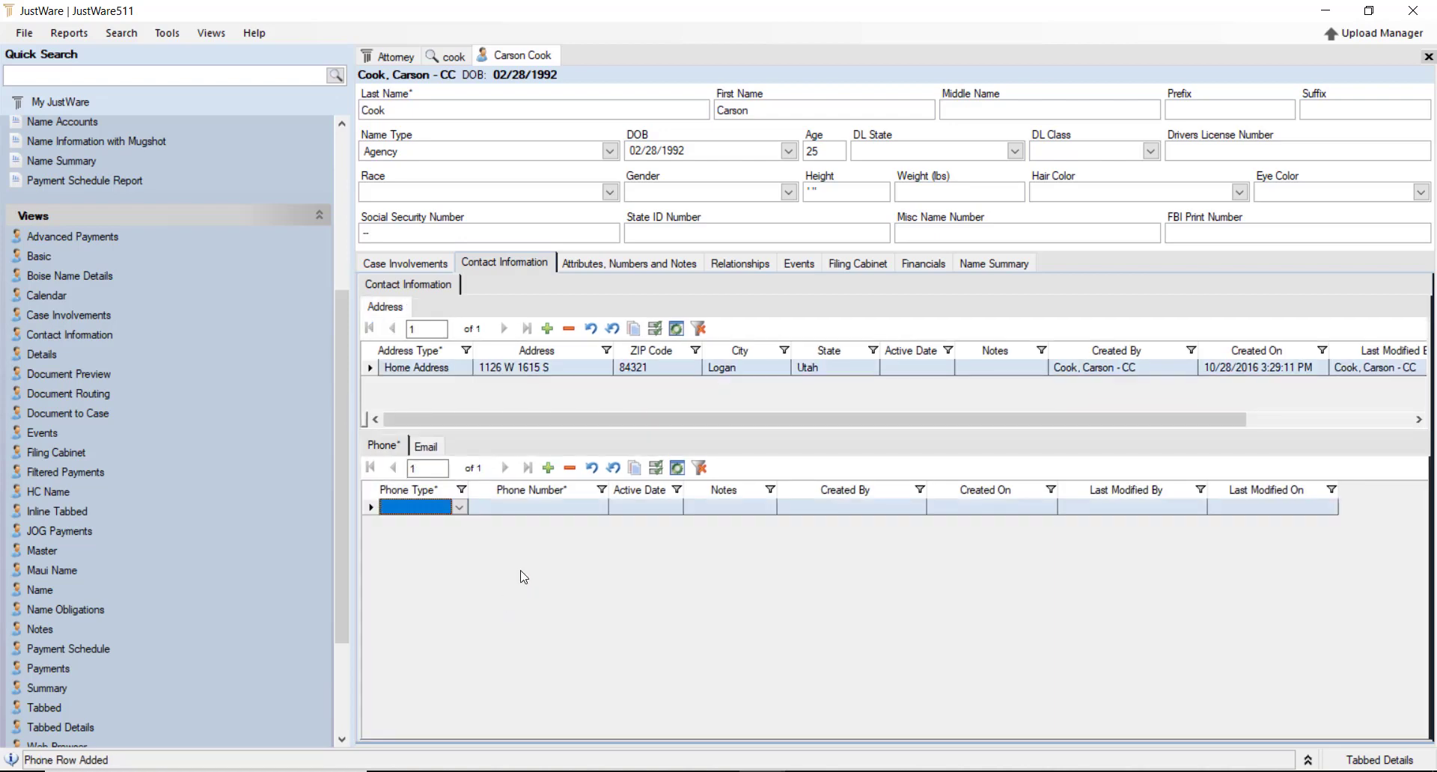
{"action": "left_click", "coordinate": [427, 446]}
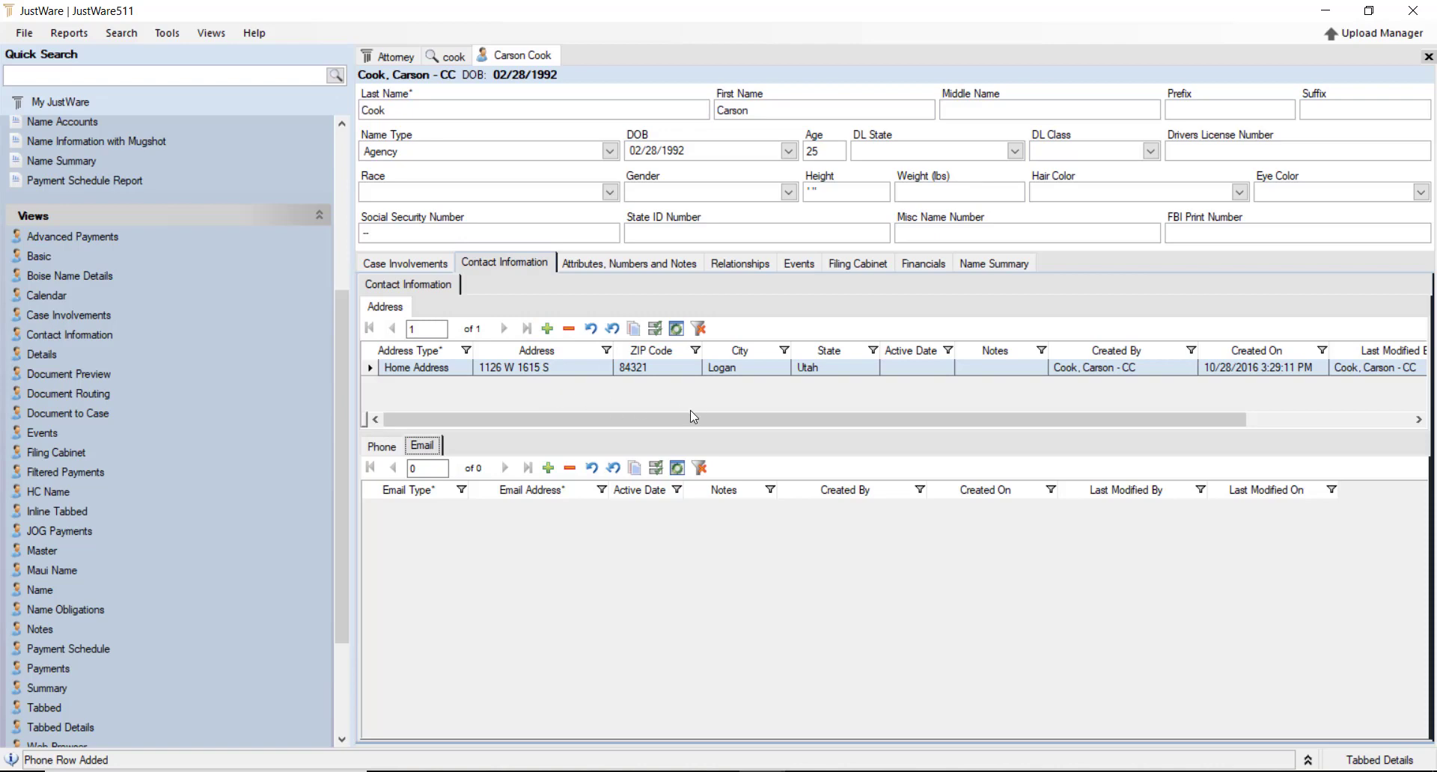
Keep Home Address as the address type and show the Attributes, Numbers and Notes section
{"action": "left_click_drag", "start_coordinate": [647, 413], "coordinate": [488, 423]}
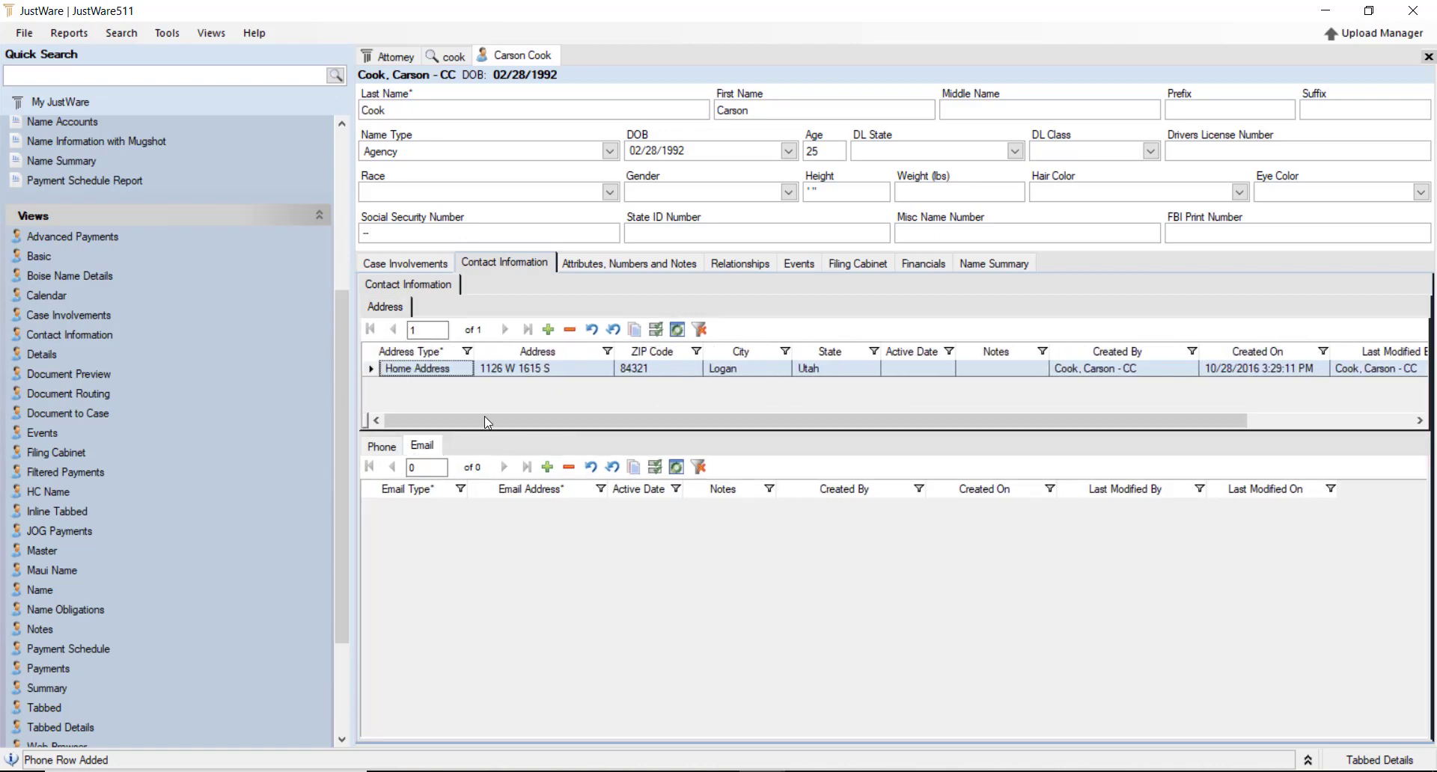
{"action": "left_click", "coordinate": [457, 370]}
{"action": "left_click", "coordinate": [465, 369]}
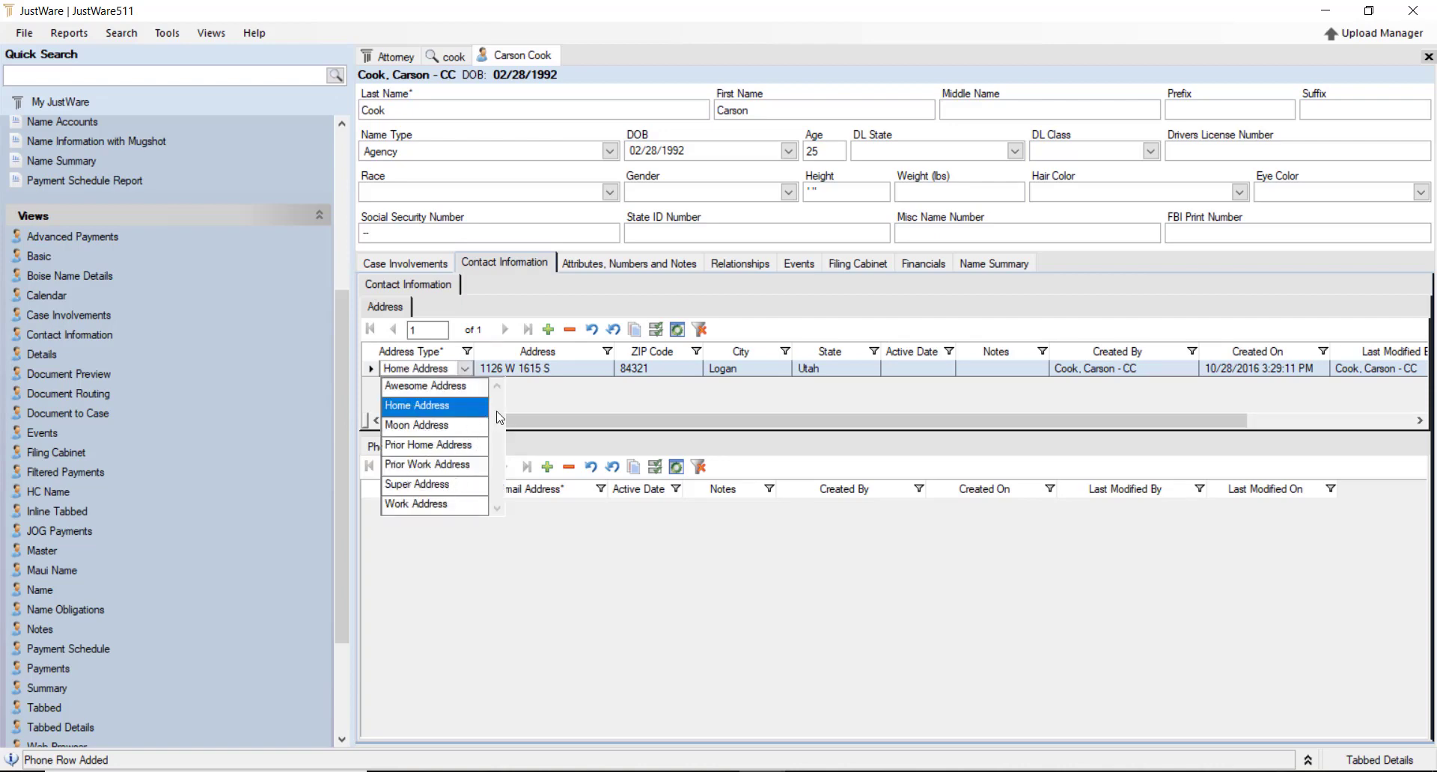
{"action": "left_click", "coordinate": [537, 400]}
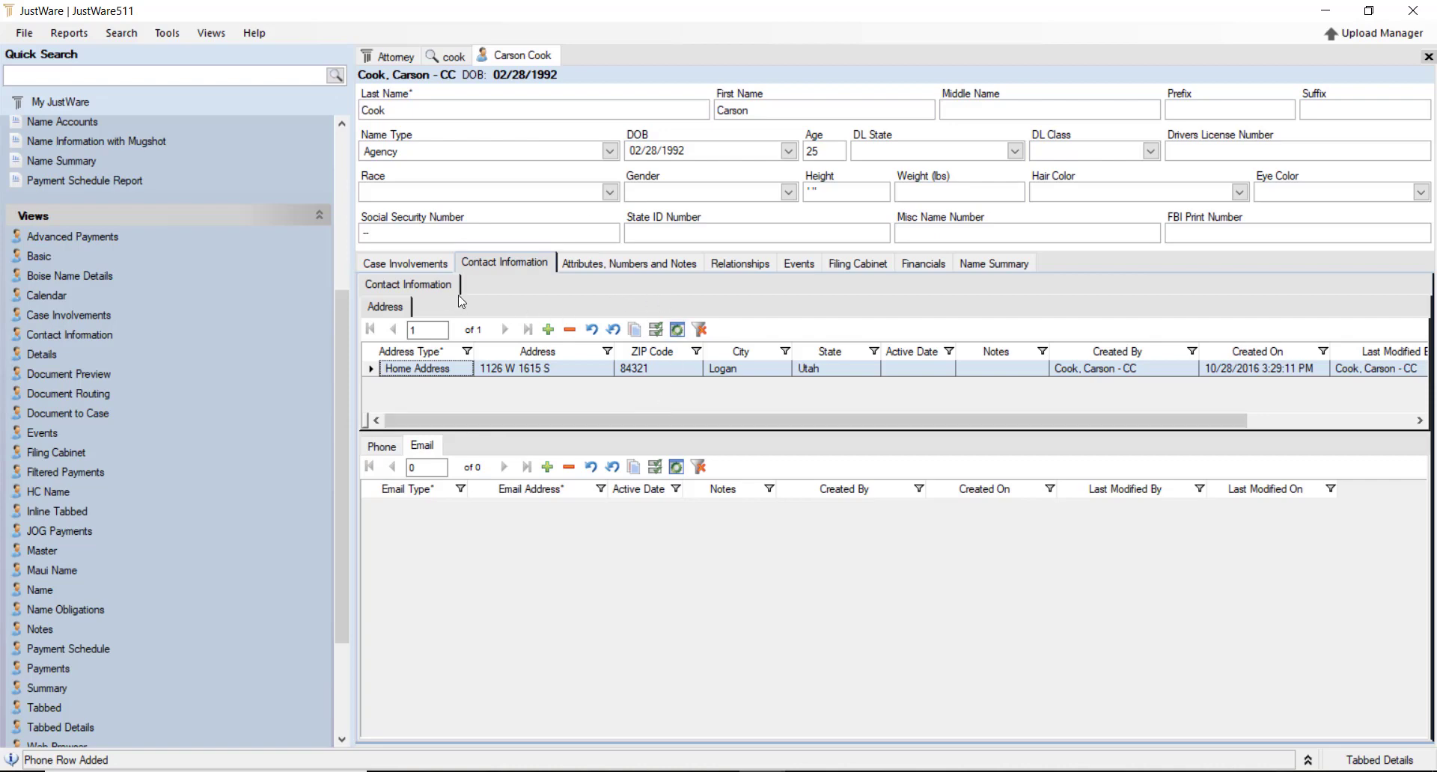
{"action": "left_click", "coordinate": [613, 262]}
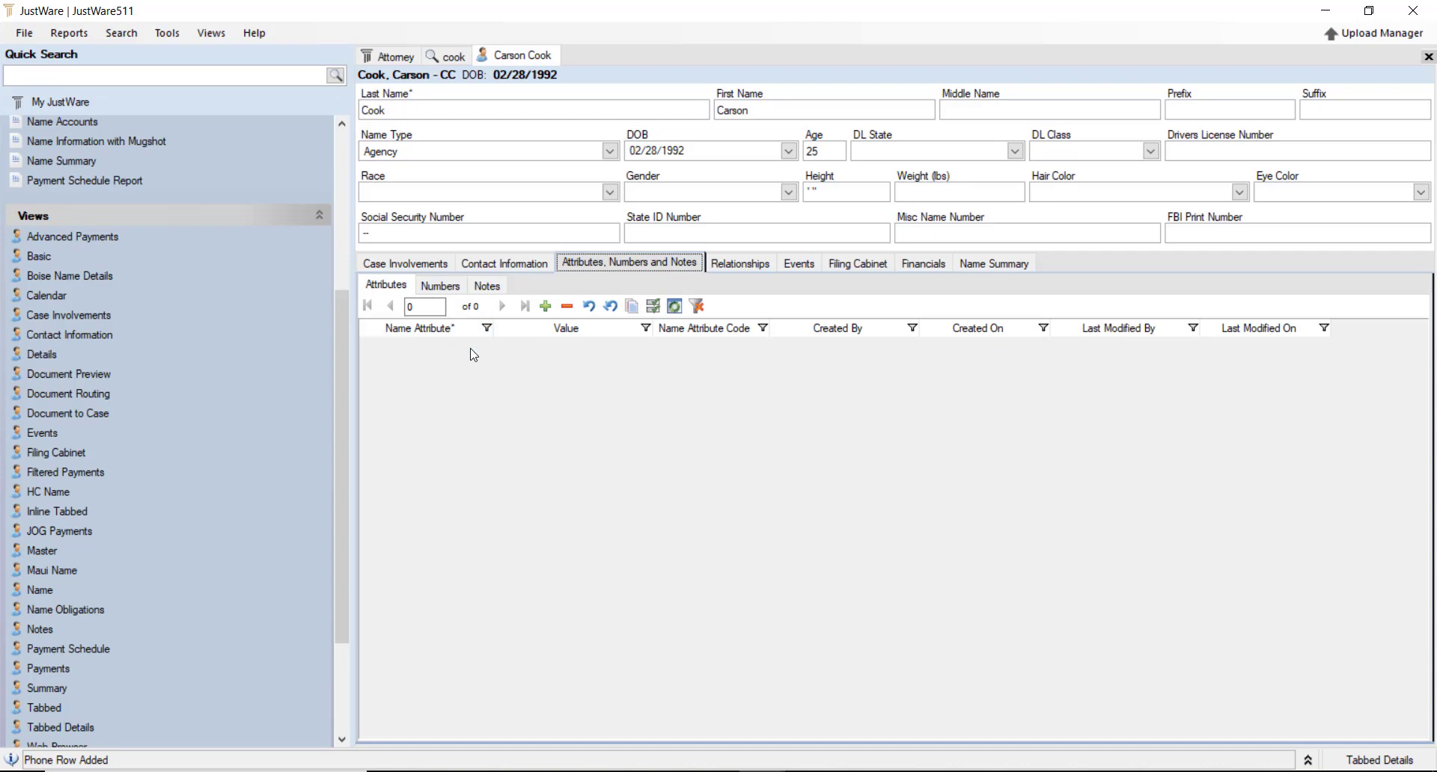
Add a Hostile attribute to the name record and save it with Ctrl+S
{"action": "double_click", "coordinate": [380, 282]}
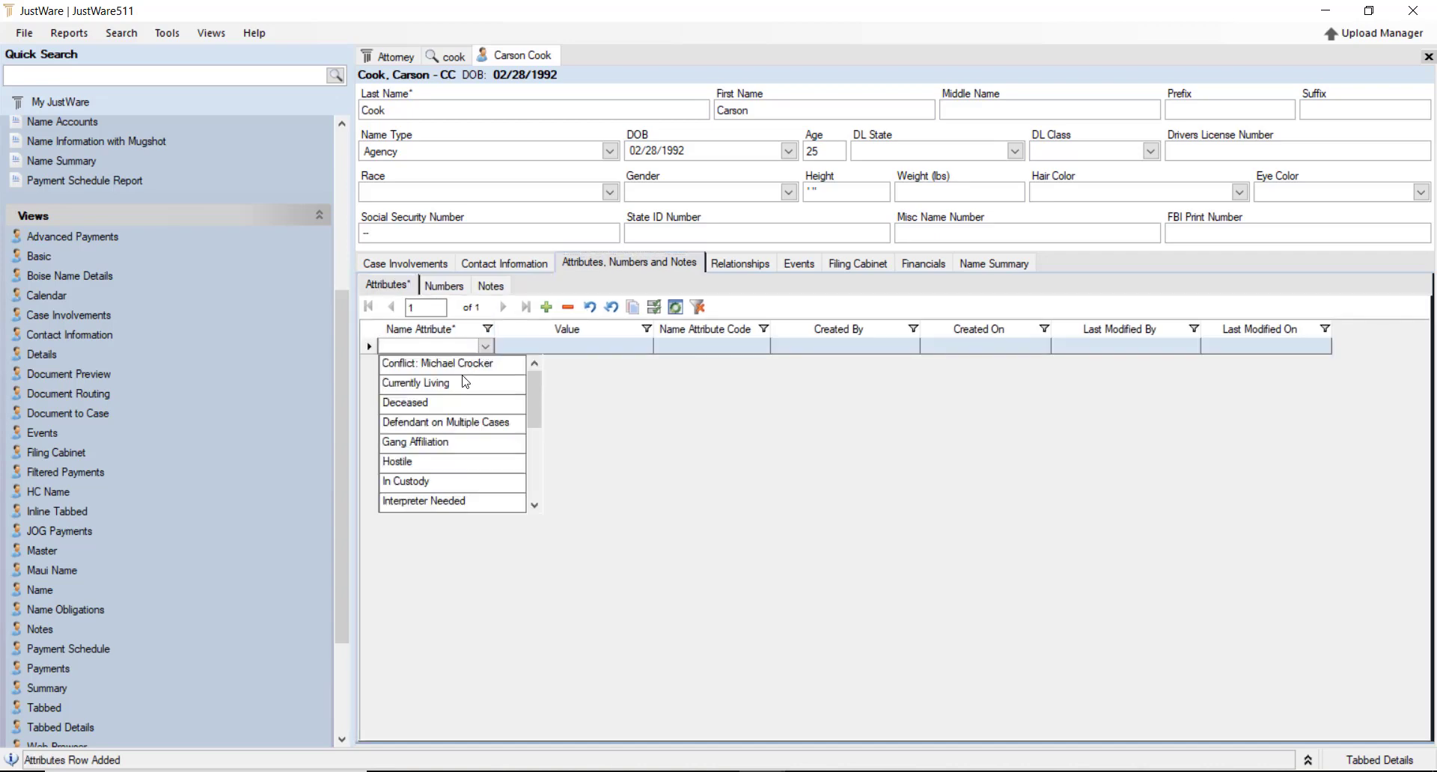
{"action": "left_click", "coordinate": [412, 463]}
{"action": "left_click", "coordinate": [411, 463]}
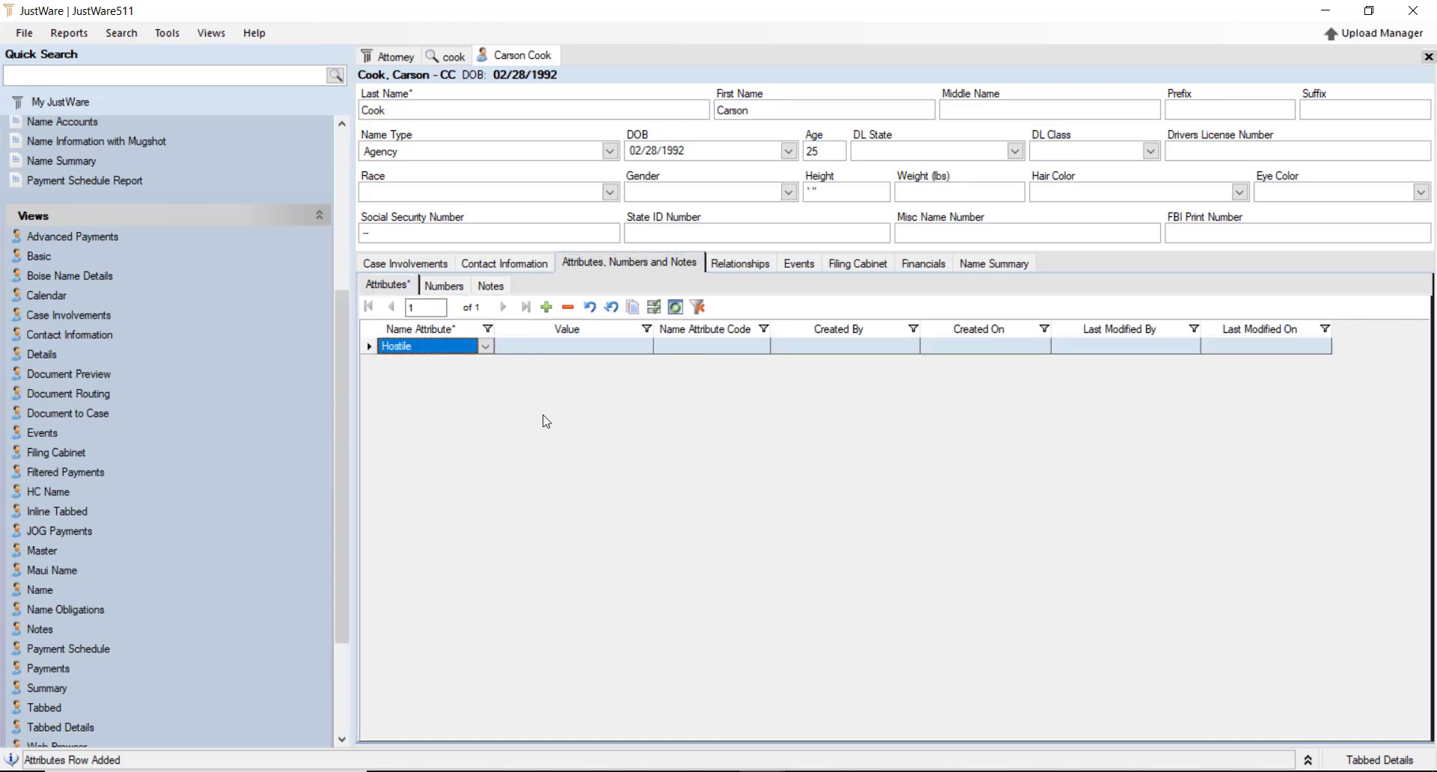
{"action": "key", "text": "ctrl+s"}
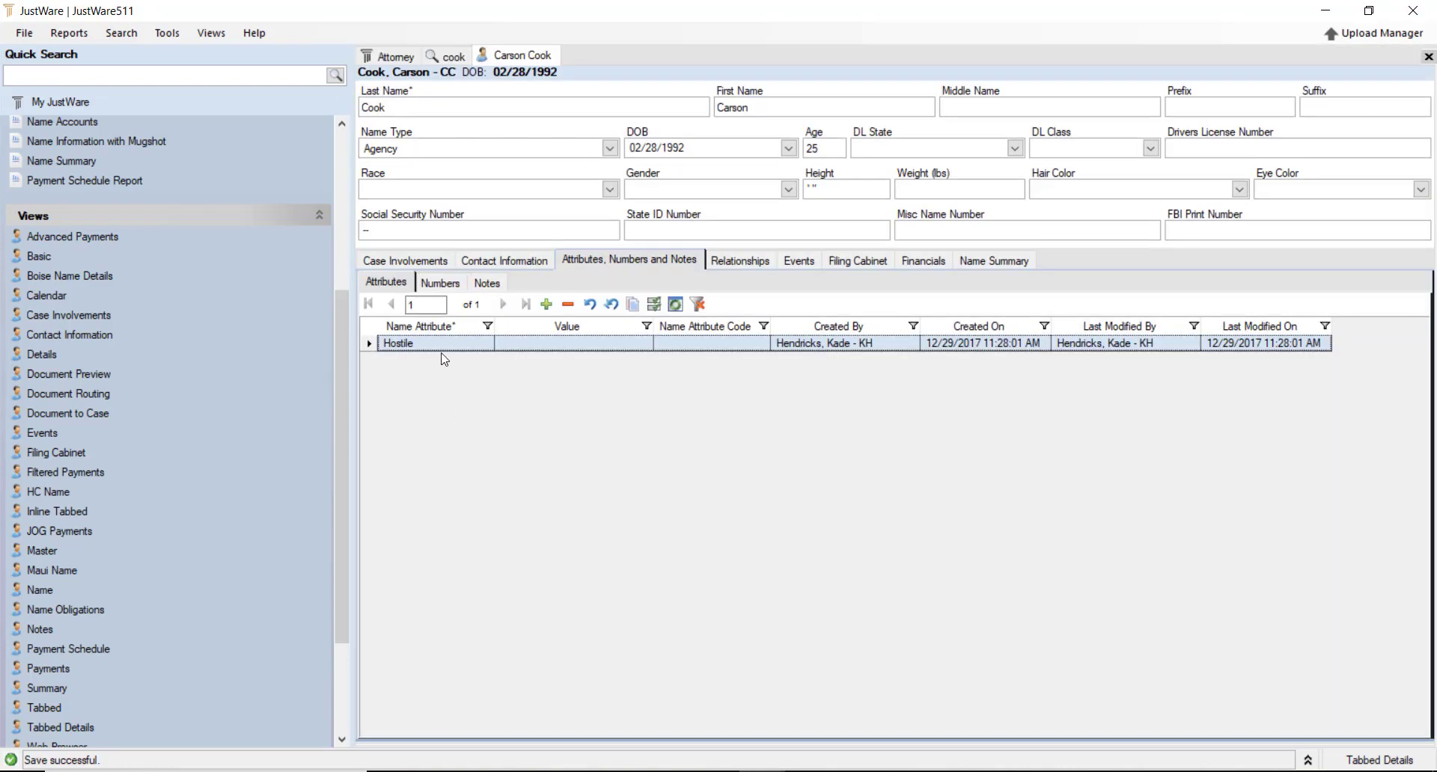
Add a blank identifying-number row without choosing a type, then go to Notes
{"action": "left_click", "coordinate": [441, 283]}
{"action": "left_click", "coordinate": [459, 343]}
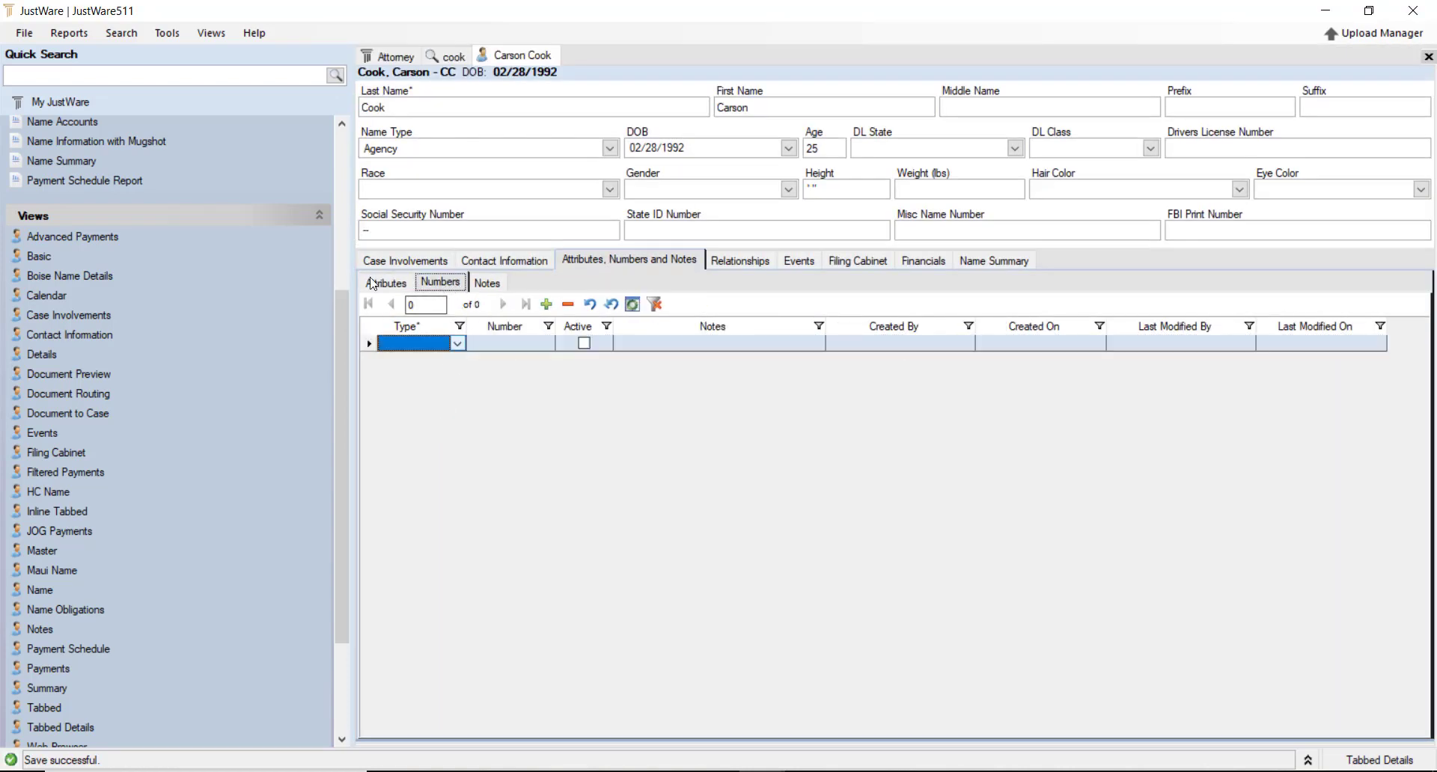
{"action": "left_click", "coordinate": [459, 344]}
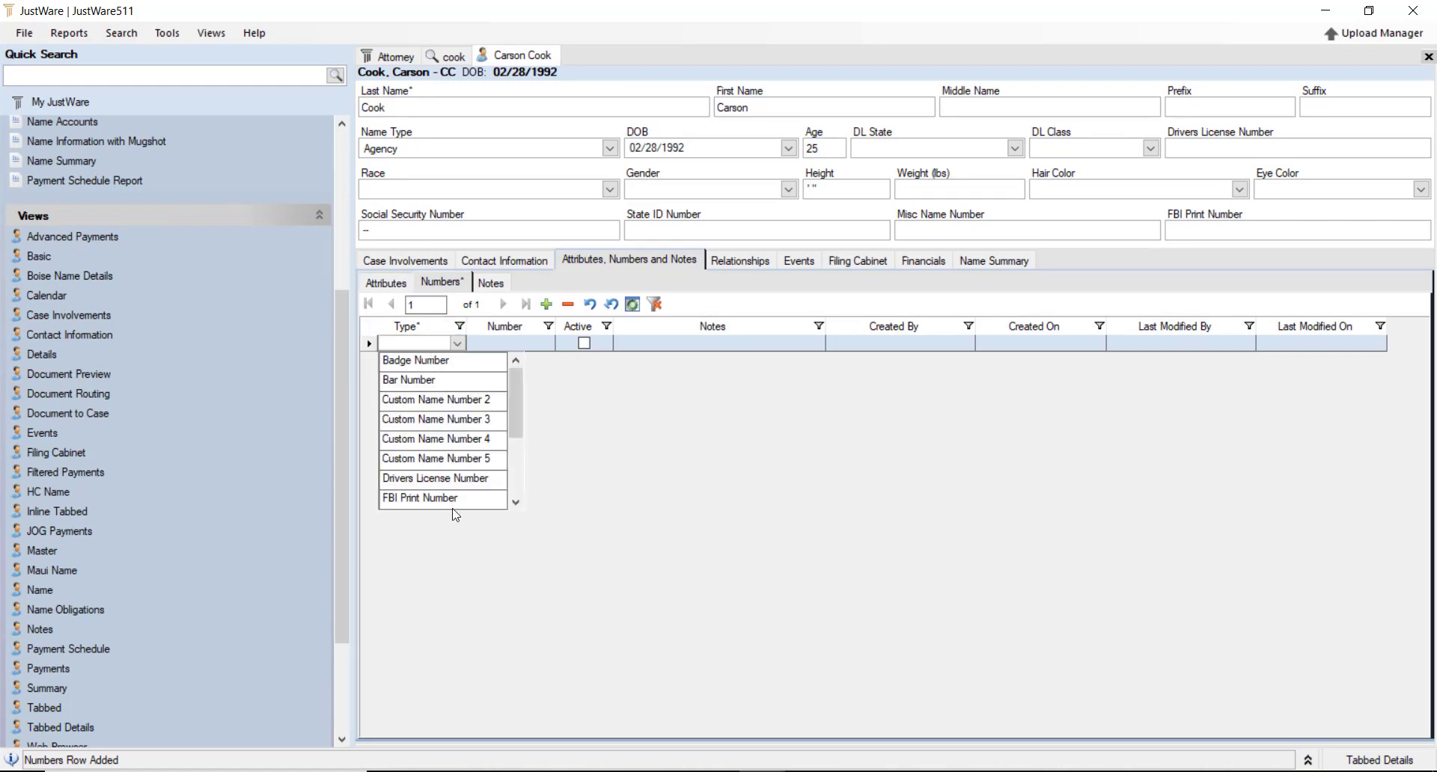
{"action": "left_click", "coordinate": [576, 418]}
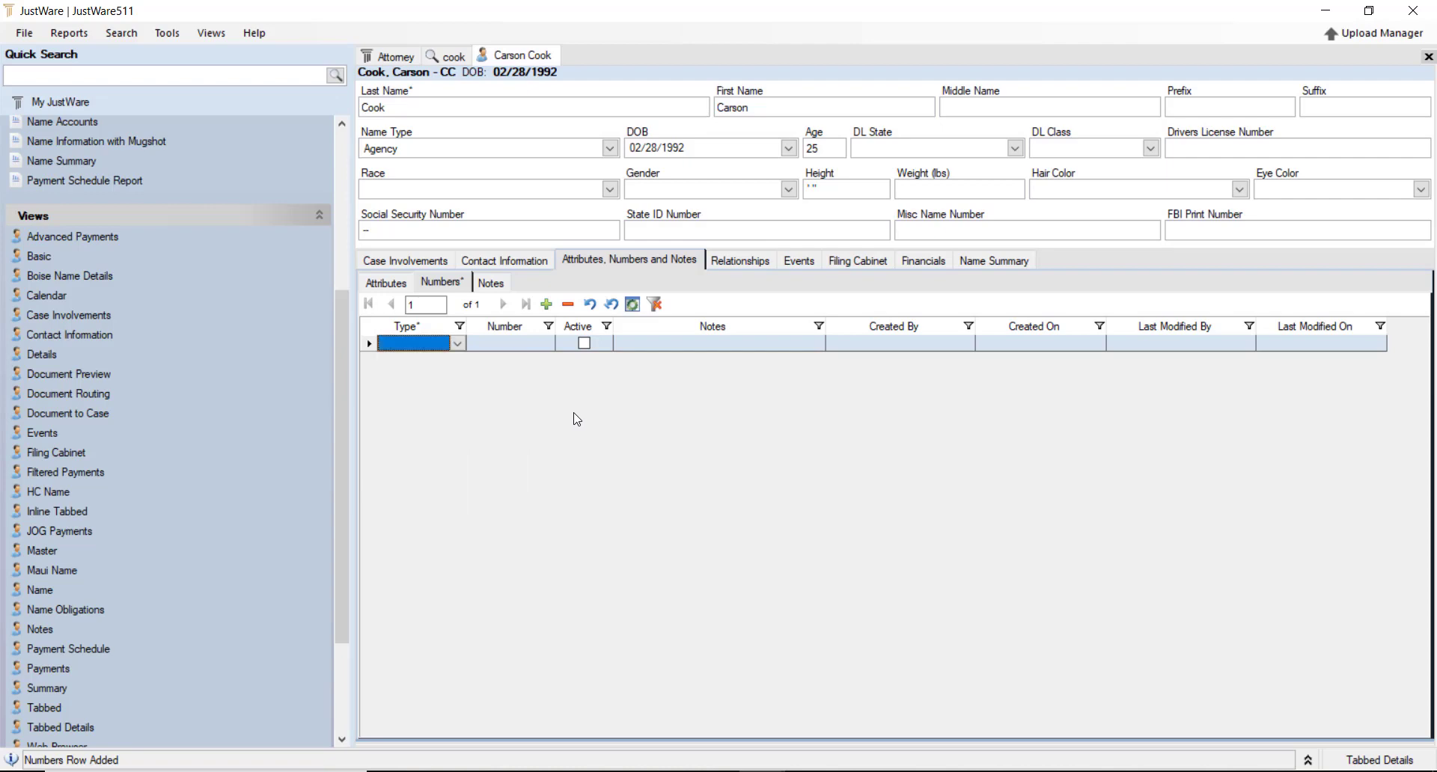
{"action": "left_click", "coordinate": [492, 283]}
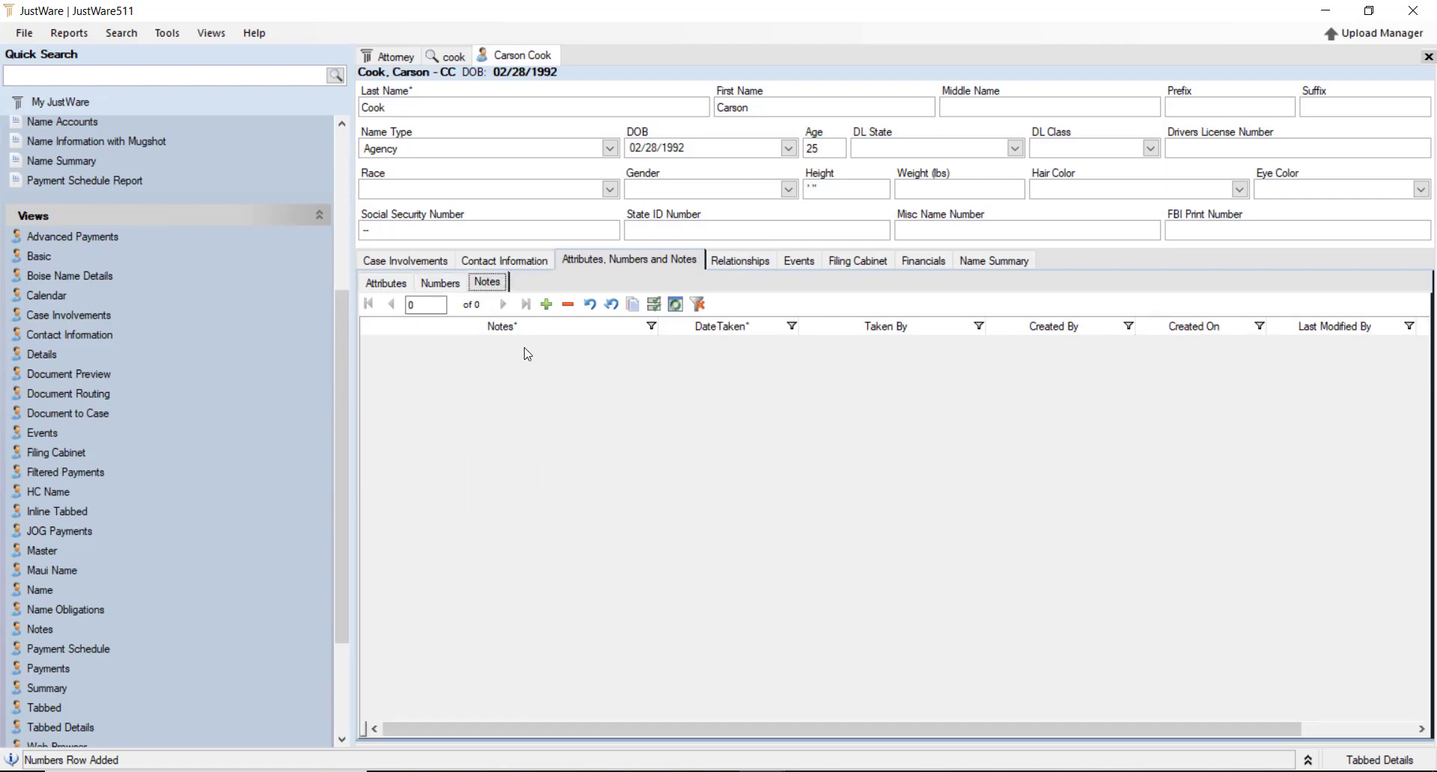
Save a new note about the person's steak-making and open the Relationships section
{"action": "left_click", "coordinate": [536, 353]}
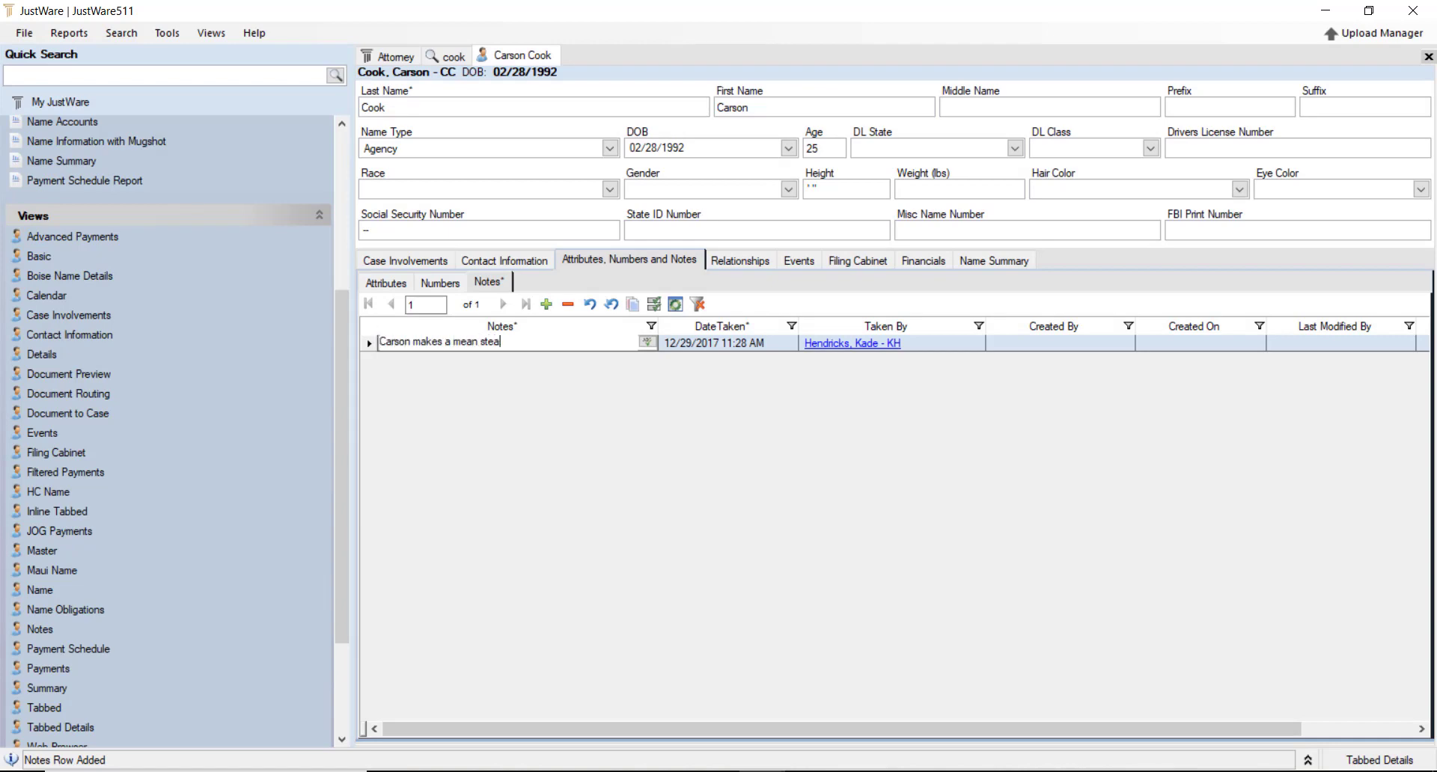
{"action": "key", "text": "ctrl+s"}
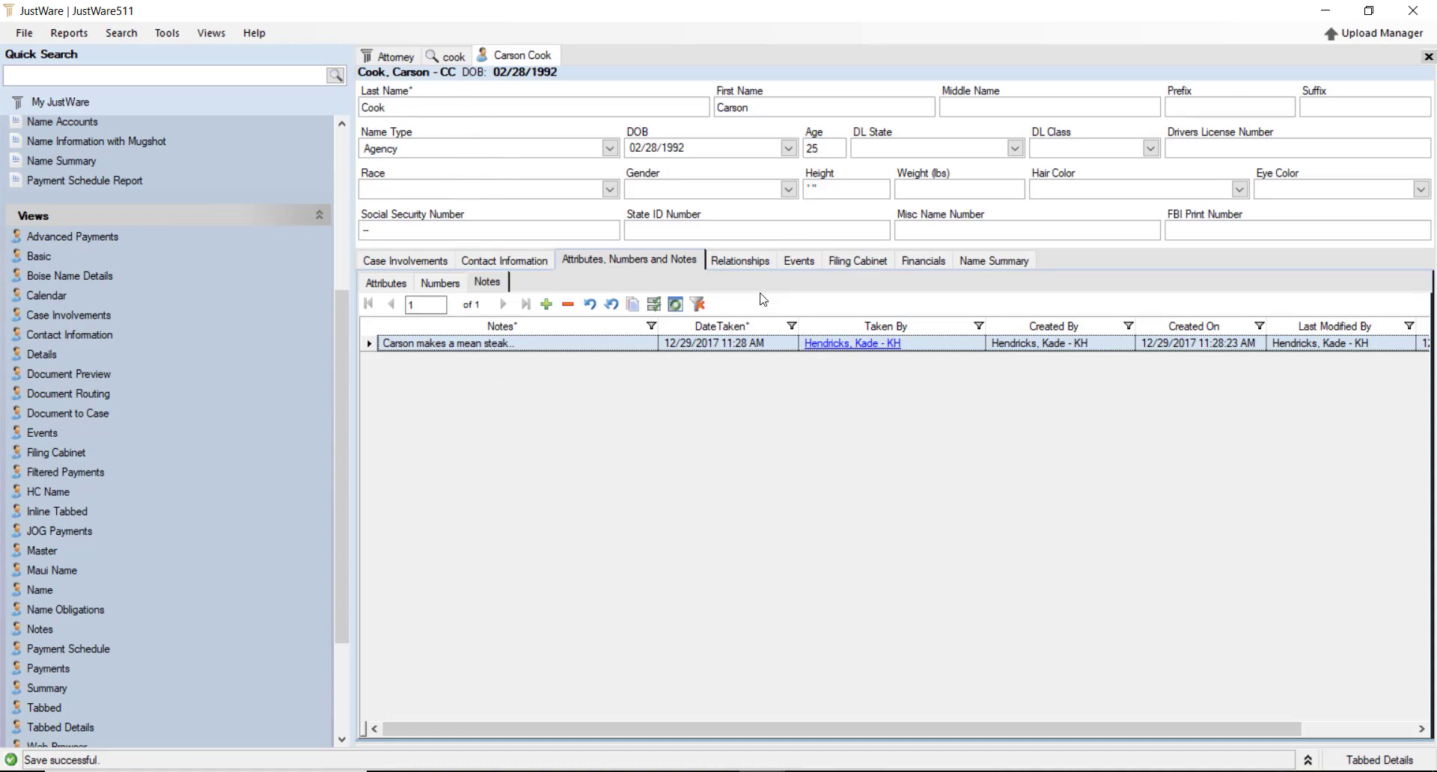
{"action": "left_click", "coordinate": [739, 260]}
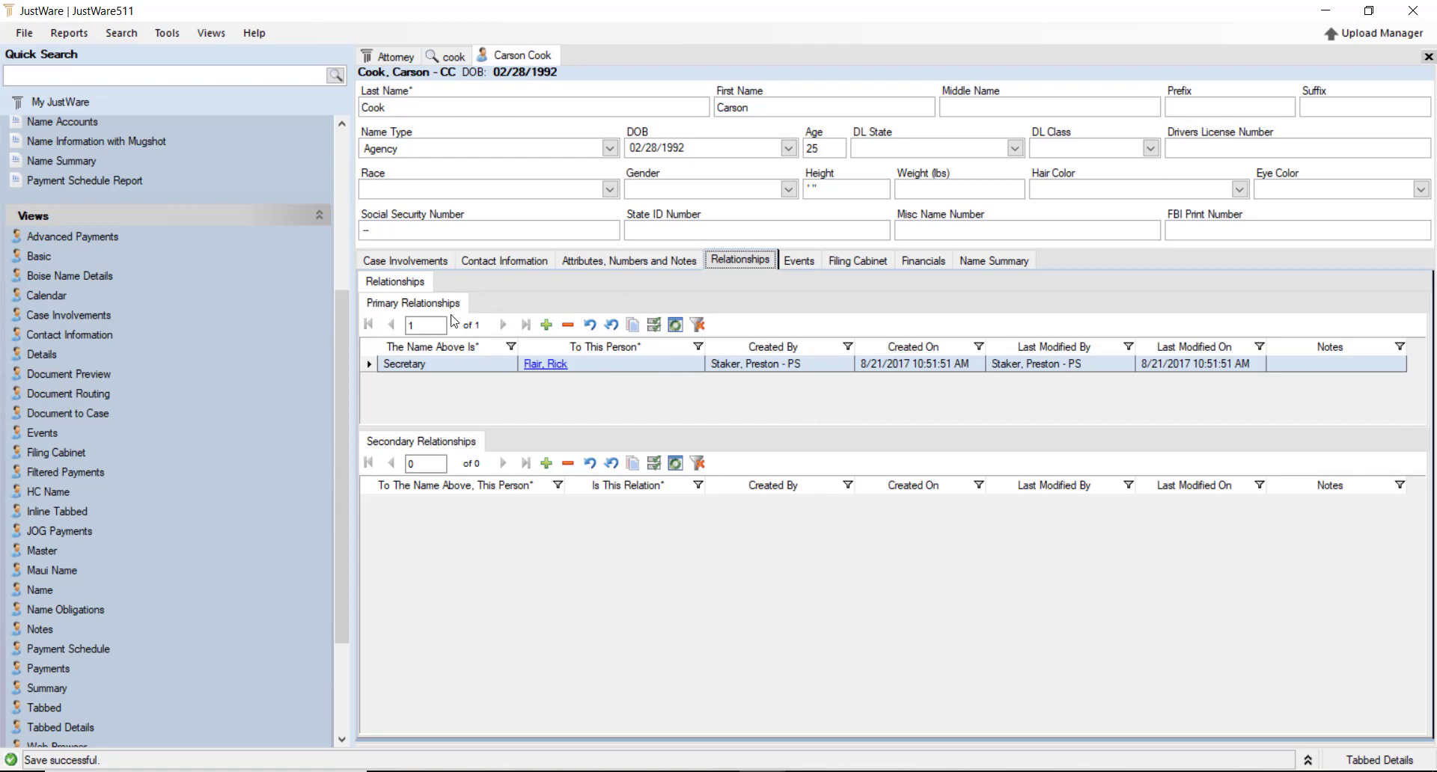
Link the newly created person as a primary Arch Enemy via Name Quick Search and save
{"action": "left_click", "coordinate": [488, 368]}
{"action": "left_click", "coordinate": [548, 327]}
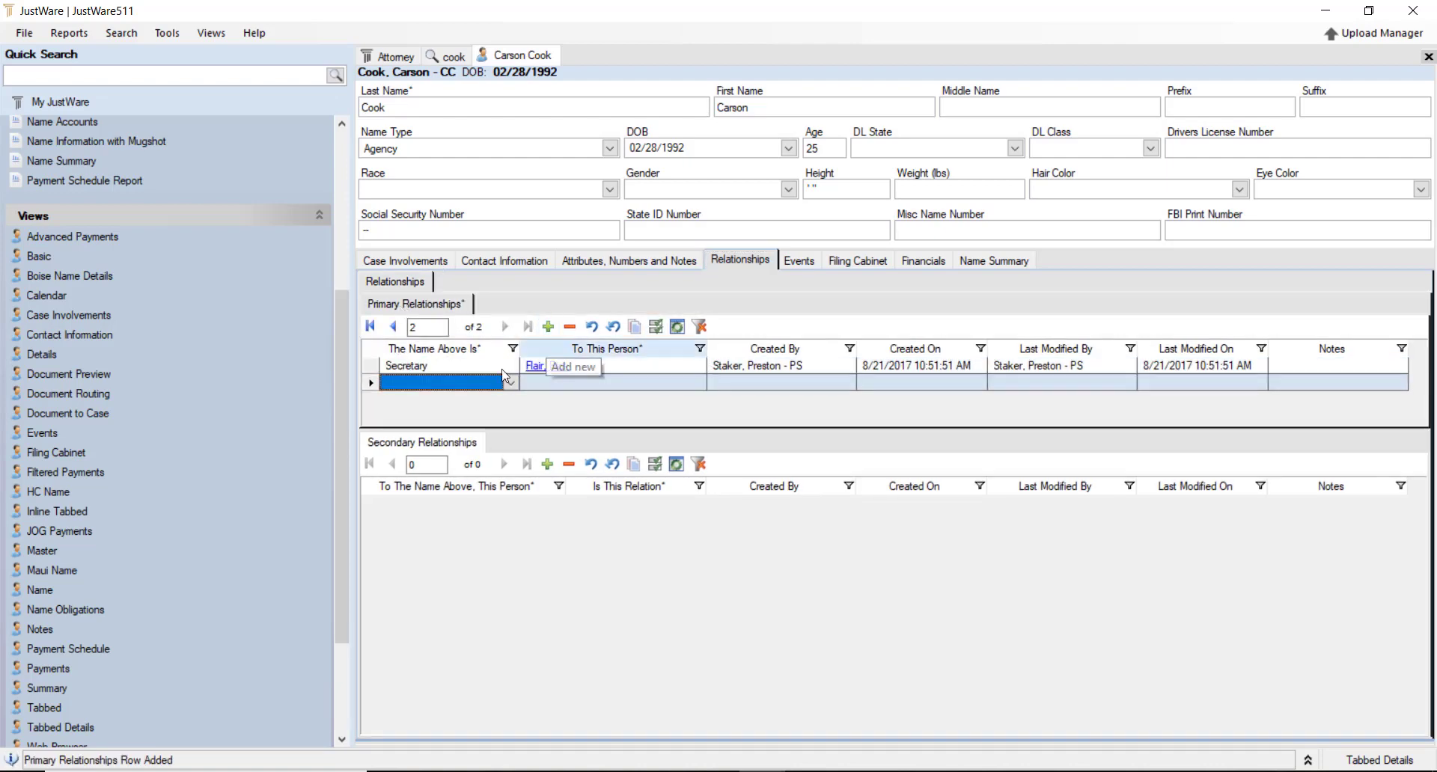
{"action": "left_click", "coordinate": [512, 384]}
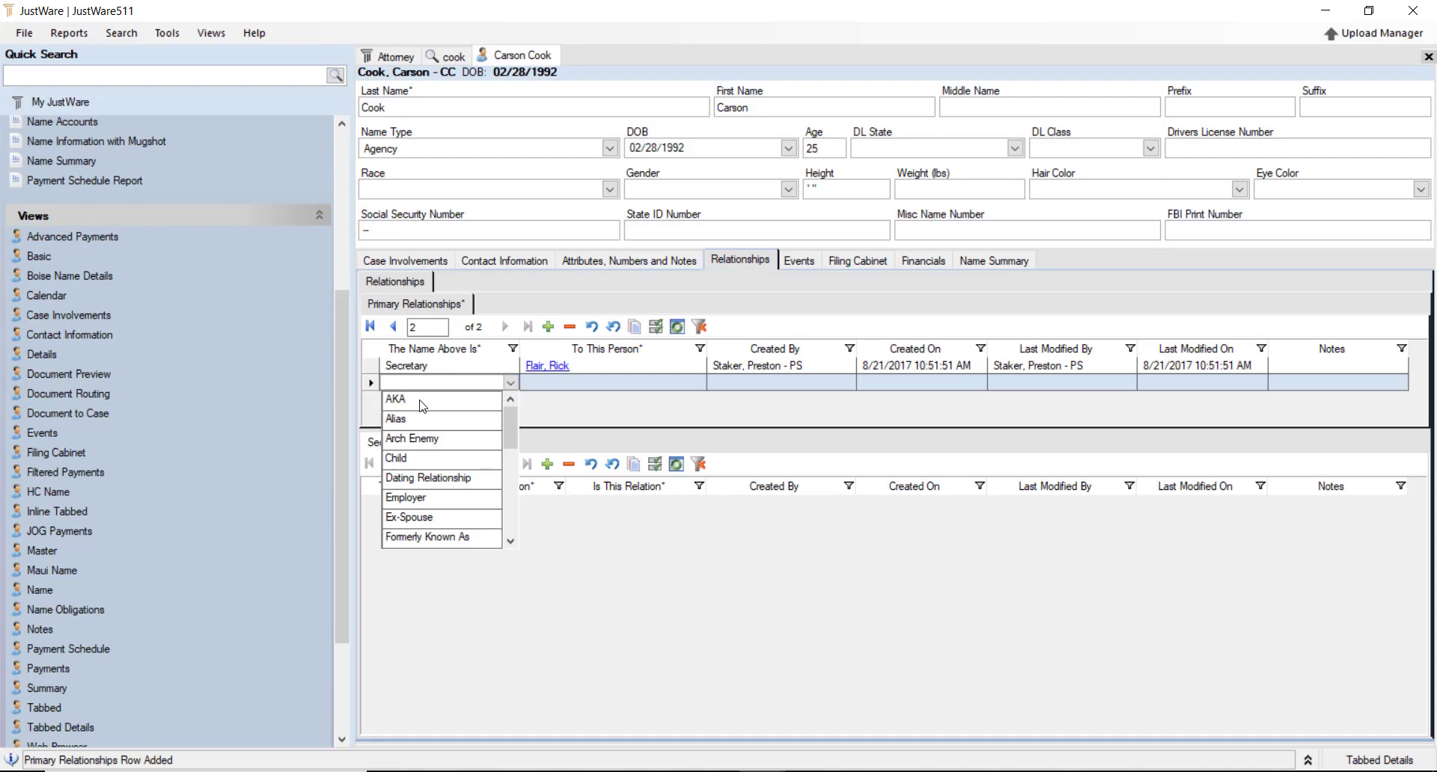
{"action": "left_click", "coordinate": [452, 443]}
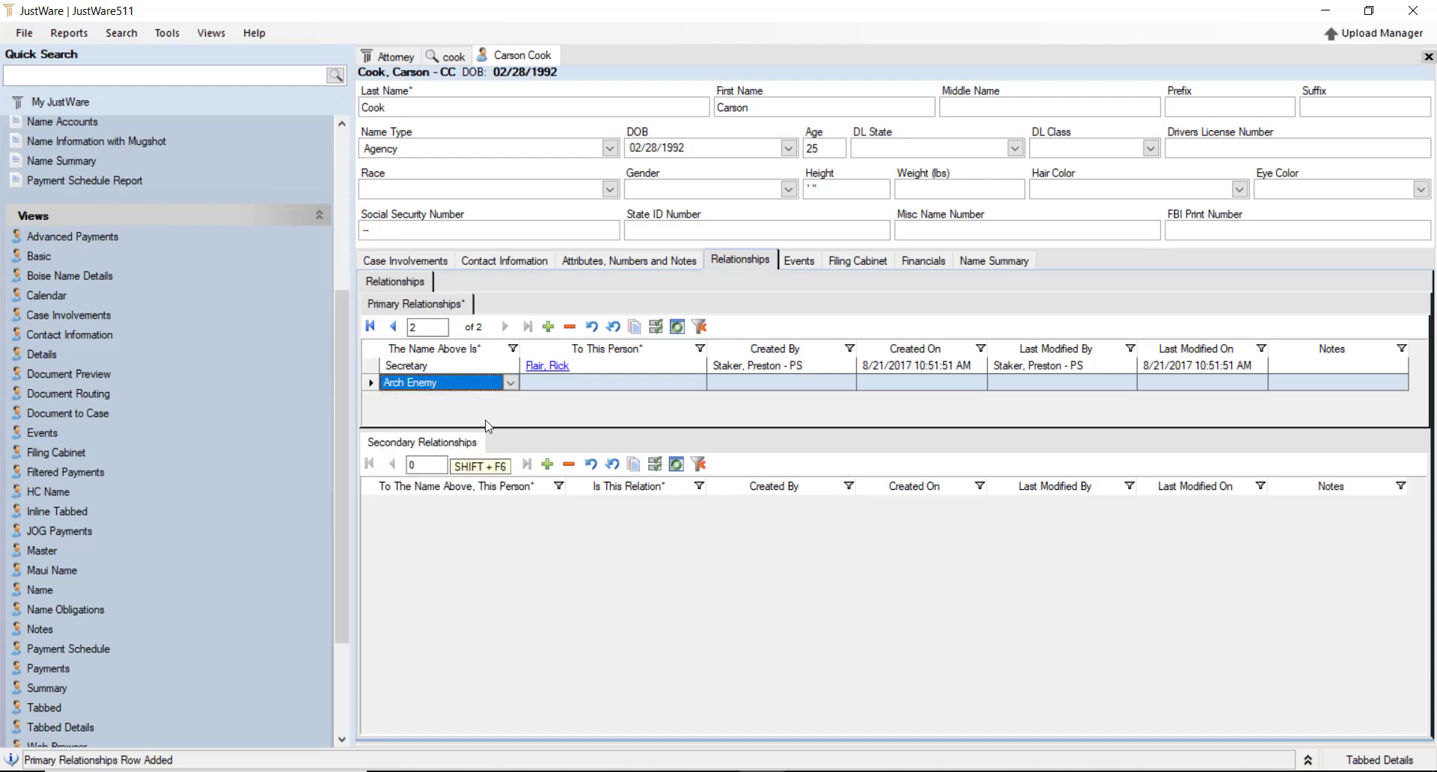
{"action": "left_click", "coordinate": [599, 383]}
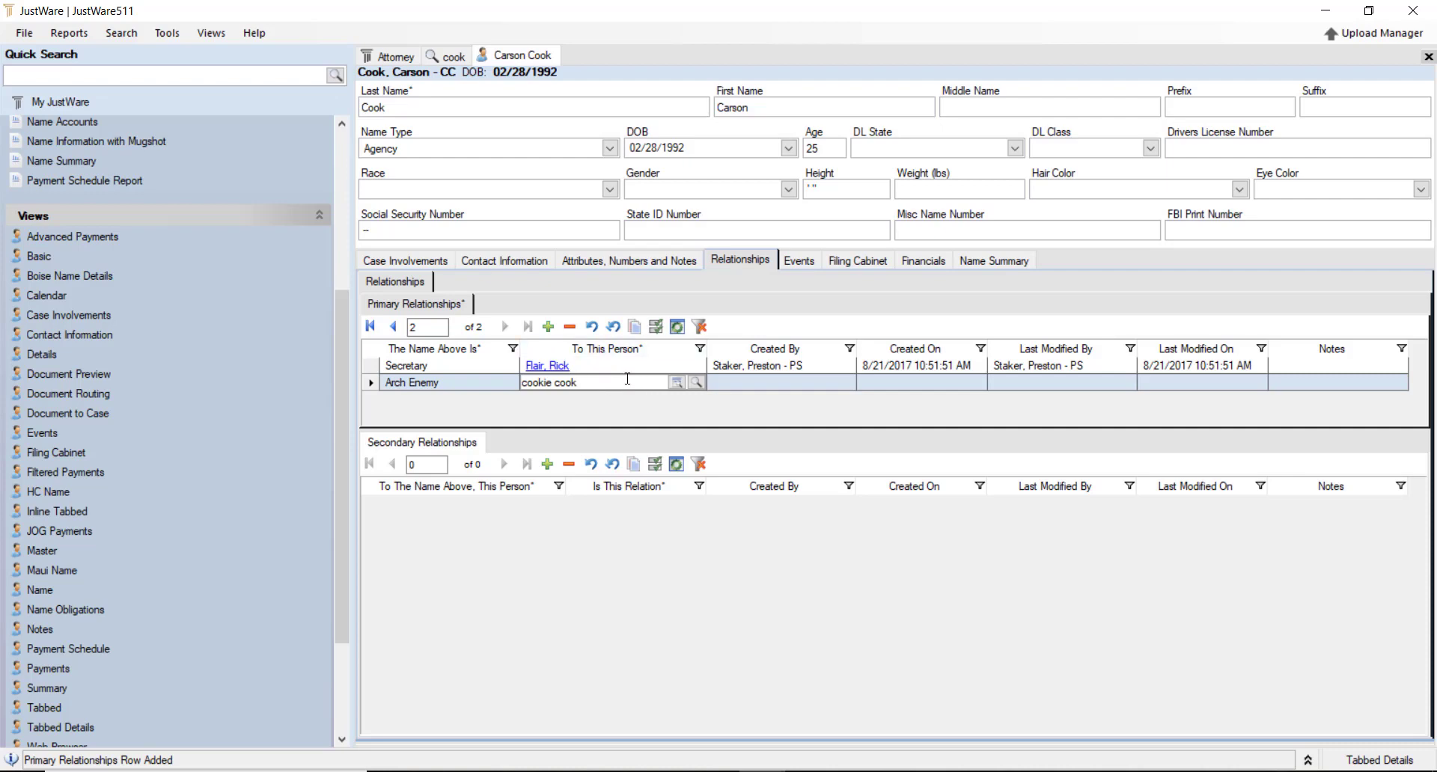
{"action": "left_click", "coordinate": [696, 383]}
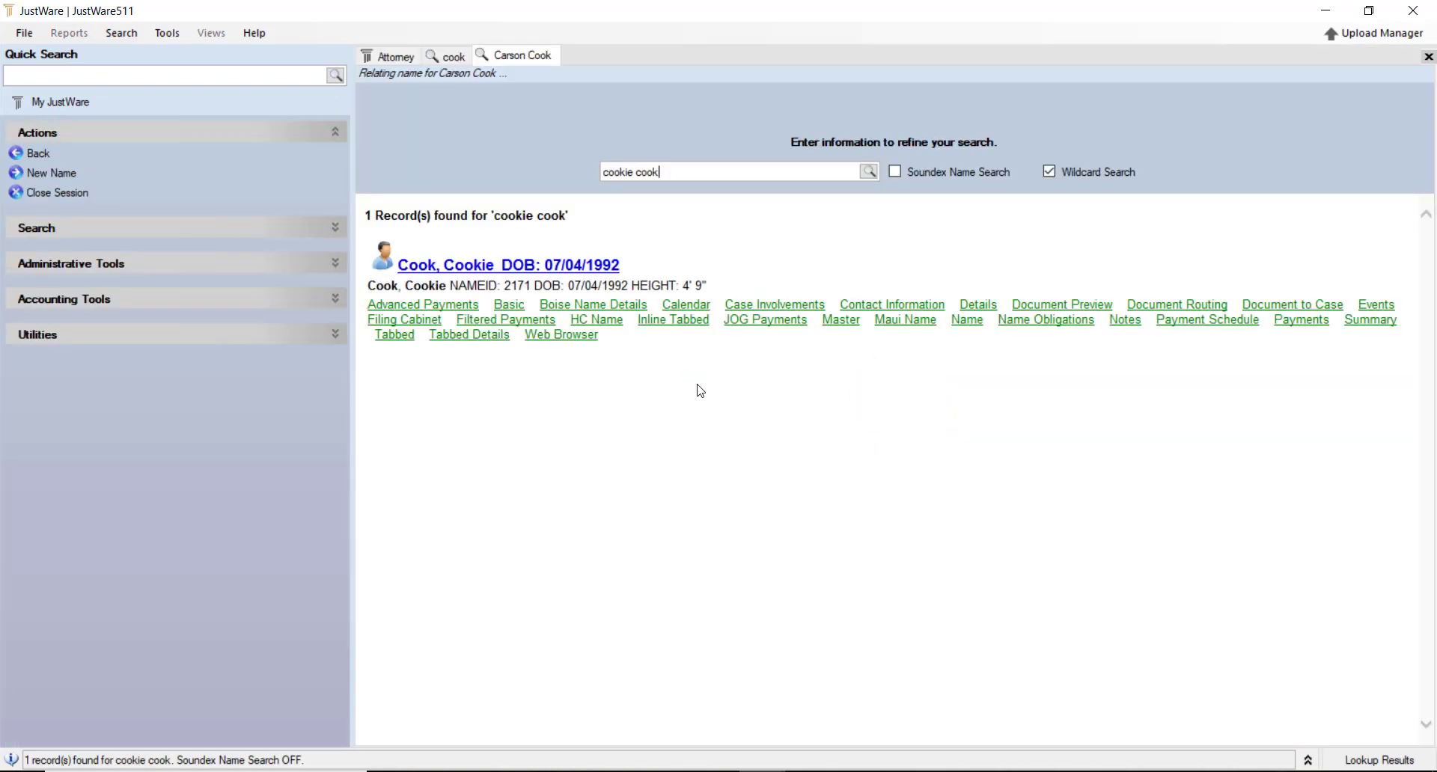
{"action": "left_click", "coordinate": [506, 265]}
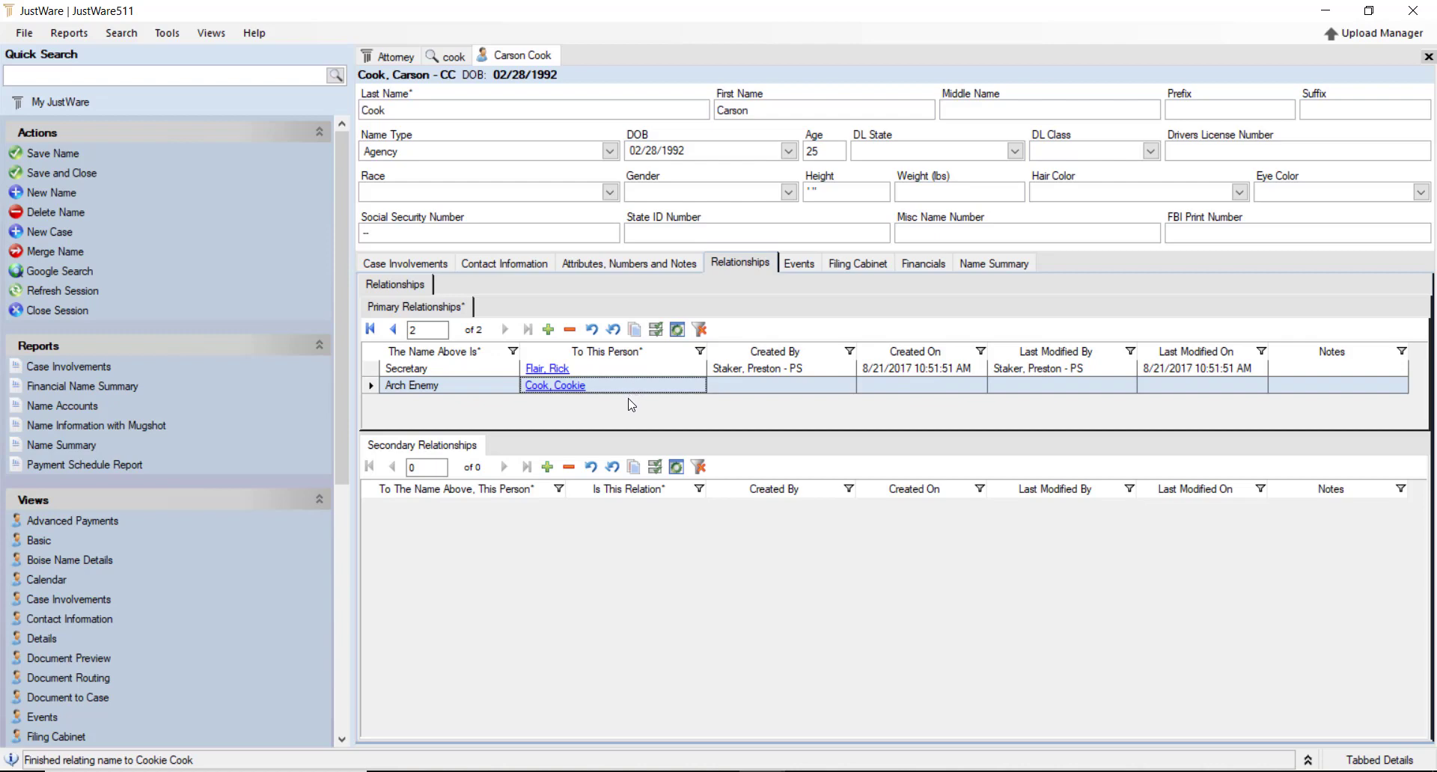
{"action": "key", "text": "ctrl+s"}
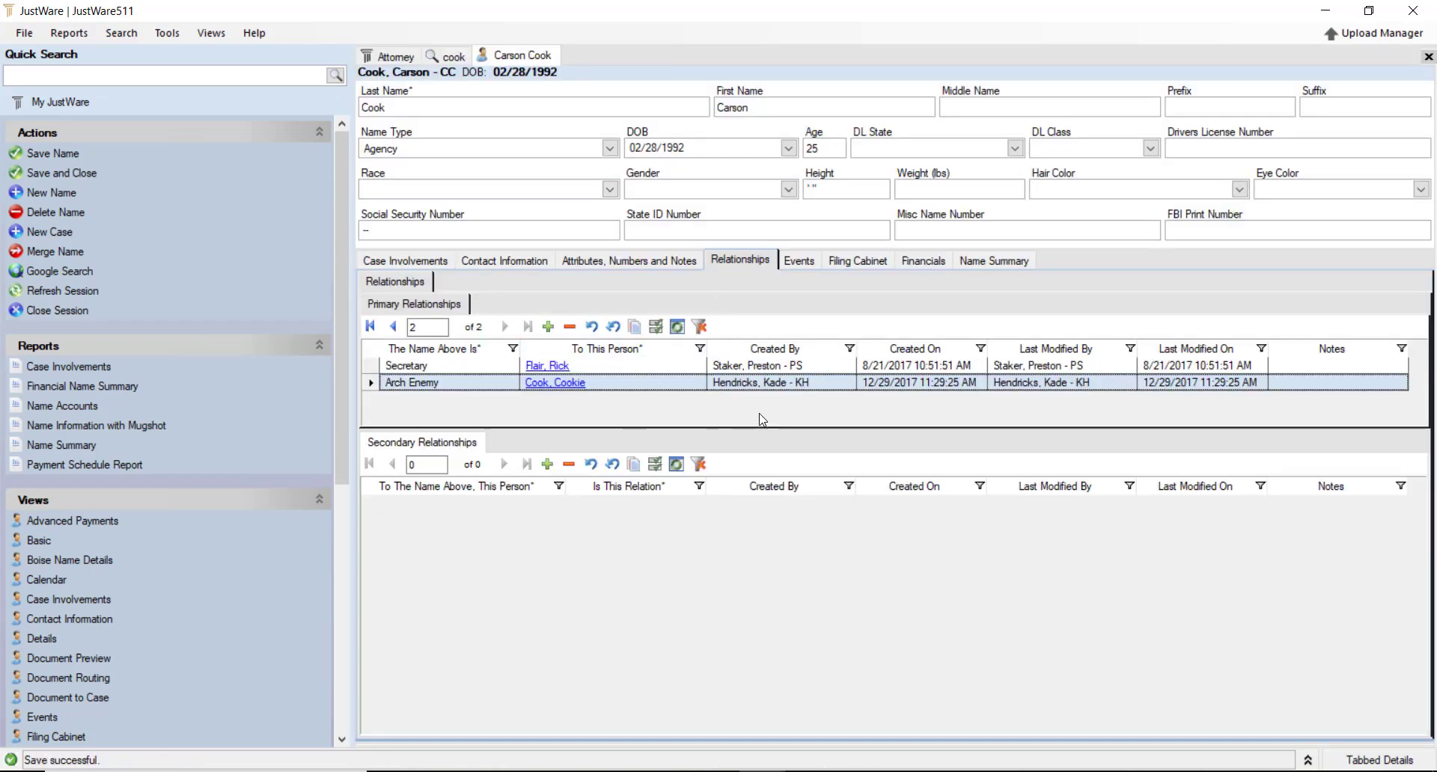
Open the Events section, showing the FIRST APPEARANCE event in Court Room A
{"action": "left_click", "coordinate": [801, 261]}
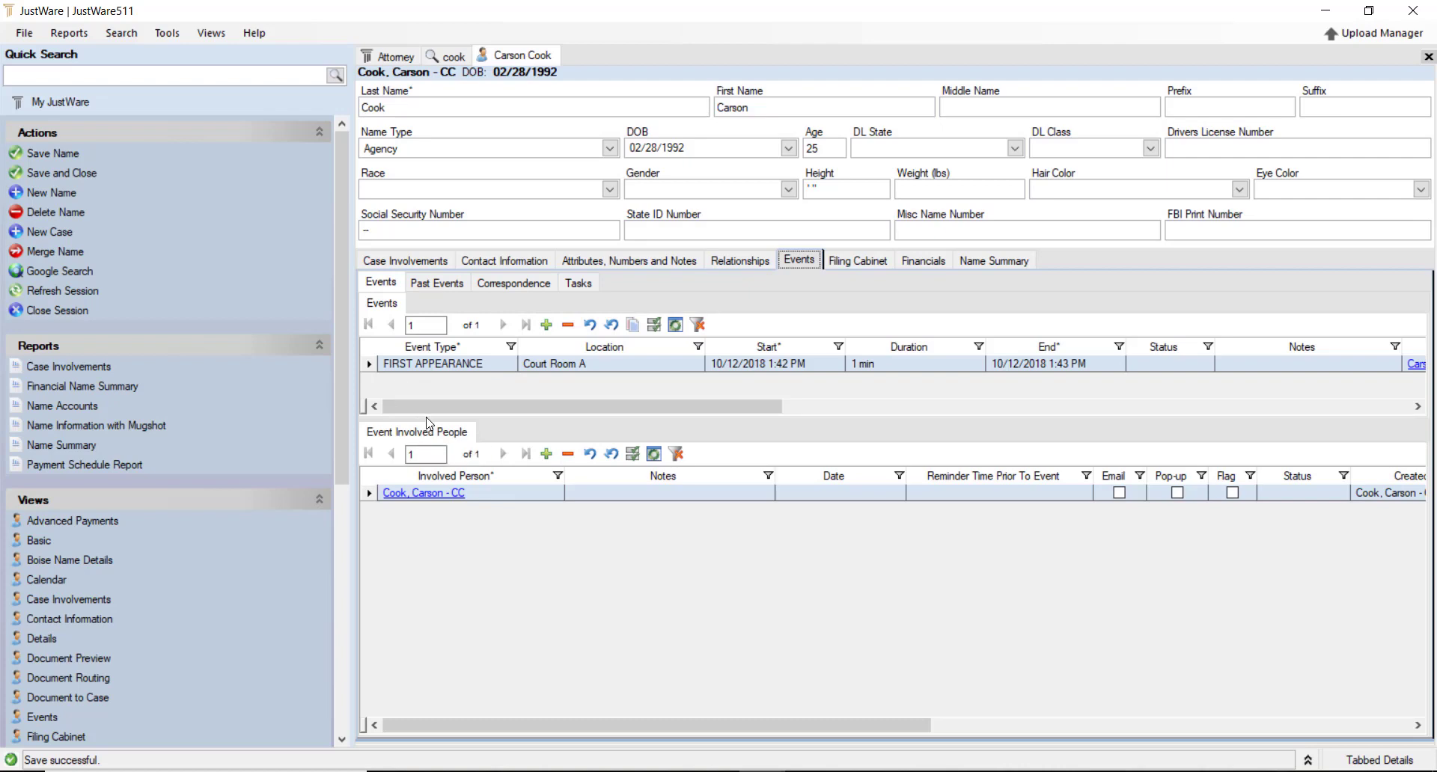
Add a new event row with type Execution and location Court Room 1
{"action": "left_click_drag", "start_coordinate": [429, 444], "coordinate": [429, 480]}
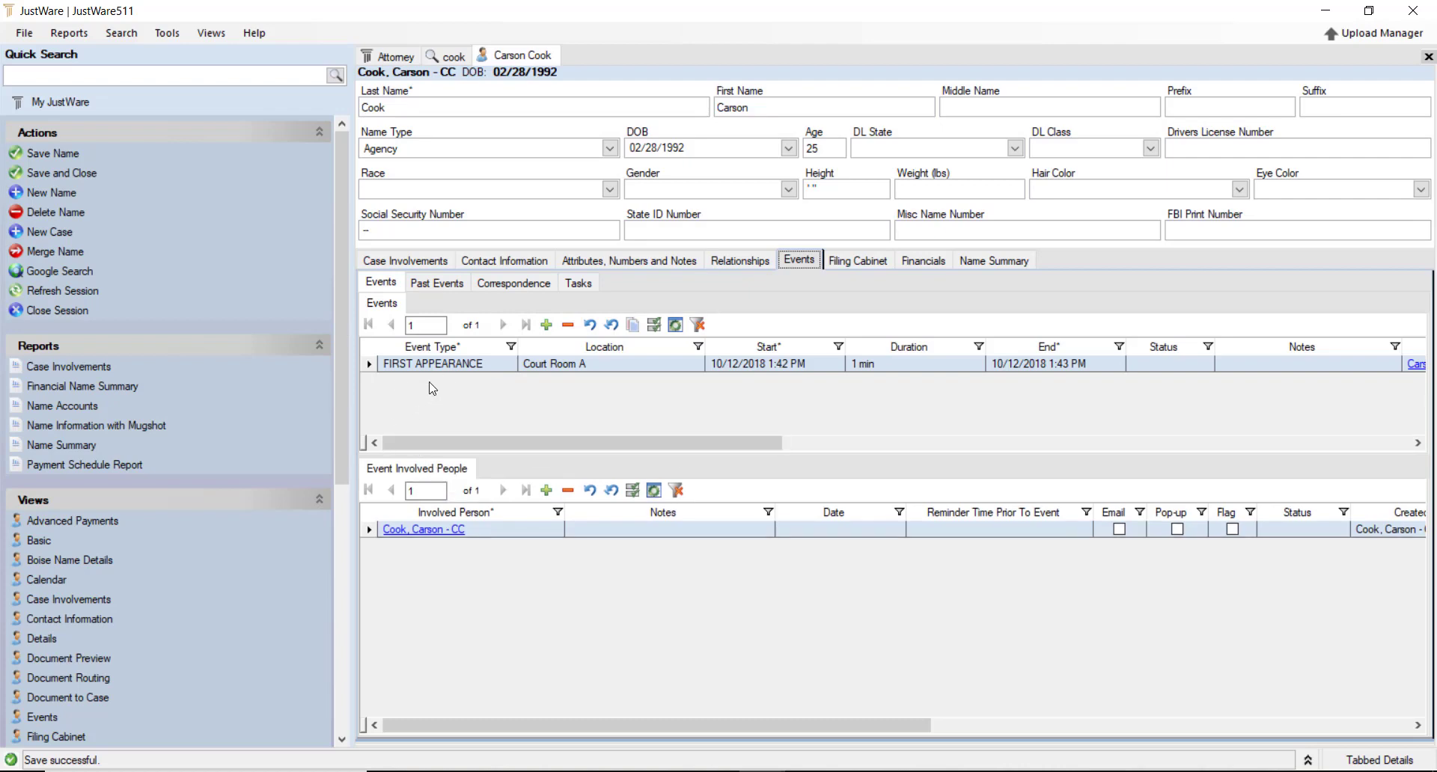
{"action": "left_click", "coordinate": [546, 325]}
{"action": "left_click", "coordinate": [512, 384]}
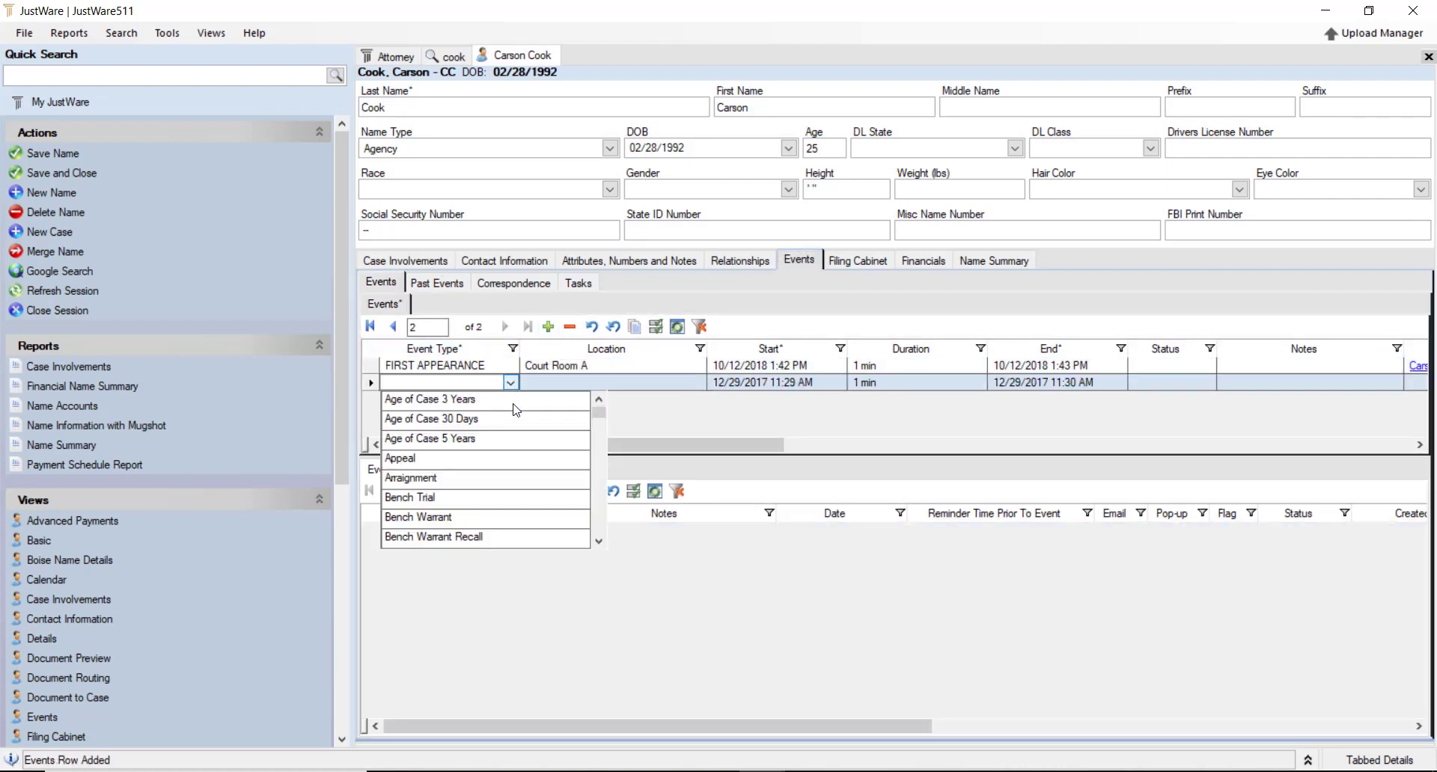
{"action": "scroll", "coordinate": [442, 490], "scroll_direction": "down", "scroll_amount": 2}
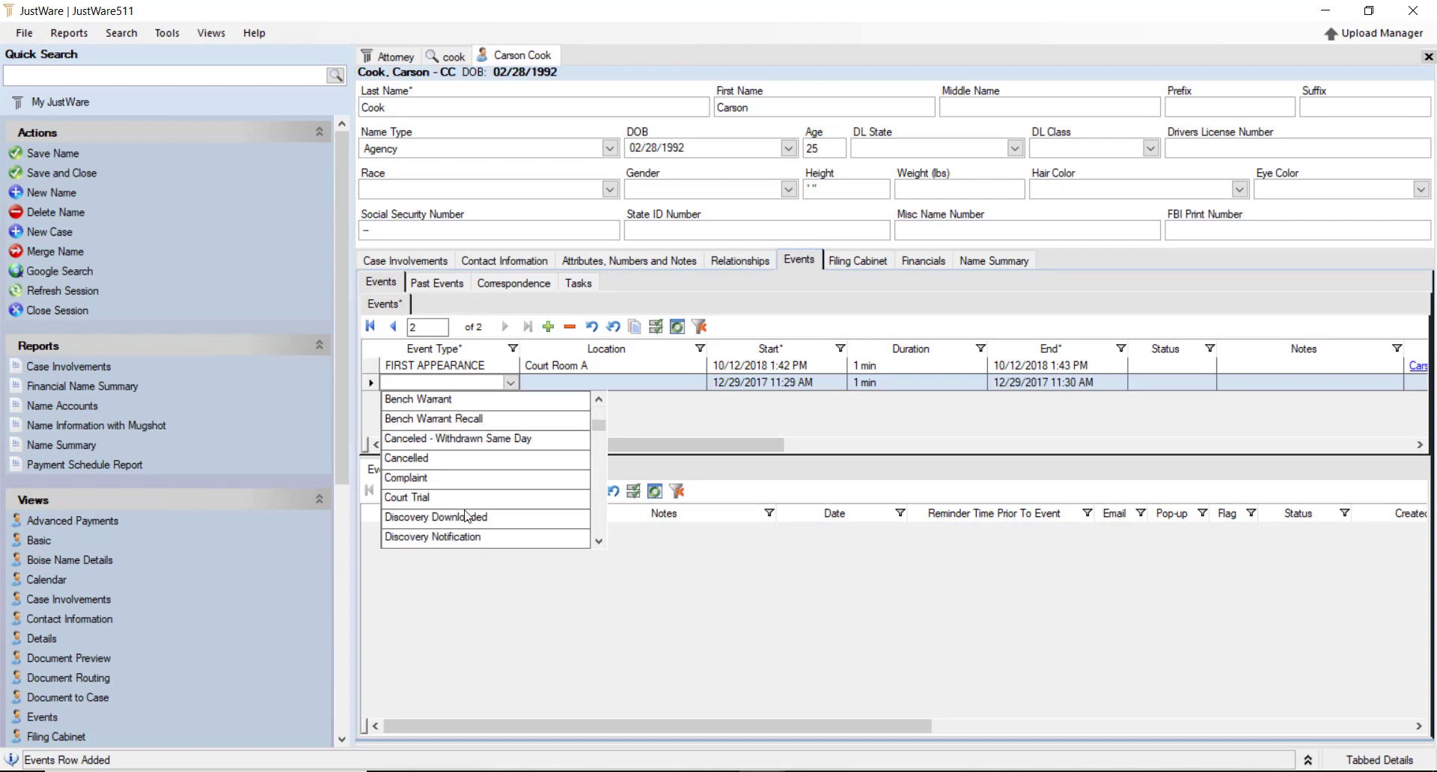
{"action": "scroll", "coordinate": [463, 449], "scroll_direction": "down", "scroll_amount": 1}
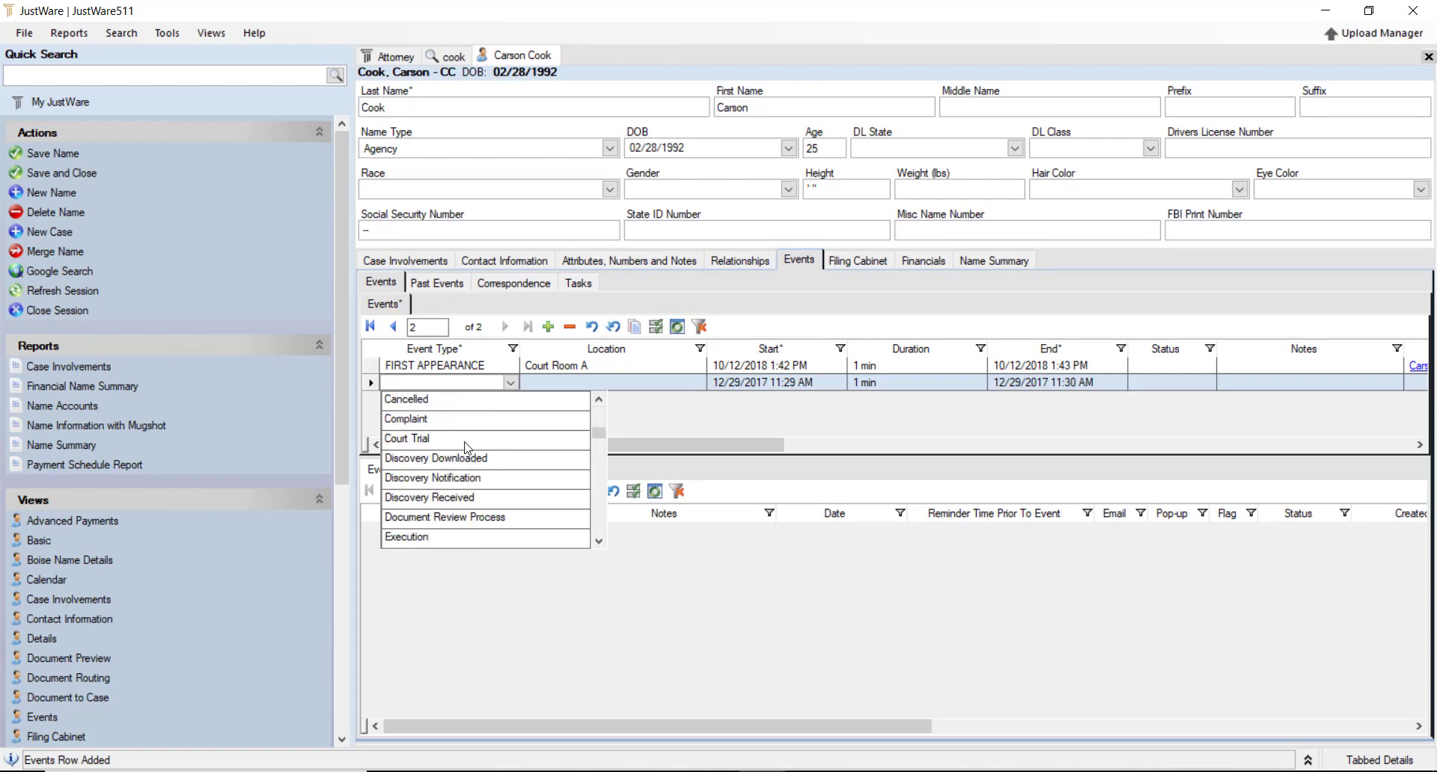
{"action": "scroll", "coordinate": [465, 447], "scroll_direction": "down", "scroll_amount": 1}
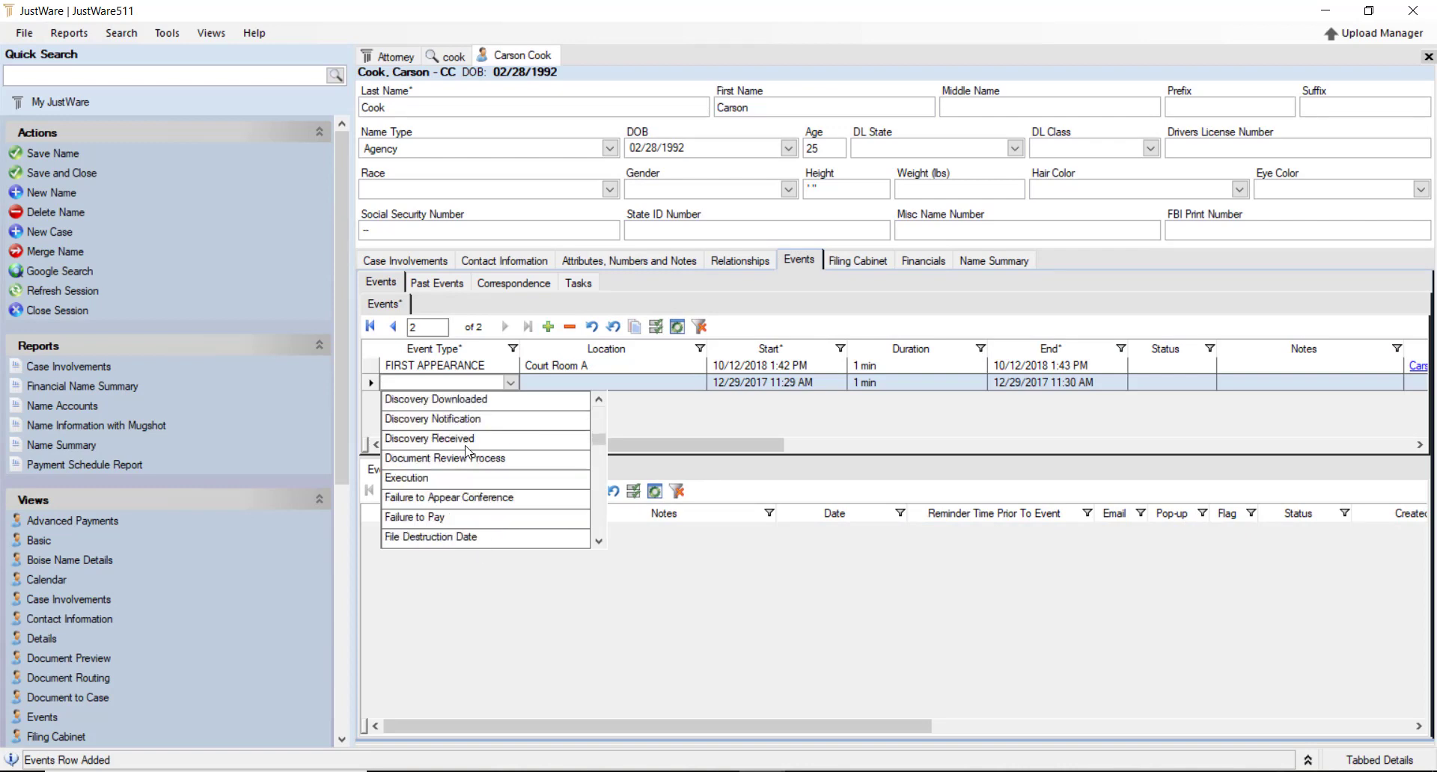
{"action": "left_click", "coordinate": [438, 479]}
{"action": "left_click", "coordinate": [658, 383]}
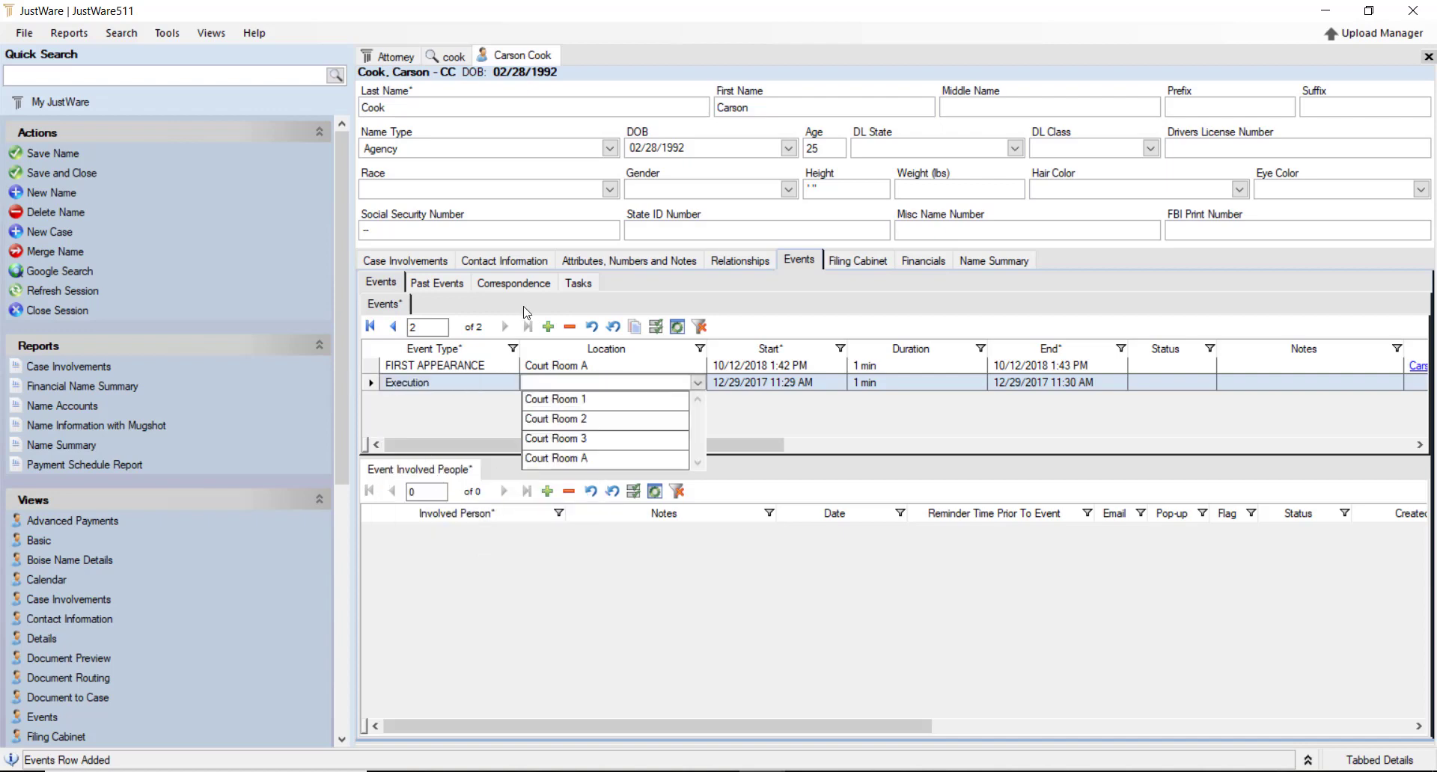
{"action": "left_click", "coordinate": [628, 400]}
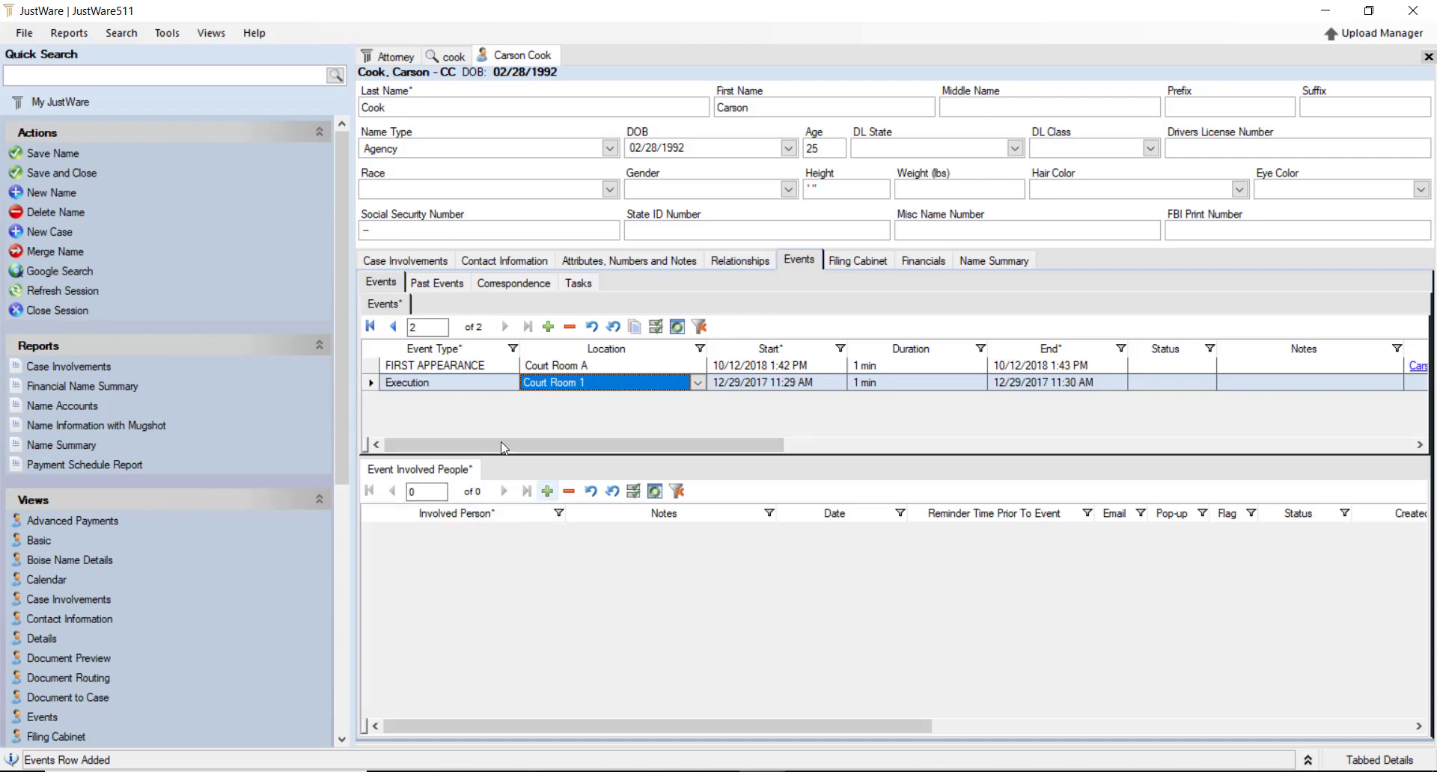
{"action": "left_click", "coordinate": [371, 367]}
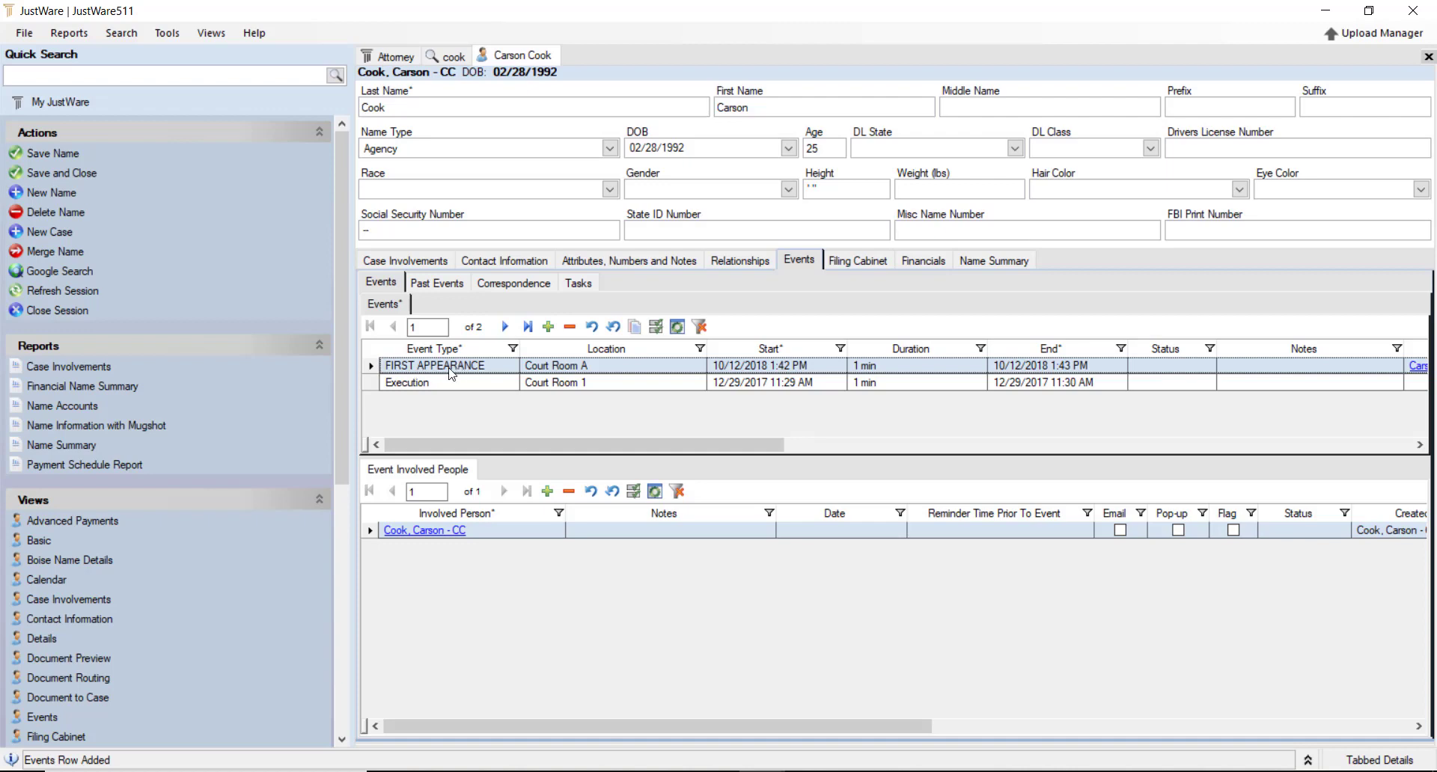
{"action": "left_click", "coordinate": [379, 382]}
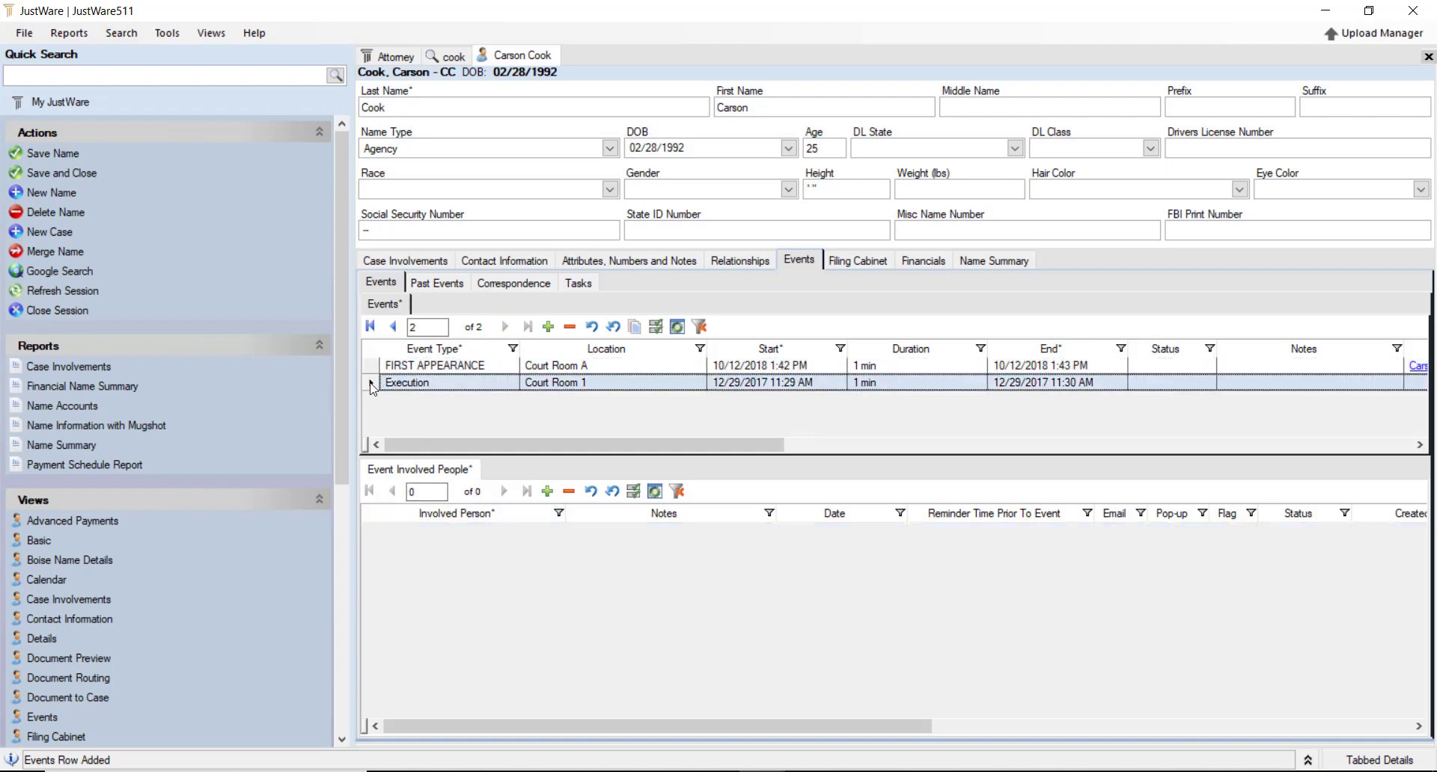
Relate the defense attorney to the Execution event through an all-names search
{"action": "left_click", "coordinate": [549, 492]}
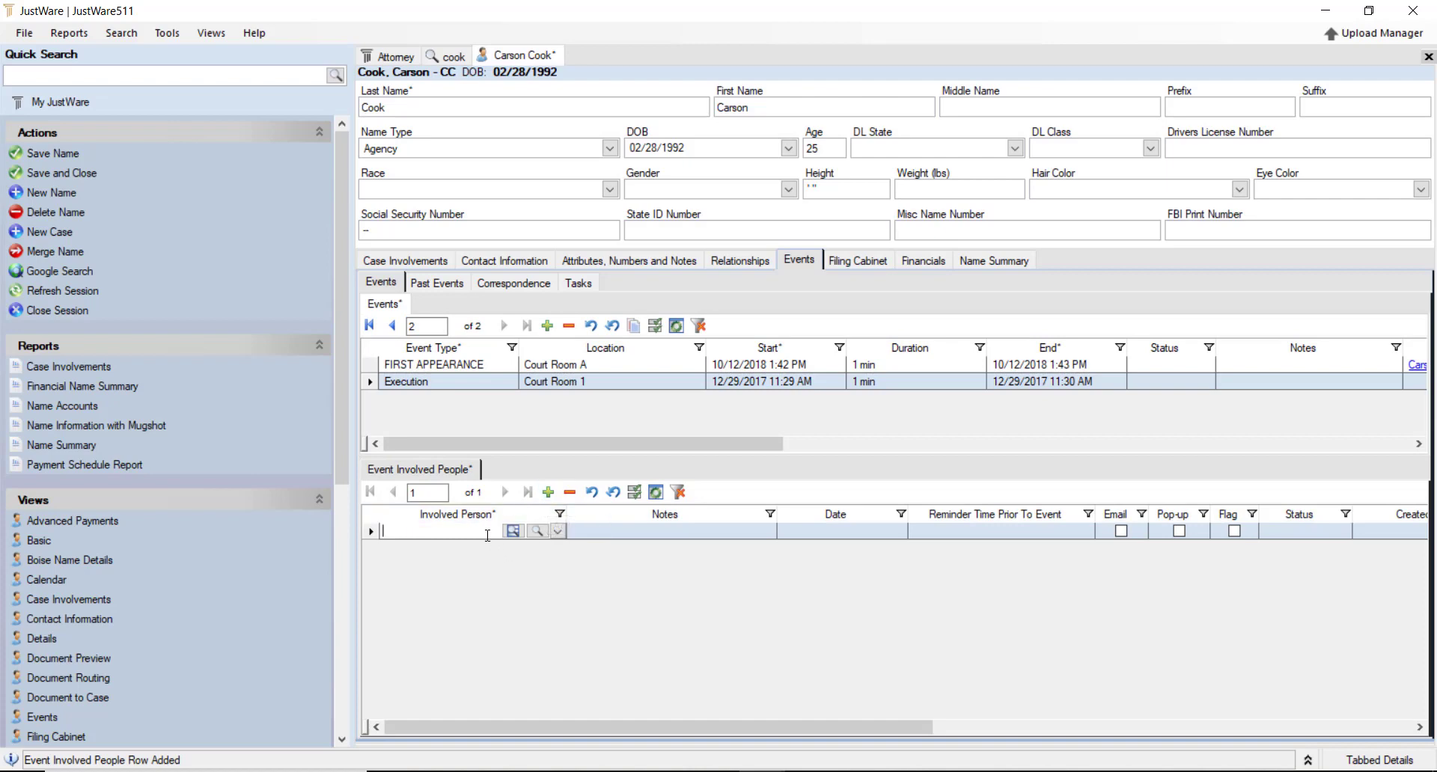
{"action": "type", "text": "pre"}
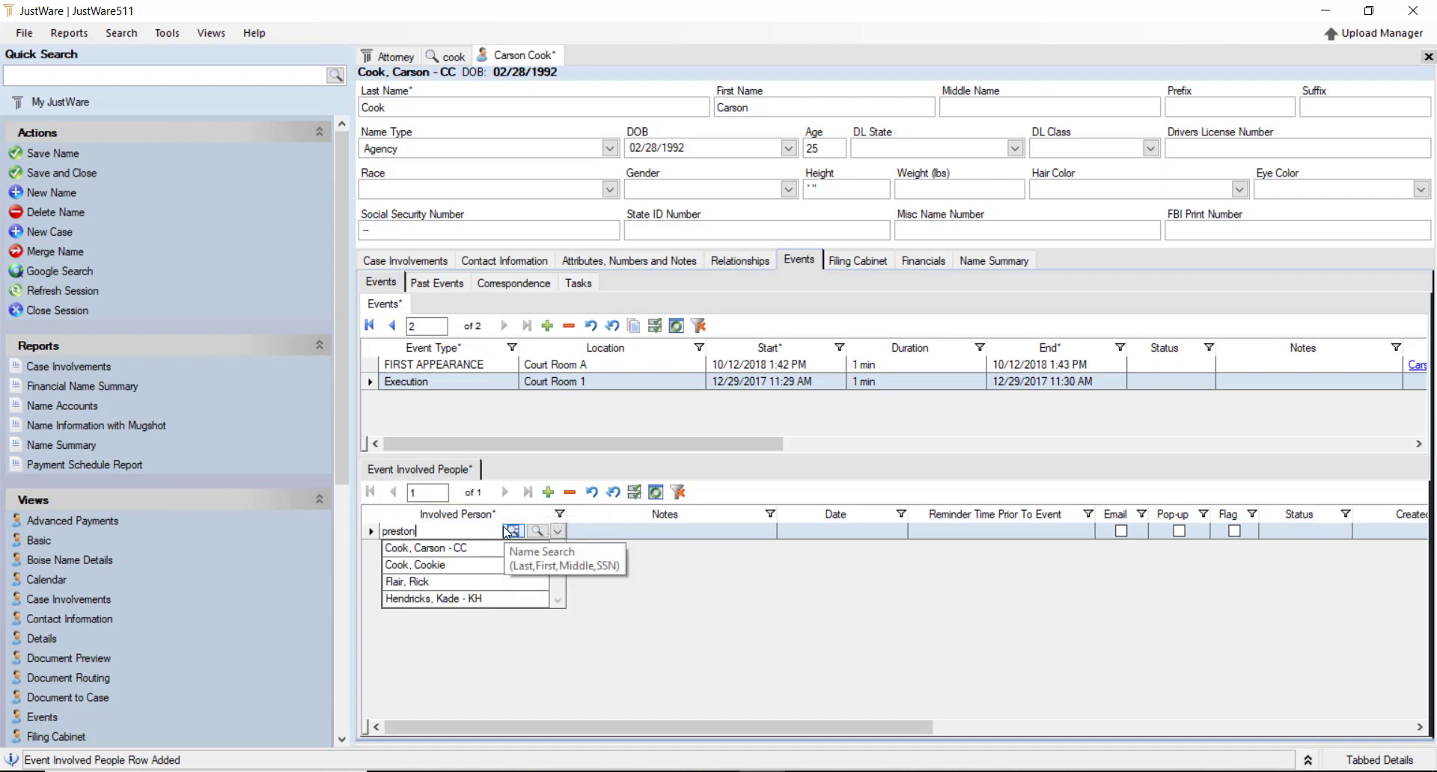
{"action": "type", "text": "ston"}
{"action": "left_click", "coordinate": [507, 530]}
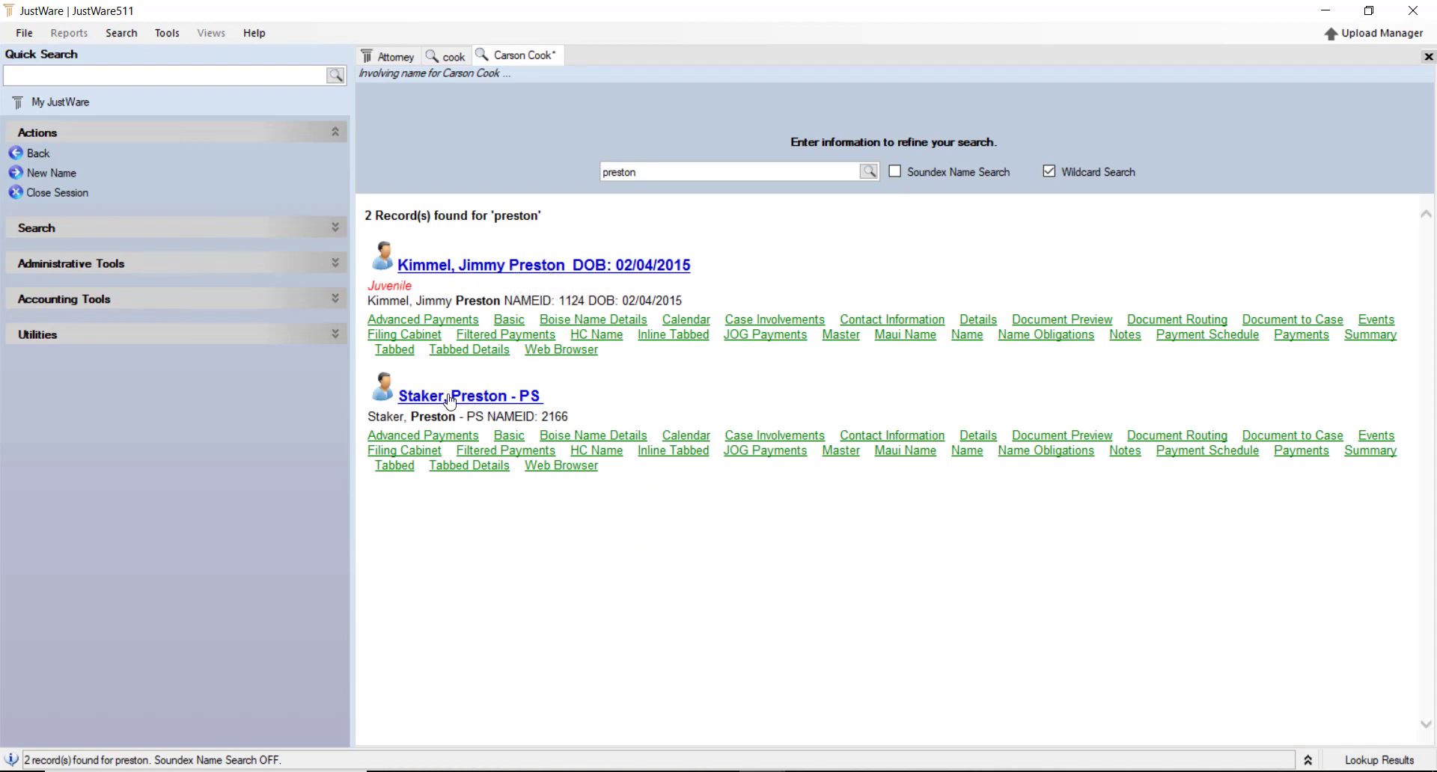
{"action": "left_click", "coordinate": [479, 395]}
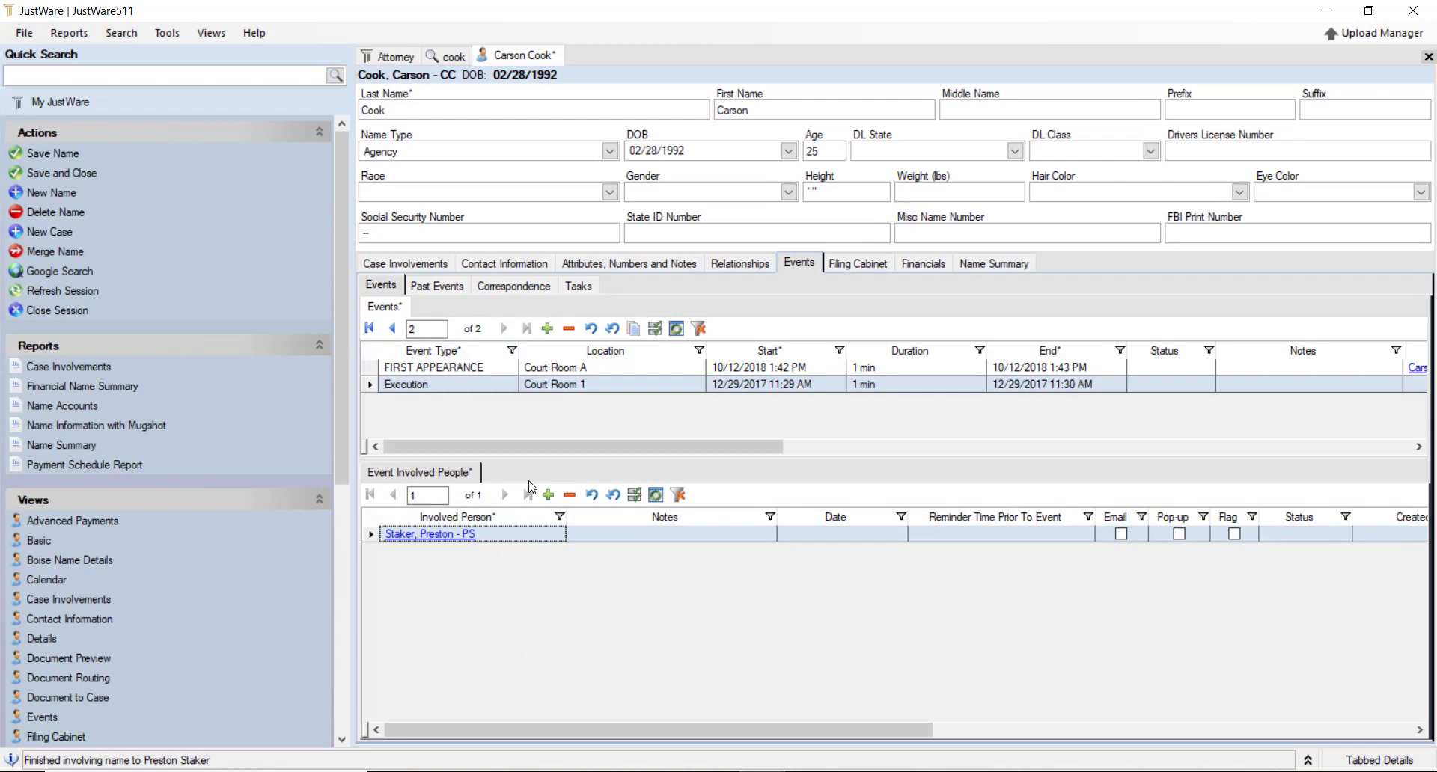
Add the defendant as a second involved person and save the record
{"action": "left_click", "coordinate": [550, 496]}
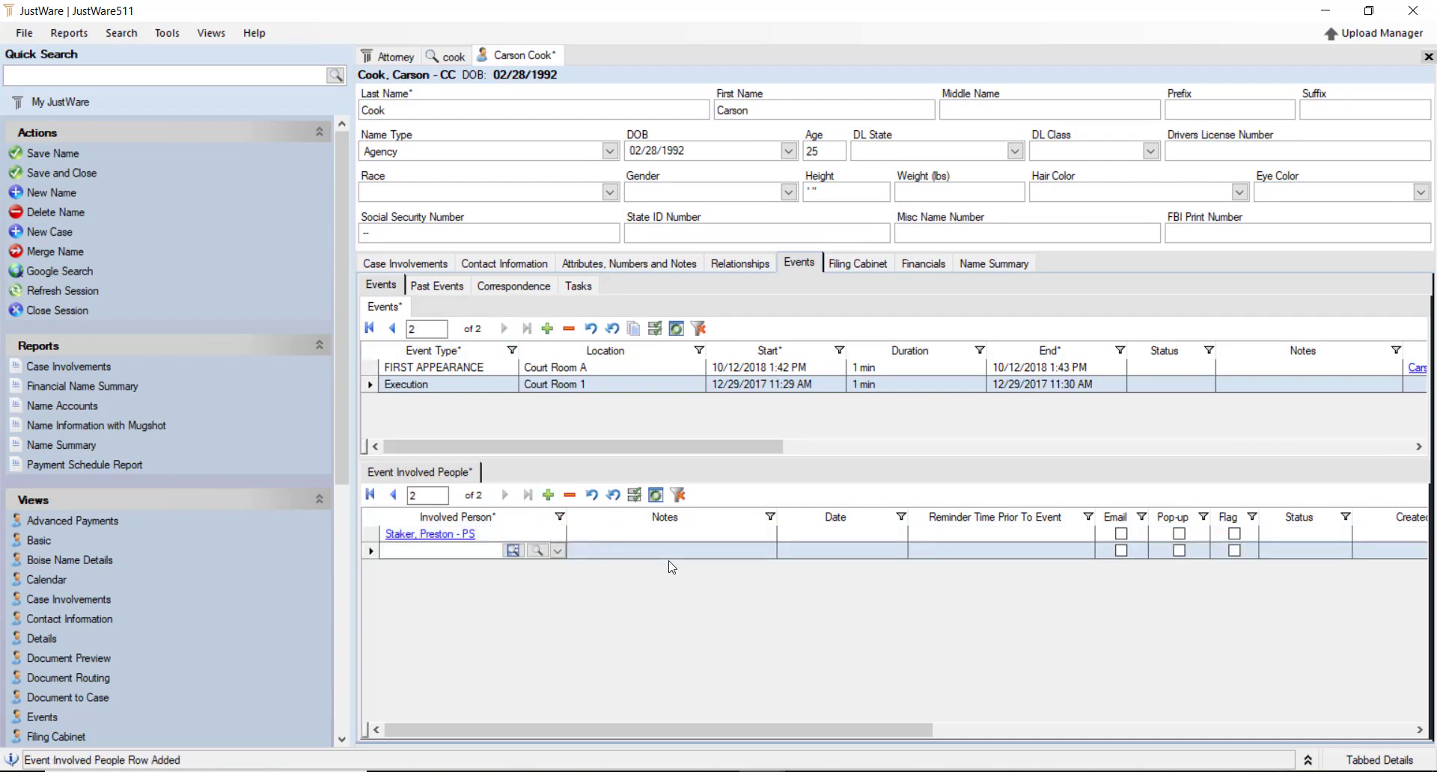
{"action": "type", "text": "Car"}
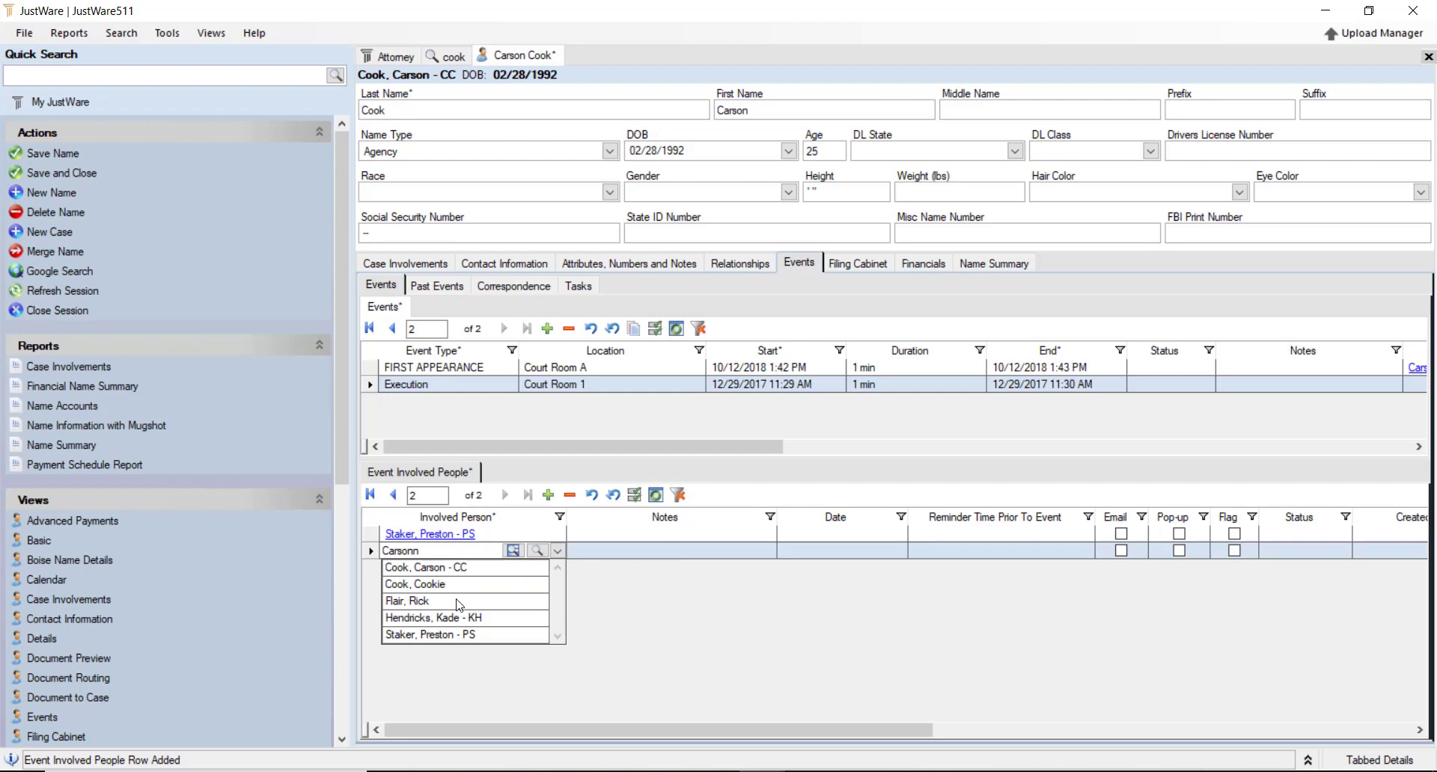
{"action": "type", "text": "sonn"}
{"action": "left_click", "coordinate": [431, 569]}
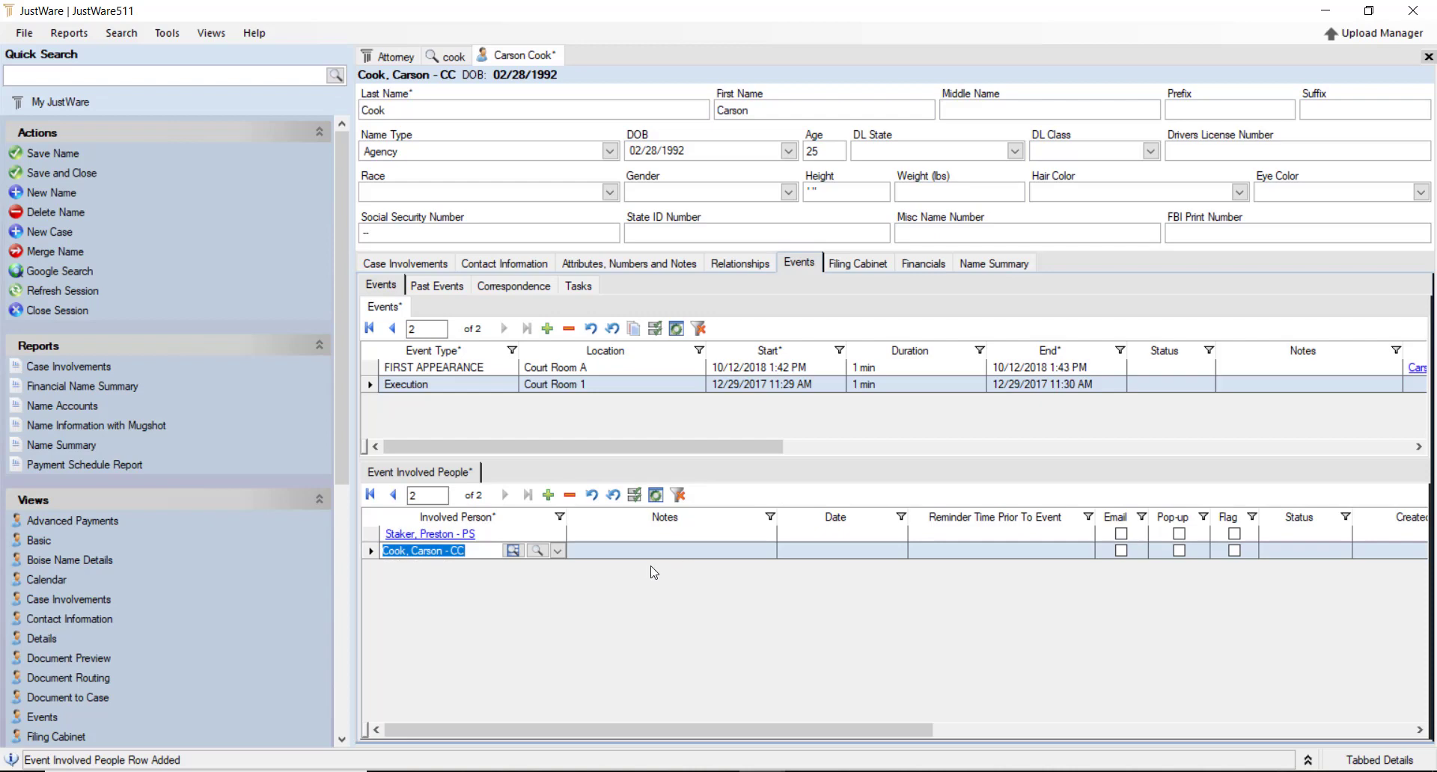
{"action": "key", "text": "ctrl+s"}
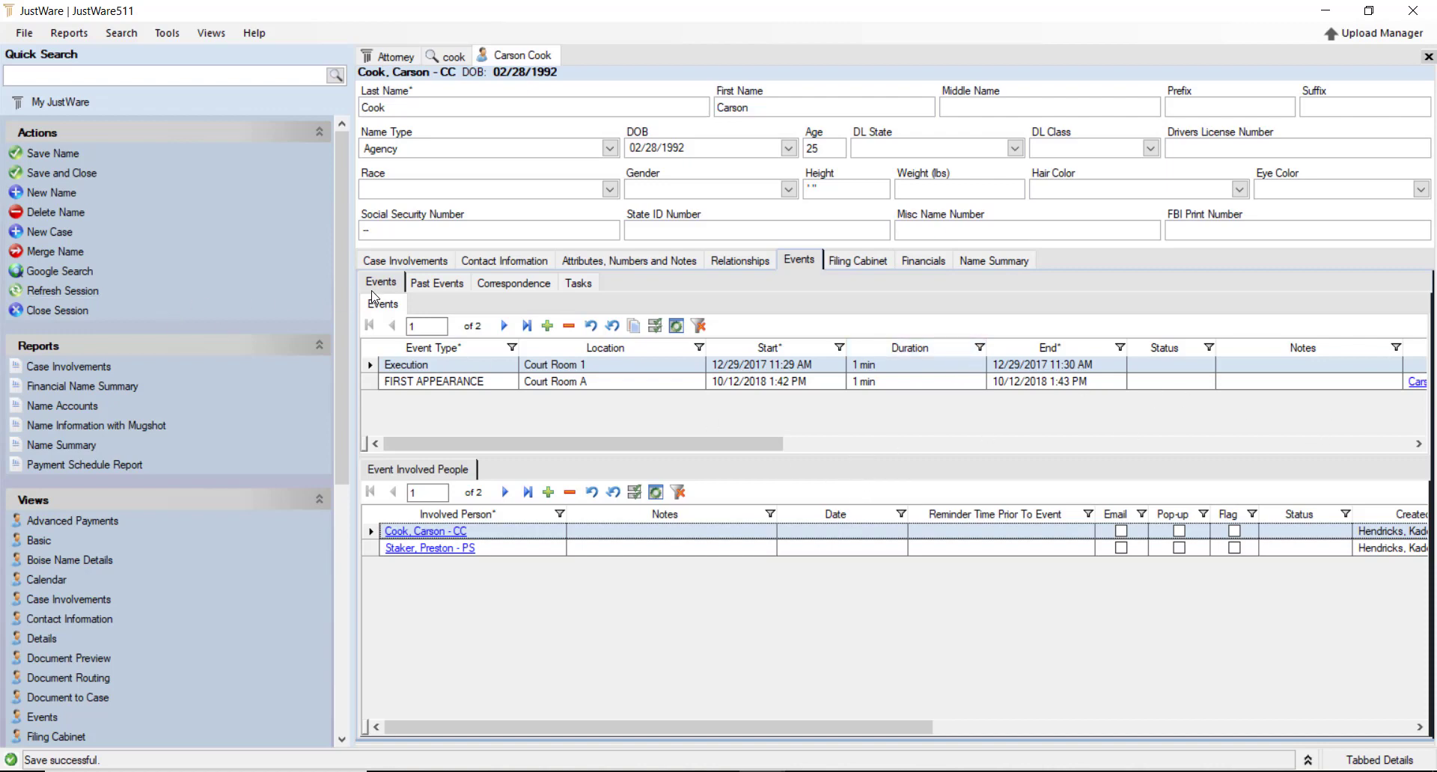
Step through Past Events and Correspondence to the Tasks list with its existing Call task
{"action": "left_click", "coordinate": [438, 284]}
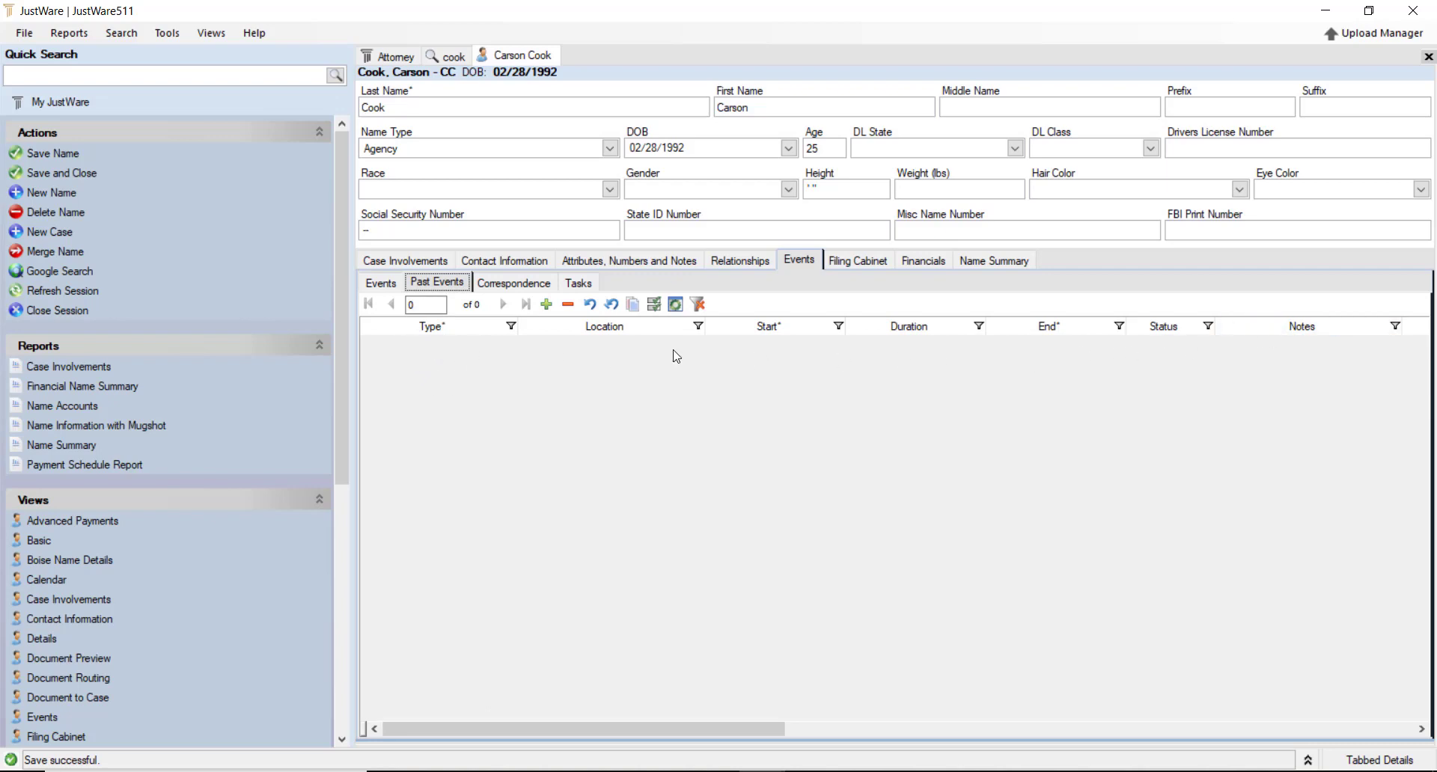
{"action": "left_click", "coordinate": [514, 283]}
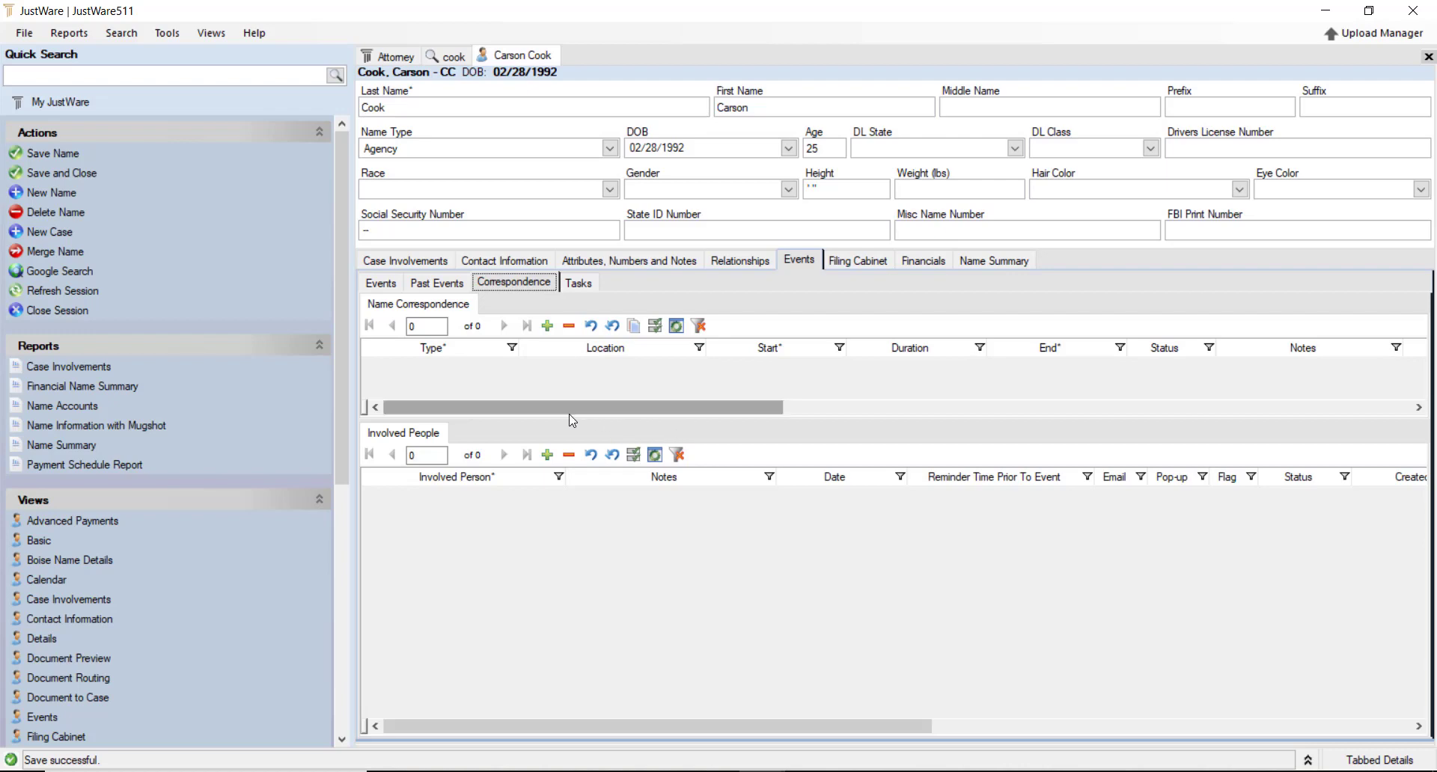
{"action": "left_click", "coordinate": [577, 284]}
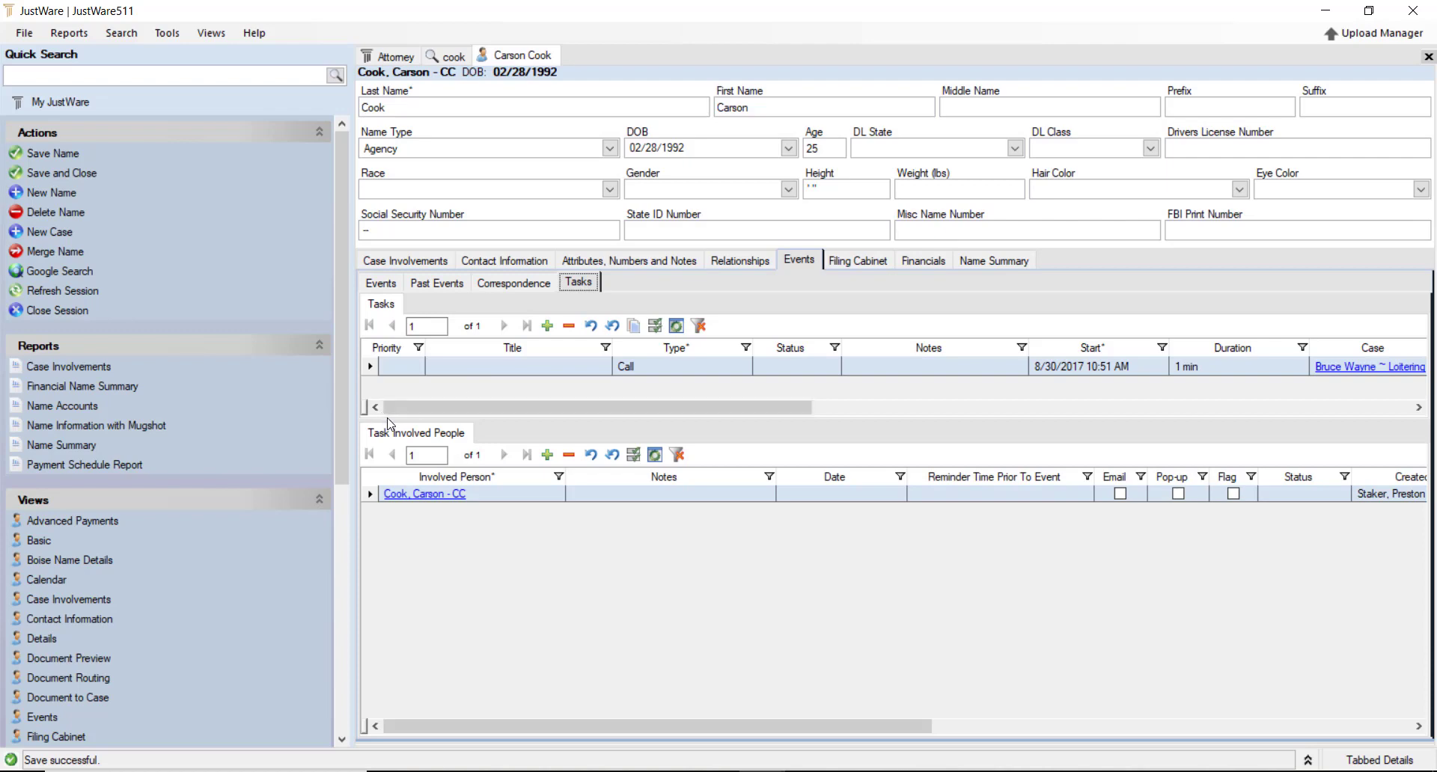
Enlarge the tasks grid and add a new task titled 'Return voicemails'
{"action": "left_click_drag", "start_coordinate": [390, 423], "coordinate": [398, 527]}
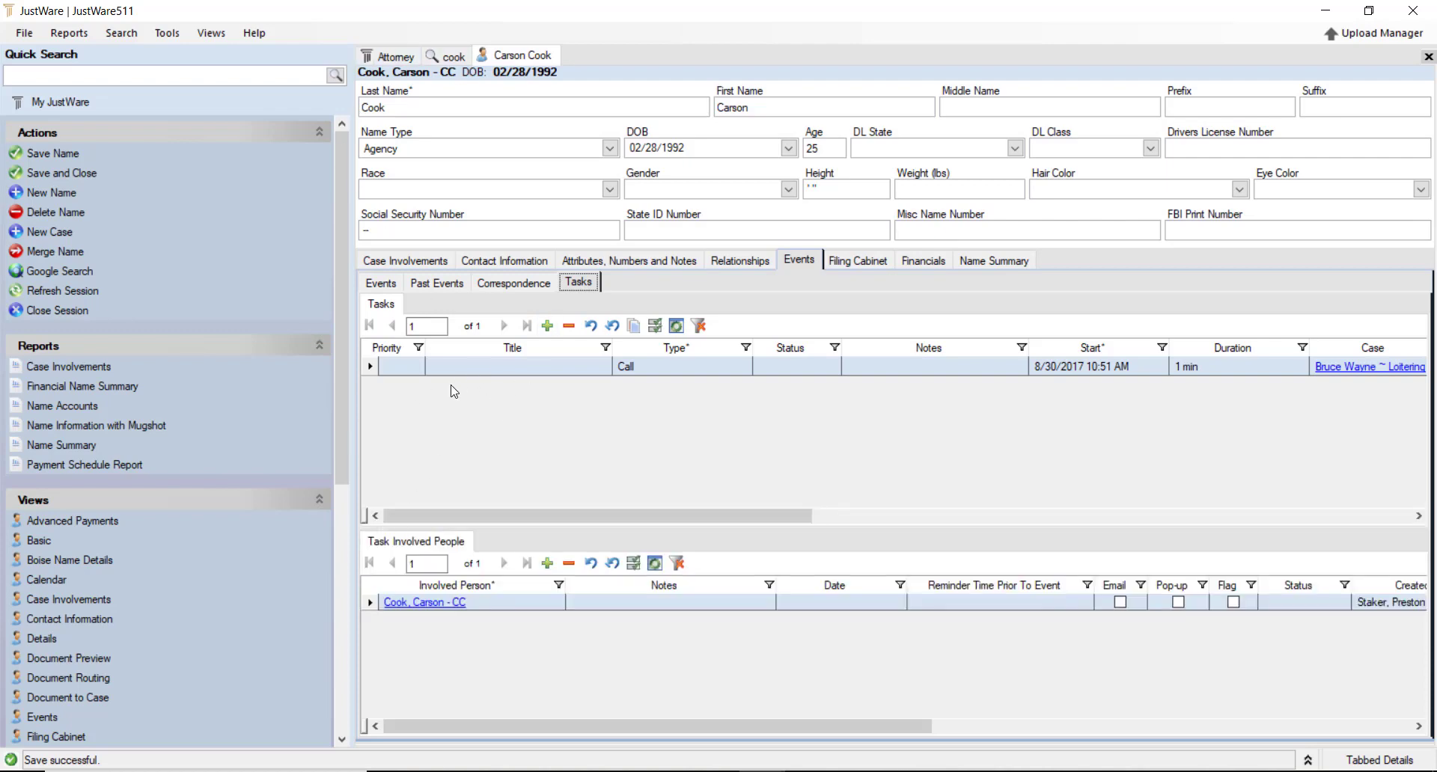
{"action": "left_click", "coordinate": [547, 326]}
{"action": "left_click", "coordinate": [524, 387]}
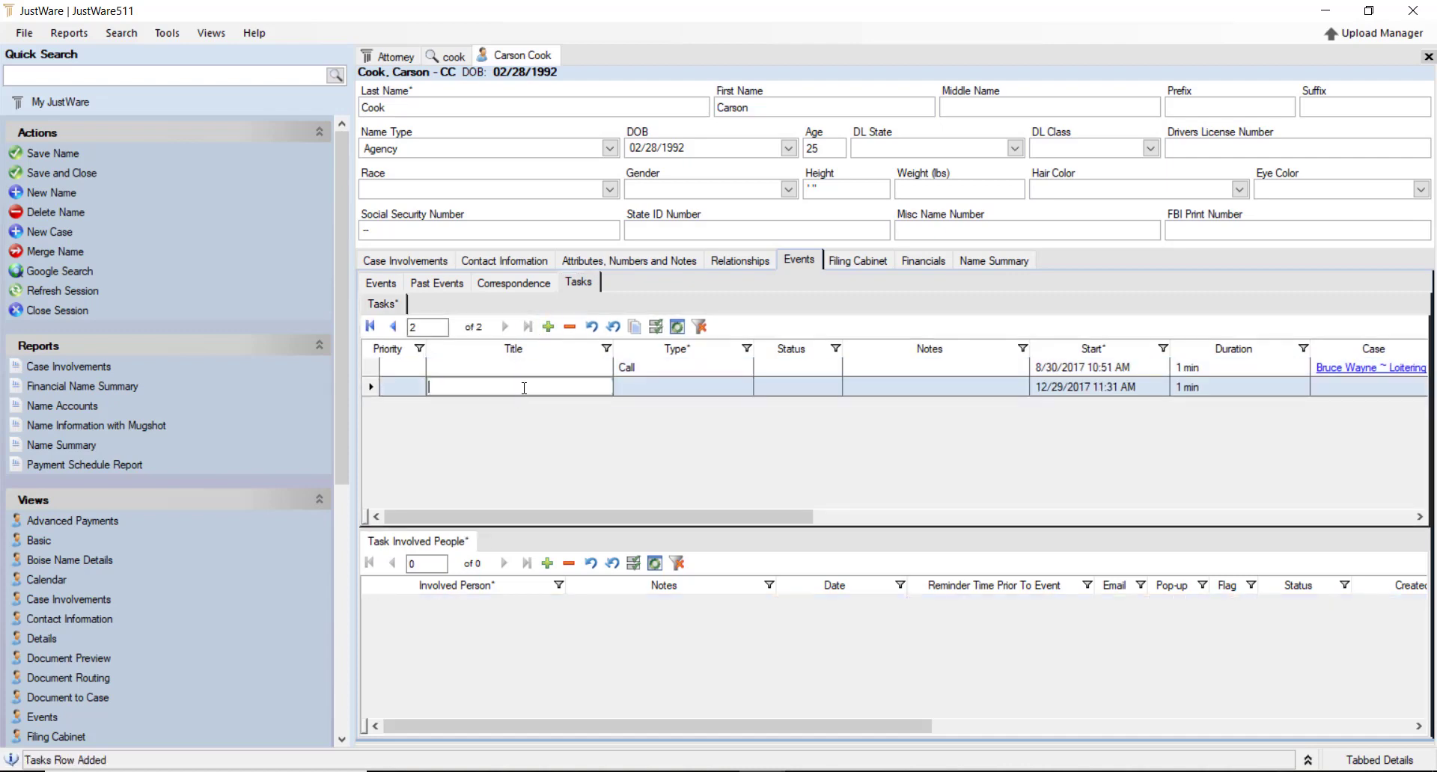
{"action": "type", "text": "Retu"}
{"action": "type", "text": "rn email"}
{"action": "type", "text": "voicemails"}
{"action": "key", "text": "Tab"}
Make the task type Call, leave its status unset, and open the Filing Cabinet
{"action": "left_click", "coordinate": [747, 386]}
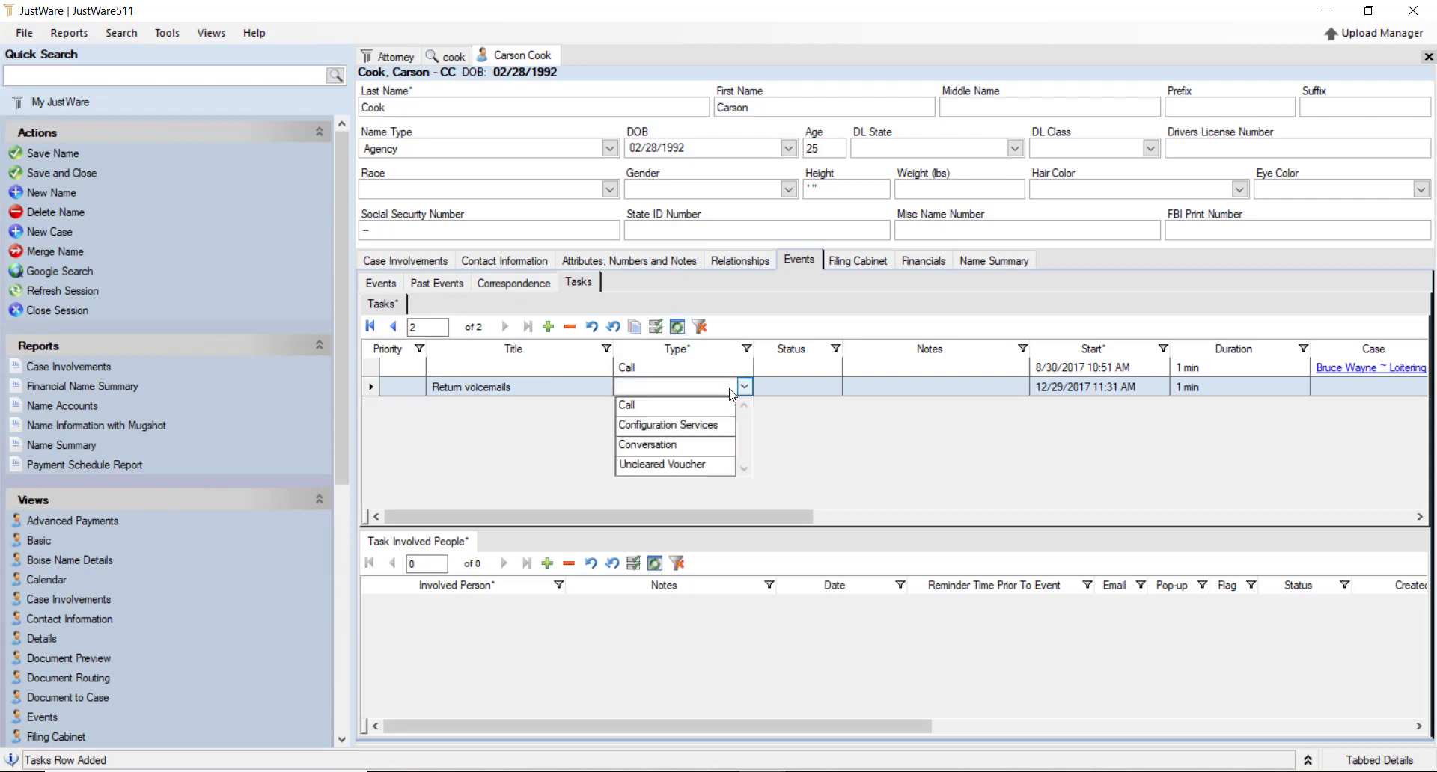
{"action": "left_click", "coordinate": [696, 405]}
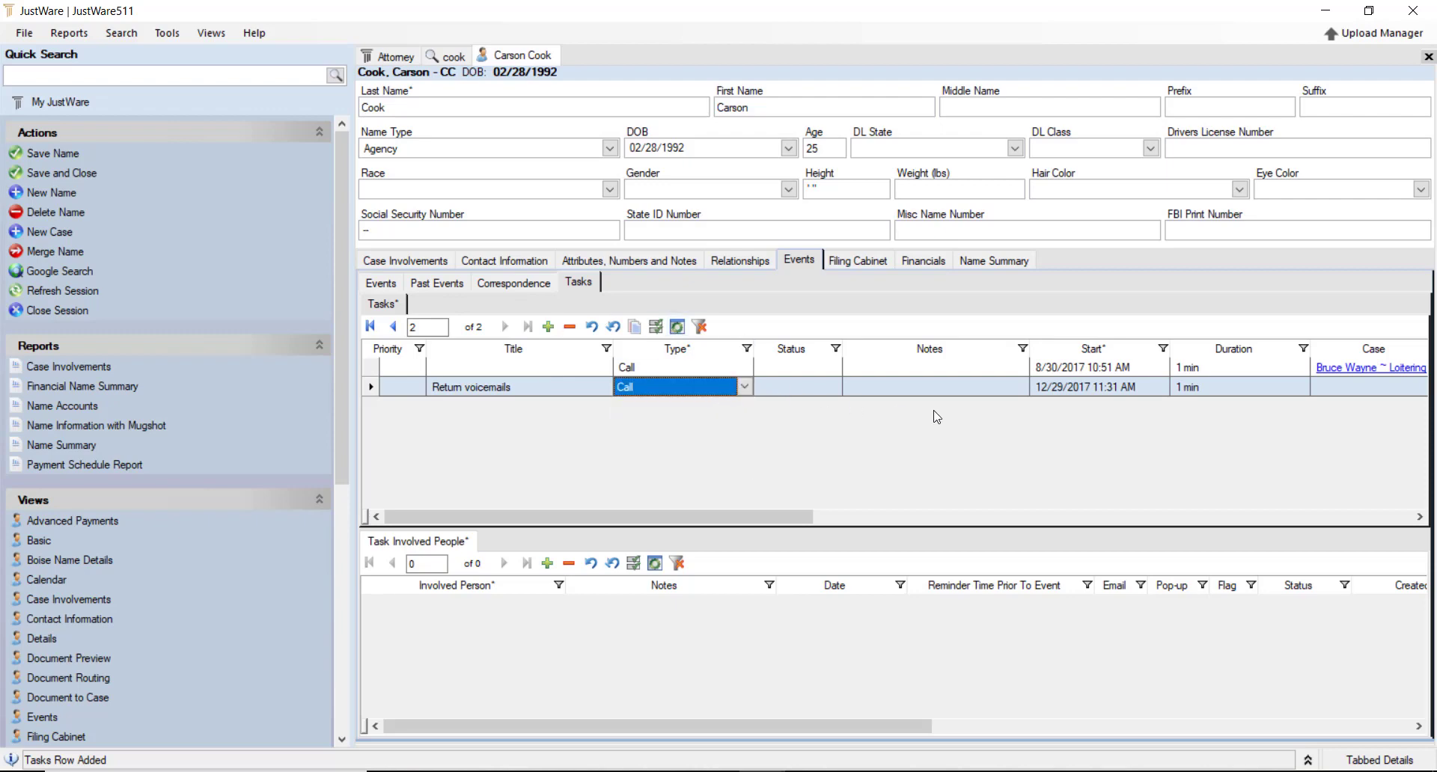
{"action": "left_click", "coordinate": [830, 391]}
{"action": "left_click", "coordinate": [835, 387]}
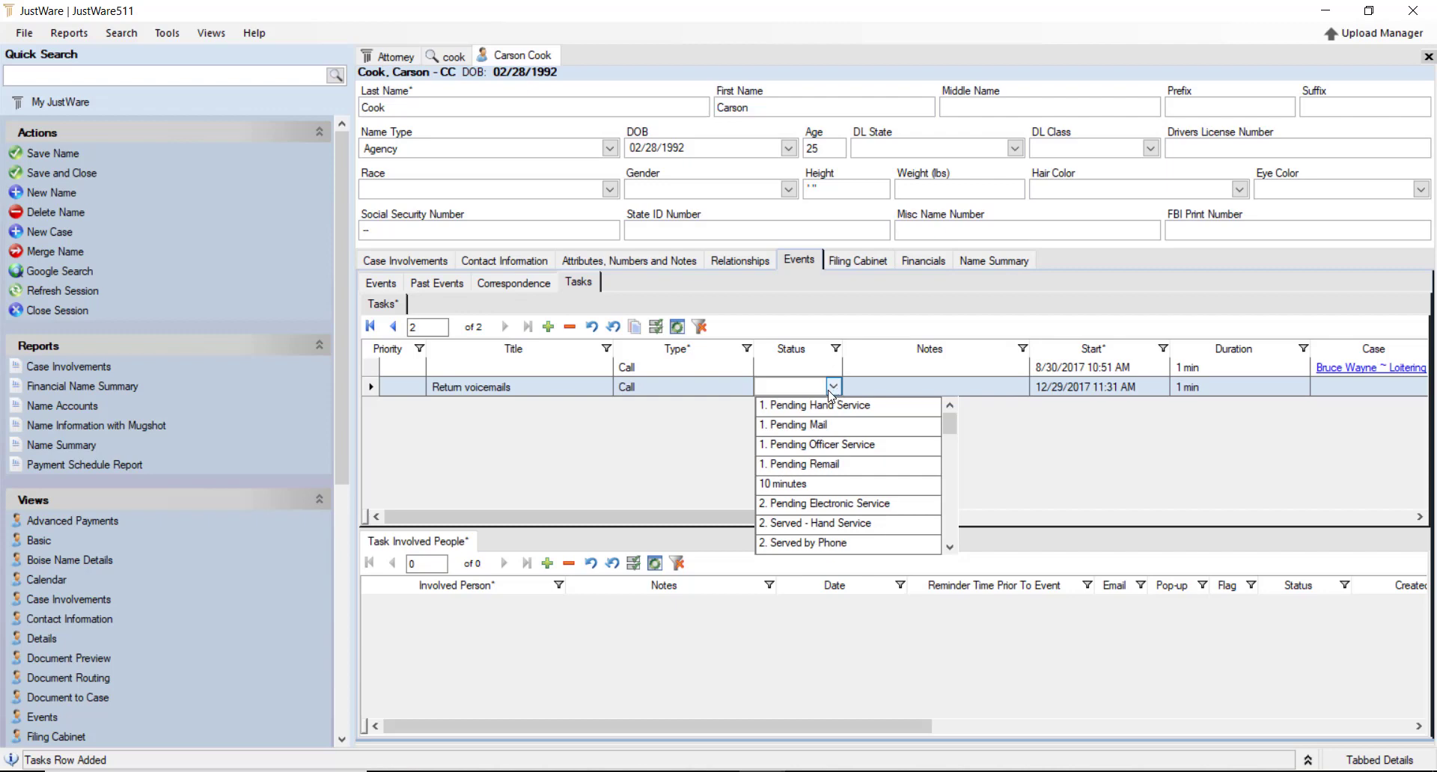
{"action": "scroll", "coordinate": [842, 506], "scroll_direction": "down", "scroll_amount": 8}
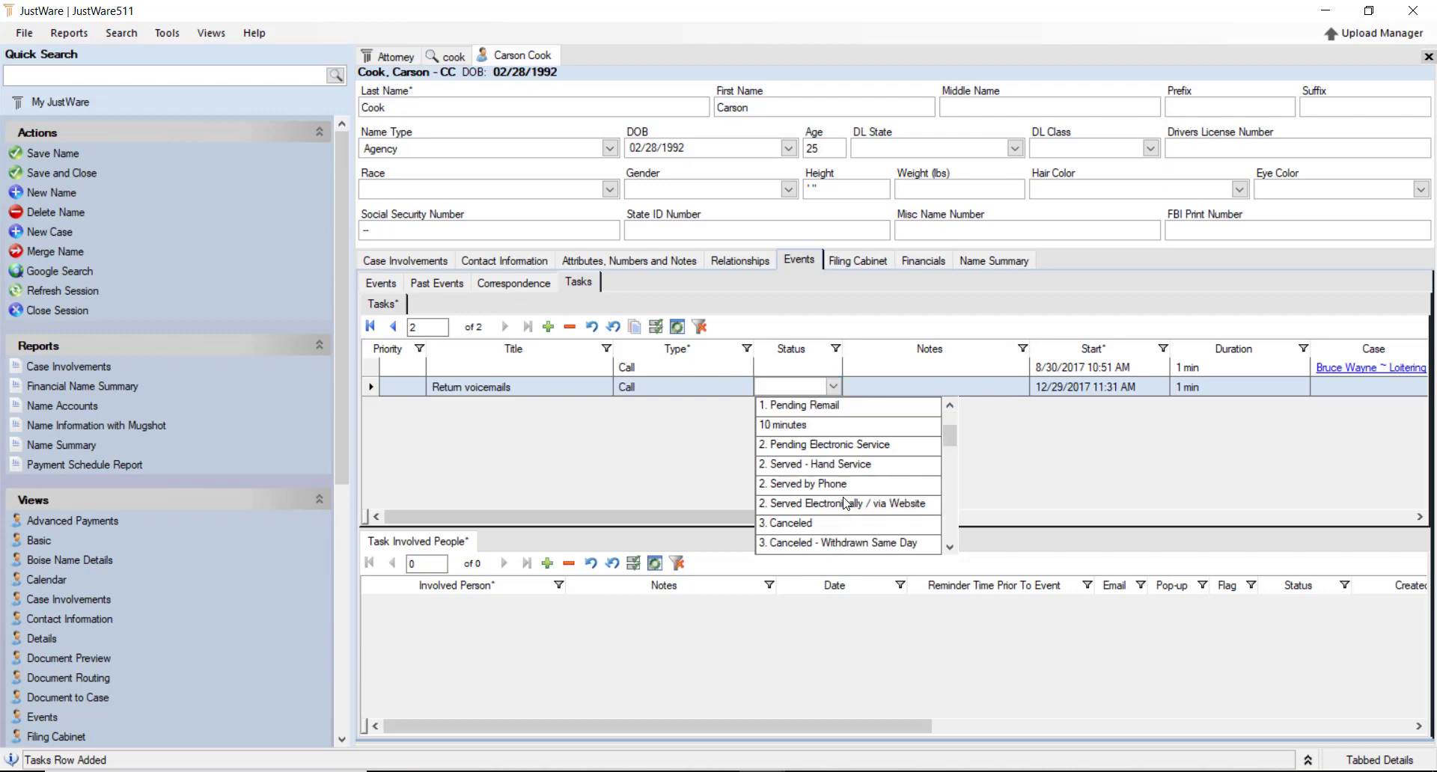
{"action": "left_click", "coordinate": [747, 497]}
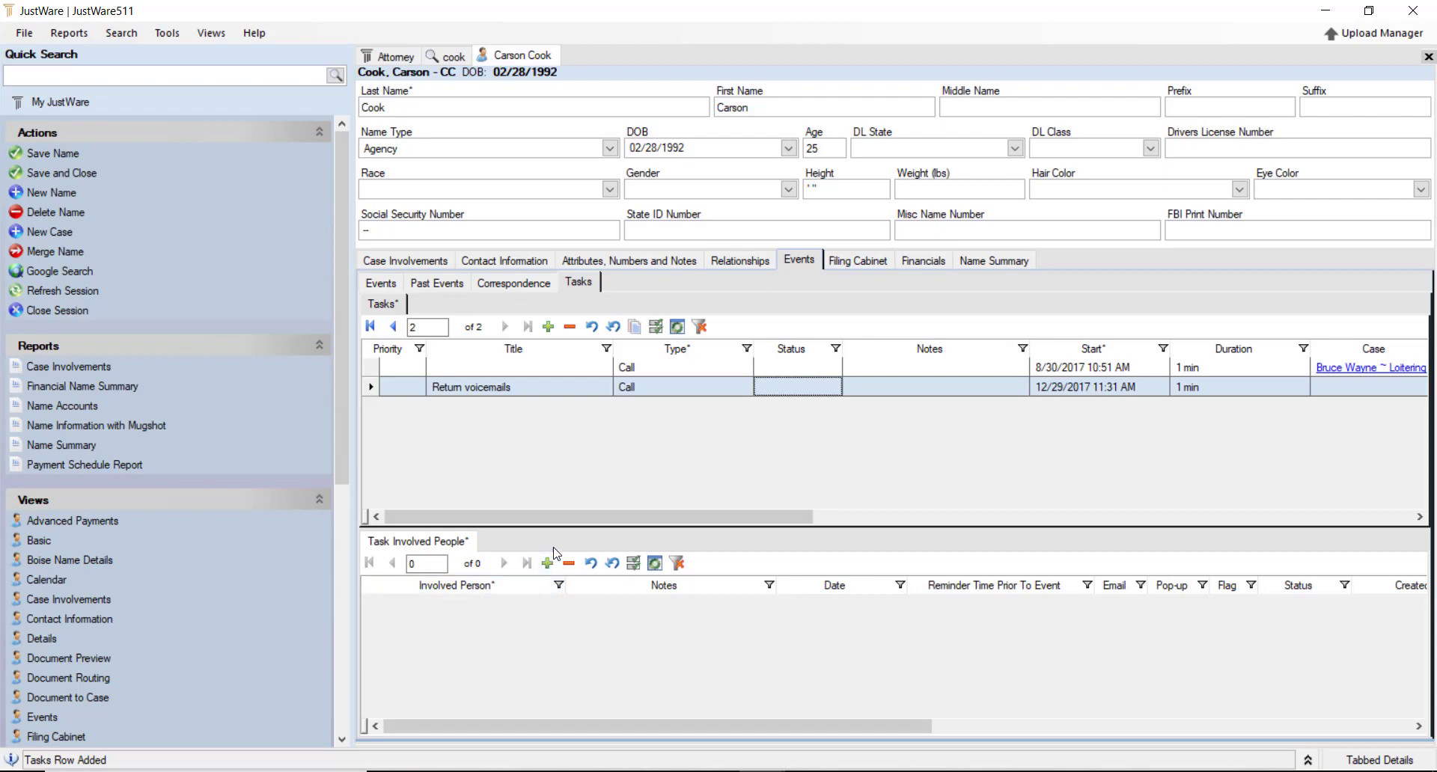
{"action": "left_click", "coordinate": [869, 264]}
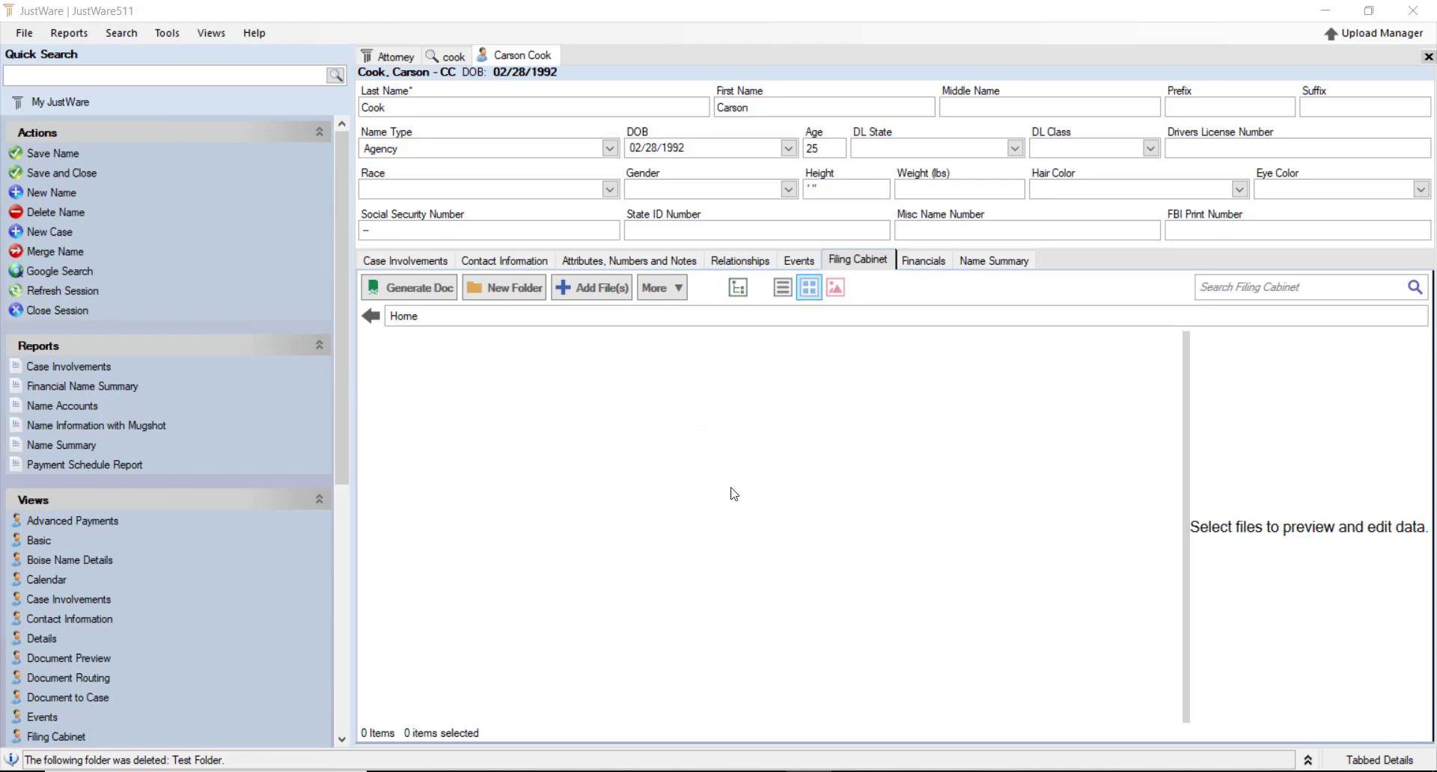
Create three new folders in the empty filing cabinet
{"action": "right_click", "coordinate": [557, 377]}
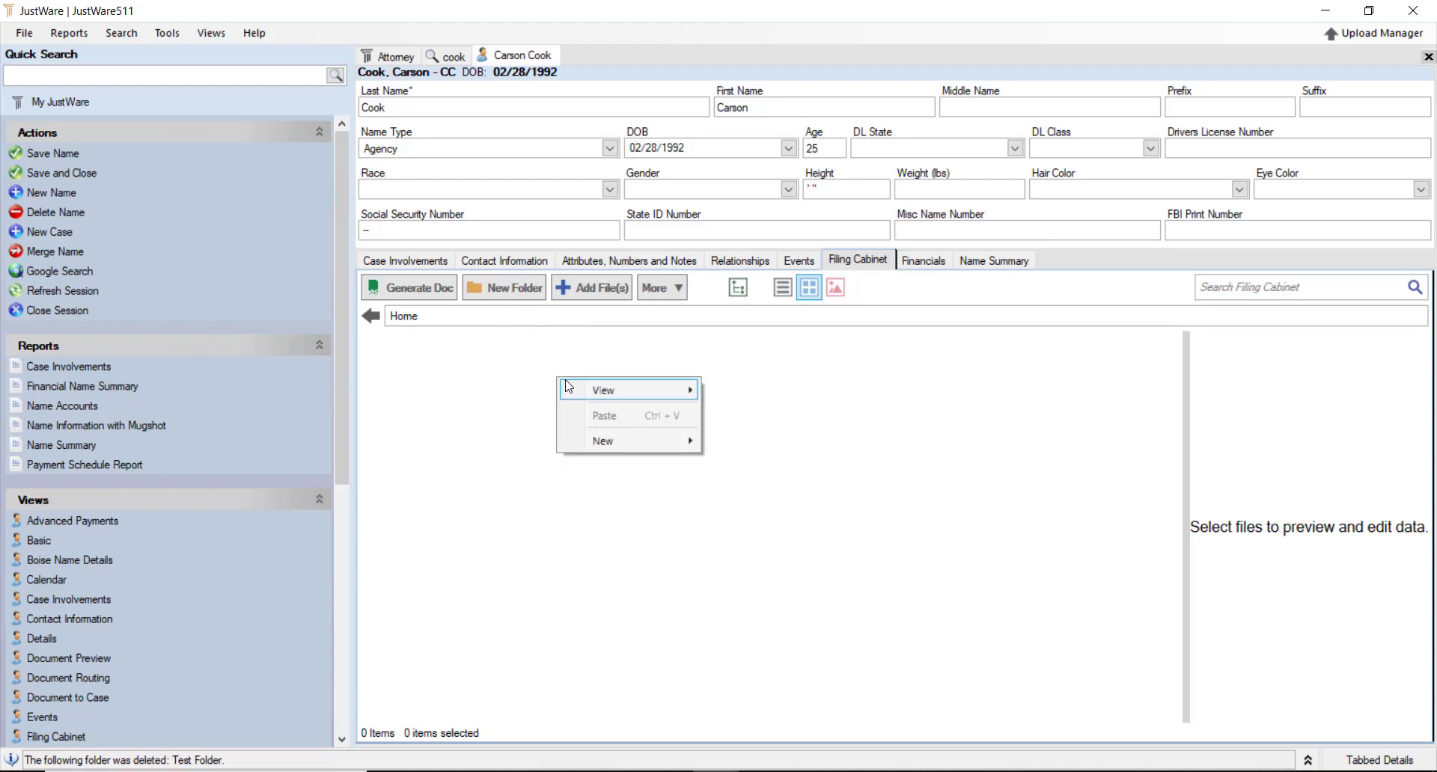
{"action": "mouse_move", "coordinate": [603, 442]}
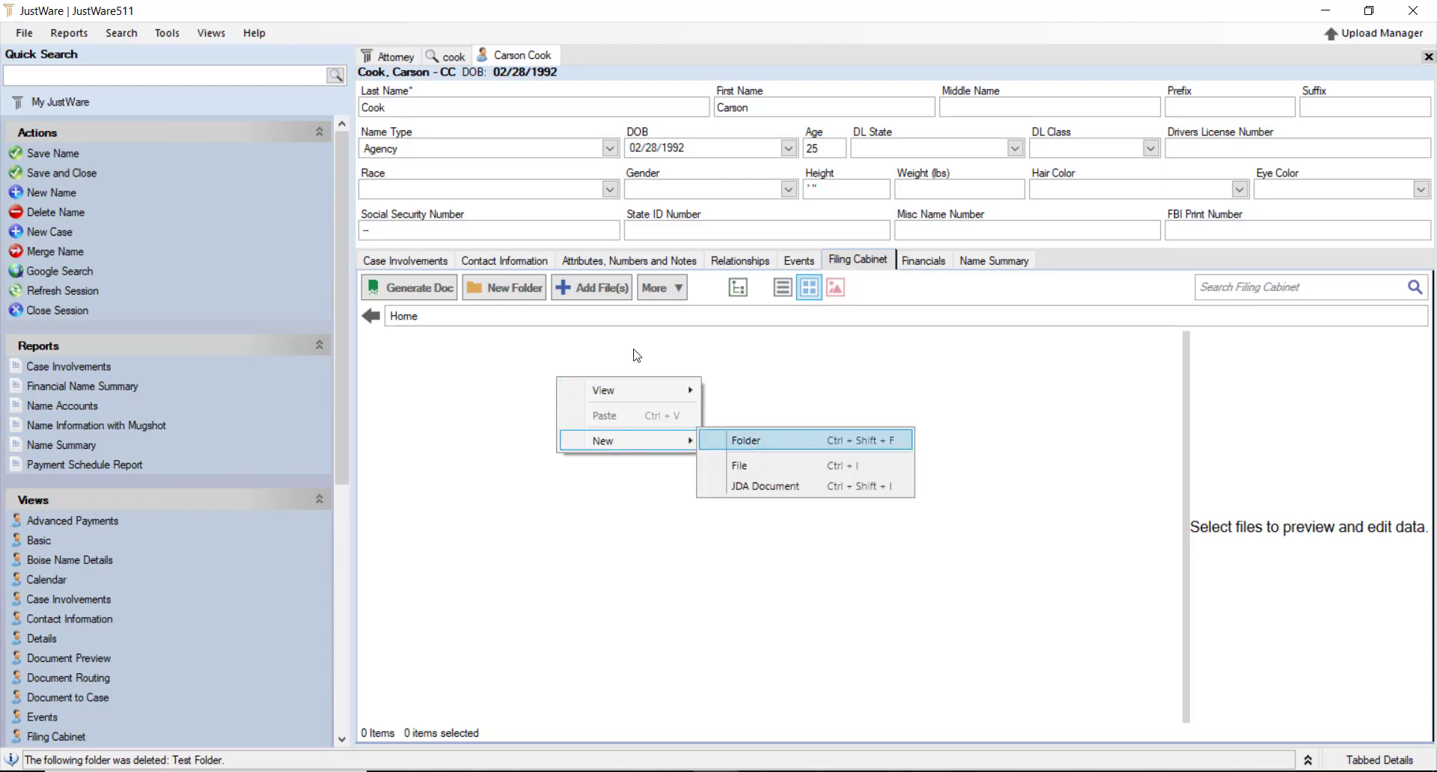
{"action": "left_click", "coordinate": [792, 441]}
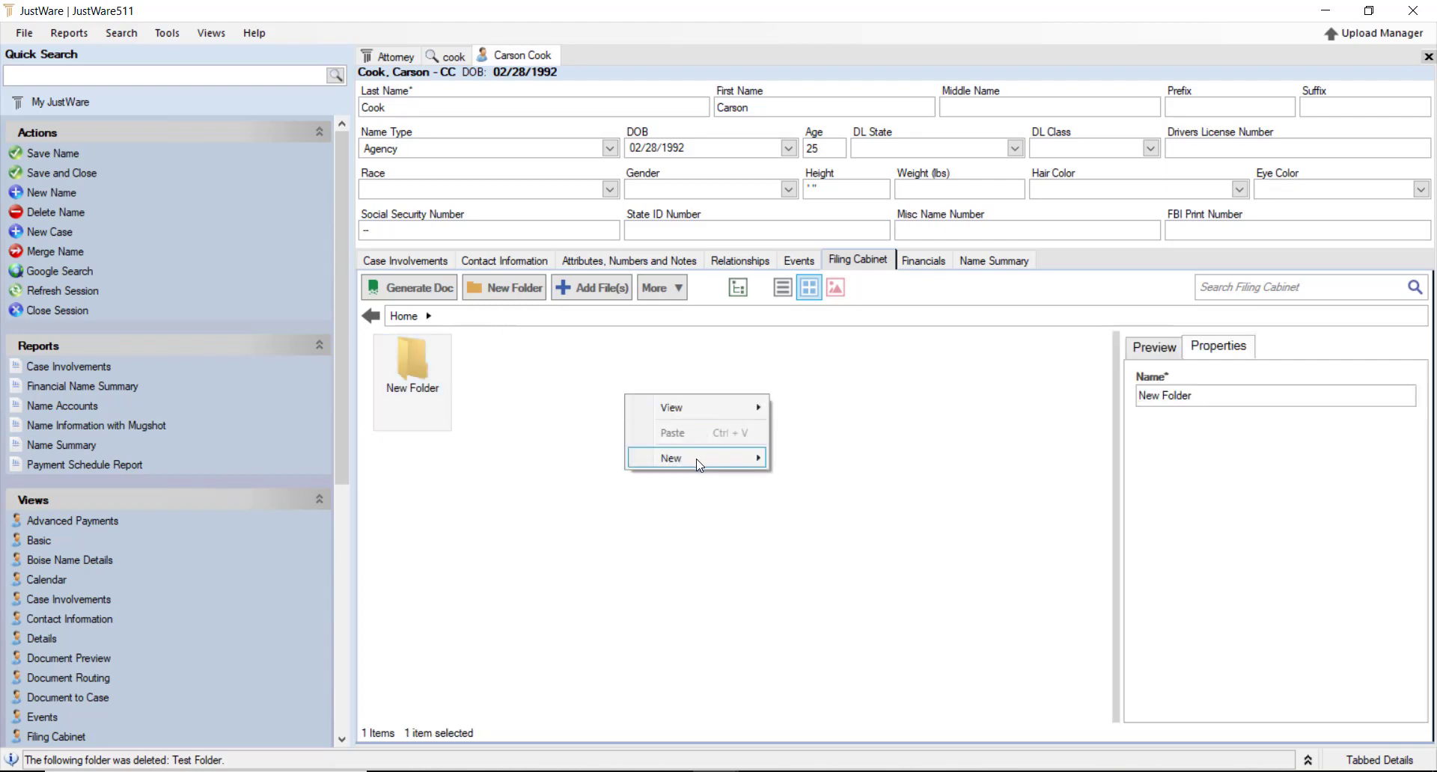
{"action": "mouse_move", "coordinate": [697, 458]}
{"action": "left_click", "coordinate": [848, 400]}
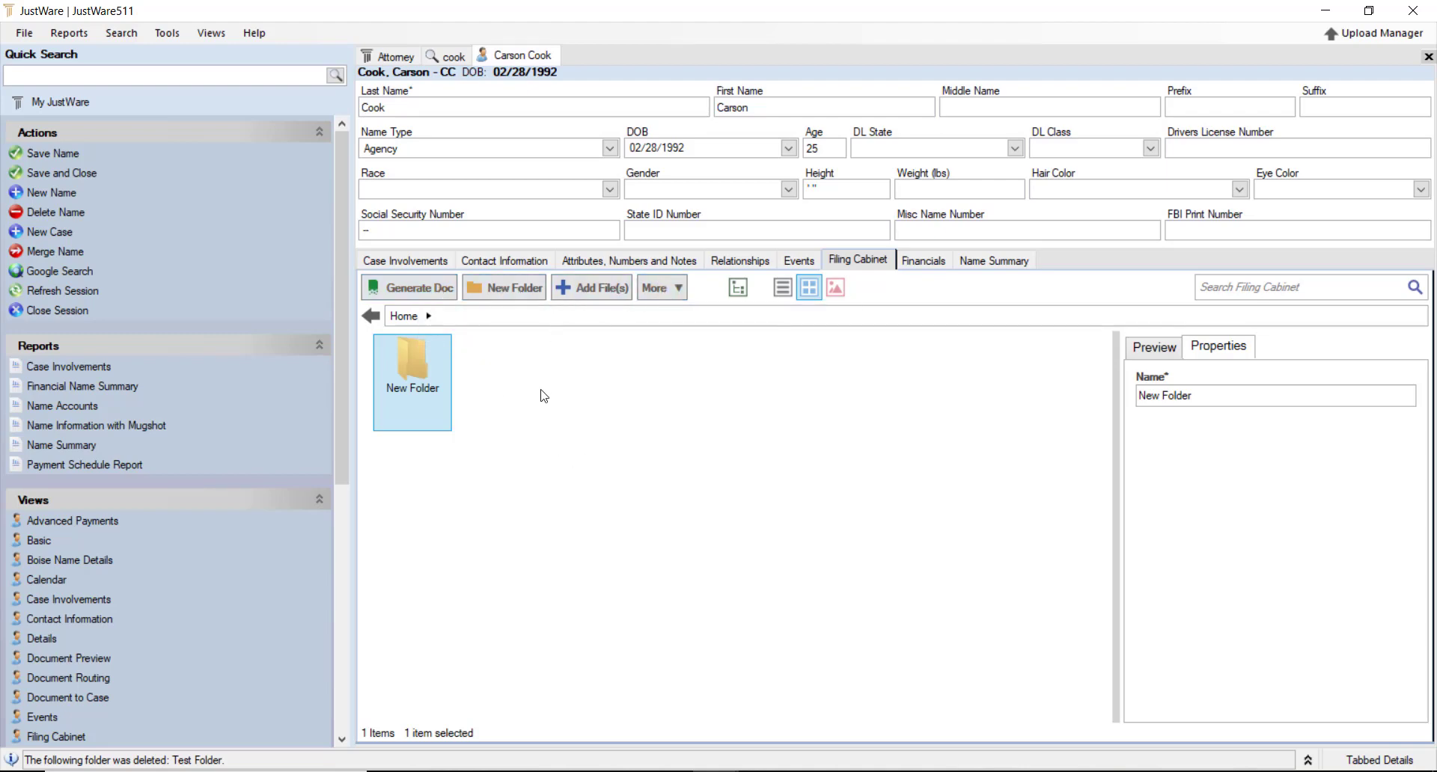
{"action": "left_click_drag", "start_coordinate": [400, 394], "coordinate": [507, 389]}
{"action": "right_click", "coordinate": [506, 389]}
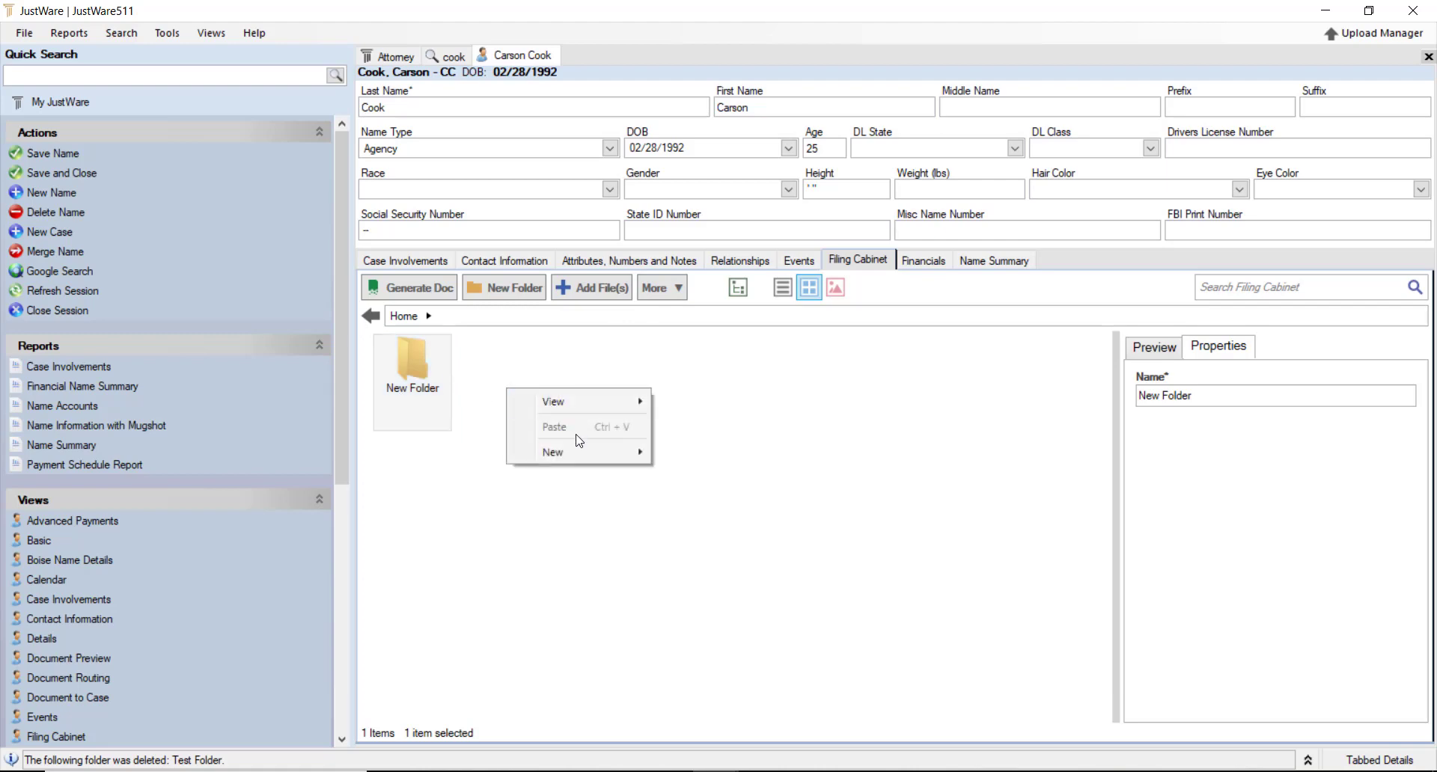
{"action": "mouse_move", "coordinate": [573, 452]}
{"action": "left_click", "coordinate": [695, 449]}
{"action": "right_click", "coordinate": [592, 404]}
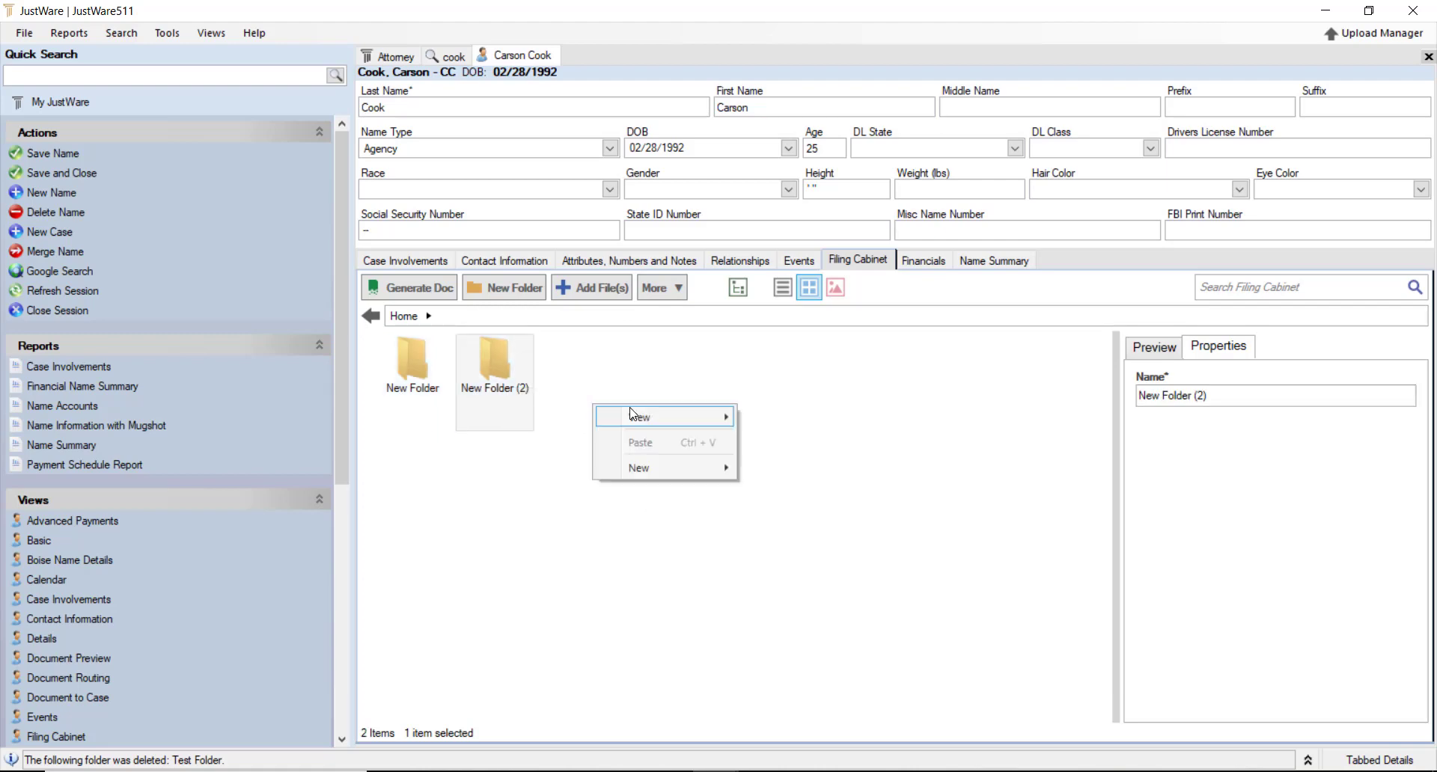
{"action": "mouse_move", "coordinate": [660, 473]}
{"action": "left_click", "coordinate": [768, 467]}
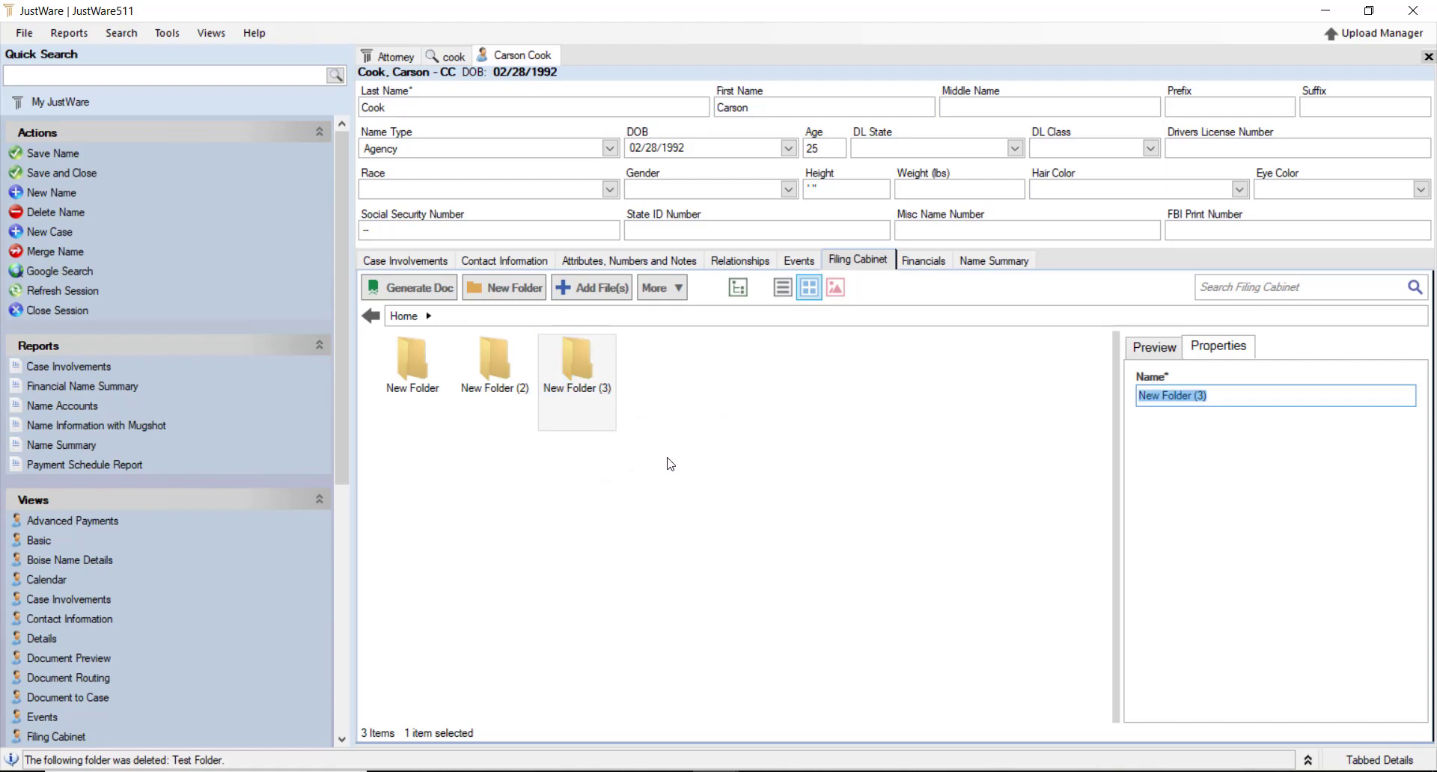
Rename the first New Folder to 'Test 1' and save the record
{"action": "left_click", "coordinate": [563, 362]}
{"action": "left_click", "coordinate": [411, 356]}
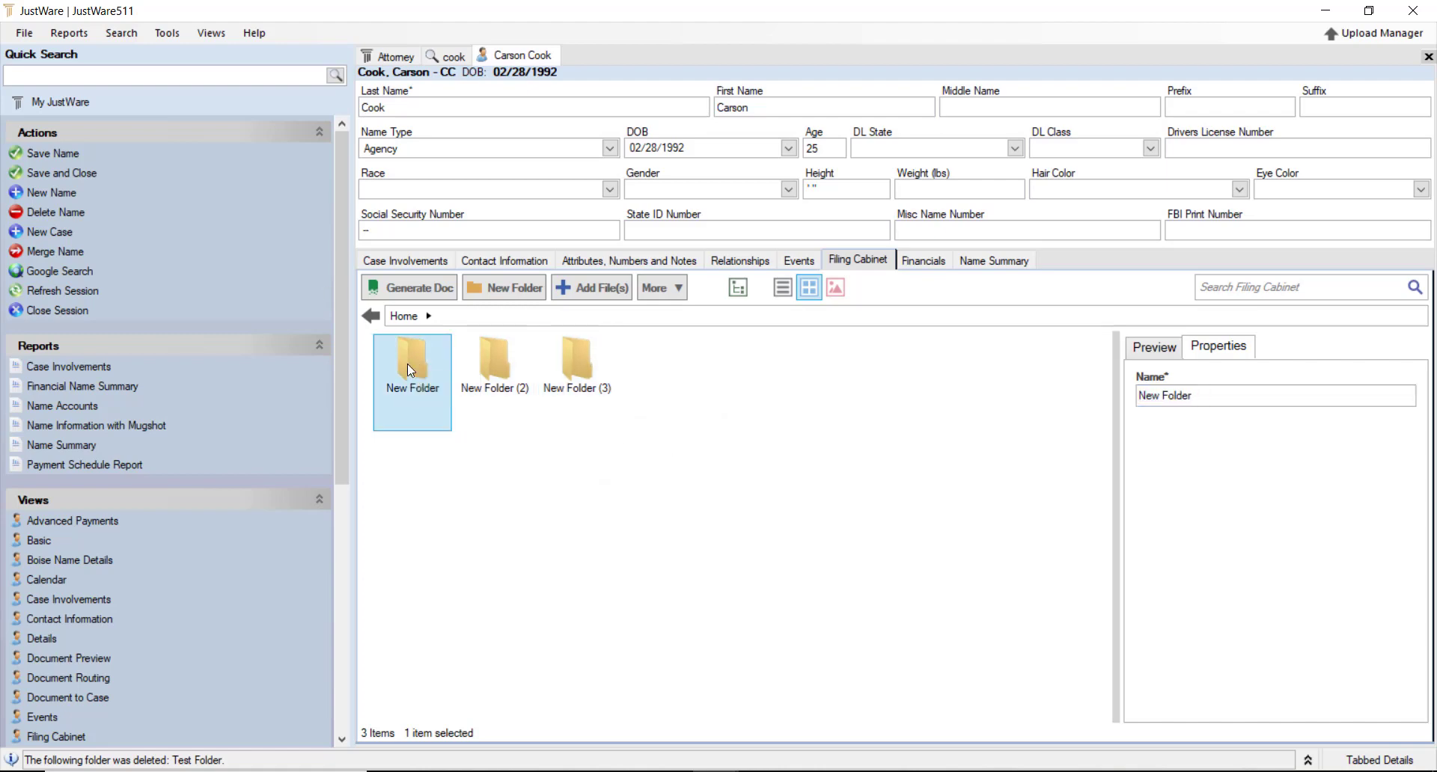
{"action": "left_click_drag", "start_coordinate": [1225, 396], "coordinate": [1143, 419]}
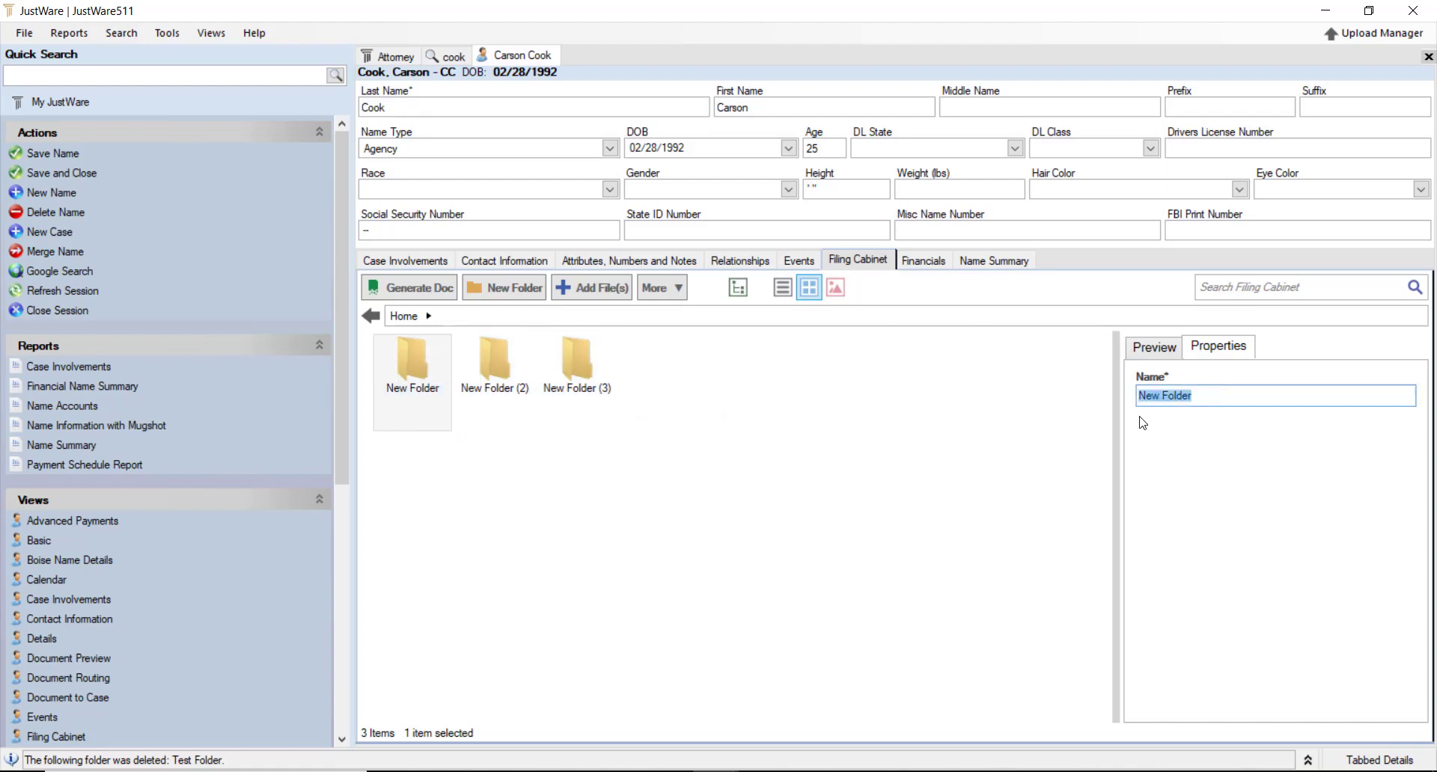
{"action": "type", "text": "Test 1"}
{"action": "left_click", "coordinate": [910, 419]}
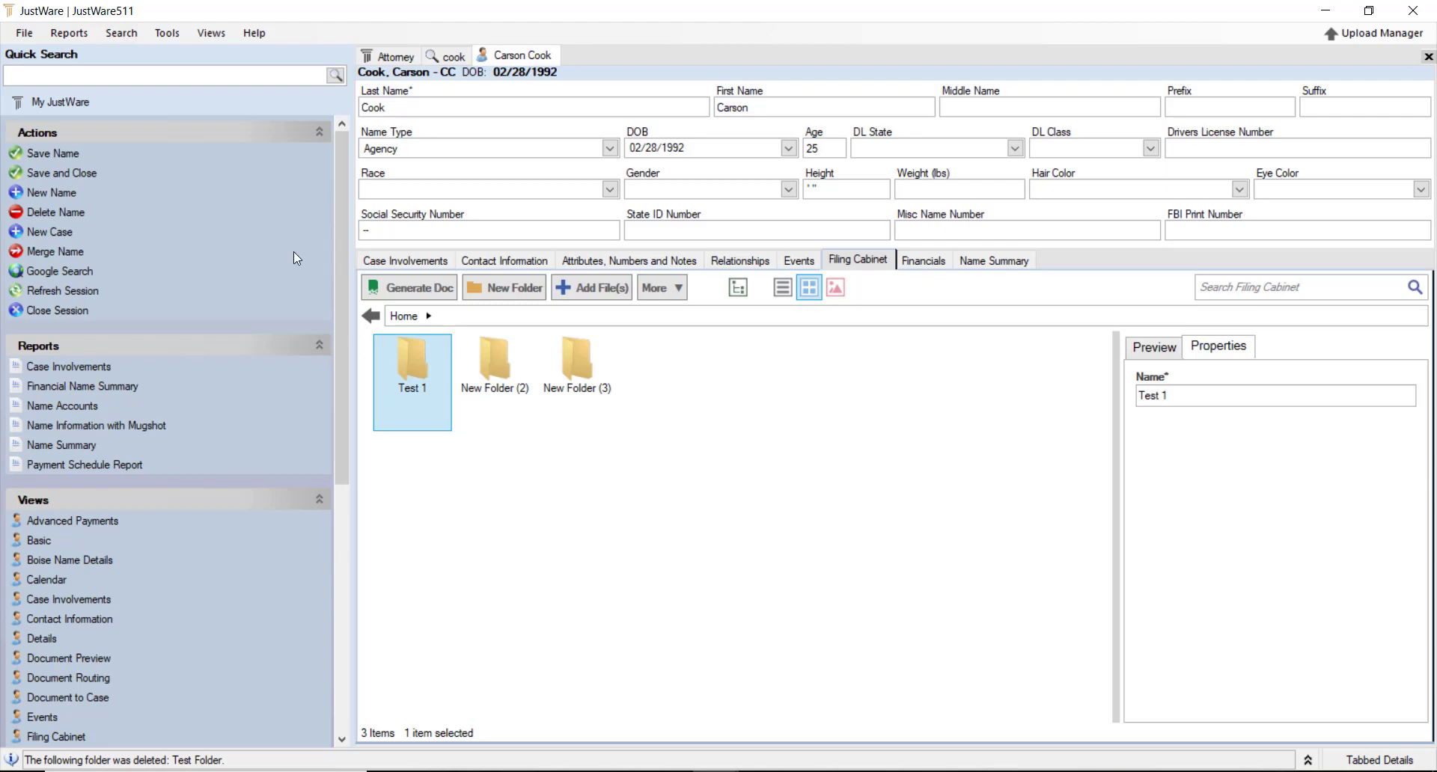
{"action": "left_click", "coordinate": [45, 149]}
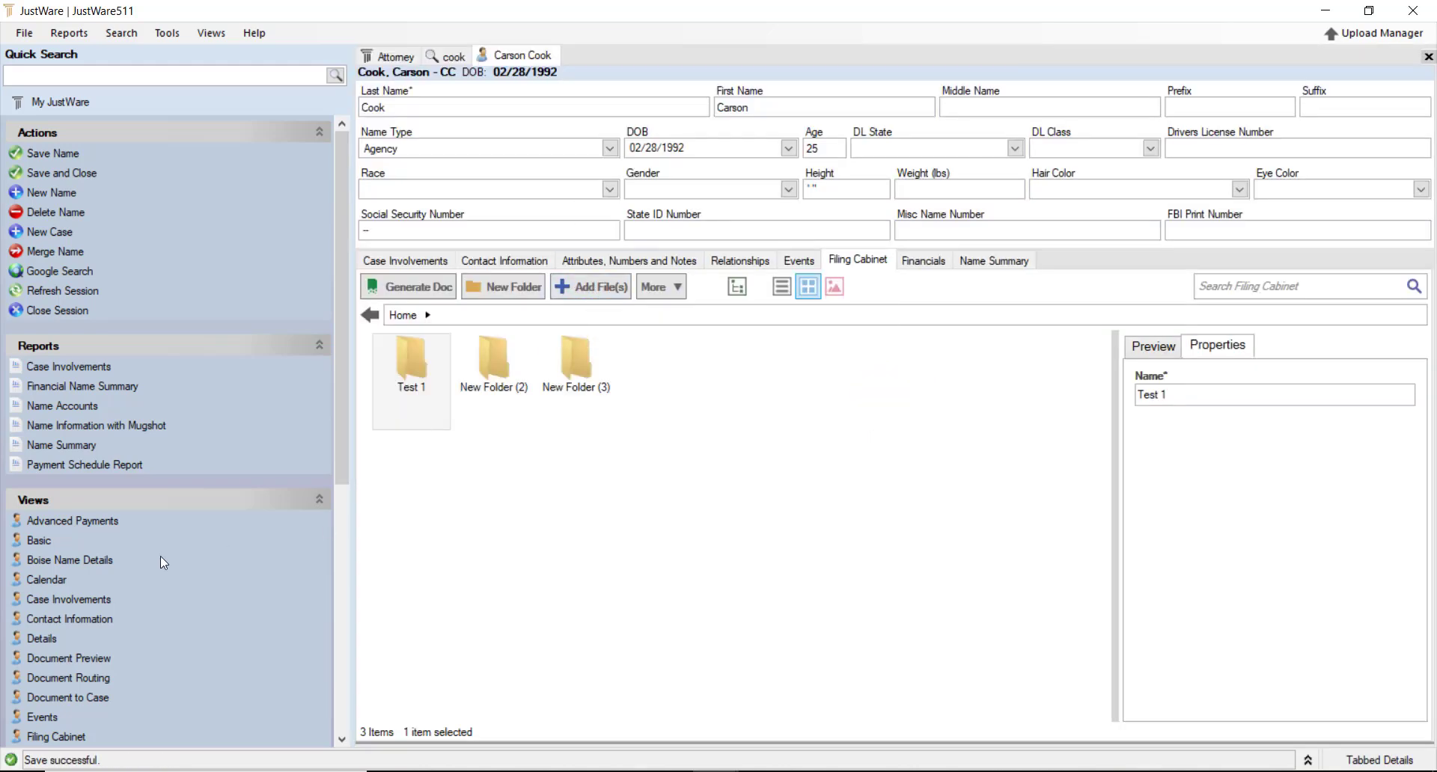
Add DSC_0089-min.jpg with document type Mug Shot, save, and close the upload window
{"action": "left_click", "coordinate": [599, 295]}
{"action": "left_click", "coordinate": [442, 202]}
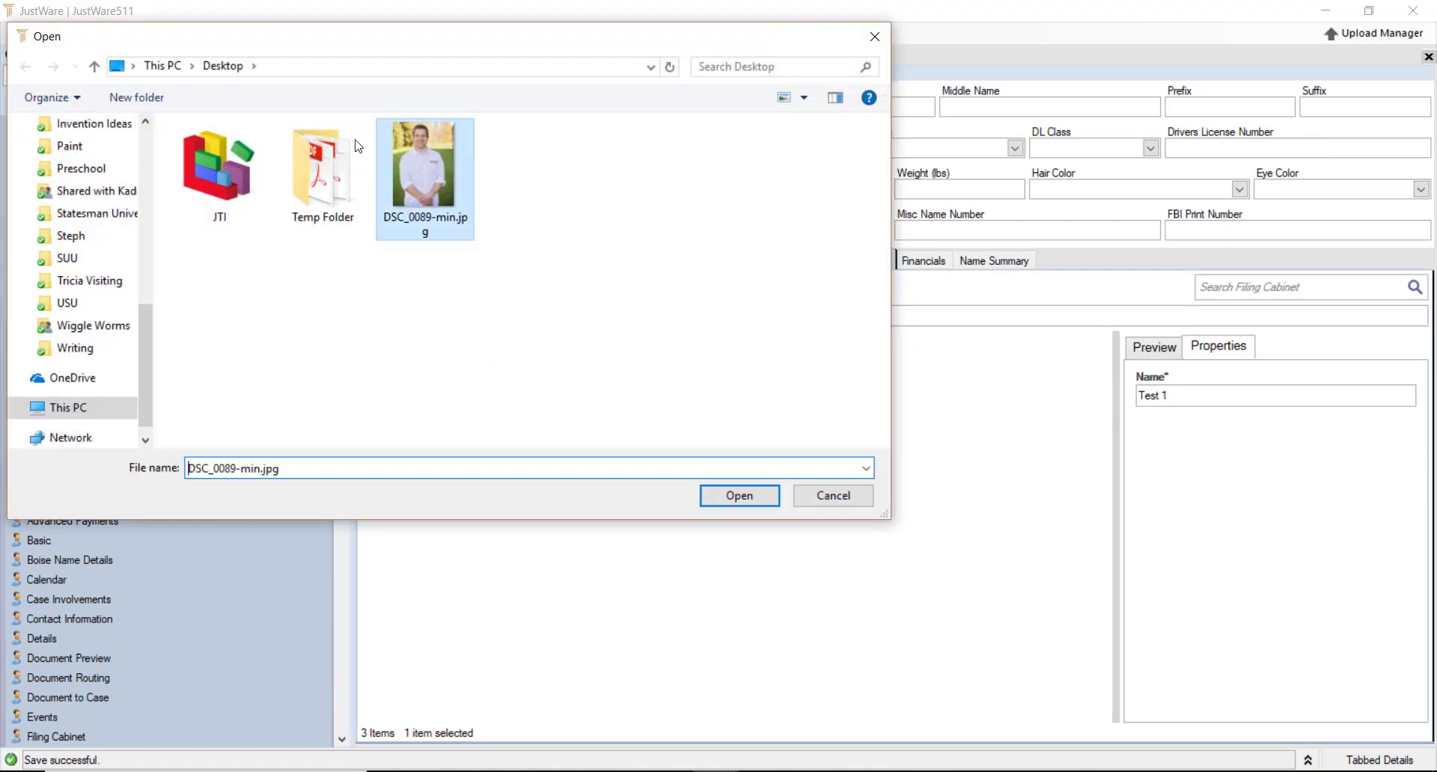
{"action": "left_click", "coordinate": [738, 495]}
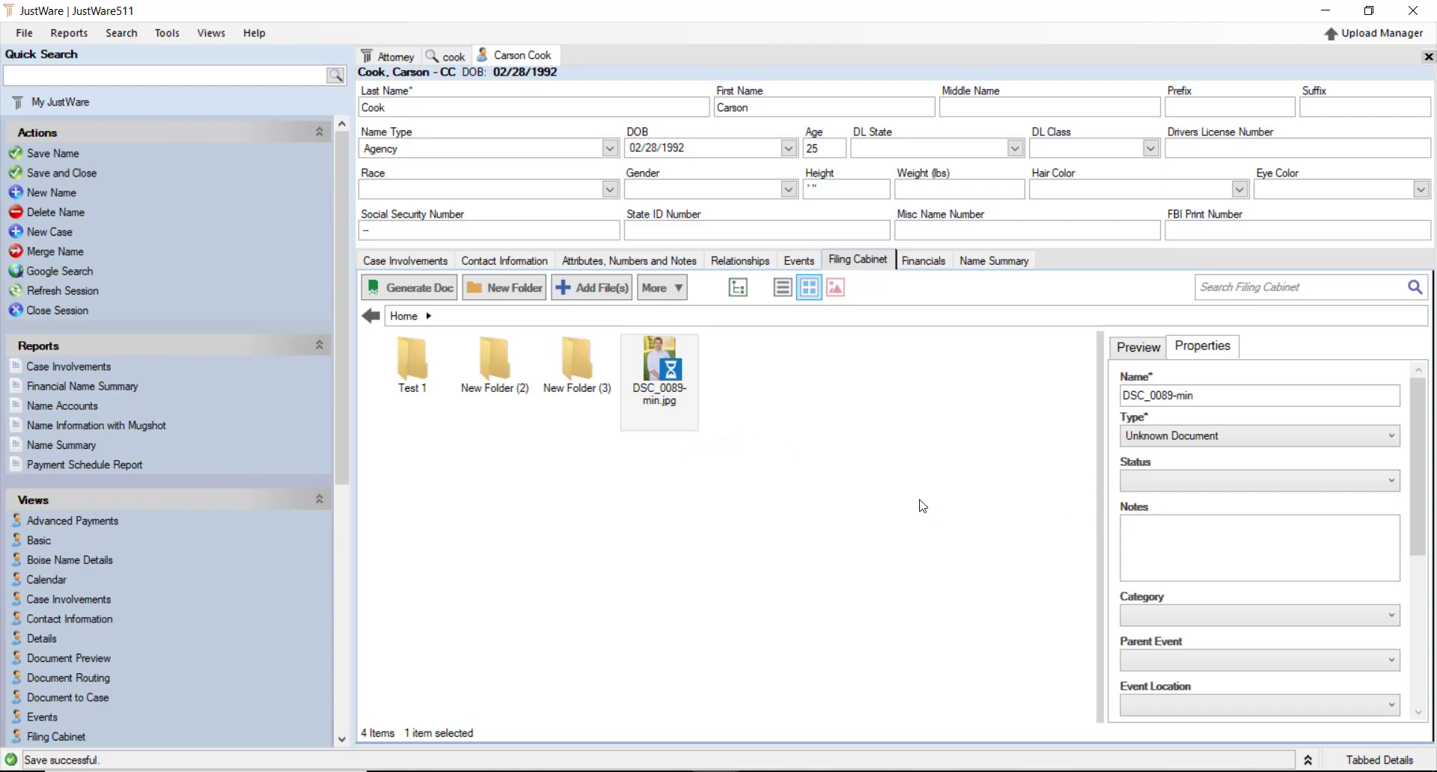
{"action": "left_click", "coordinate": [1388, 440]}
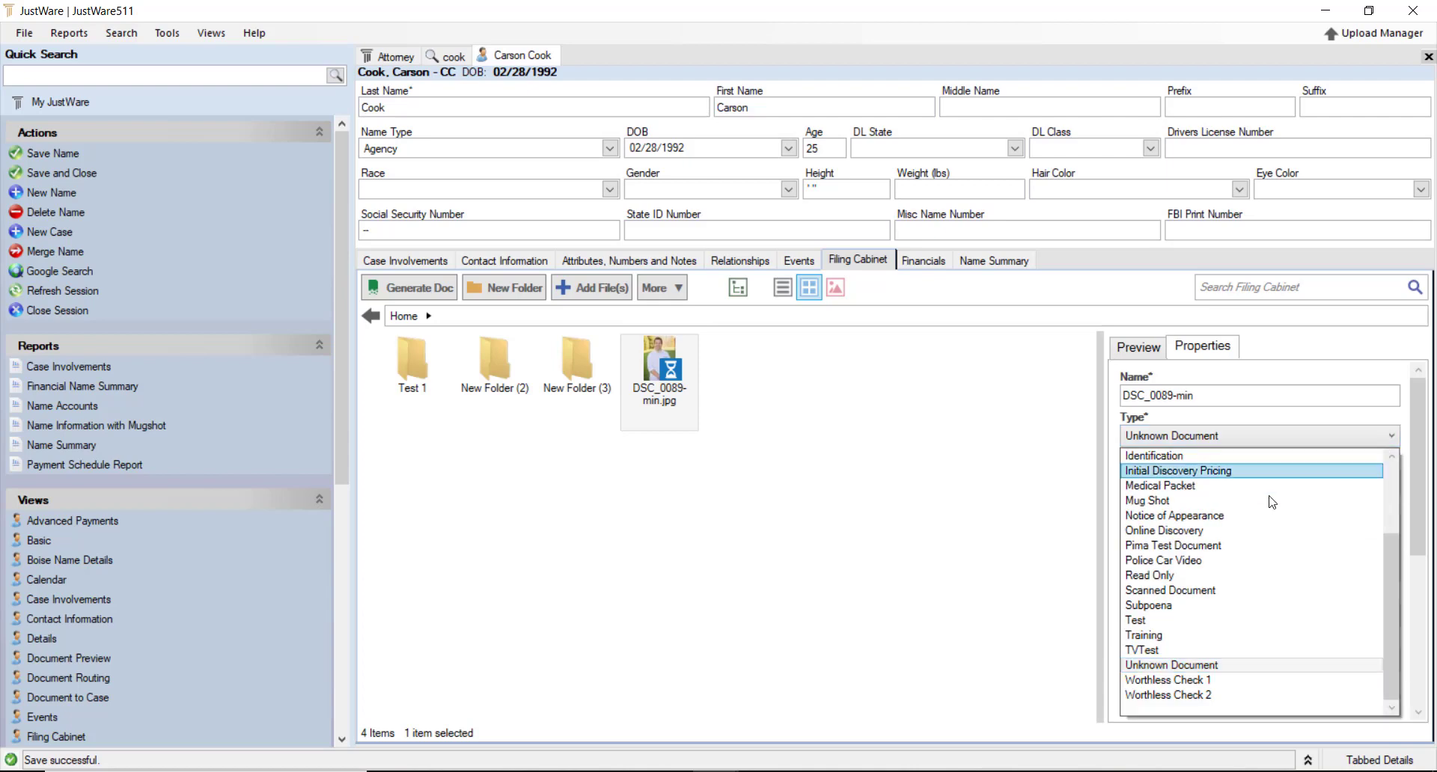
{"action": "left_click", "coordinate": [1131, 502]}
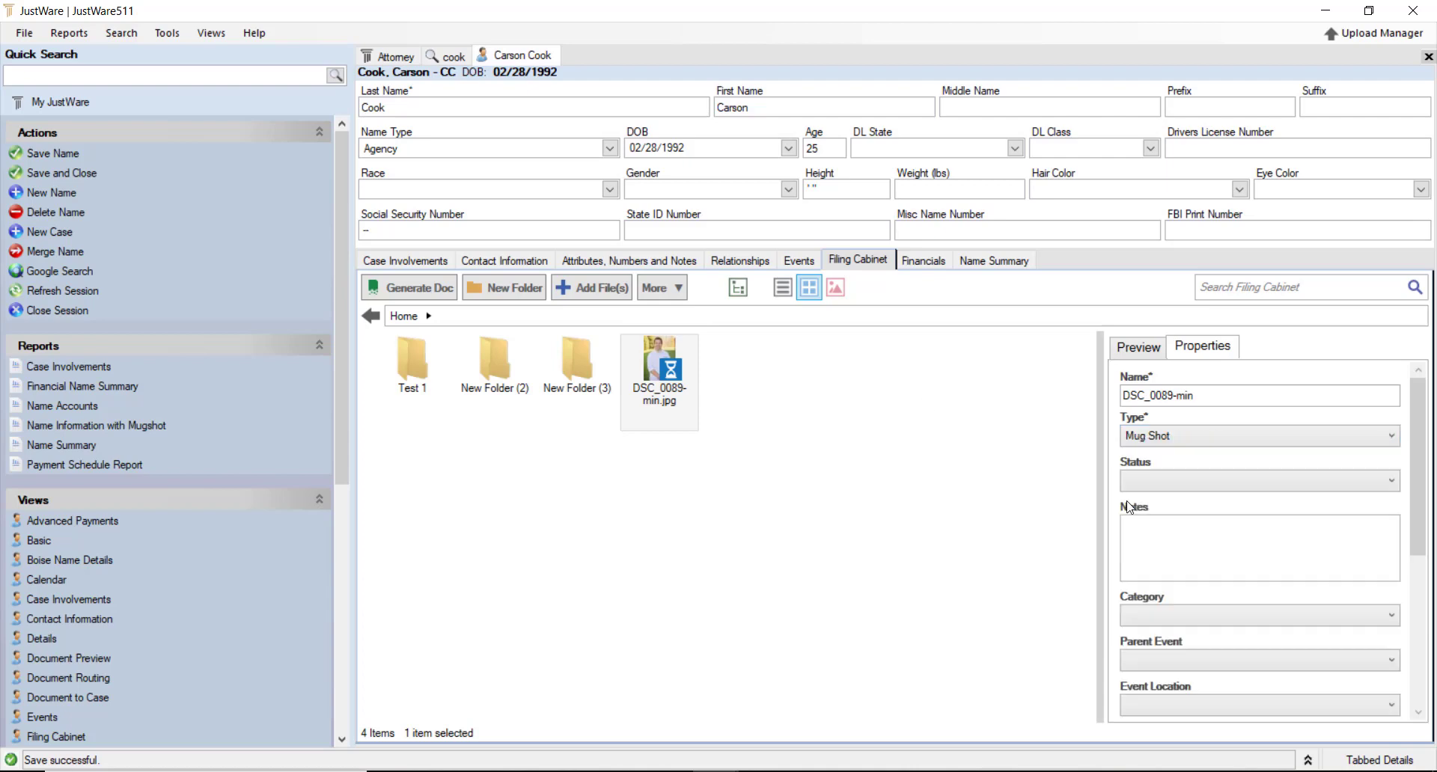
{"action": "left_click", "coordinate": [837, 486]}
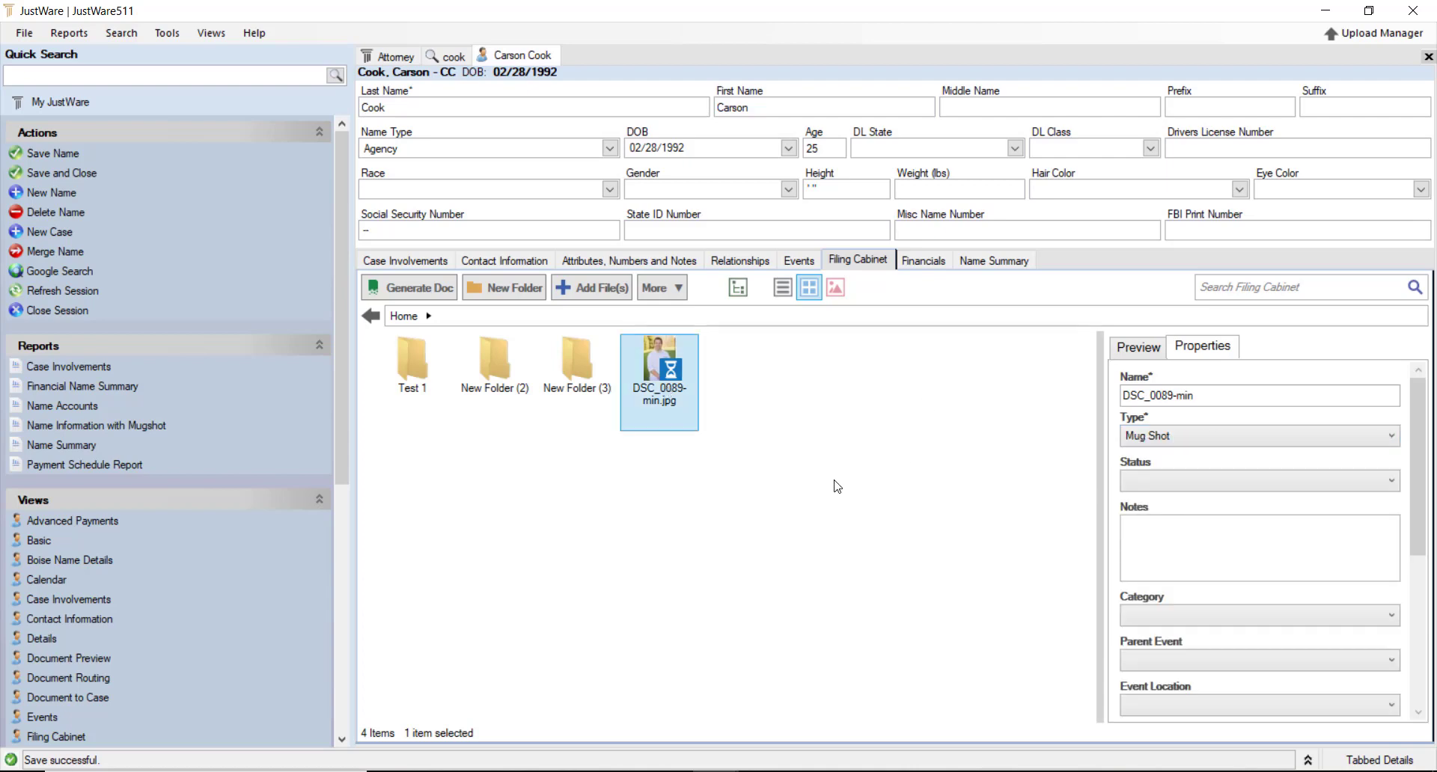
{"action": "key", "text": "ctrl+s"}
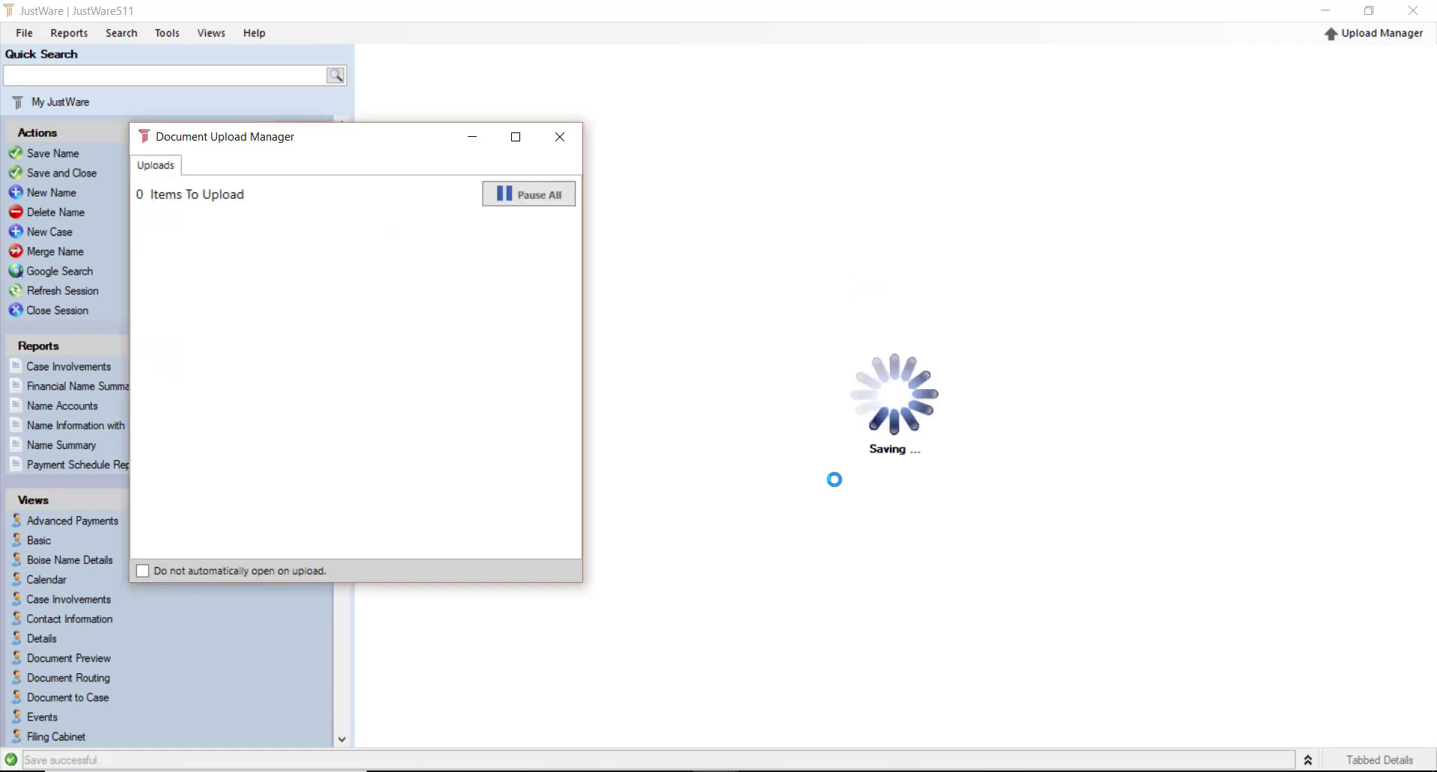
{"action": "left_click", "coordinate": [573, 134]}
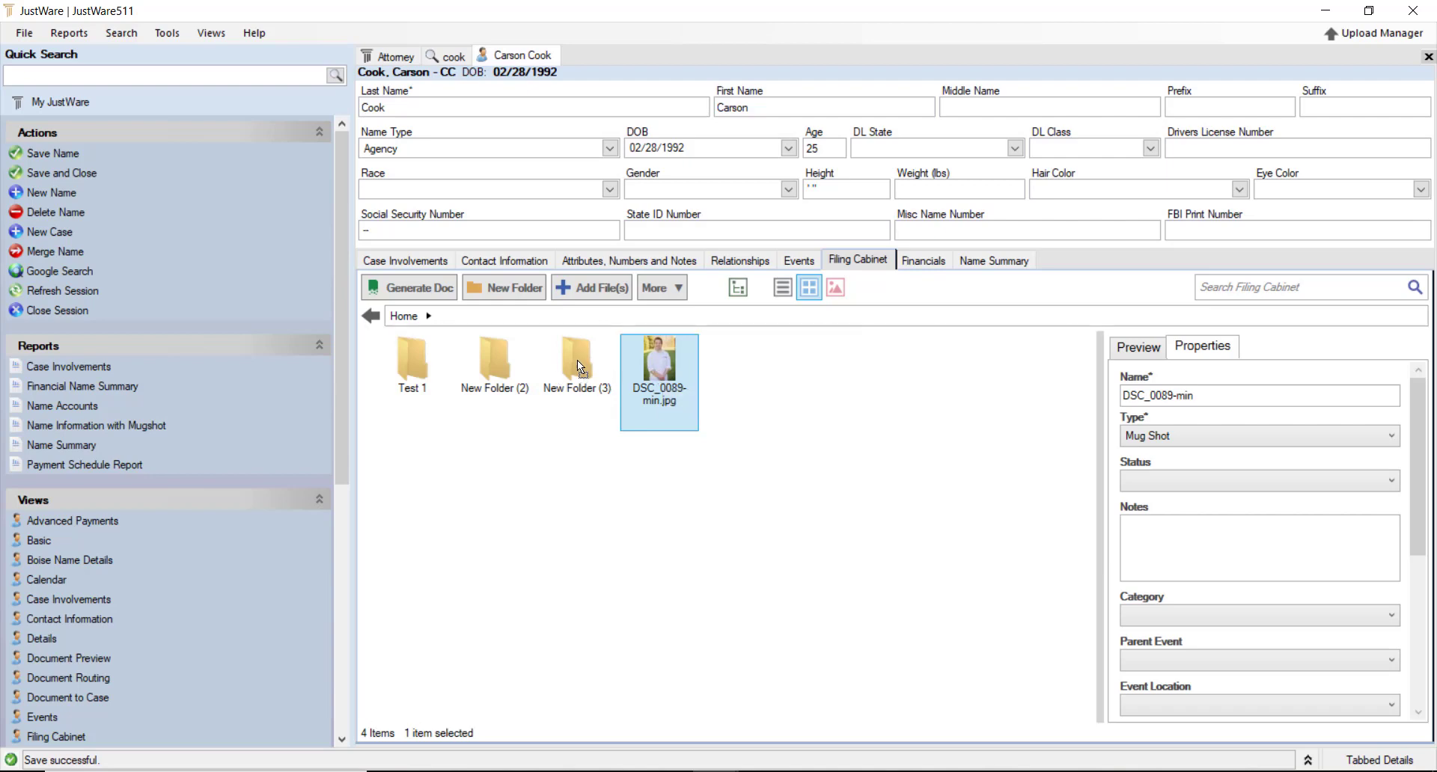
{"action": "left_click_drag", "start_coordinate": [577, 360], "coordinate": [577, 362]}
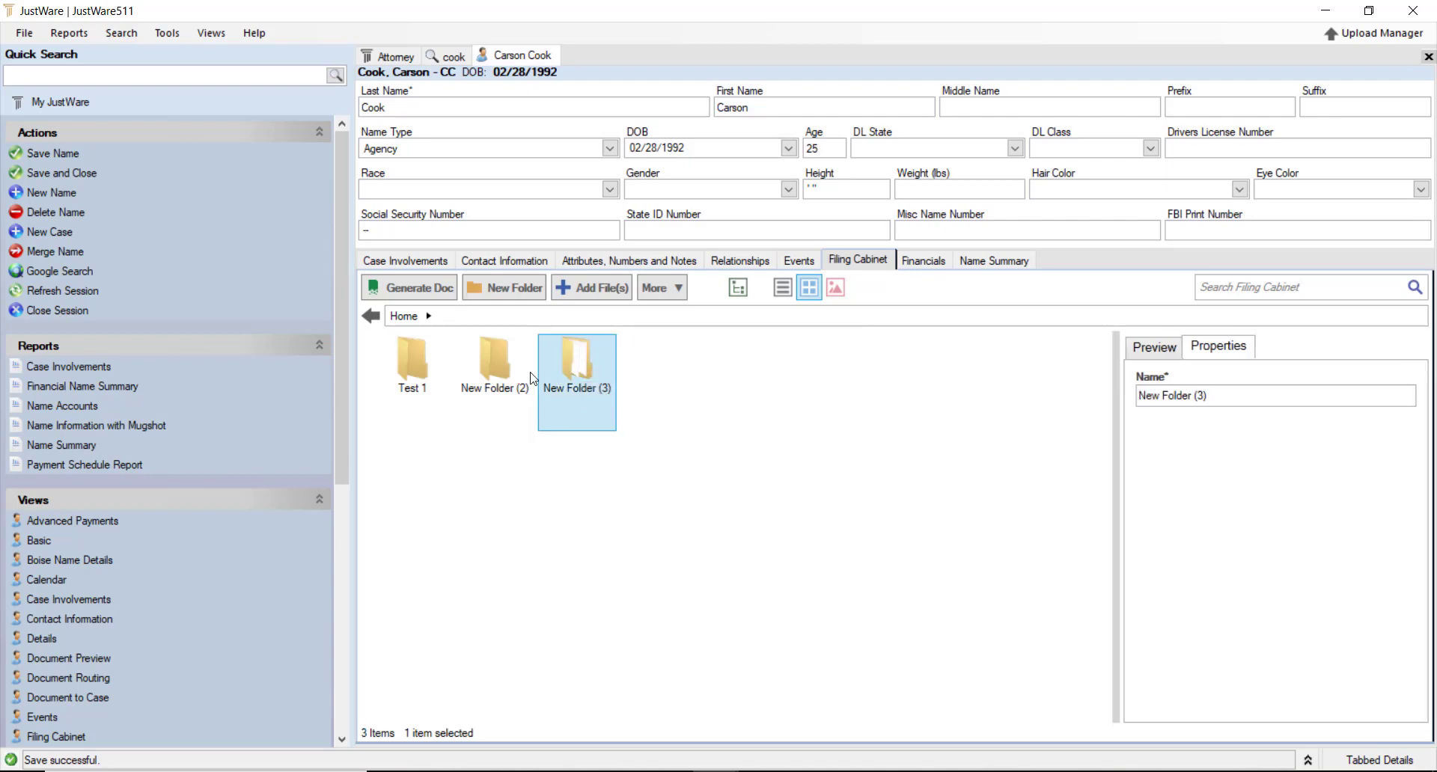
{"action": "double_click", "coordinate": [594, 374]}
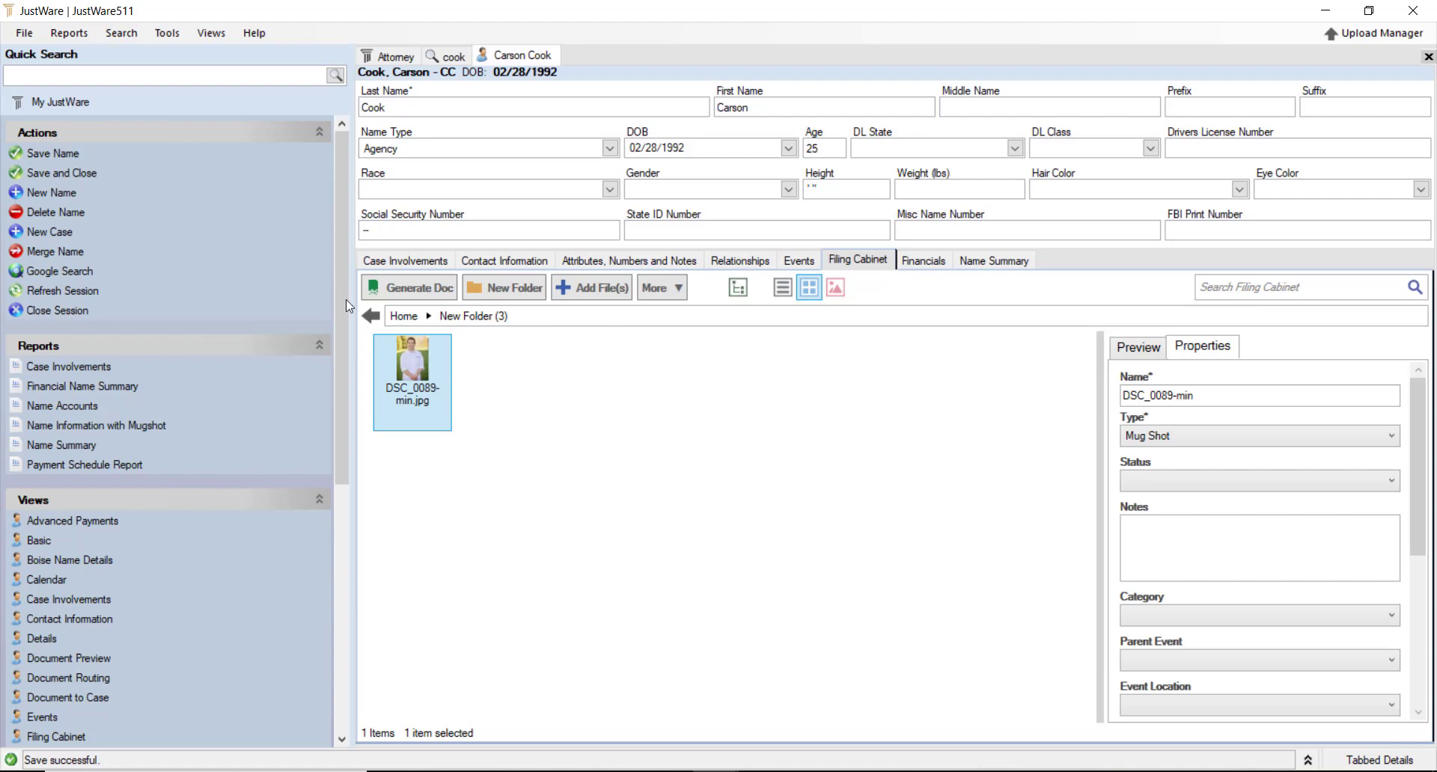
{"action": "right_click", "coordinate": [435, 370]}
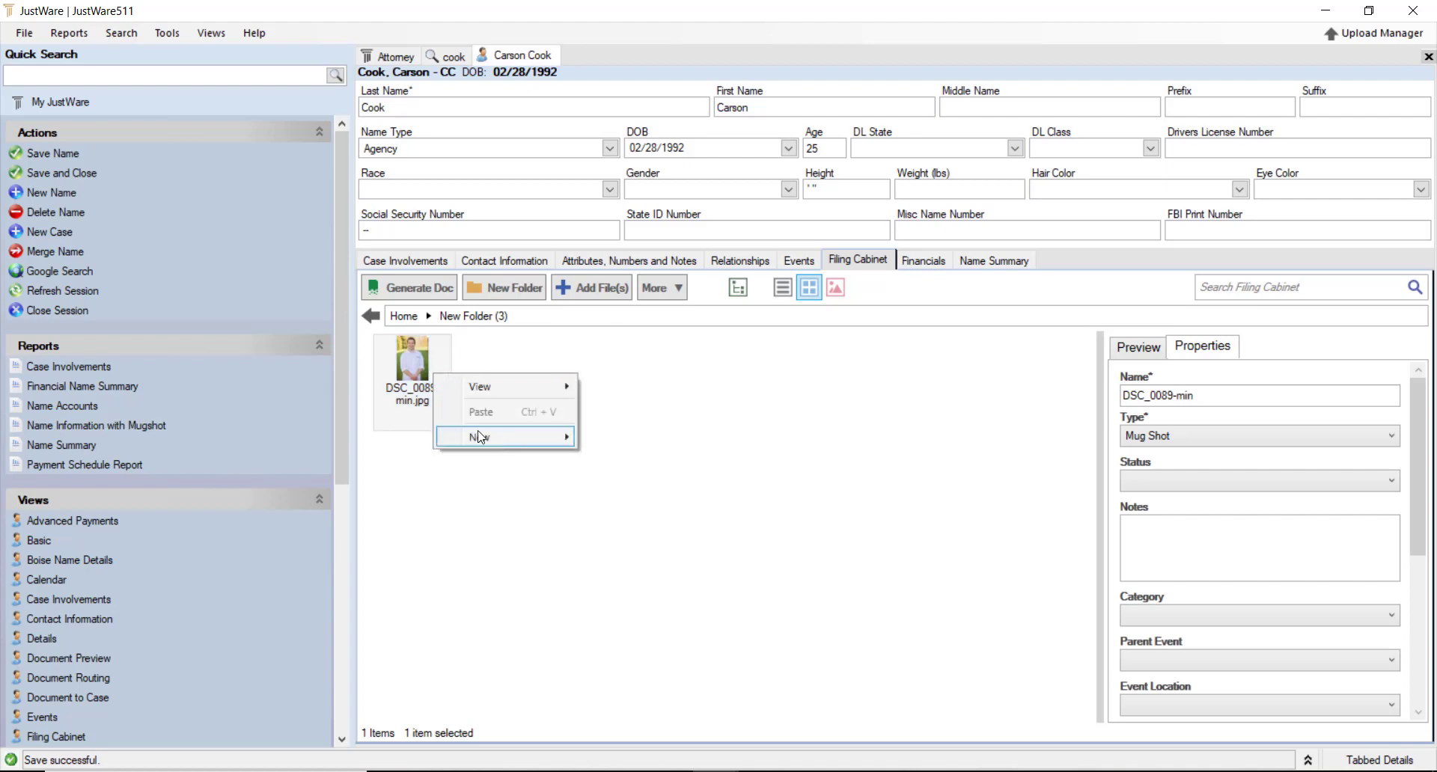
{"action": "left_click", "coordinate": [398, 362]}
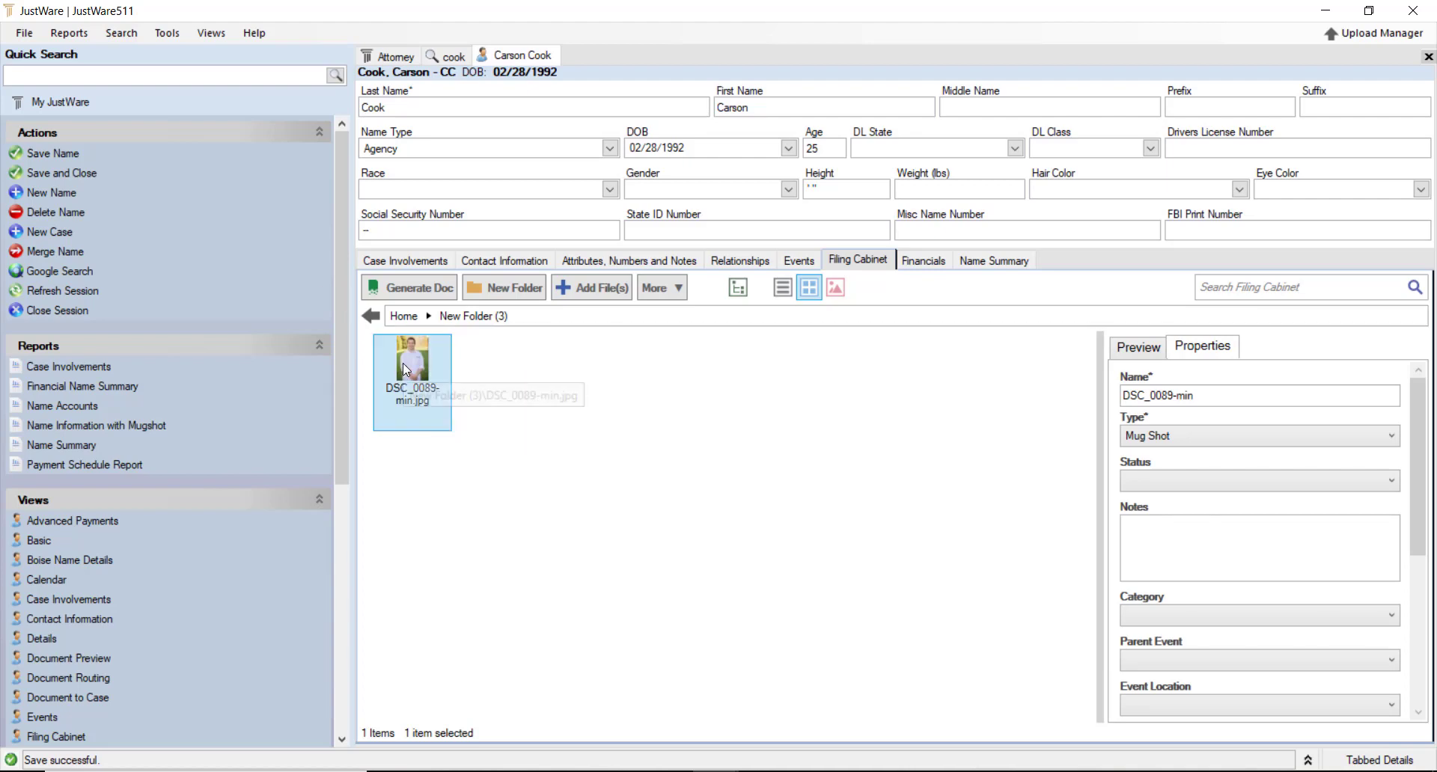
{"action": "left_click", "coordinate": [371, 315]}
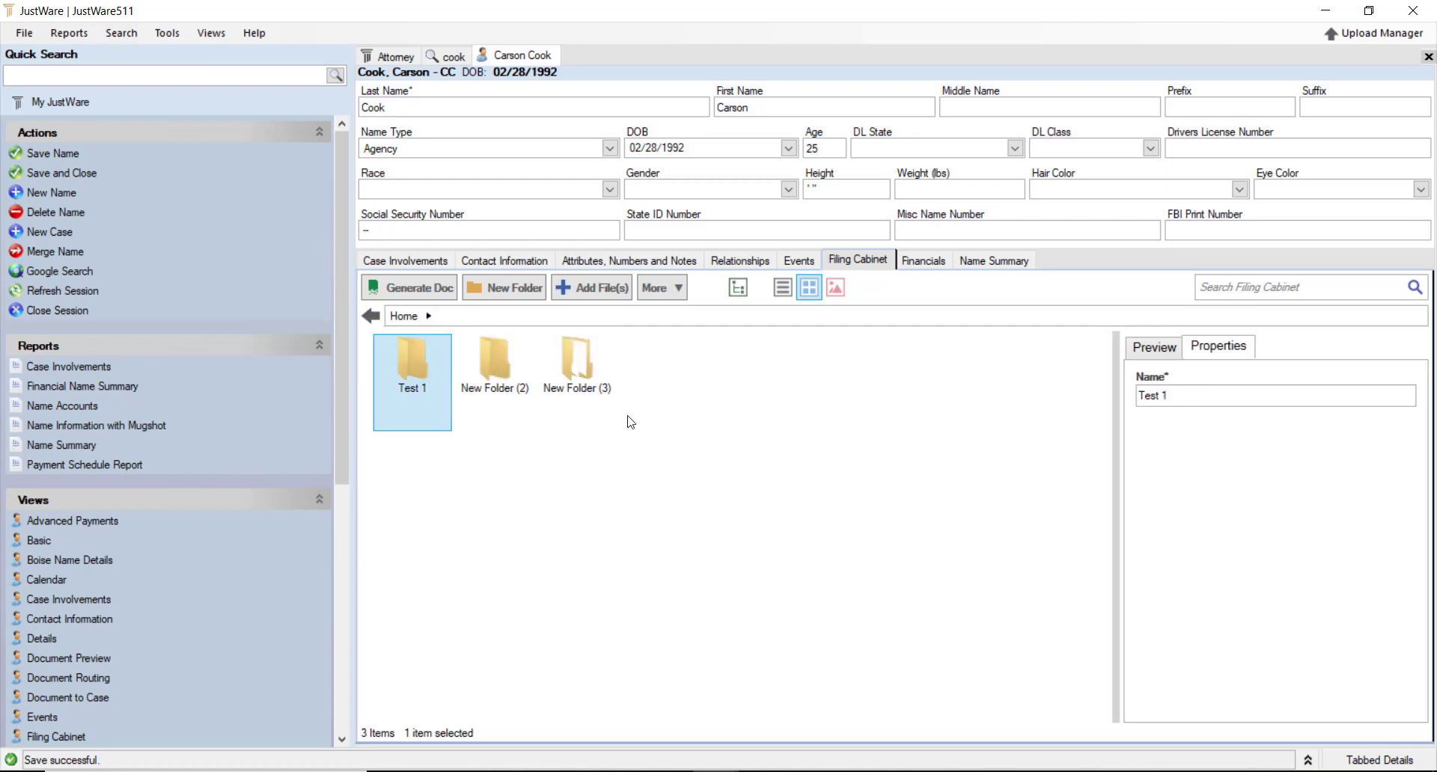
{"action": "key", "text": "ctrl+v"}
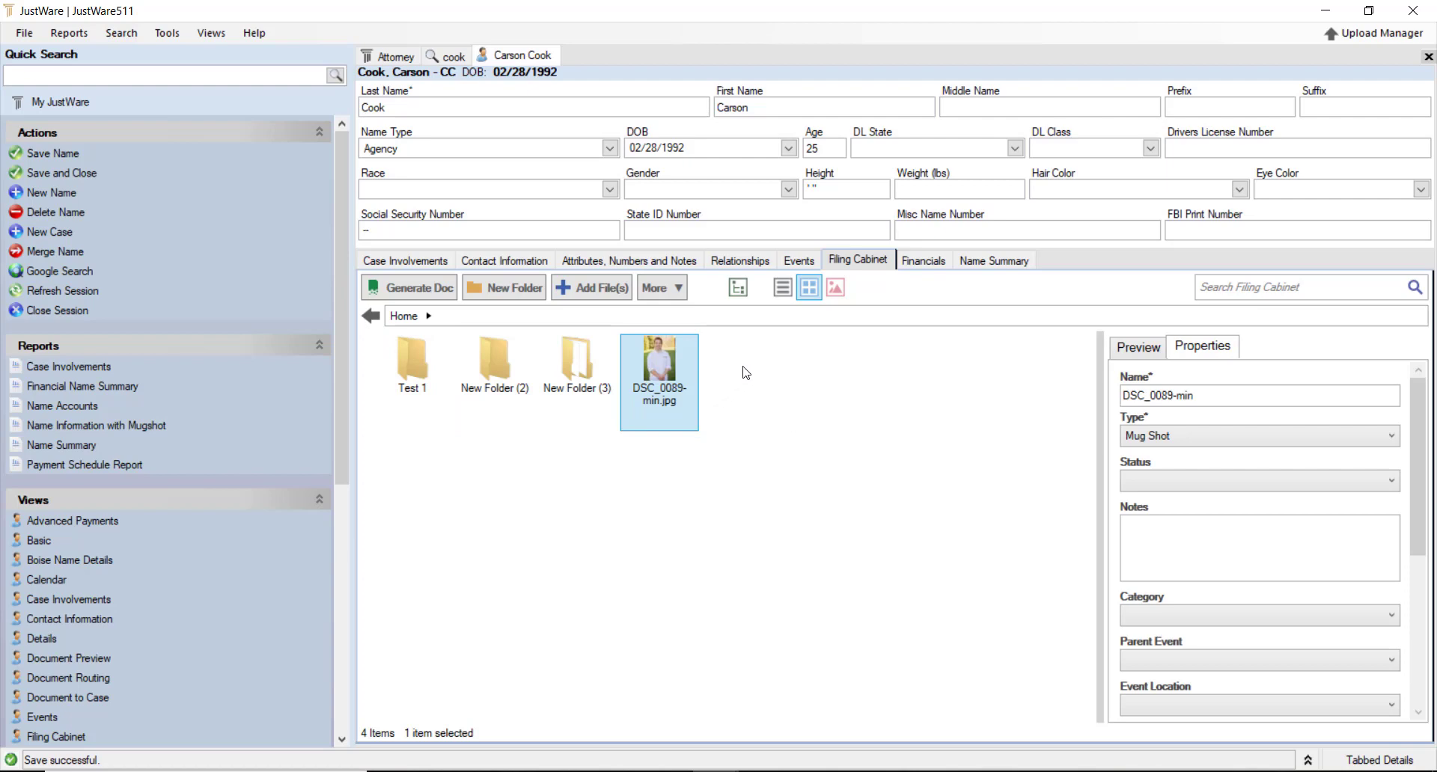
Try the cabinet's Details view with a wider Name column, settle on Large Icons, then open Financials
{"action": "left_click", "coordinate": [783, 288]}
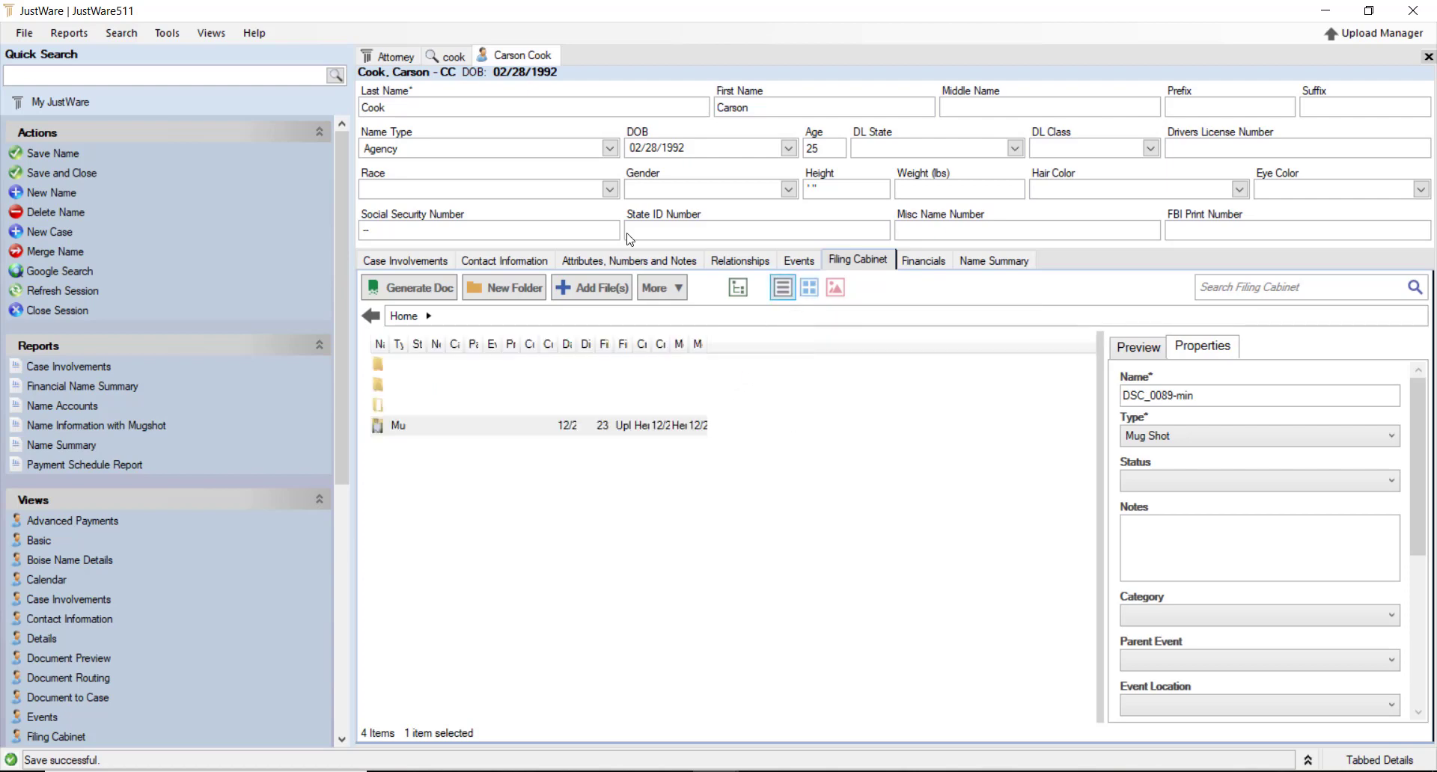
{"action": "left_click_drag", "start_coordinate": [386, 344], "coordinate": [746, 346]}
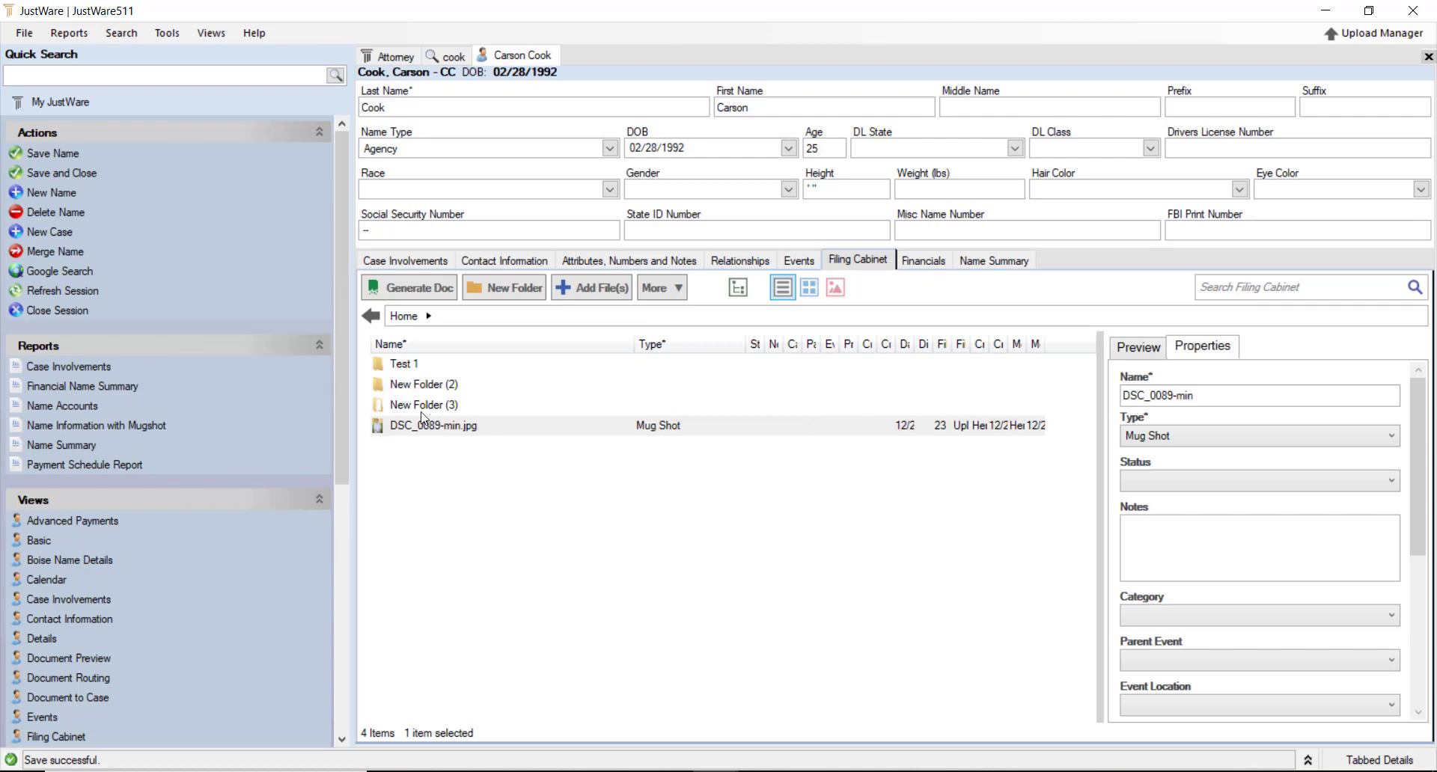
{"action": "left_click", "coordinate": [822, 292]}
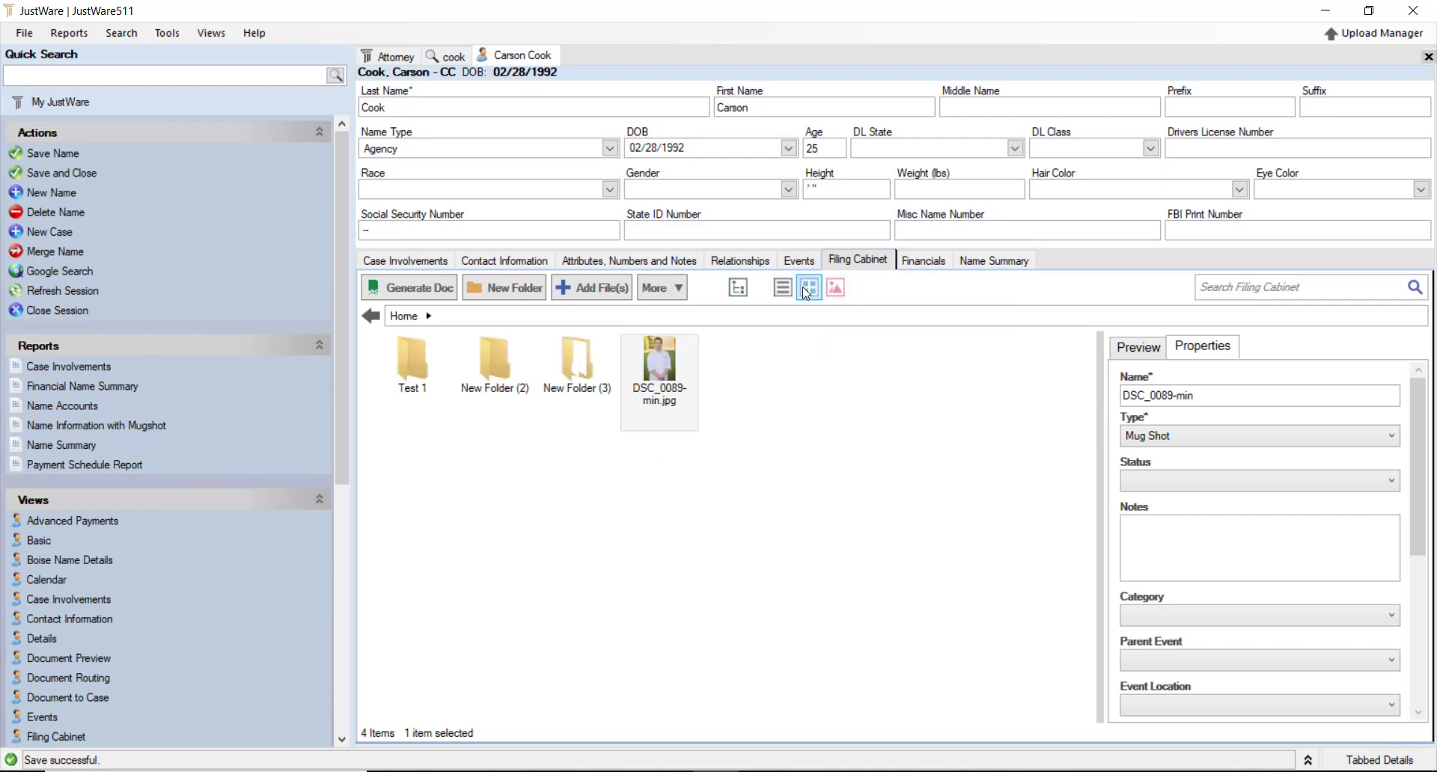
{"action": "left_click", "coordinate": [835, 301]}
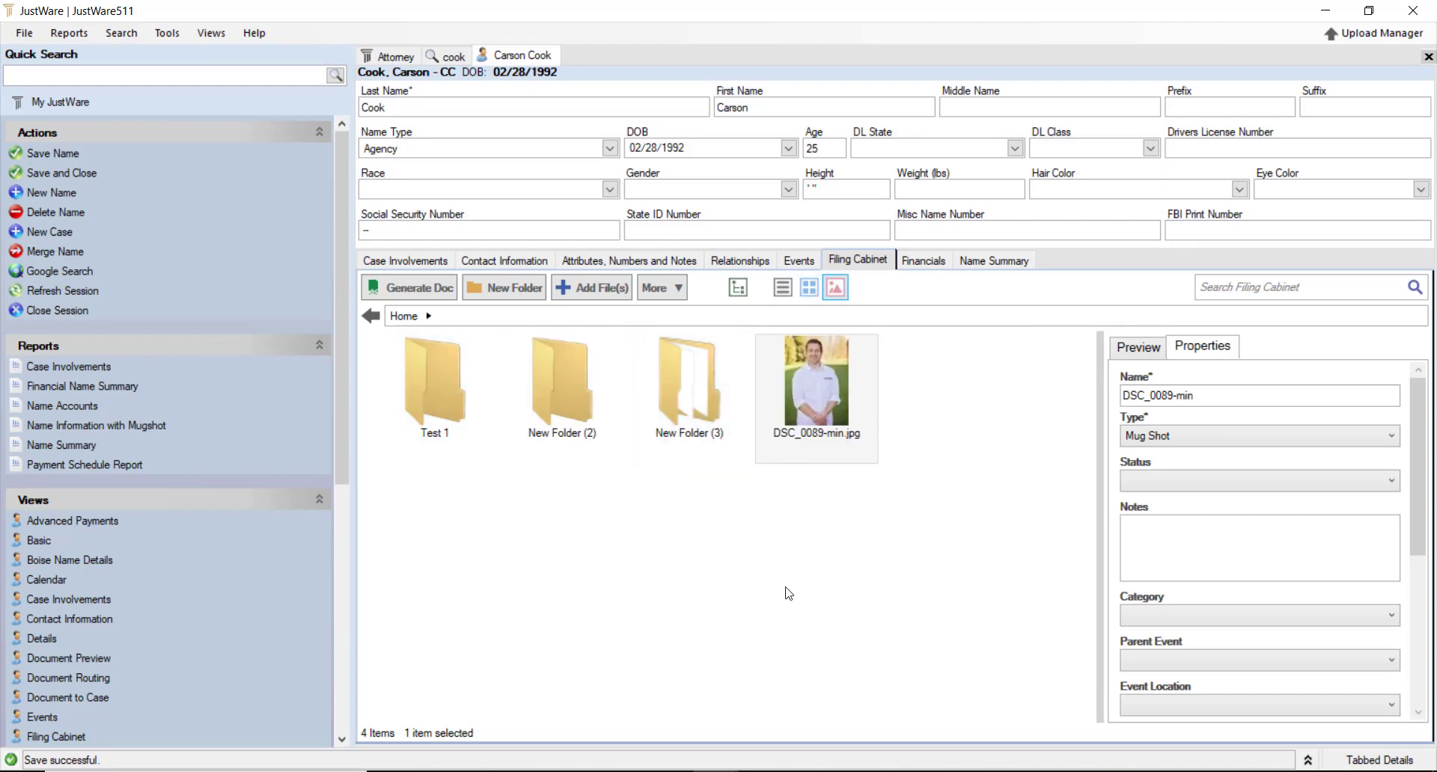
{"action": "left_click", "coordinate": [928, 264]}
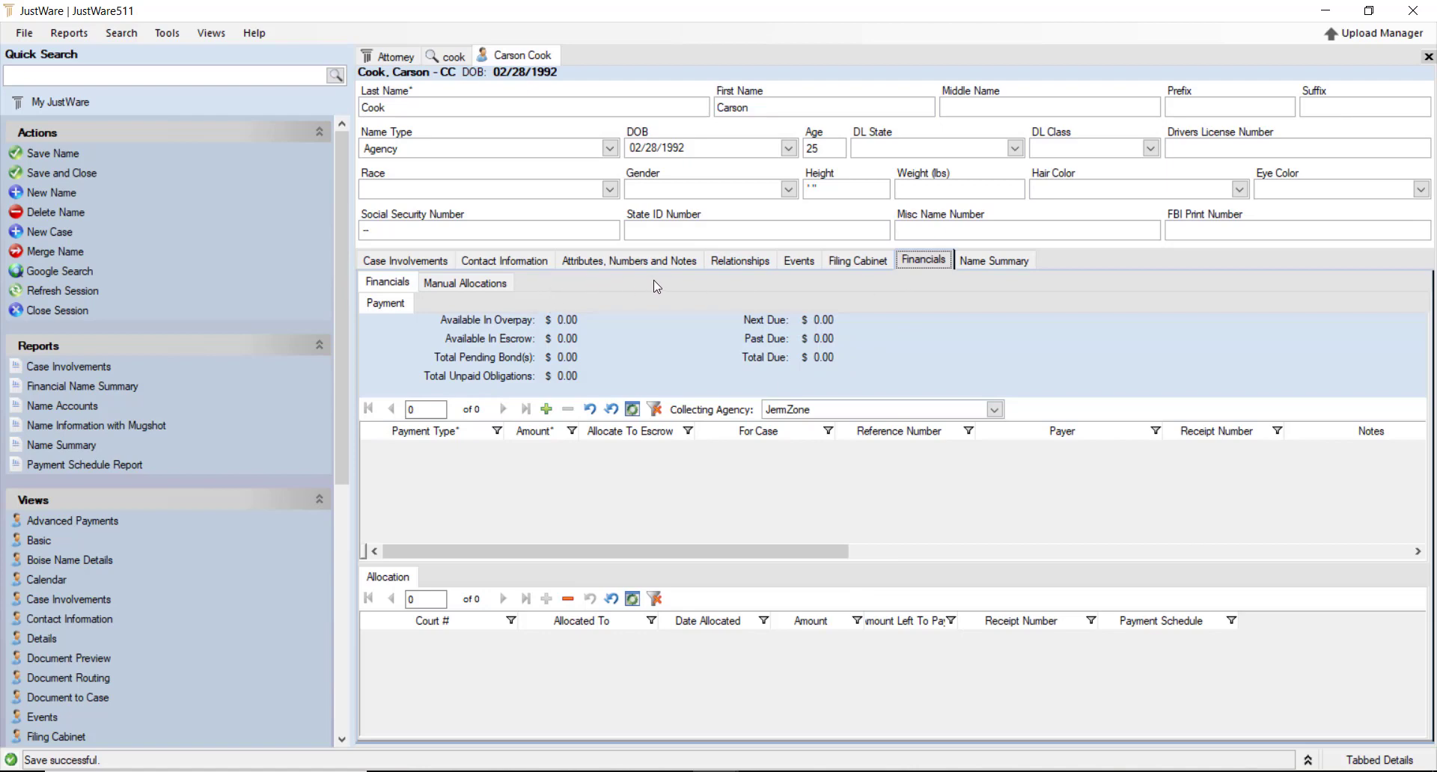
Review the Name Summary report's Hostile attribute, steak note and upcoming Execution event
{"action": "left_click", "coordinate": [1004, 267]}
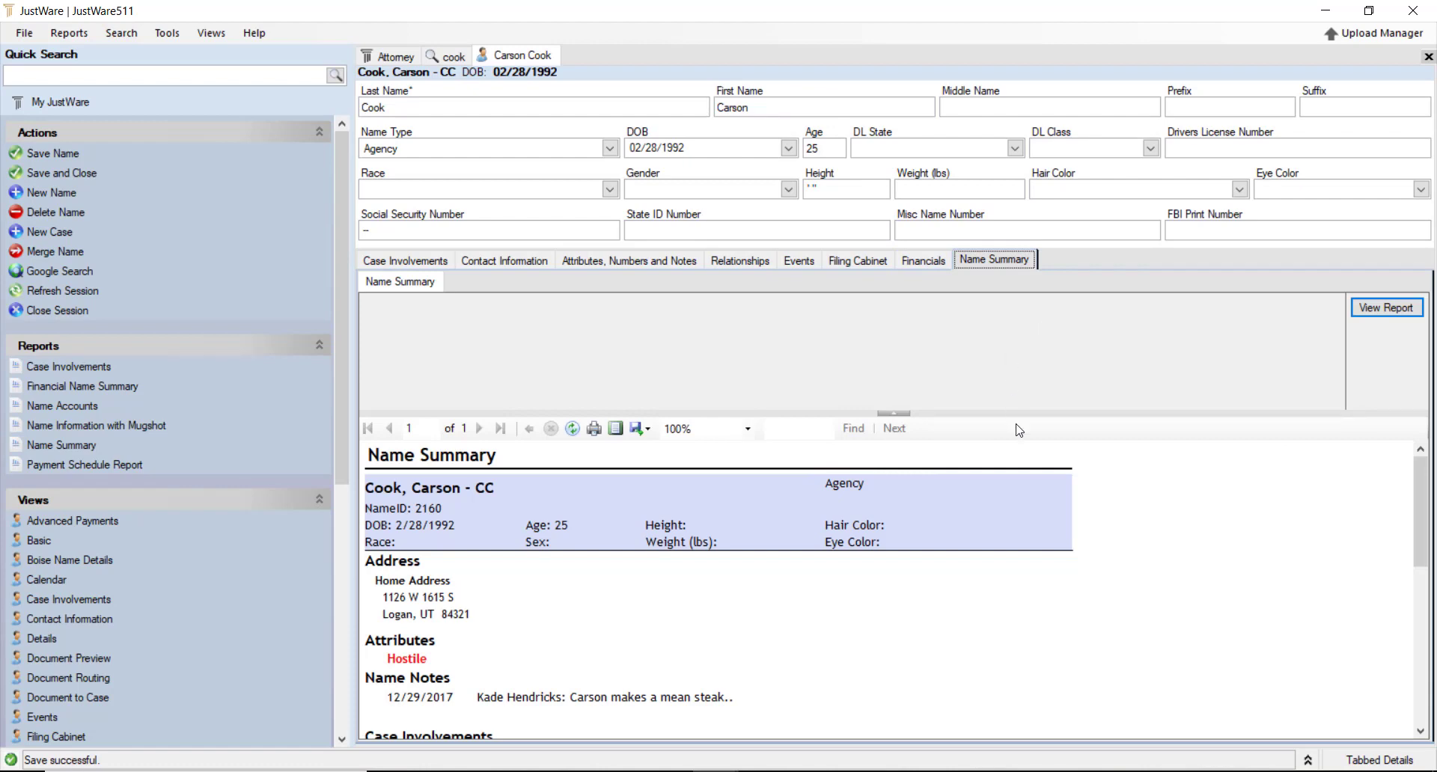
{"action": "scroll", "coordinate": [857, 545], "scroll_direction": "down", "scroll_amount": 5}
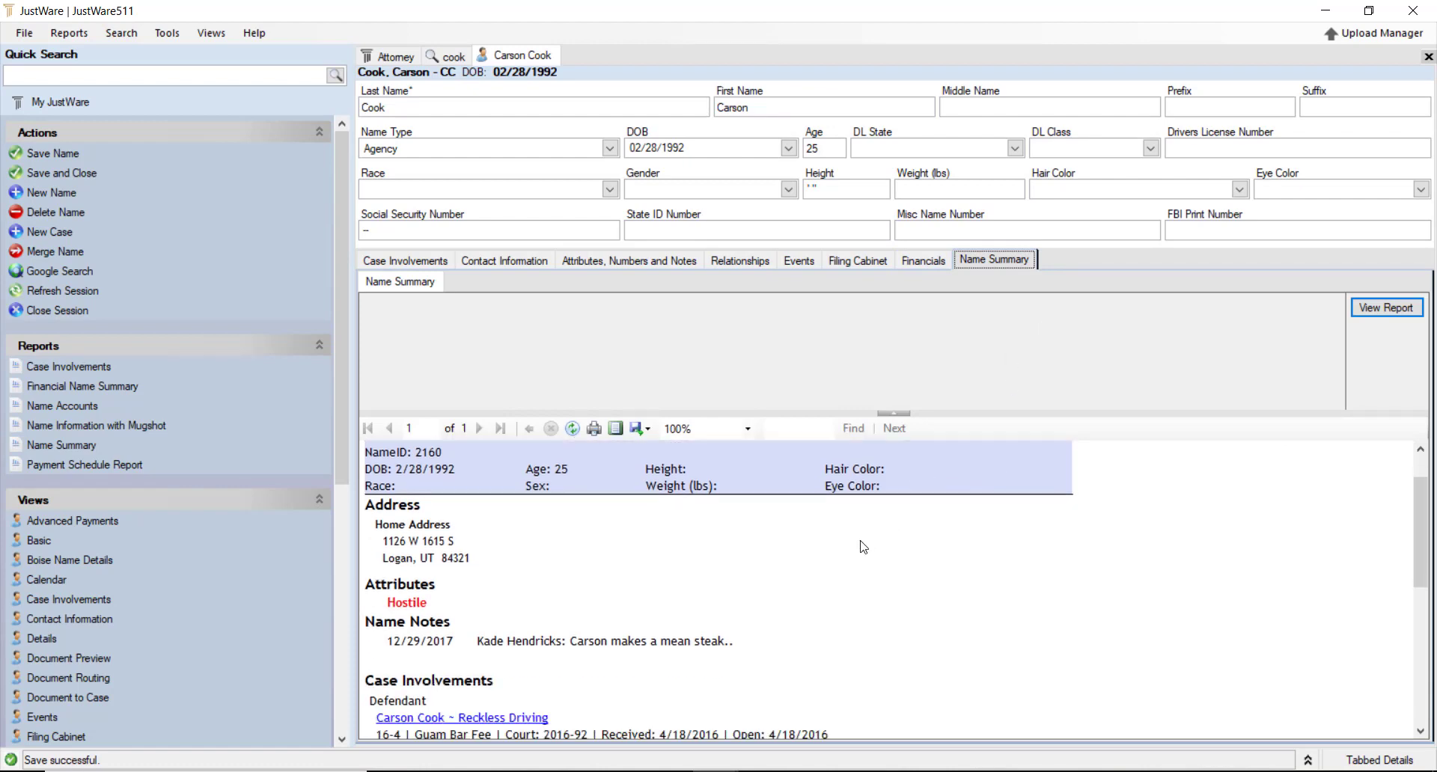
{"action": "scroll", "coordinate": [858, 545], "scroll_direction": "down", "scroll_amount": 4}
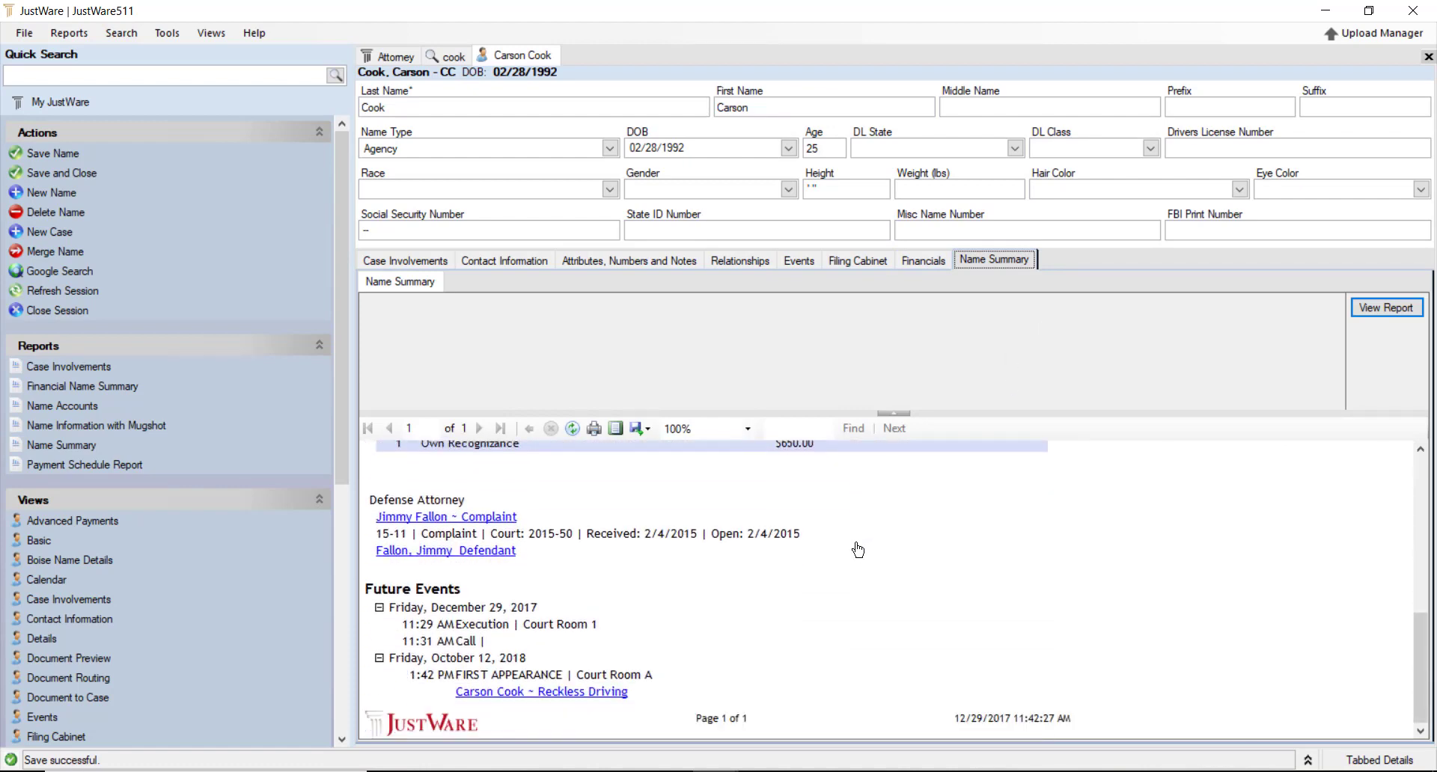
{"action": "scroll", "coordinate": [951, 621], "scroll_direction": "up", "scroll_amount": 9}
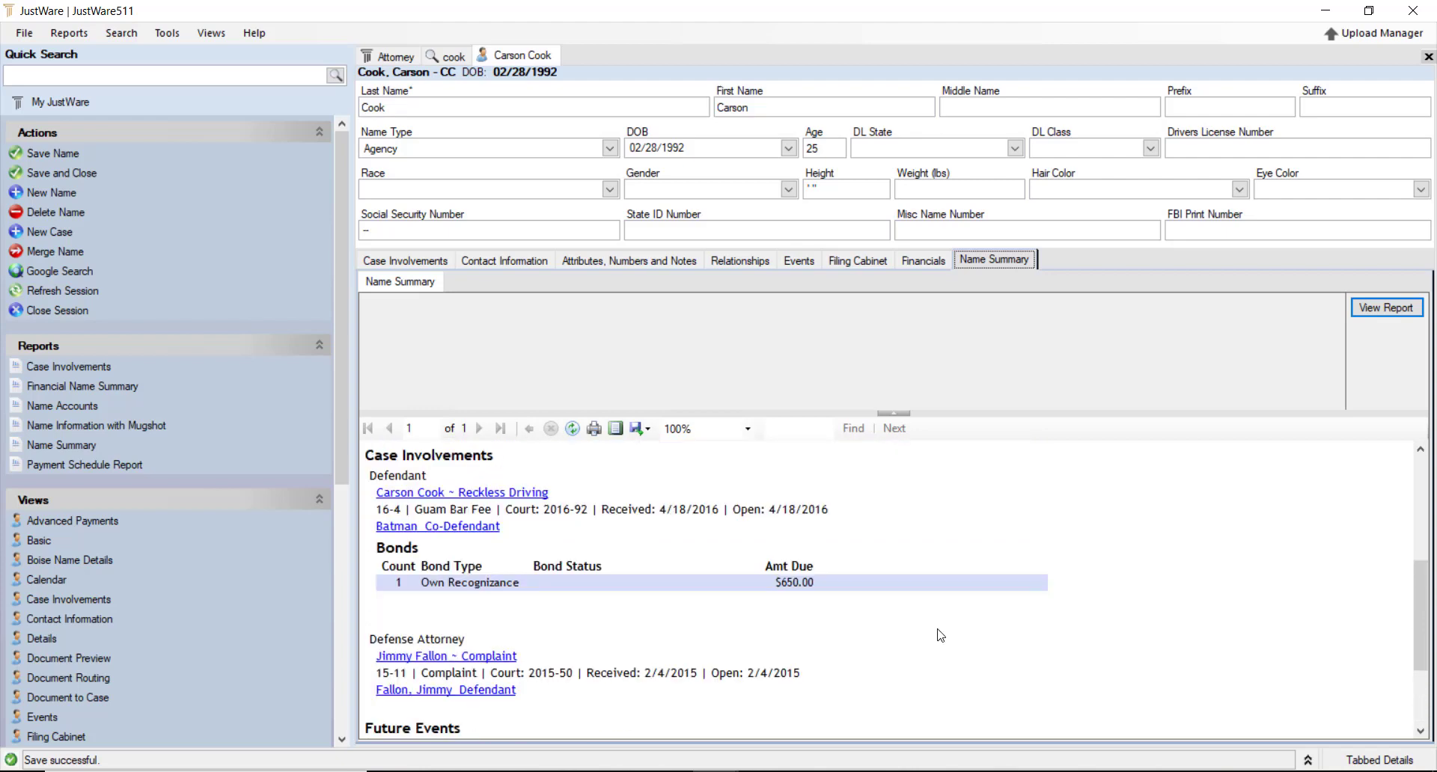
{"action": "scroll", "coordinate": [887, 648], "scroll_direction": "up", "scroll_amount": 1}
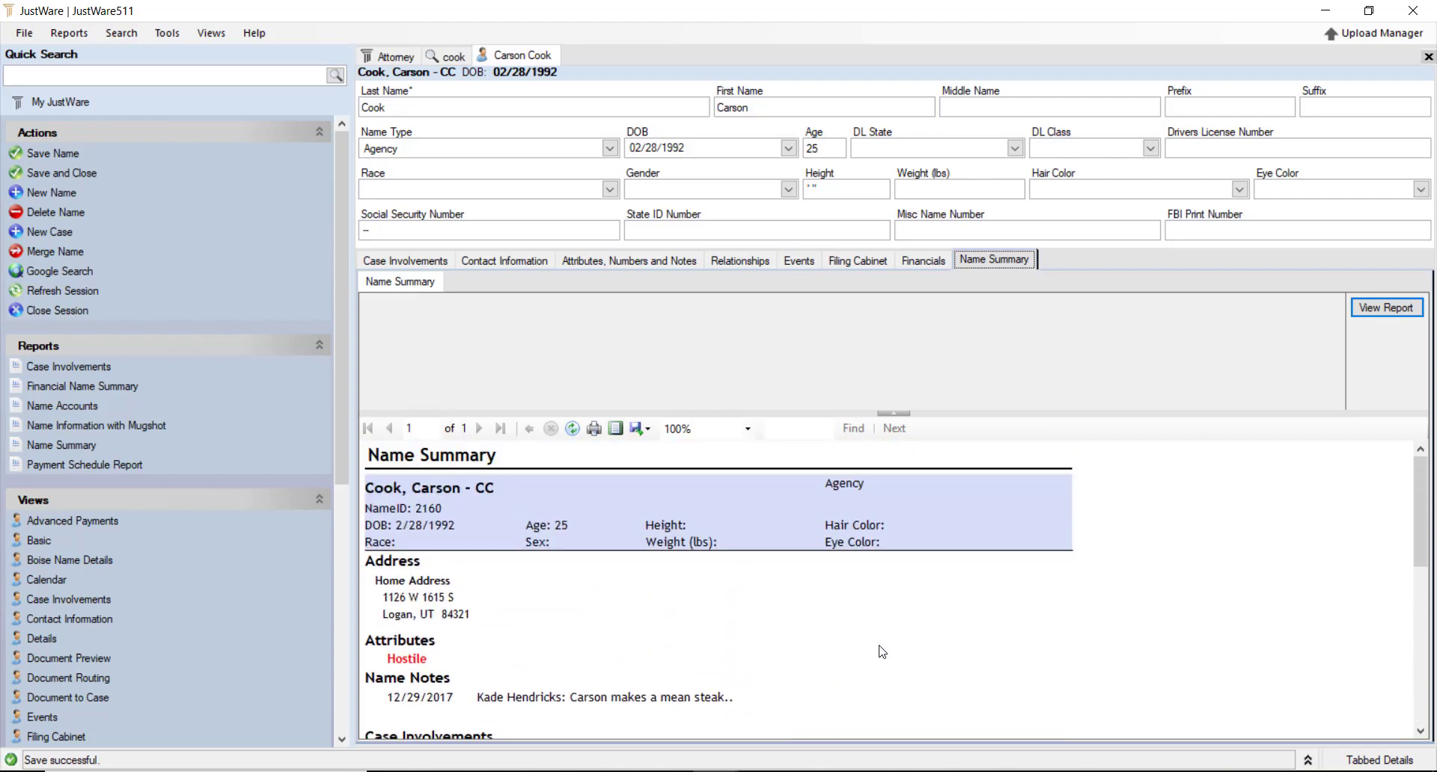
{"action": "scroll", "coordinate": [833, 581], "scroll_direction": "down", "scroll_amount": 6}
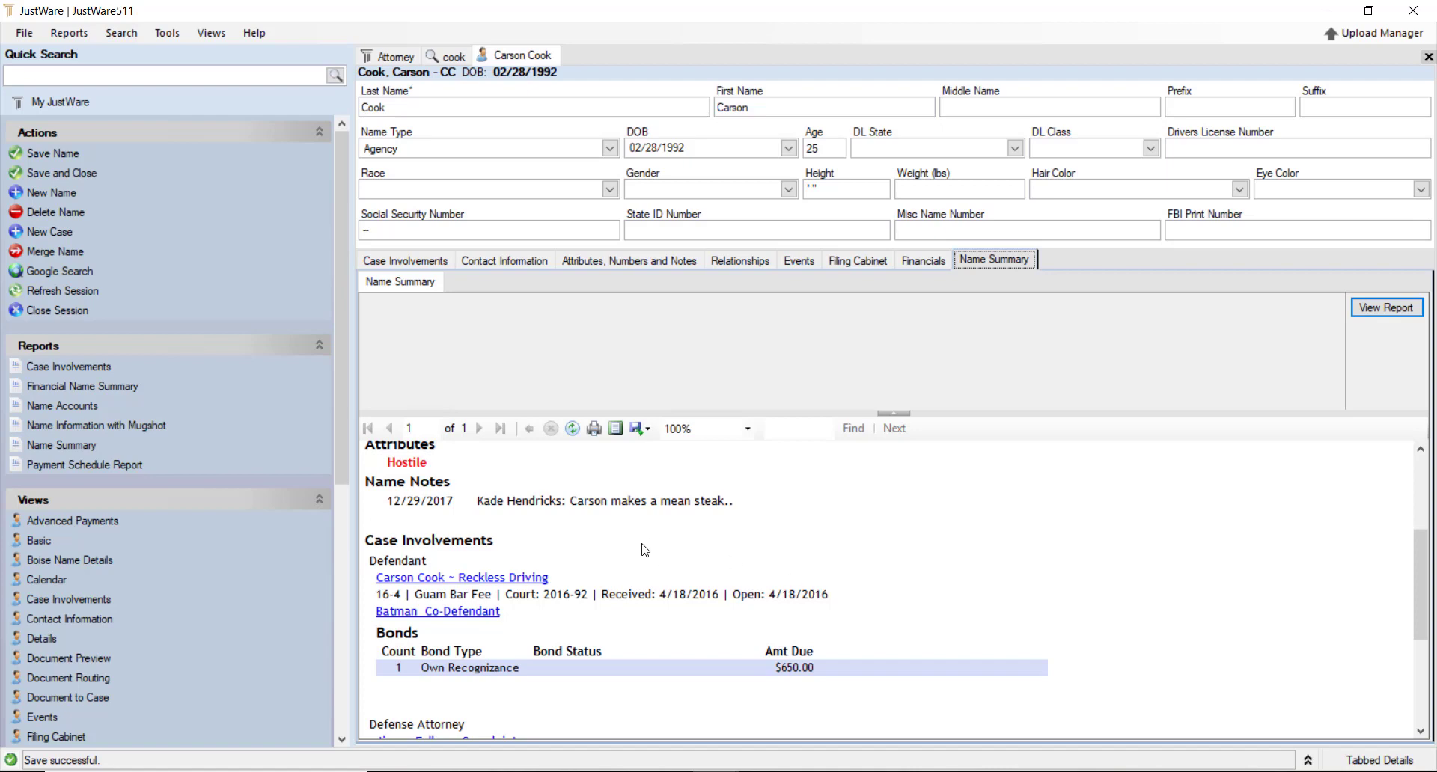
{"action": "scroll", "coordinate": [645, 551], "scroll_direction": "down", "scroll_amount": 7}
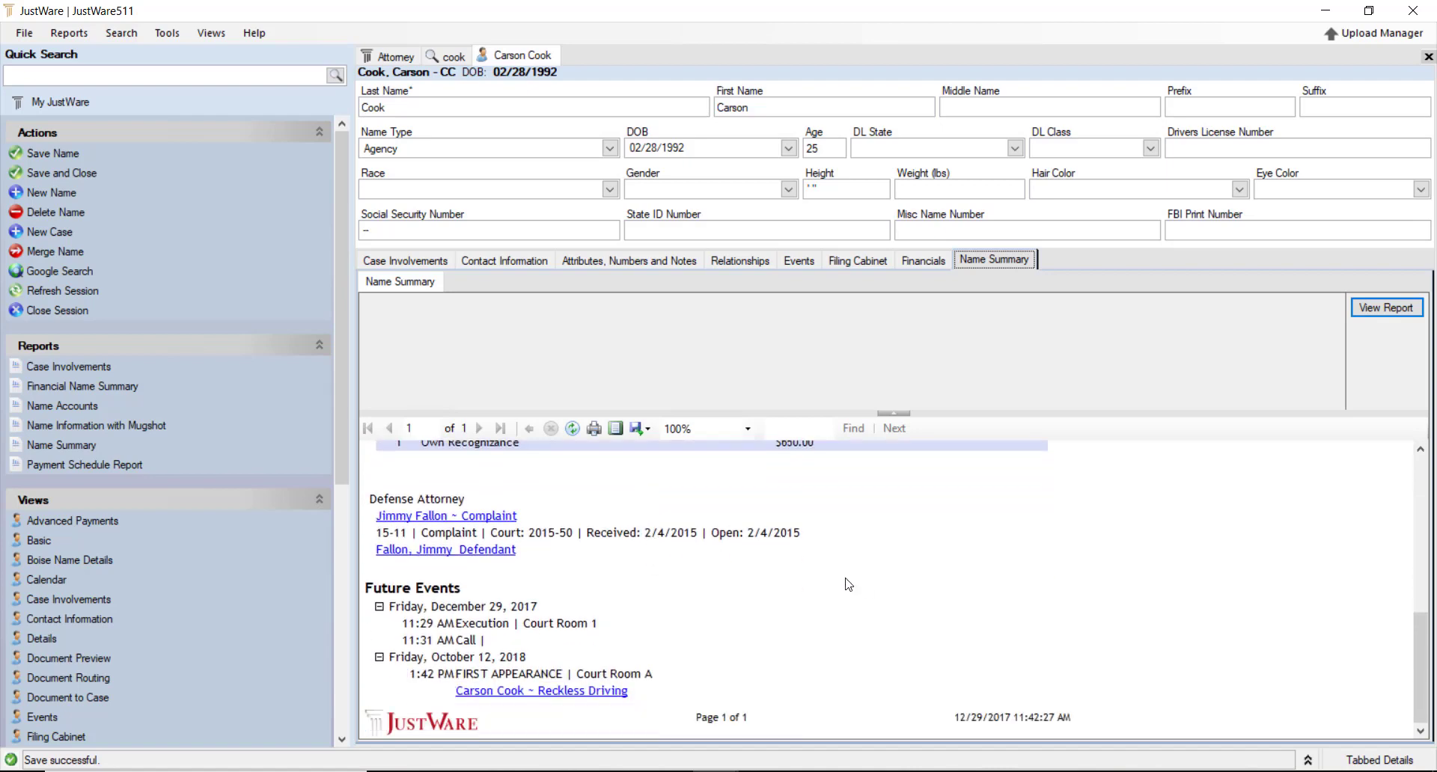
{"action": "scroll", "coordinate": [878, 599], "scroll_direction": "up", "scroll_amount": 13}
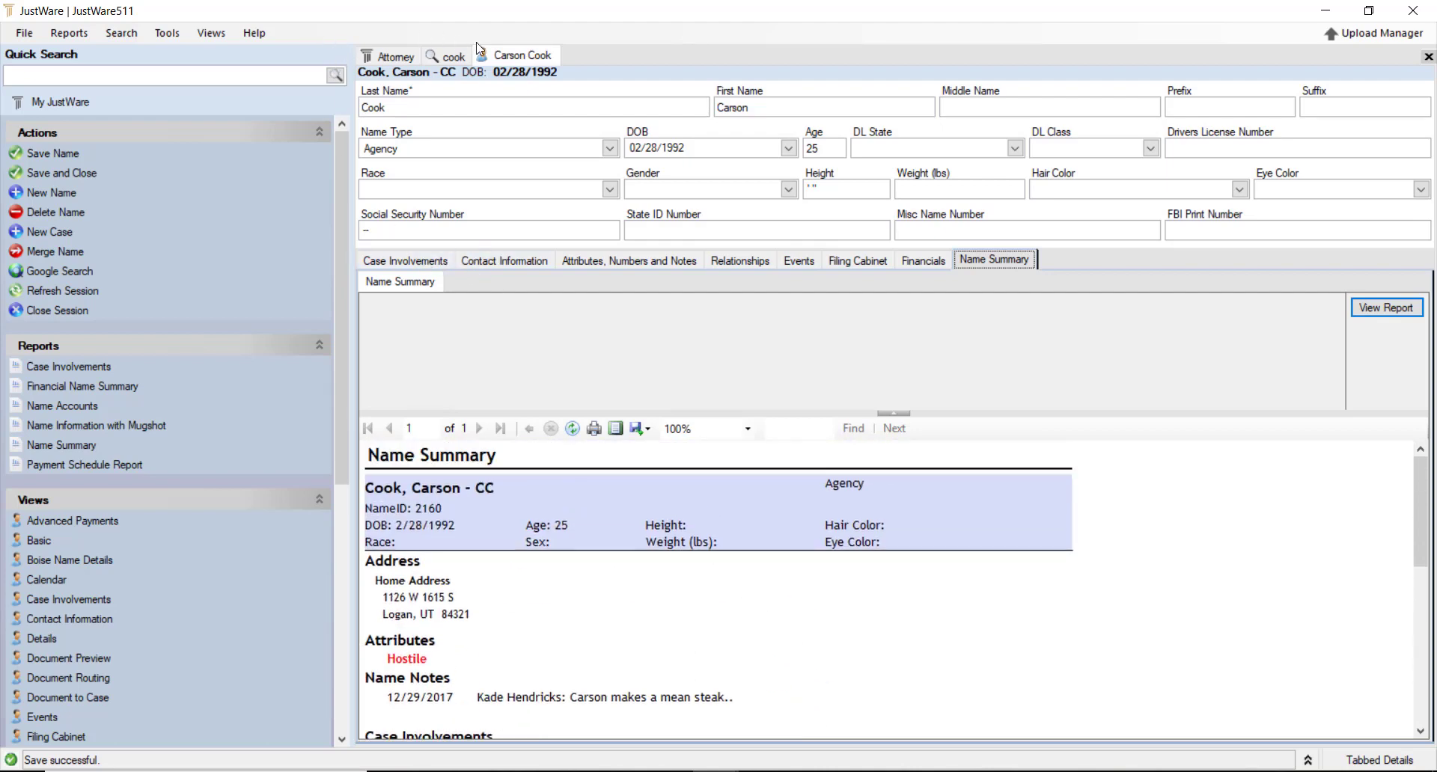
{"action": "right_click", "coordinate": [524, 56]}
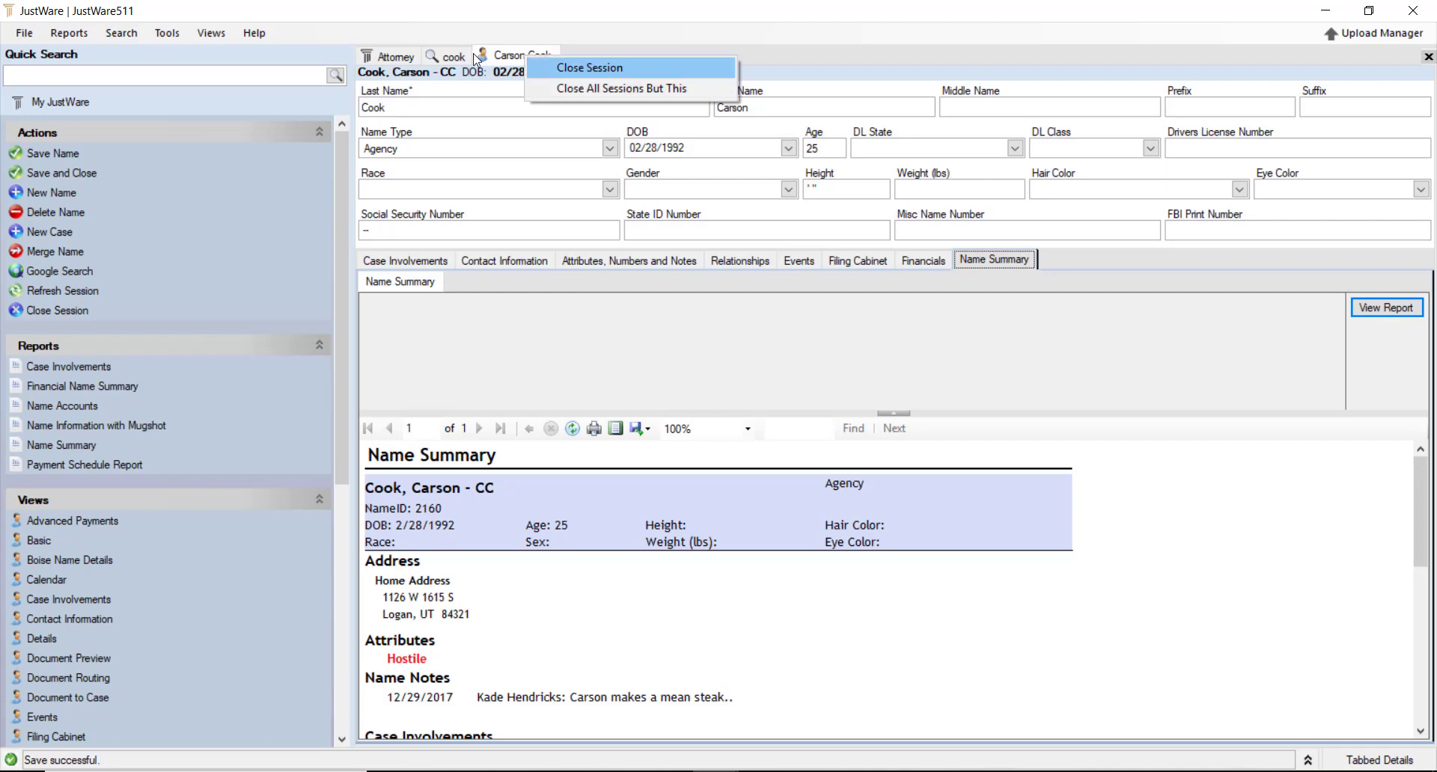
{"action": "key", "text": "Return"}
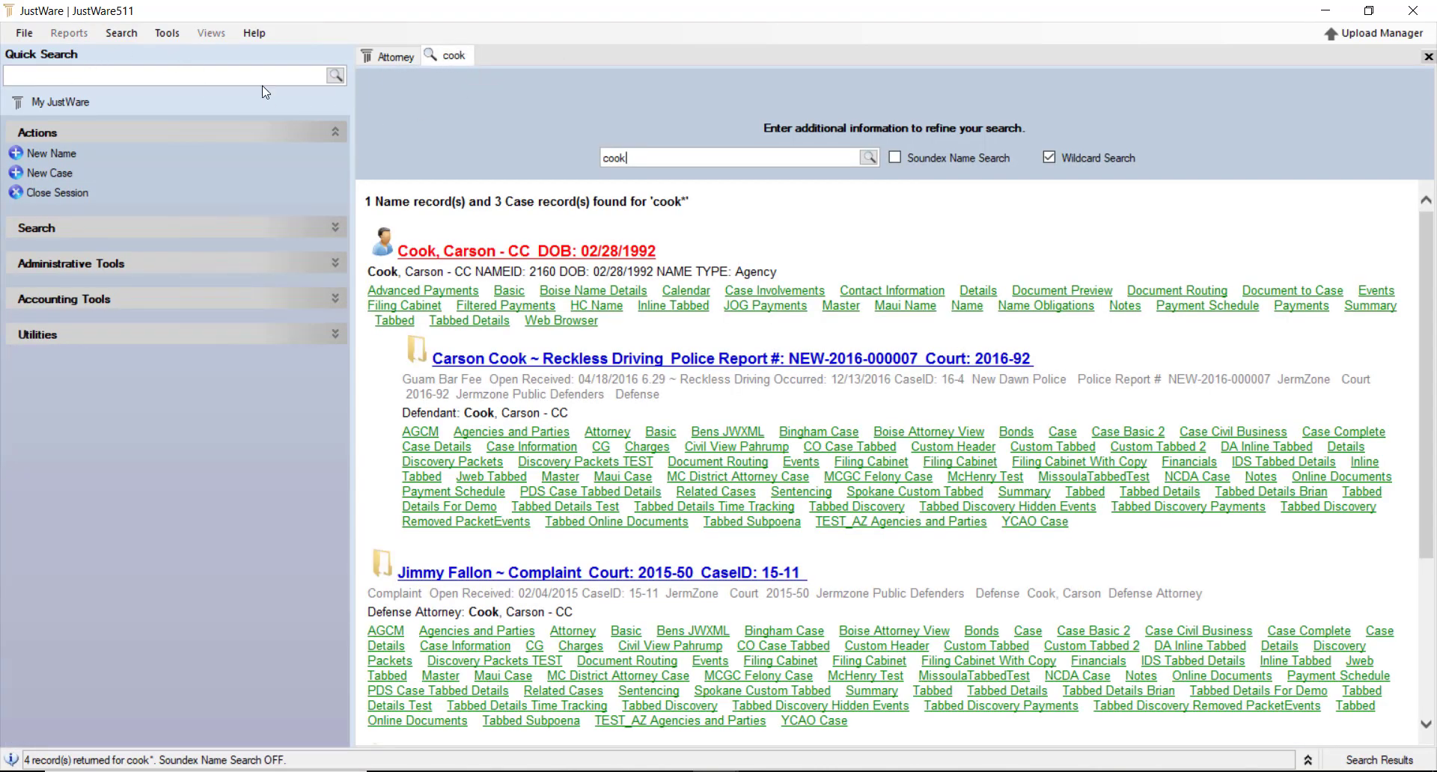
{"action": "left_click", "coordinate": [706, 361]}
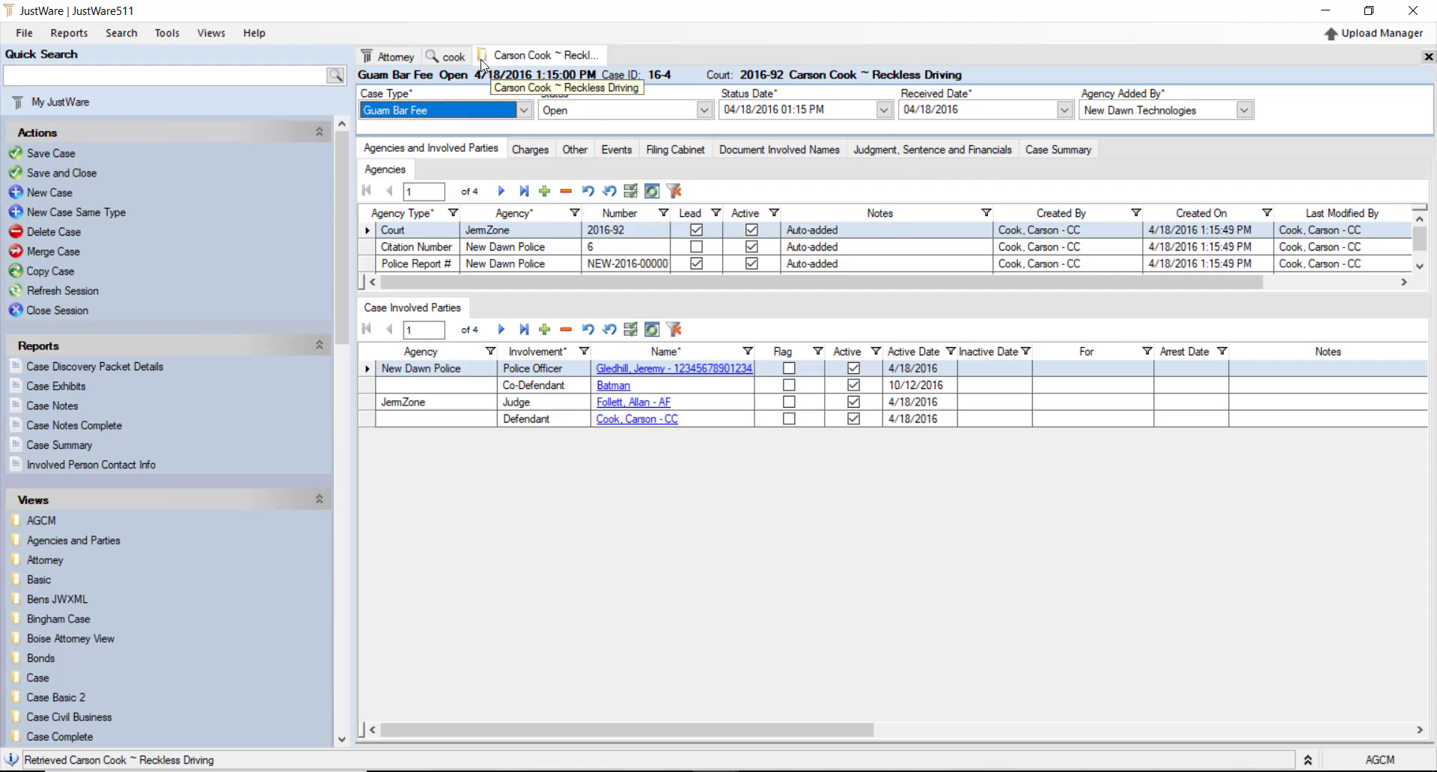
Reopen the Reckless Driving case as a second copy and view the December 25–29, 2017 Attorney calendar
{"action": "left_click", "coordinate": [450, 59]}
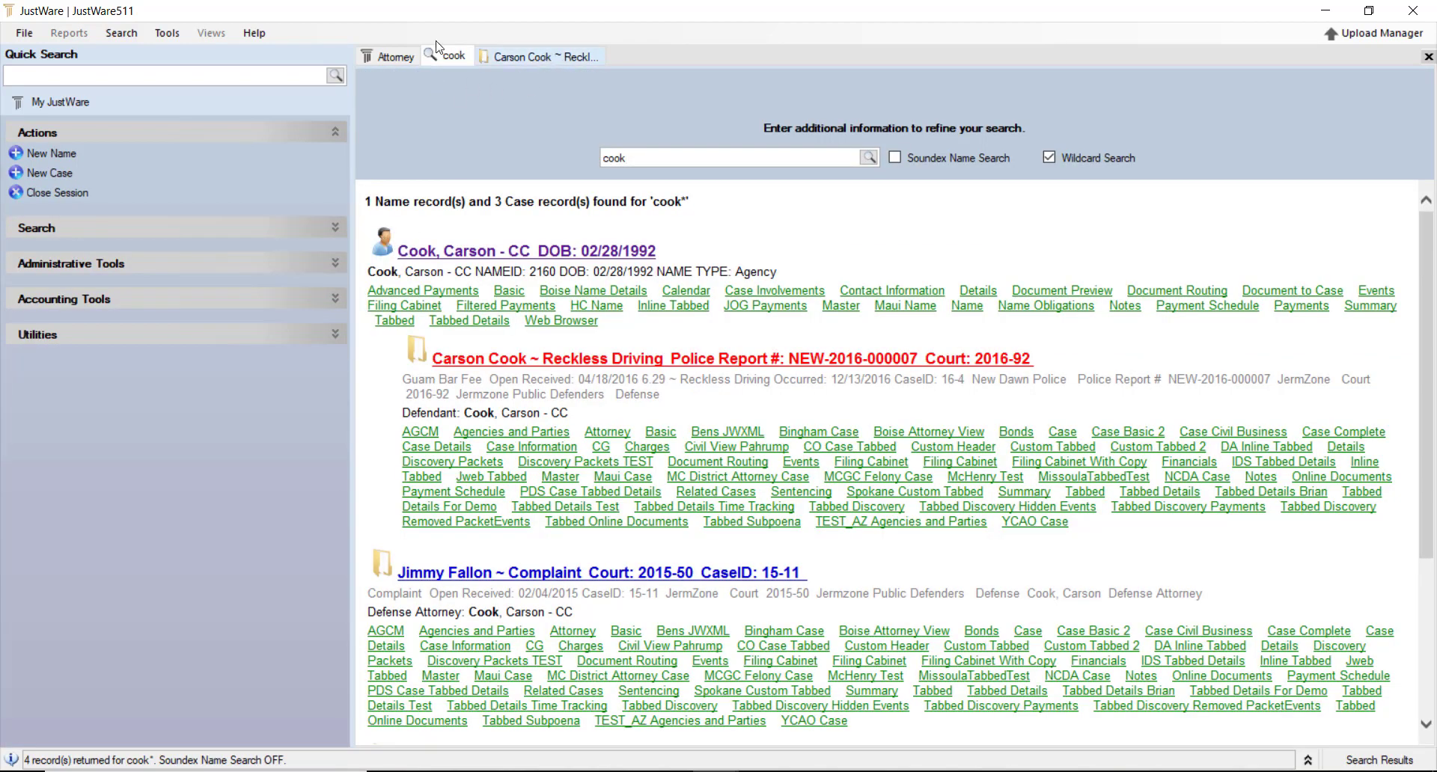
{"action": "left_click", "coordinate": [539, 57]}
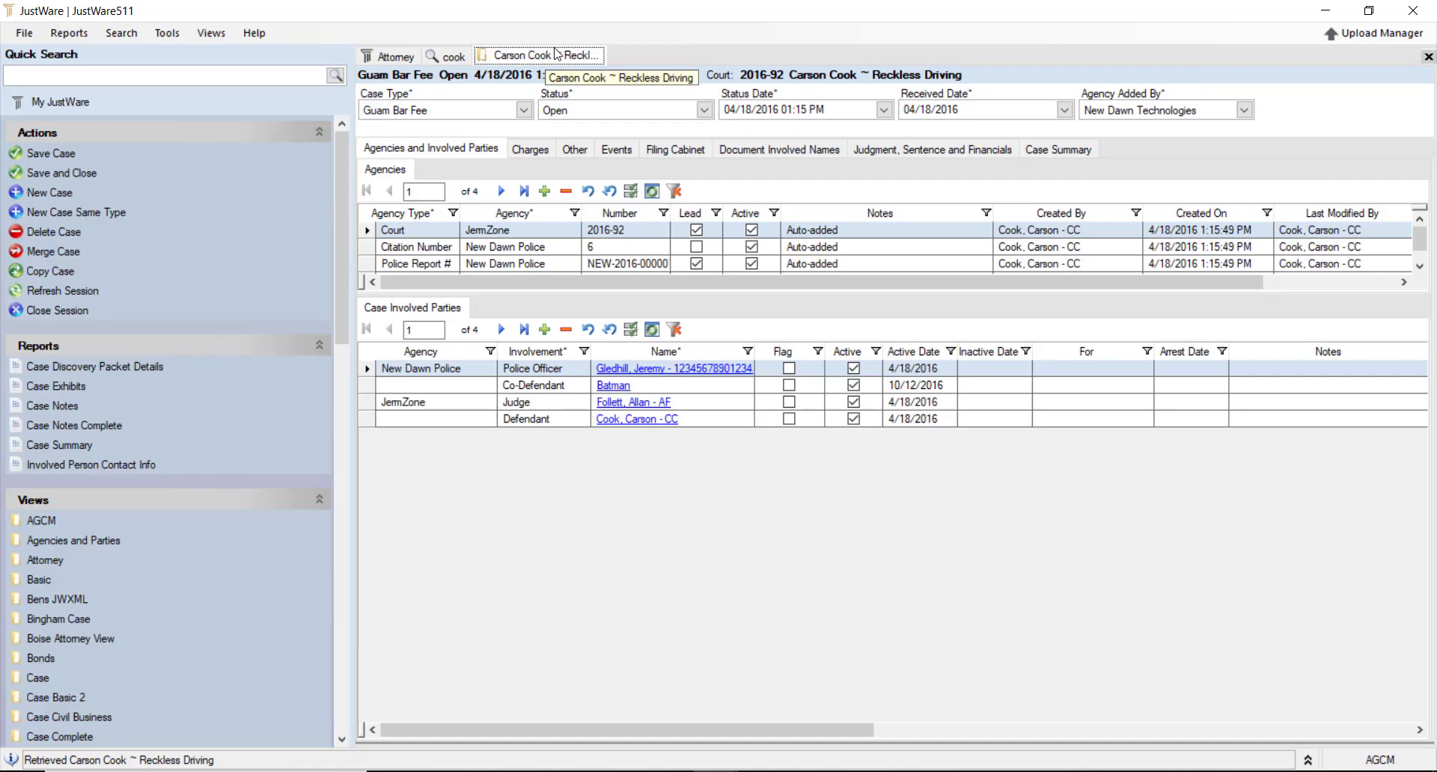
{"action": "left_click", "coordinate": [449, 57]}
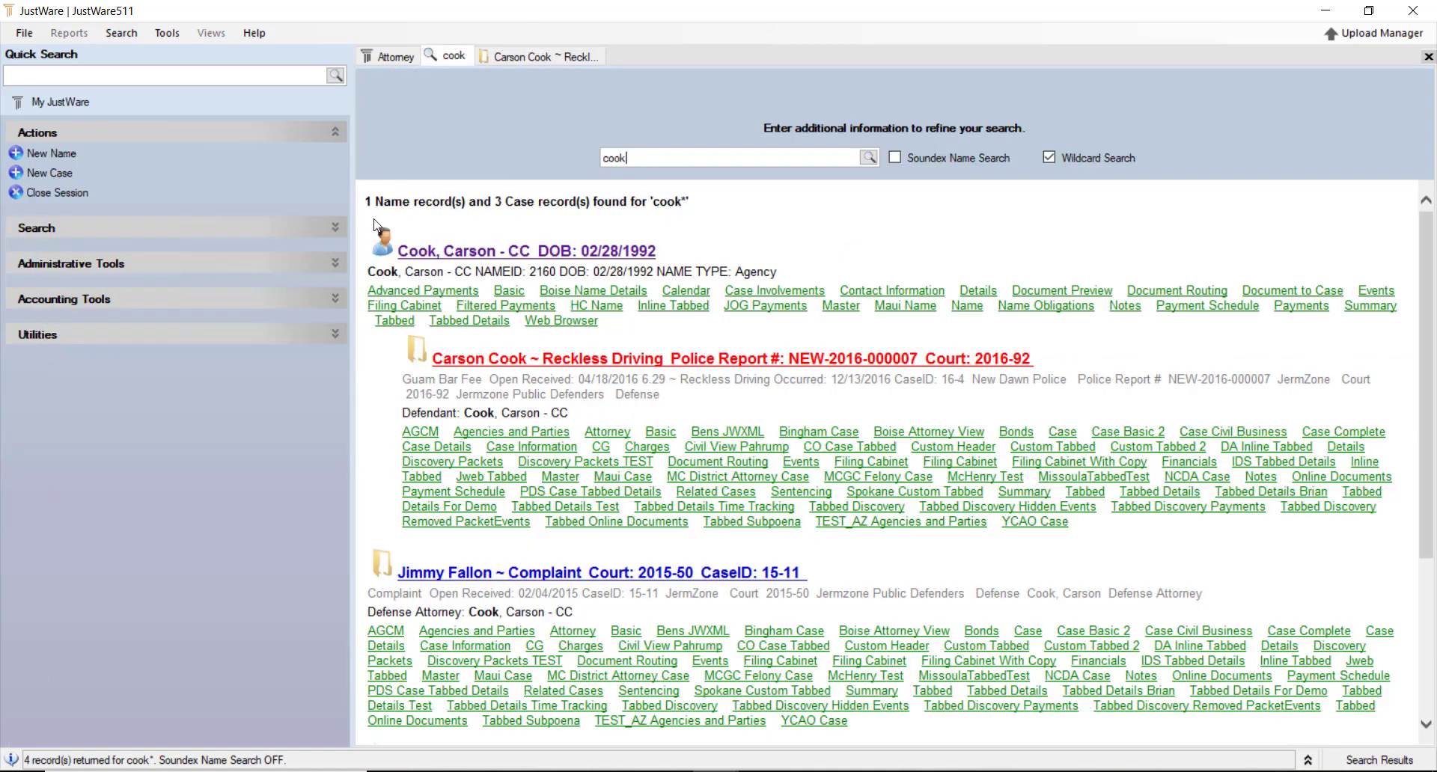
{"action": "left_click", "coordinate": [537, 361]}
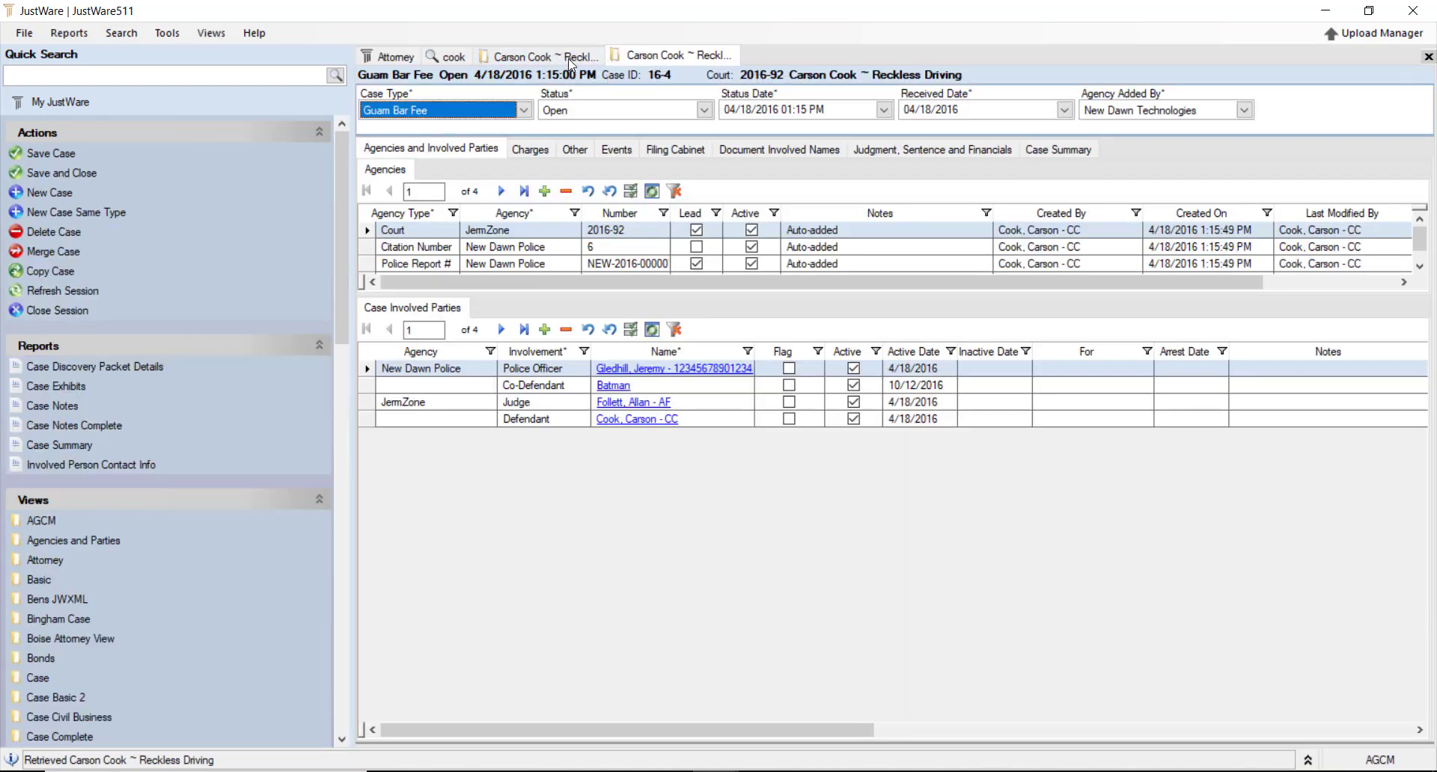
{"action": "left_click", "coordinate": [558, 56]}
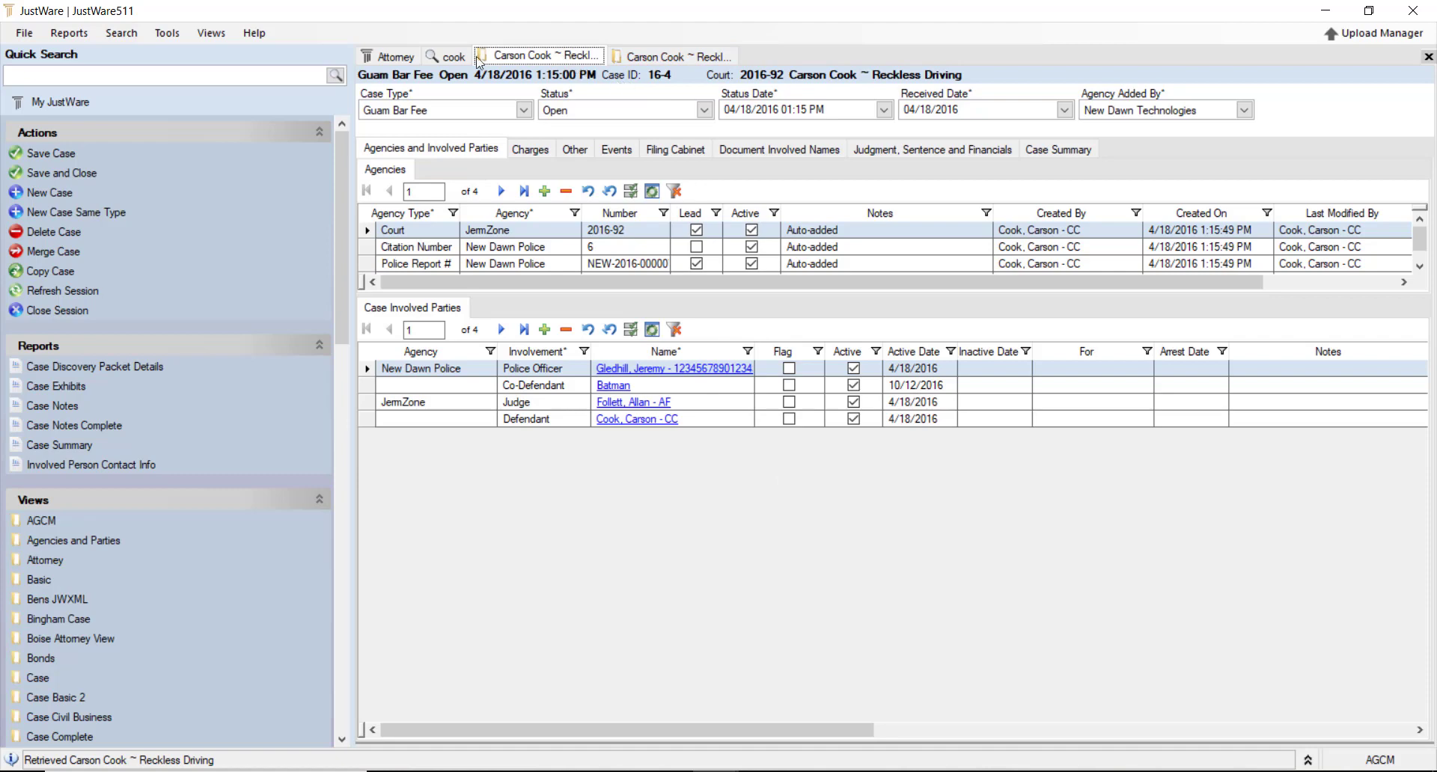
{"action": "left_click", "coordinate": [390, 61]}
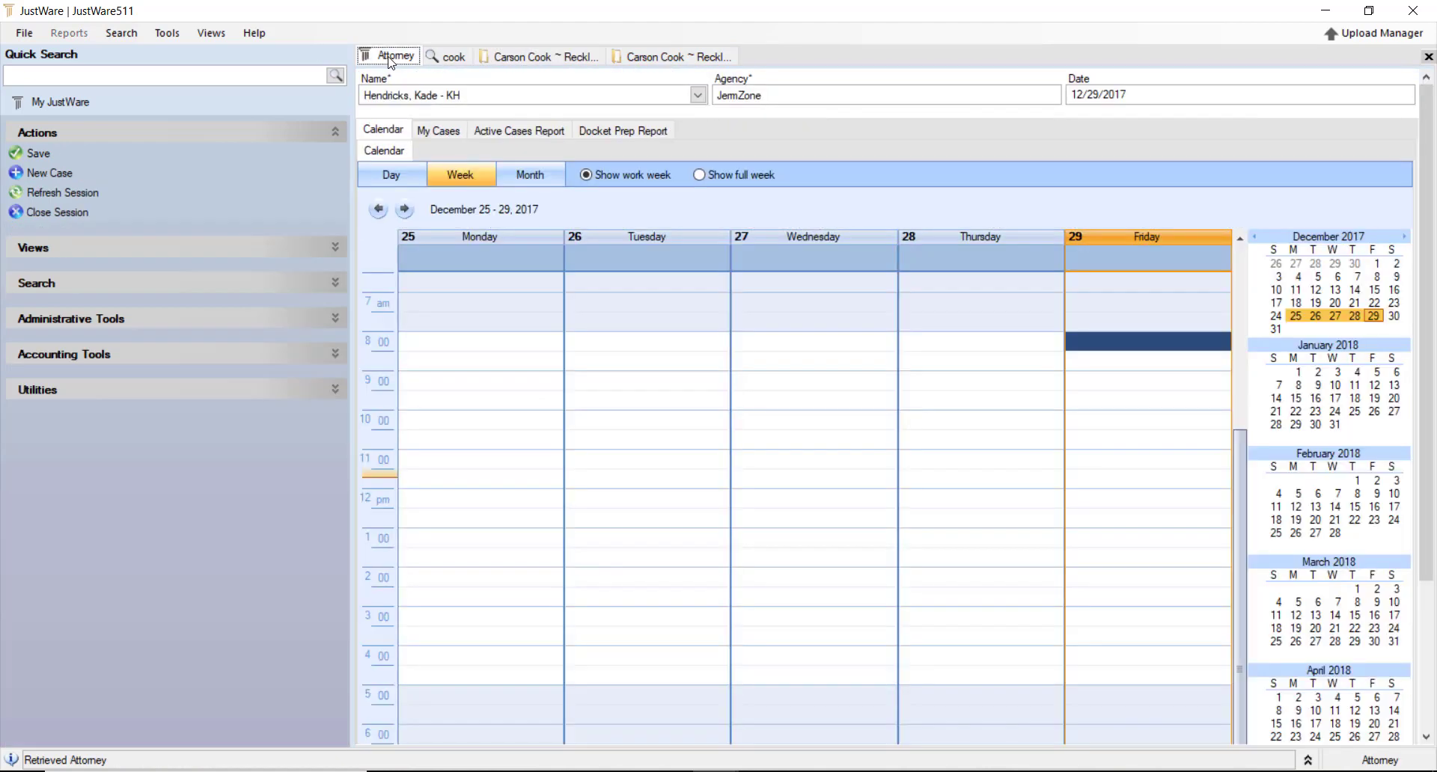
Go from the Attorney calendar to the second Reckless Driving case tab and bring up its tab menu
{"action": "left_click", "coordinate": [526, 60]}
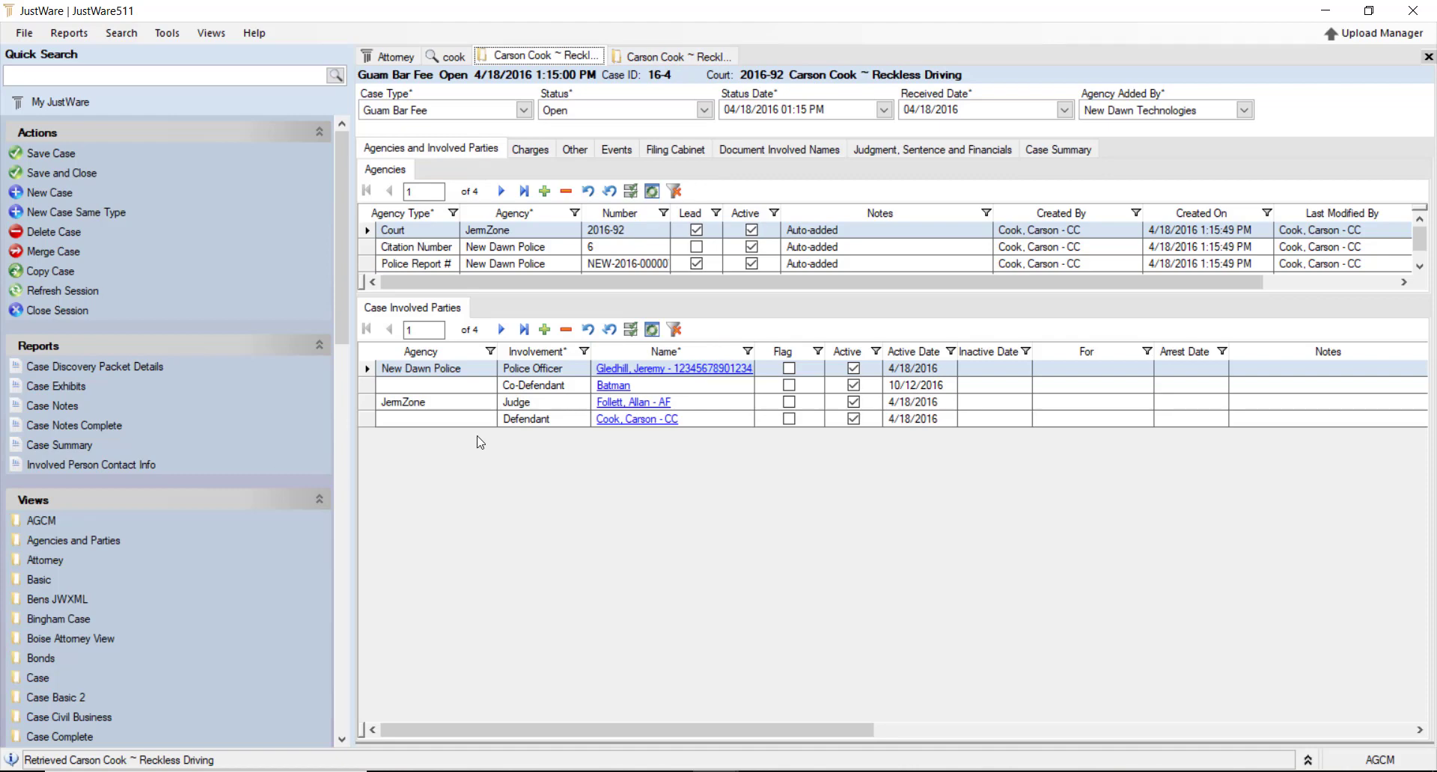
{"action": "left_click", "coordinate": [687, 57]}
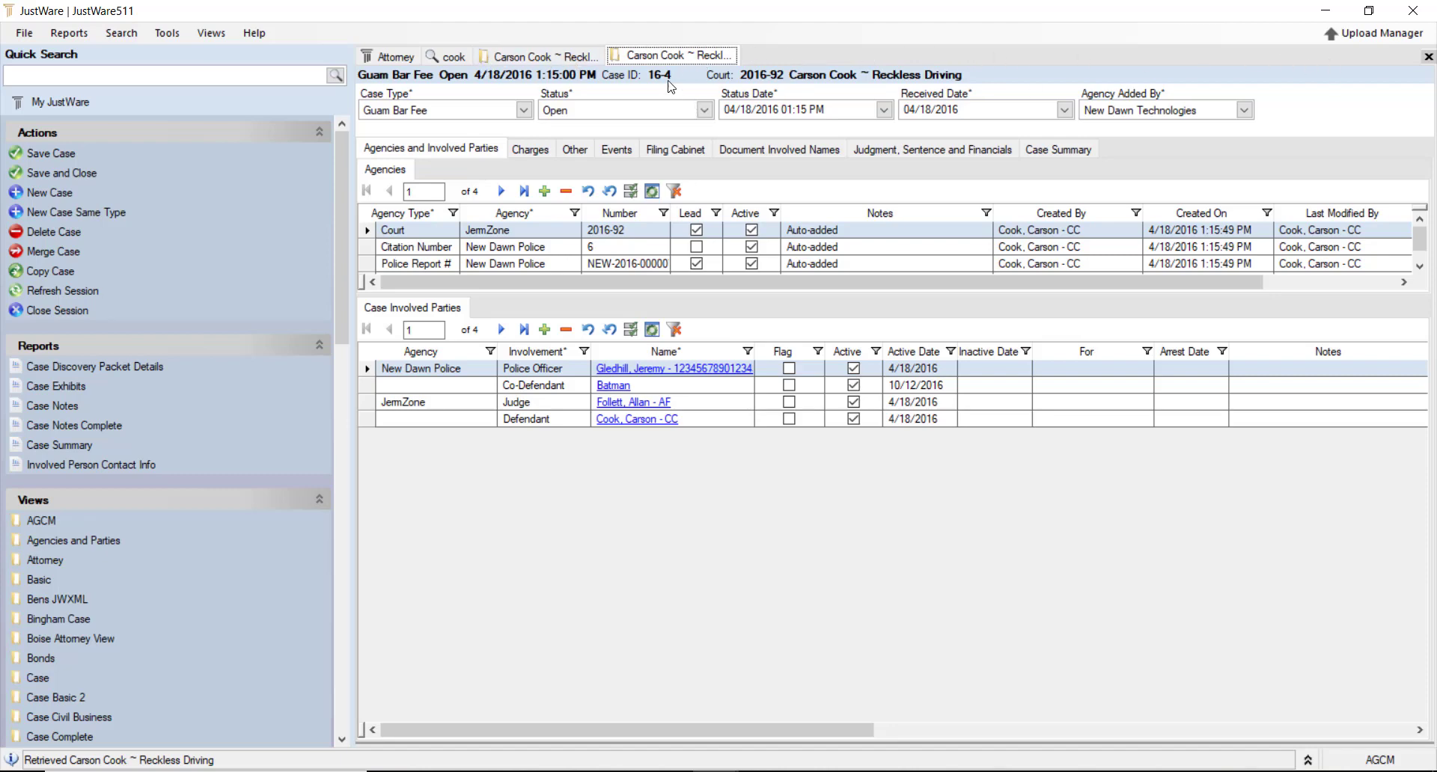
{"action": "right_click", "coordinate": [662, 59]}
Close the duplicate case session and switch the case to Tabbed Details view
{"action": "left_click", "coordinate": [665, 68]}
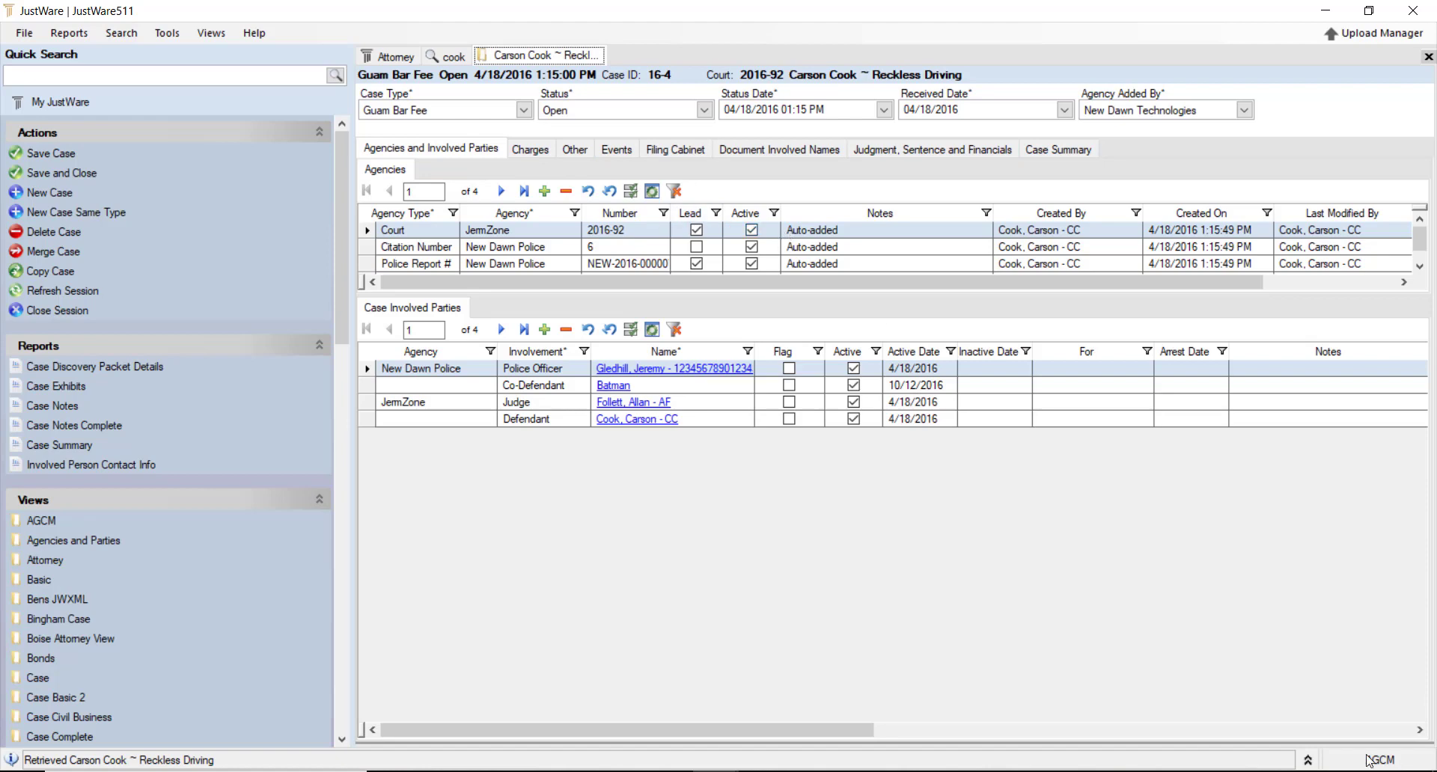
{"action": "scroll", "coordinate": [273, 530], "scroll_direction": "down", "scroll_amount": 5}
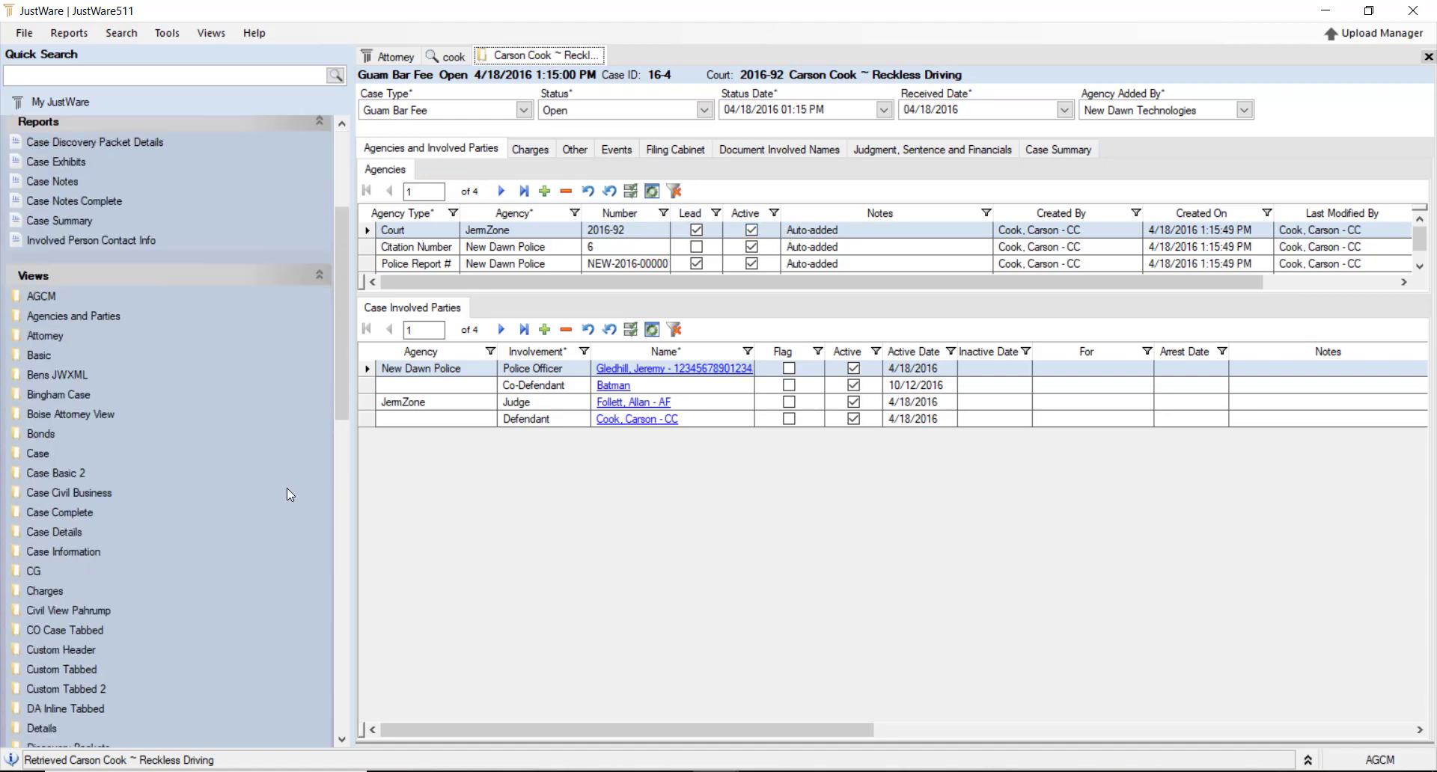
{"action": "scroll", "coordinate": [160, 487], "scroll_direction": "down", "scroll_amount": 3}
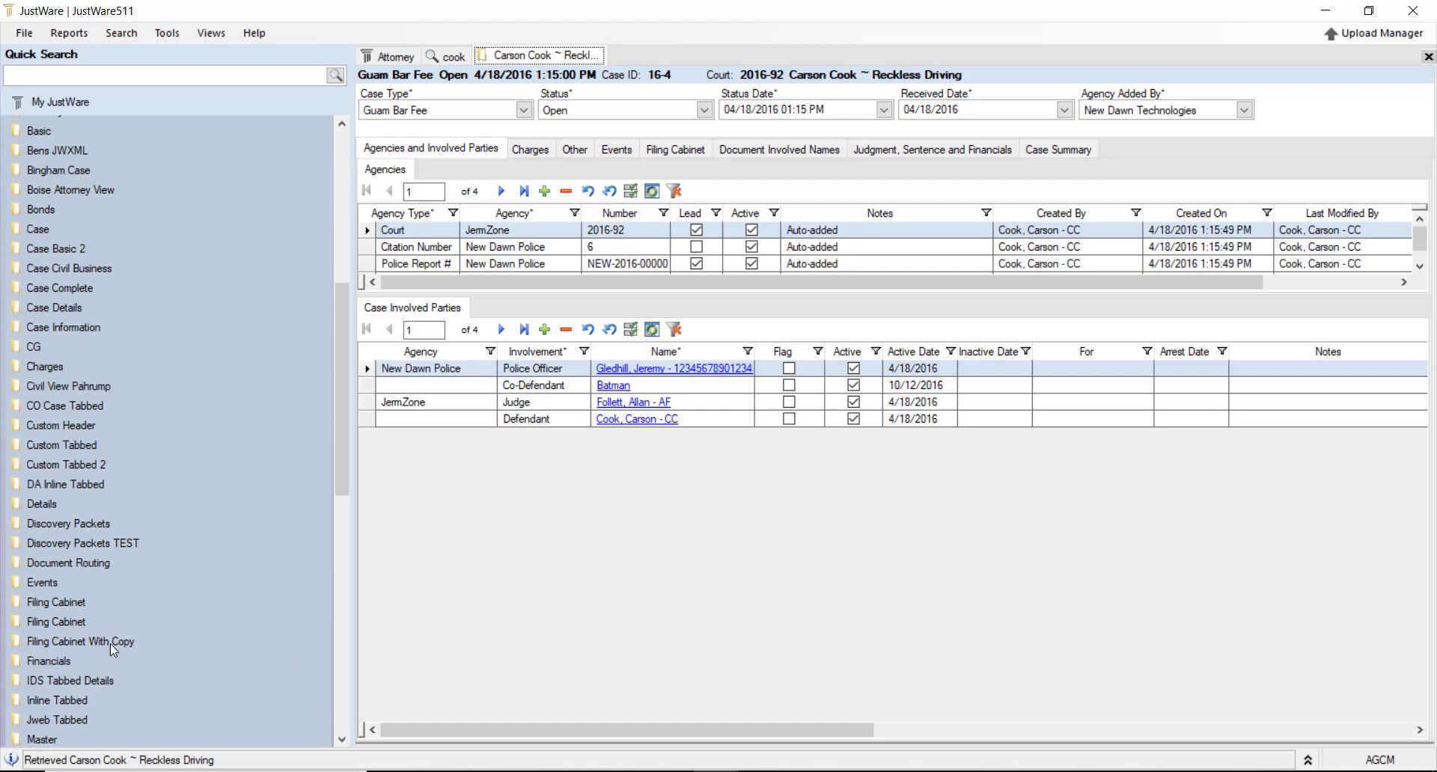
{"action": "scroll", "coordinate": [181, 596], "scroll_direction": "down", "scroll_amount": 7}
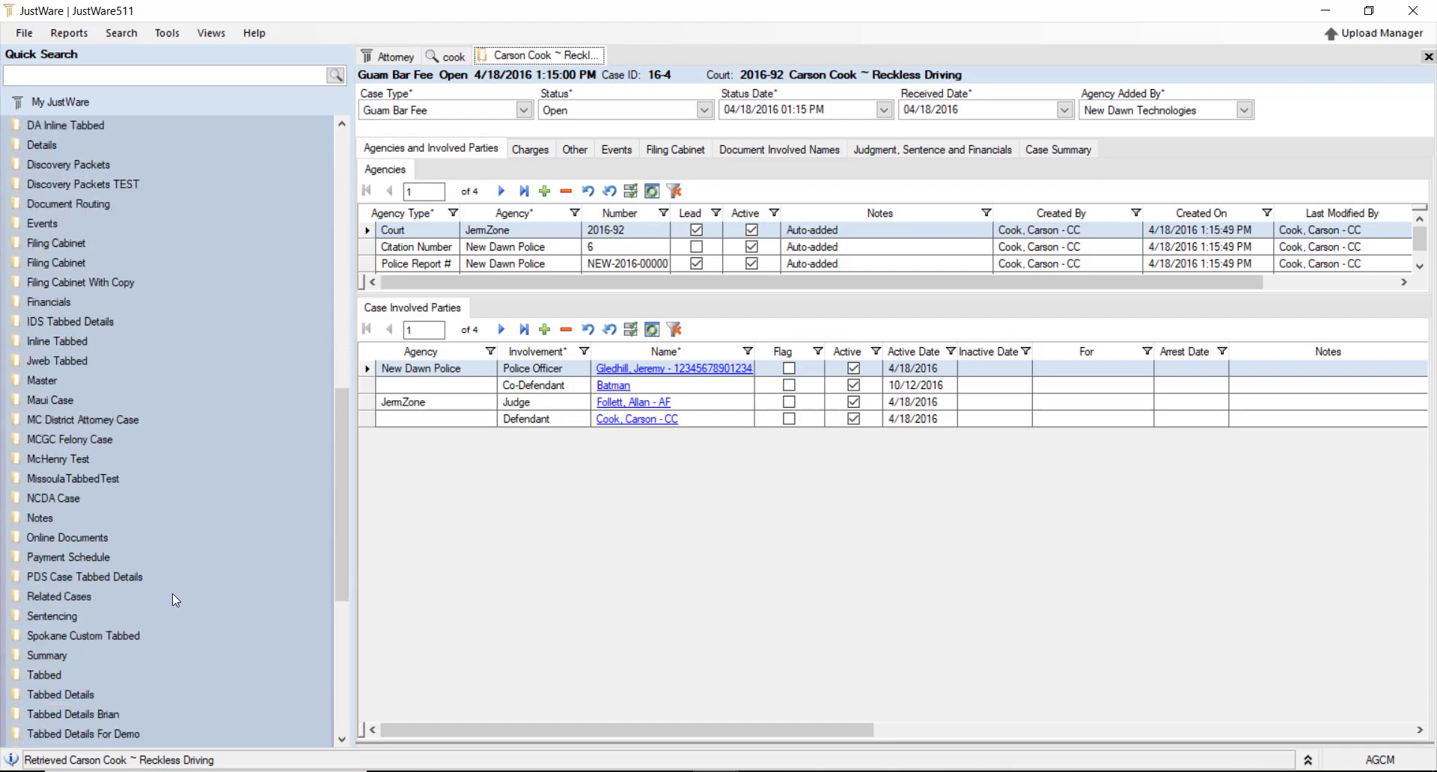
{"action": "scroll", "coordinate": [168, 608], "scroll_direction": "down", "scroll_amount": 3}
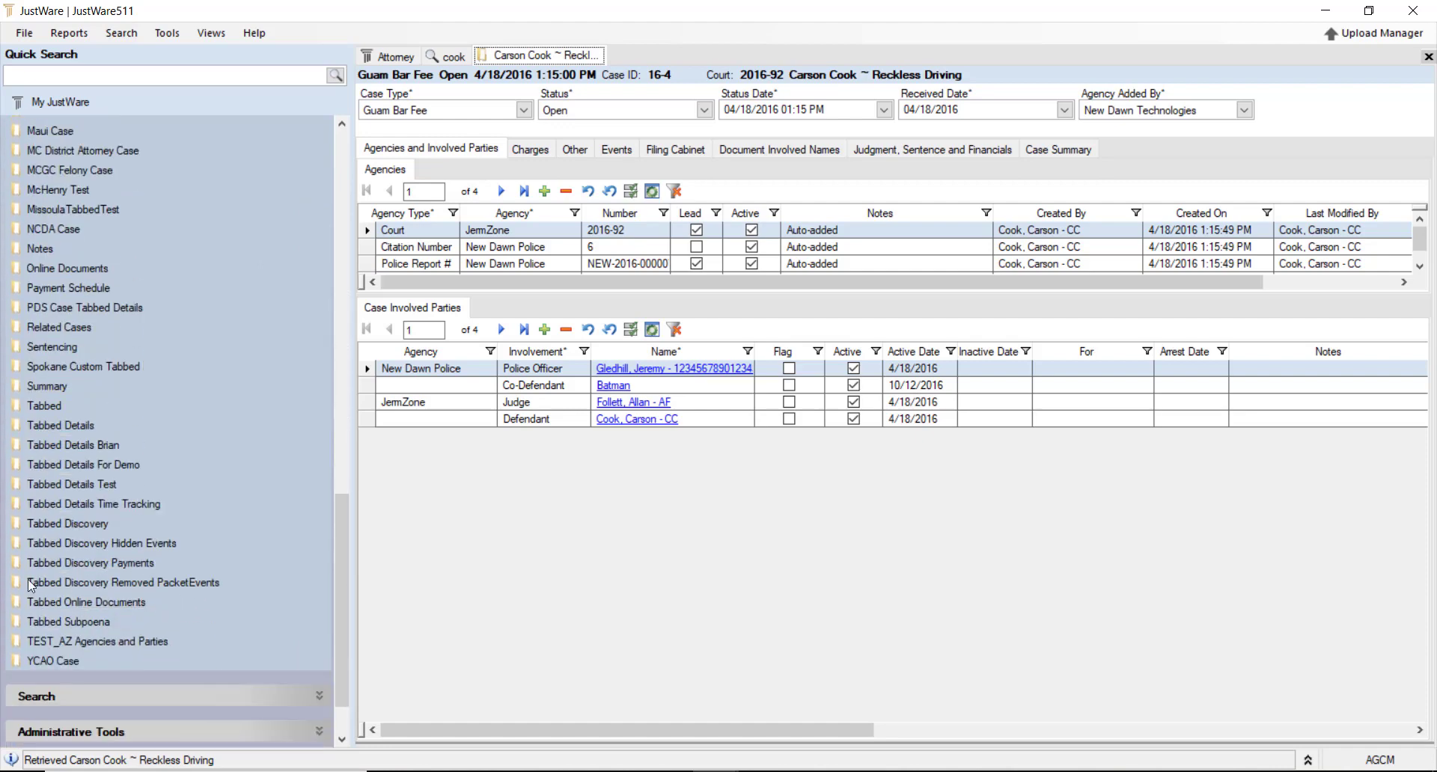
{"action": "left_click", "coordinate": [82, 430]}
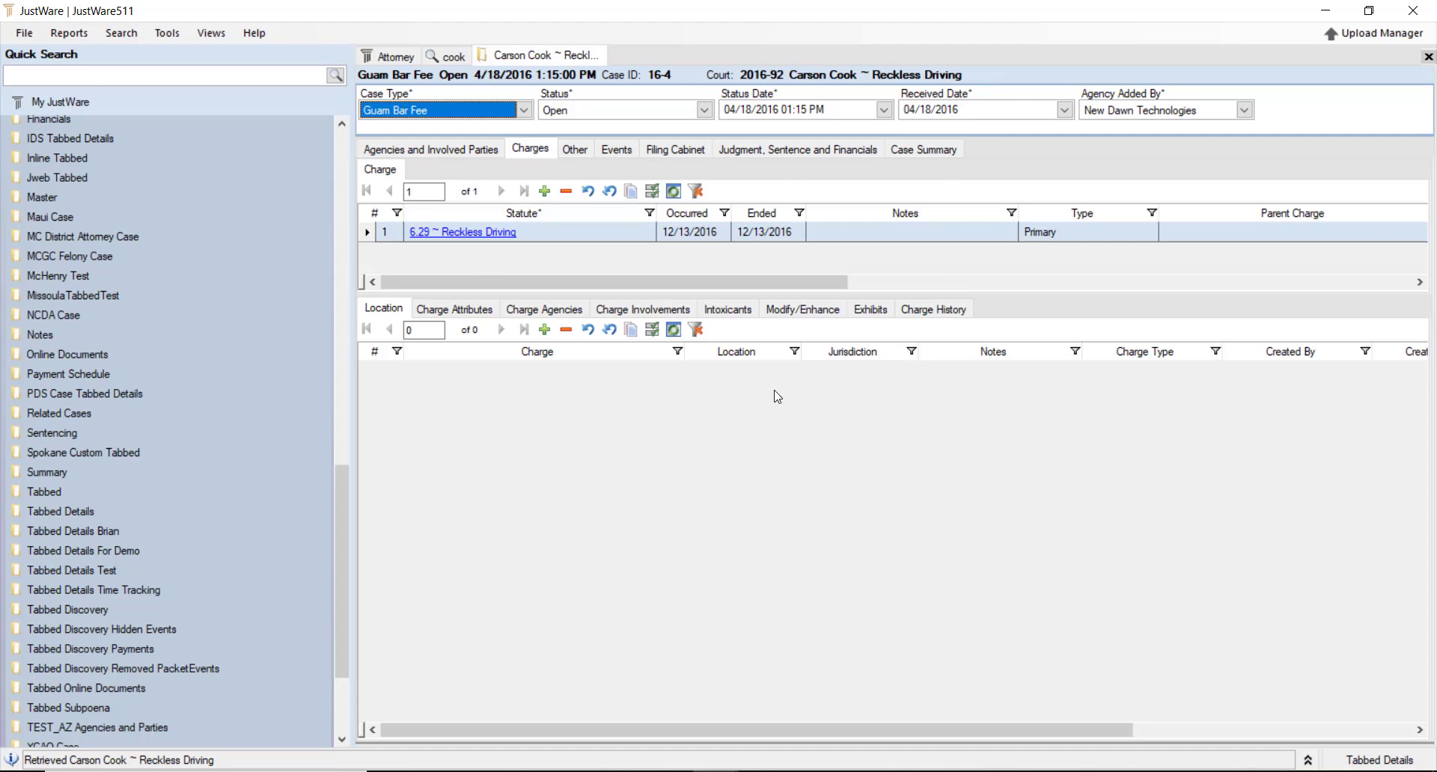
Show Agencies and Involved Parties, enlarge the agencies grid, and add a blank involved-party row
{"action": "left_click", "coordinate": [420, 150]}
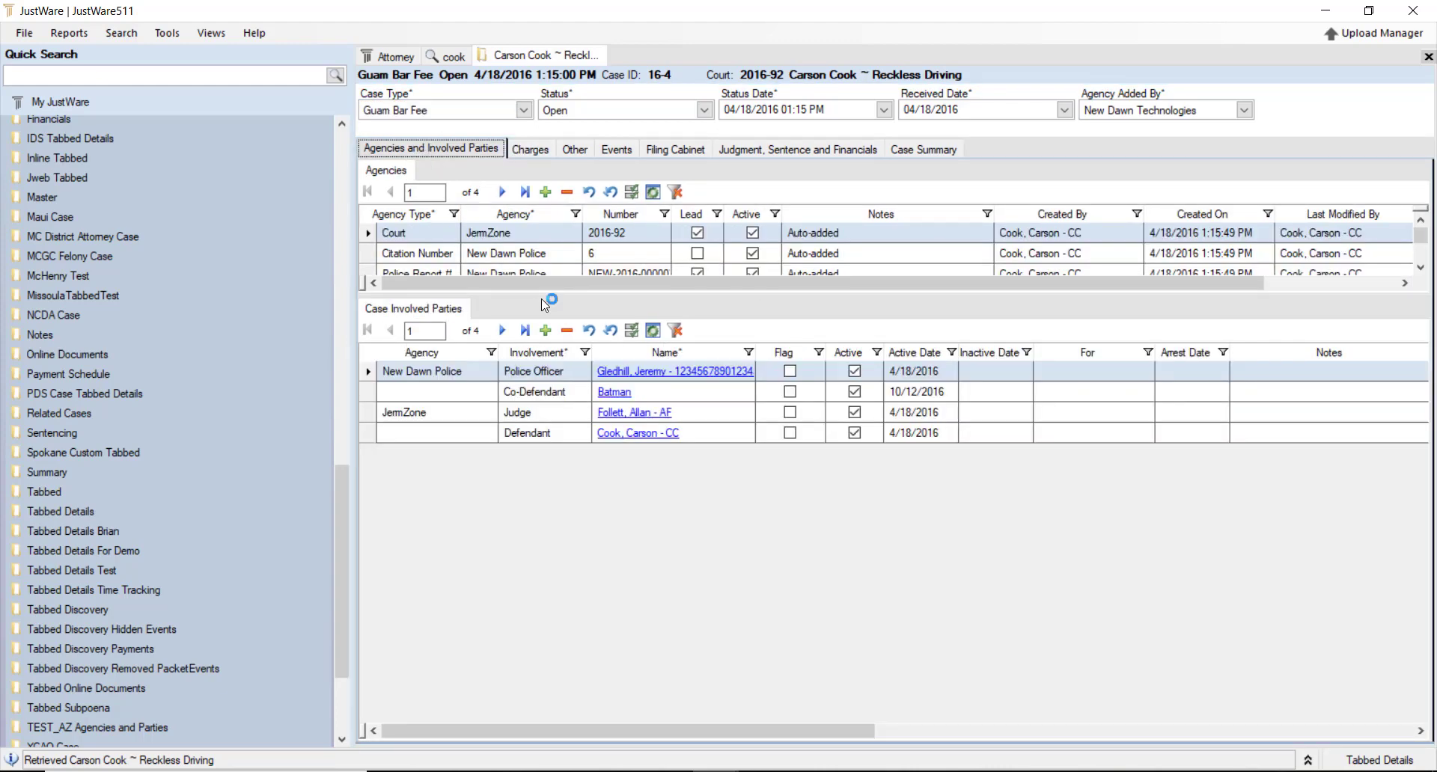
{"action": "left_click_drag", "start_coordinate": [547, 298], "coordinate": [565, 465]}
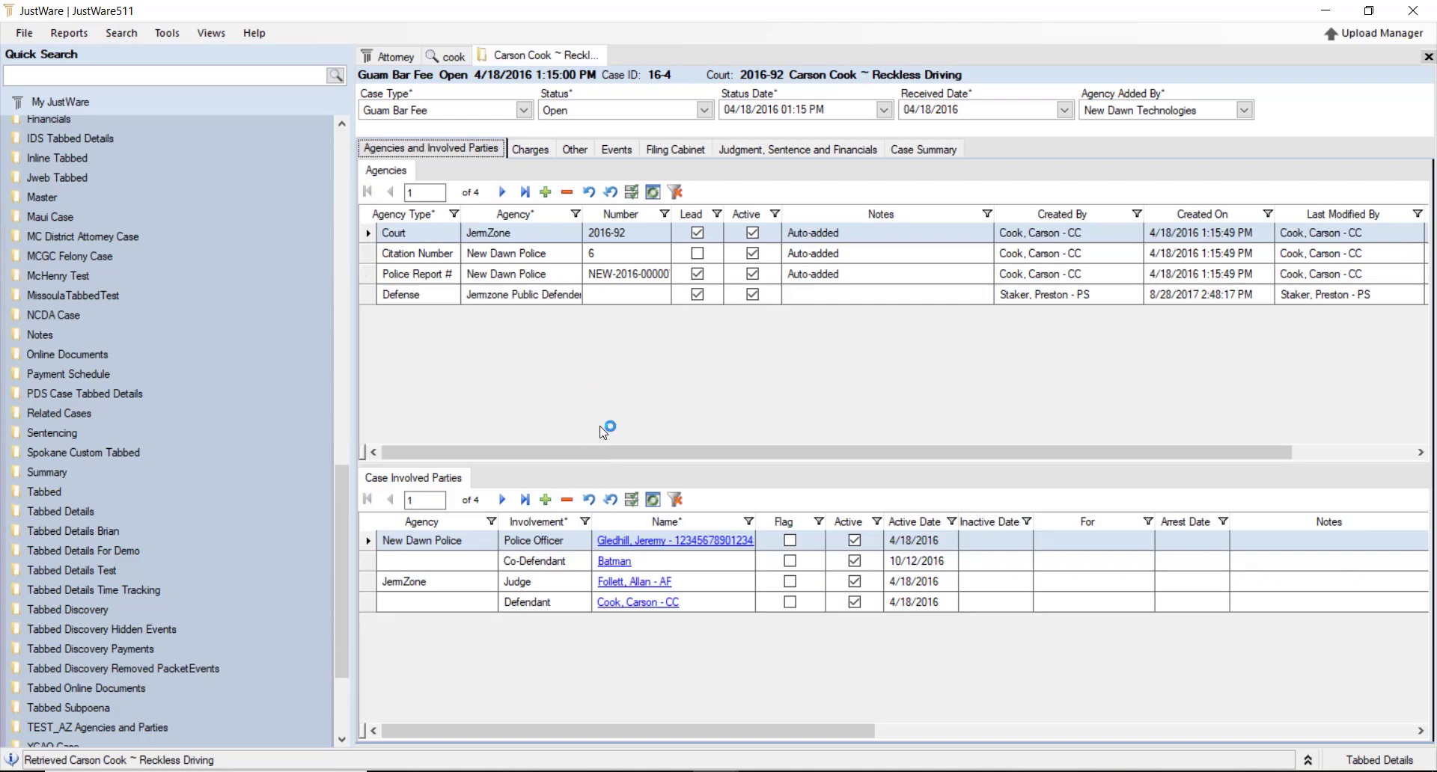
{"action": "left_click_drag", "start_coordinate": [582, 217], "coordinate": [650, 219]}
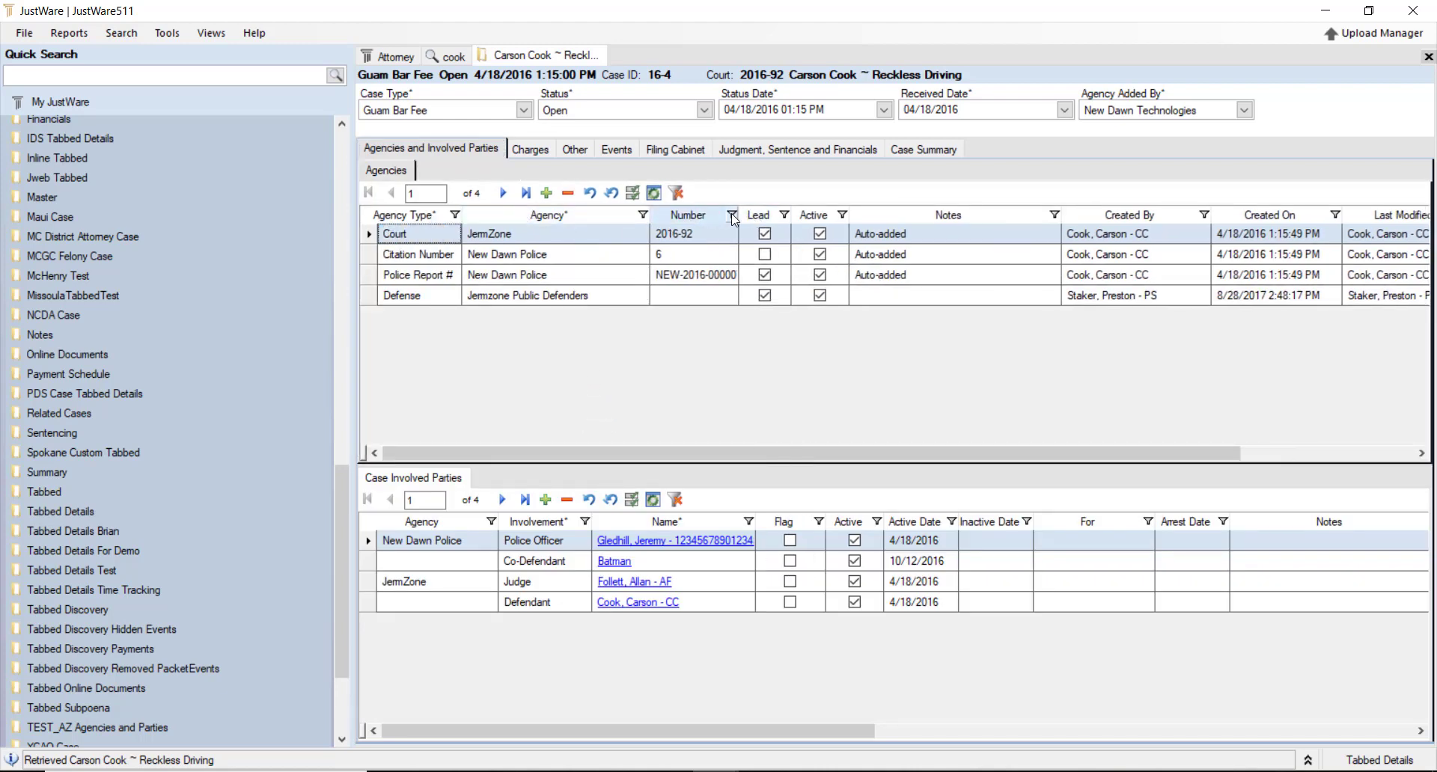
{"action": "mouse_move", "coordinate": [696, 219]}
{"action": "left_mouse_down"}
{"action": "mouse_move", "coordinate": [485, 223]}
{"action": "mouse_move", "coordinate": [722, 225]}
{"action": "left_mouse_up"}
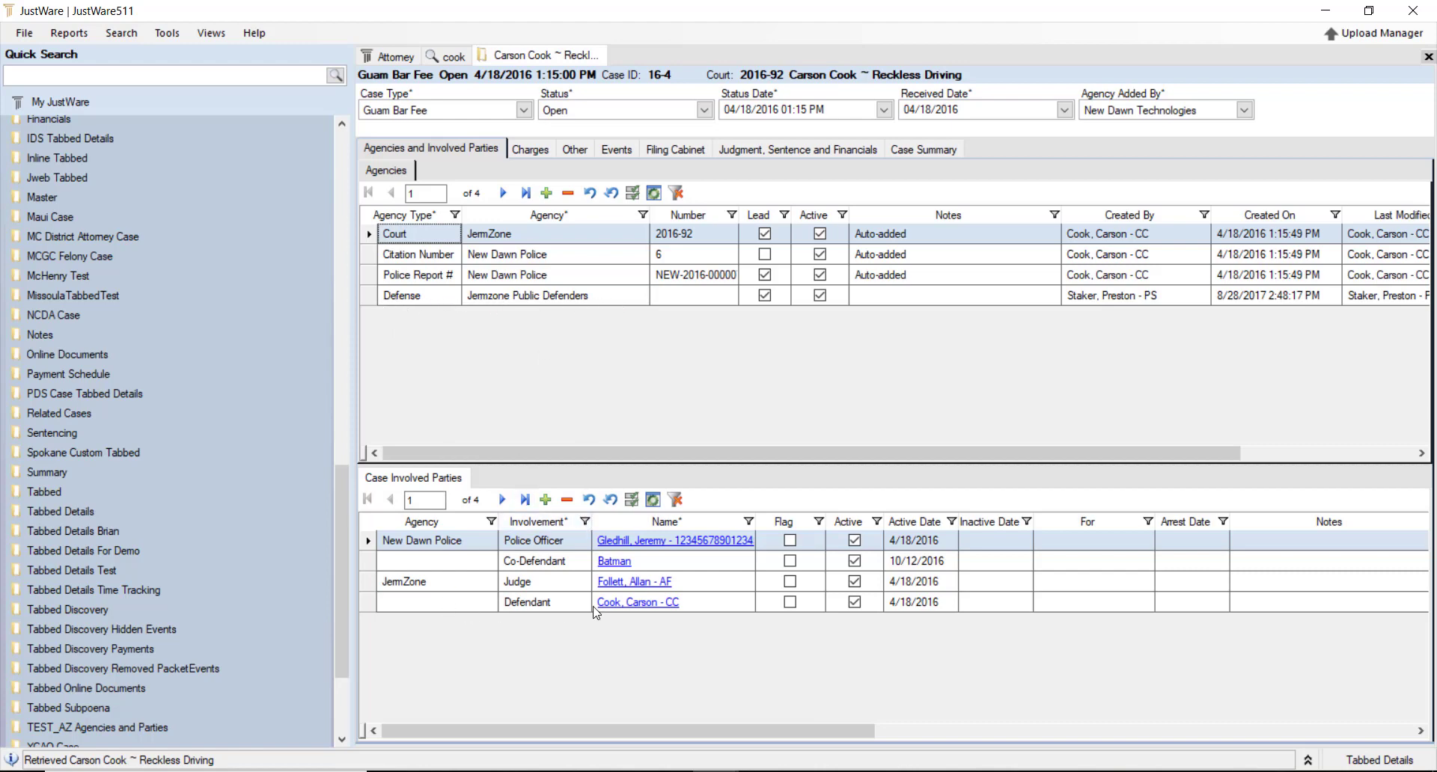
{"action": "left_click", "coordinate": [545, 500]}
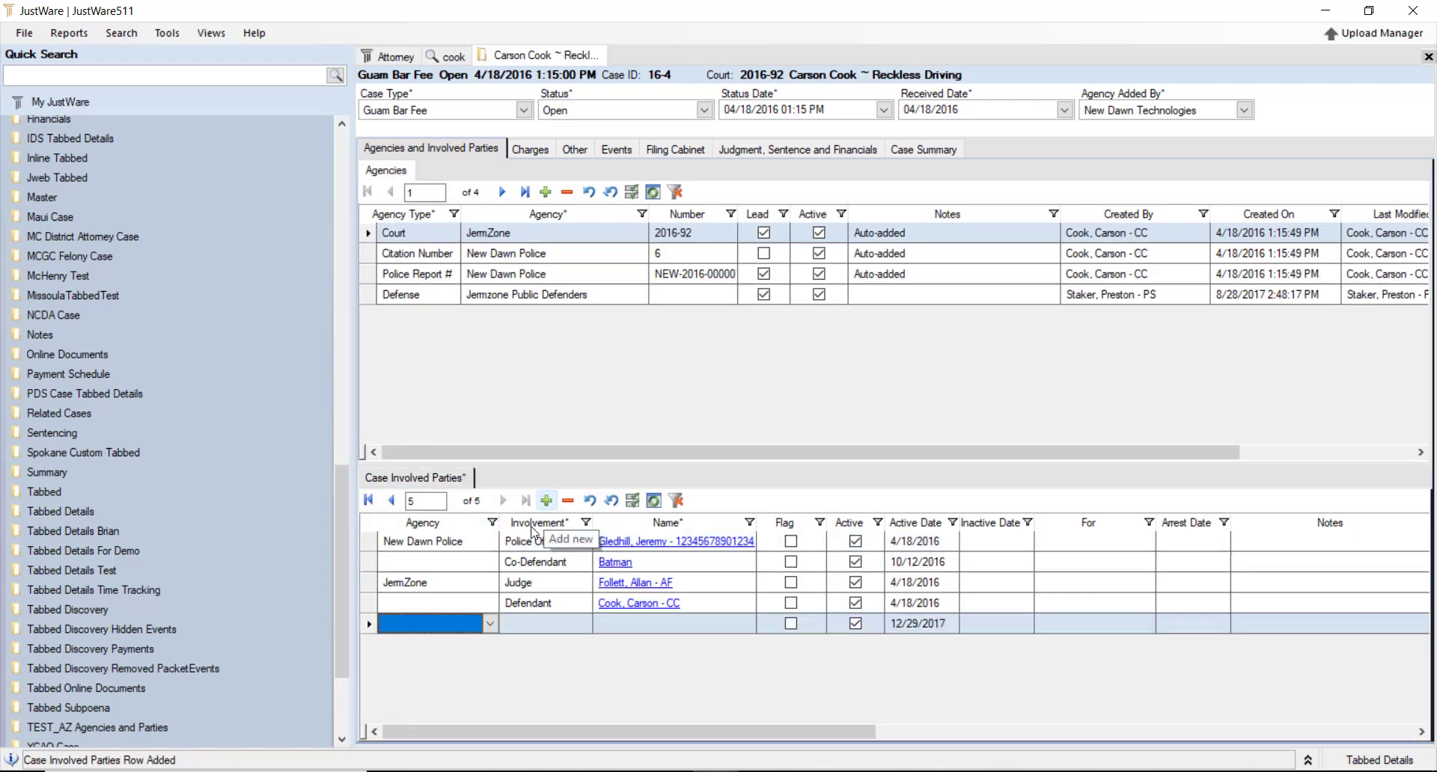
Set the new party to Jermzone Public Defenders, Defense Attorney, linked to the public defender's name record
{"action": "left_click", "coordinate": [490, 624]}
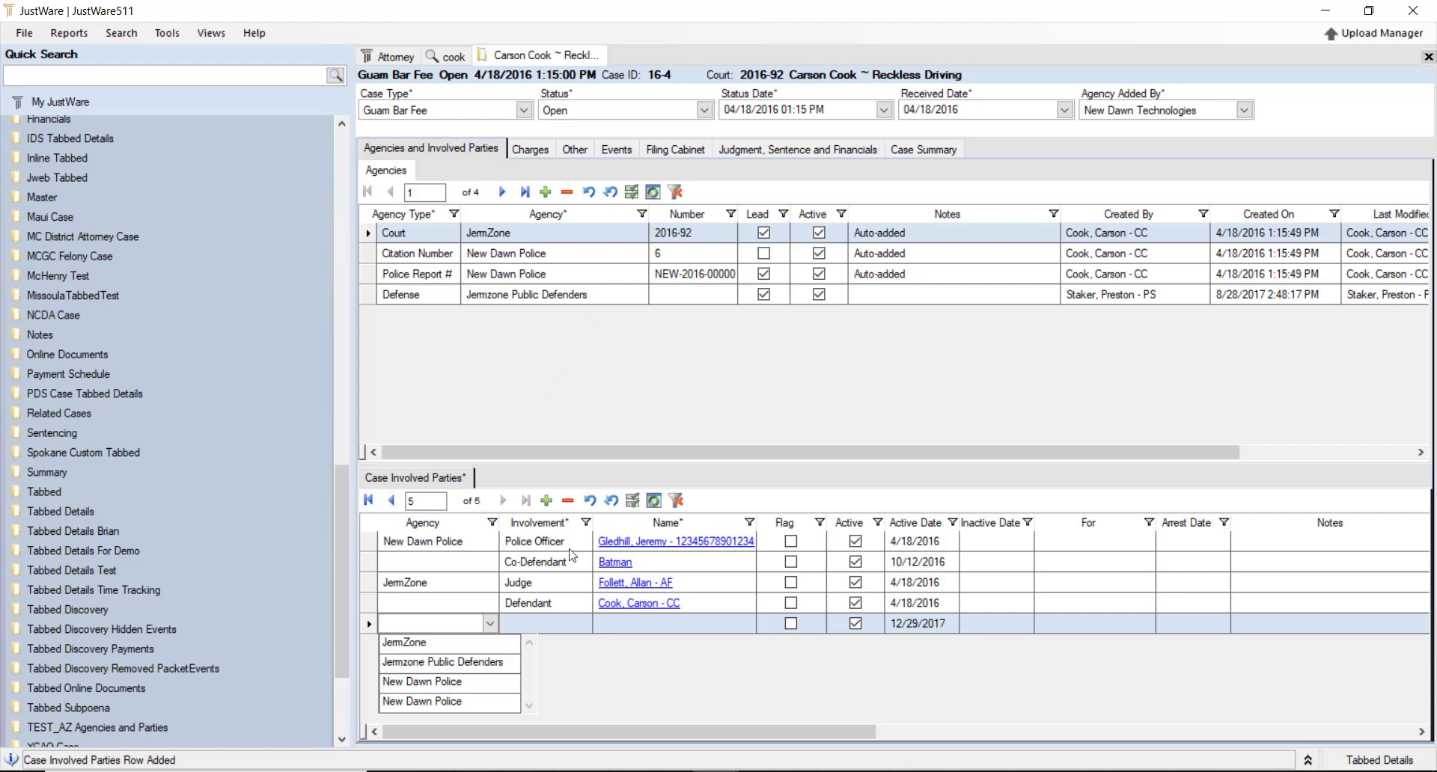
{"action": "left_click", "coordinate": [494, 663]}
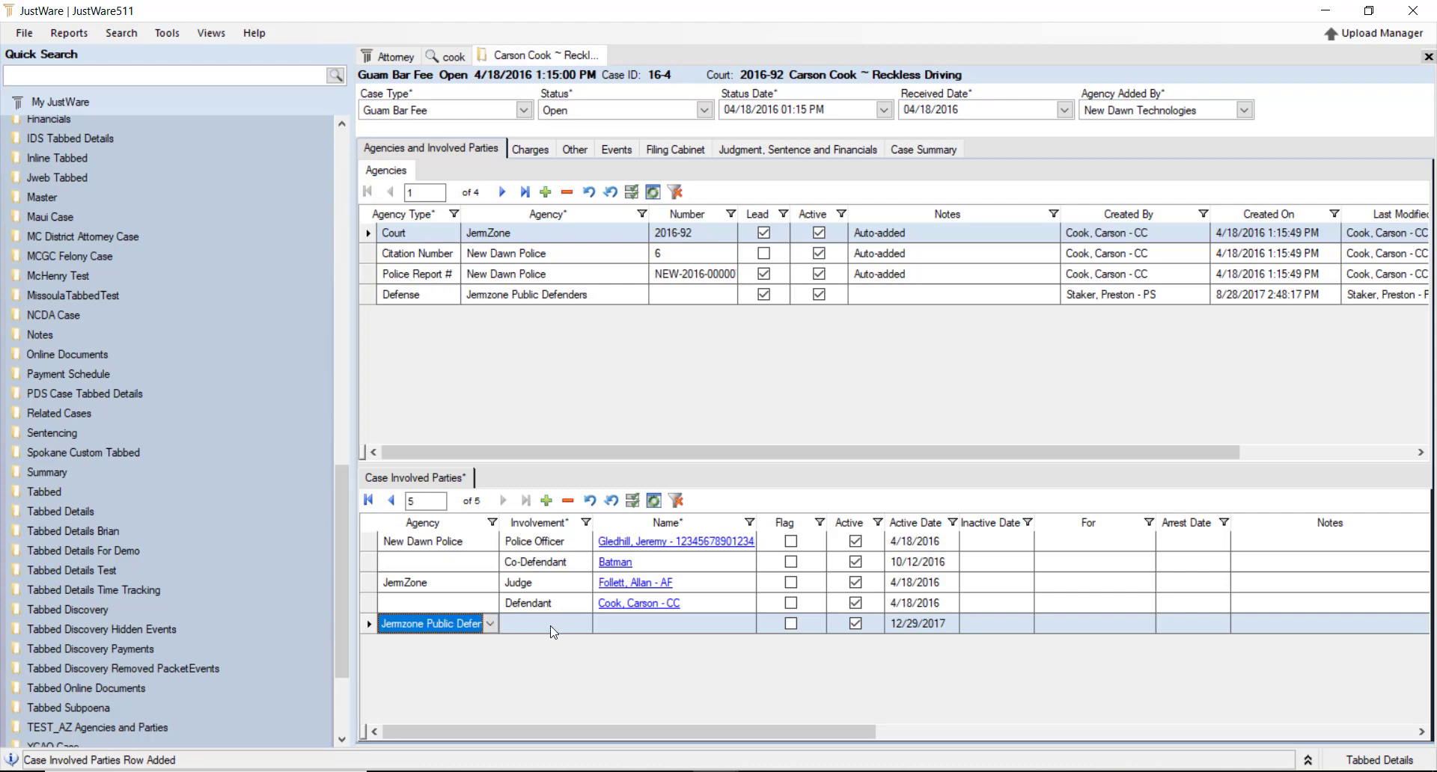
{"action": "double_click", "coordinate": [496, 522]}
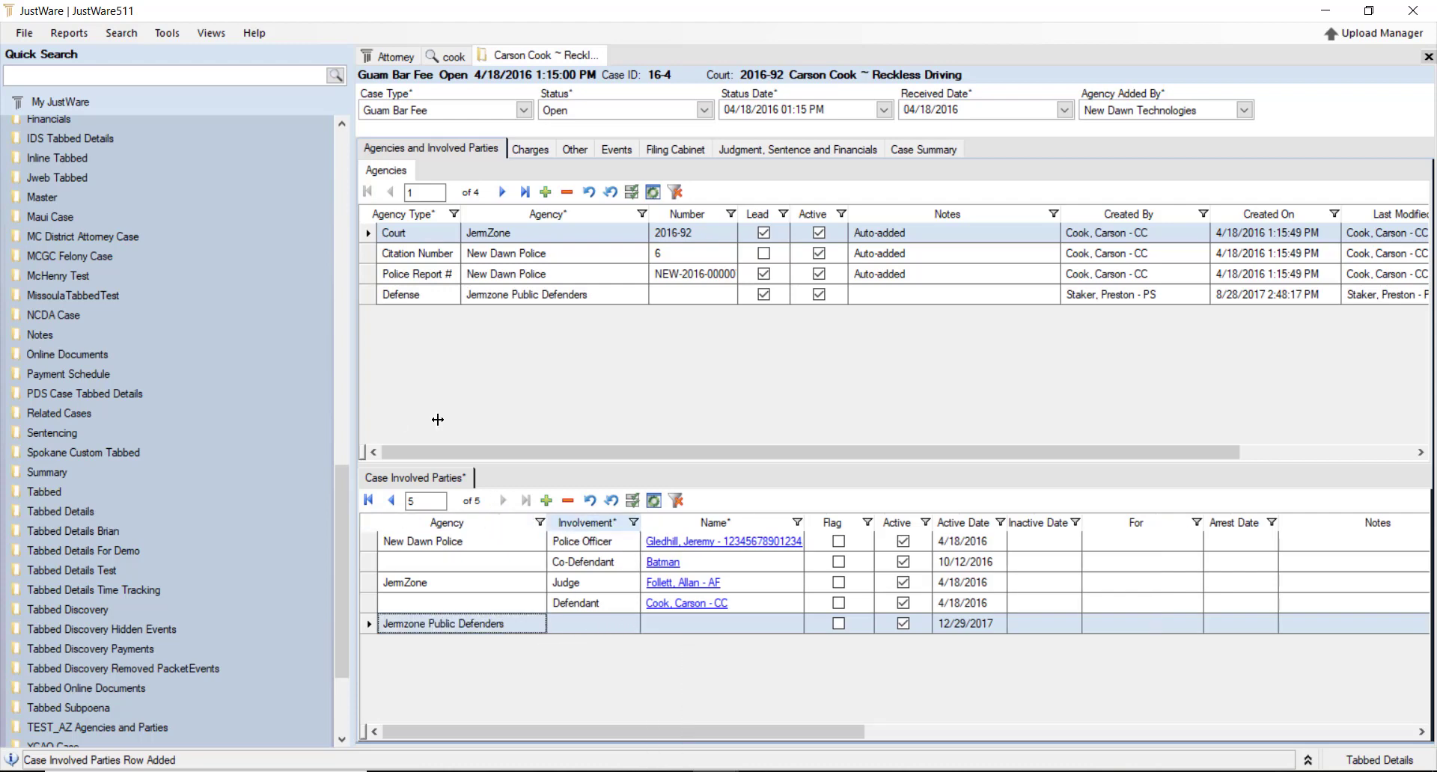
{"action": "key", "text": "Tab"}
{"action": "left_click", "coordinate": [631, 624]}
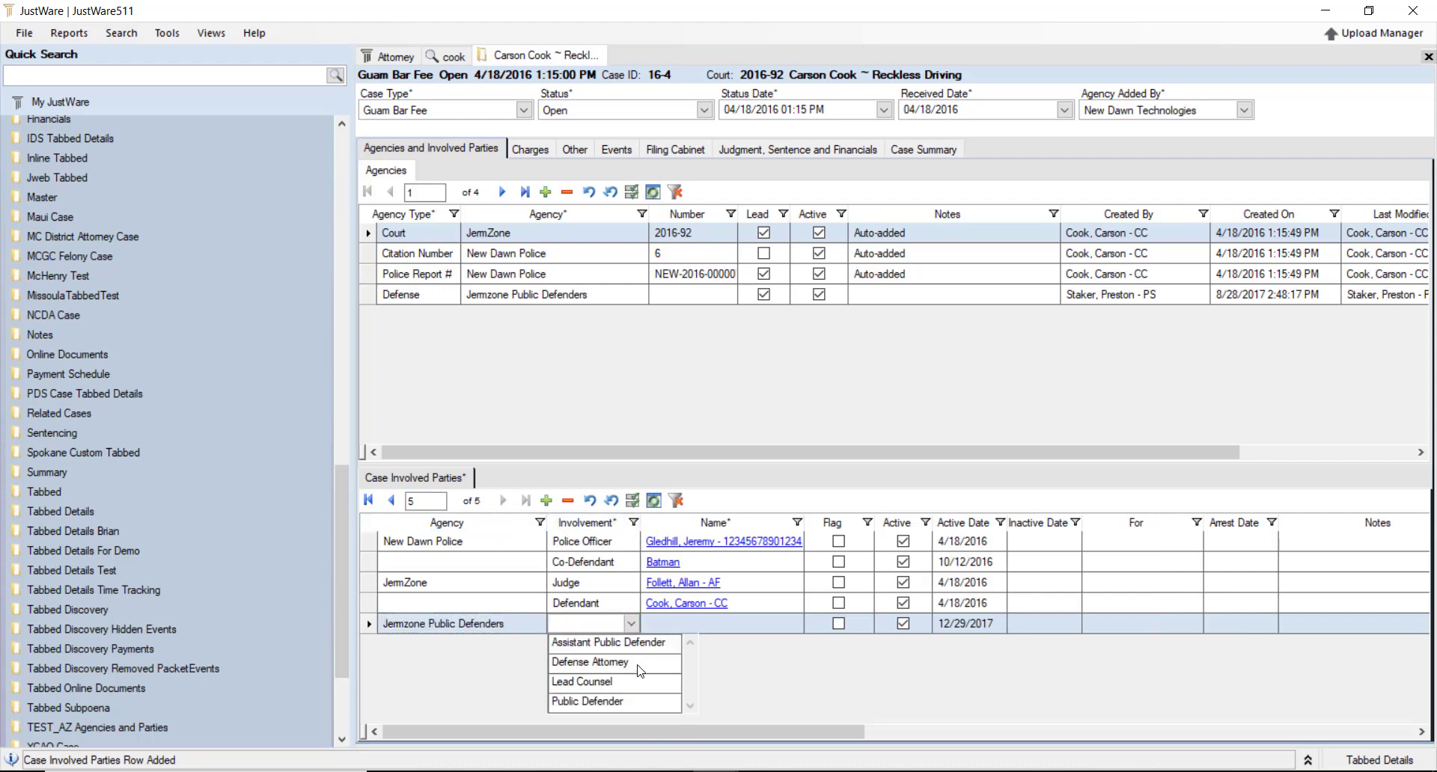
{"action": "left_click", "coordinate": [591, 662]}
{"action": "left_click", "coordinate": [700, 626]}
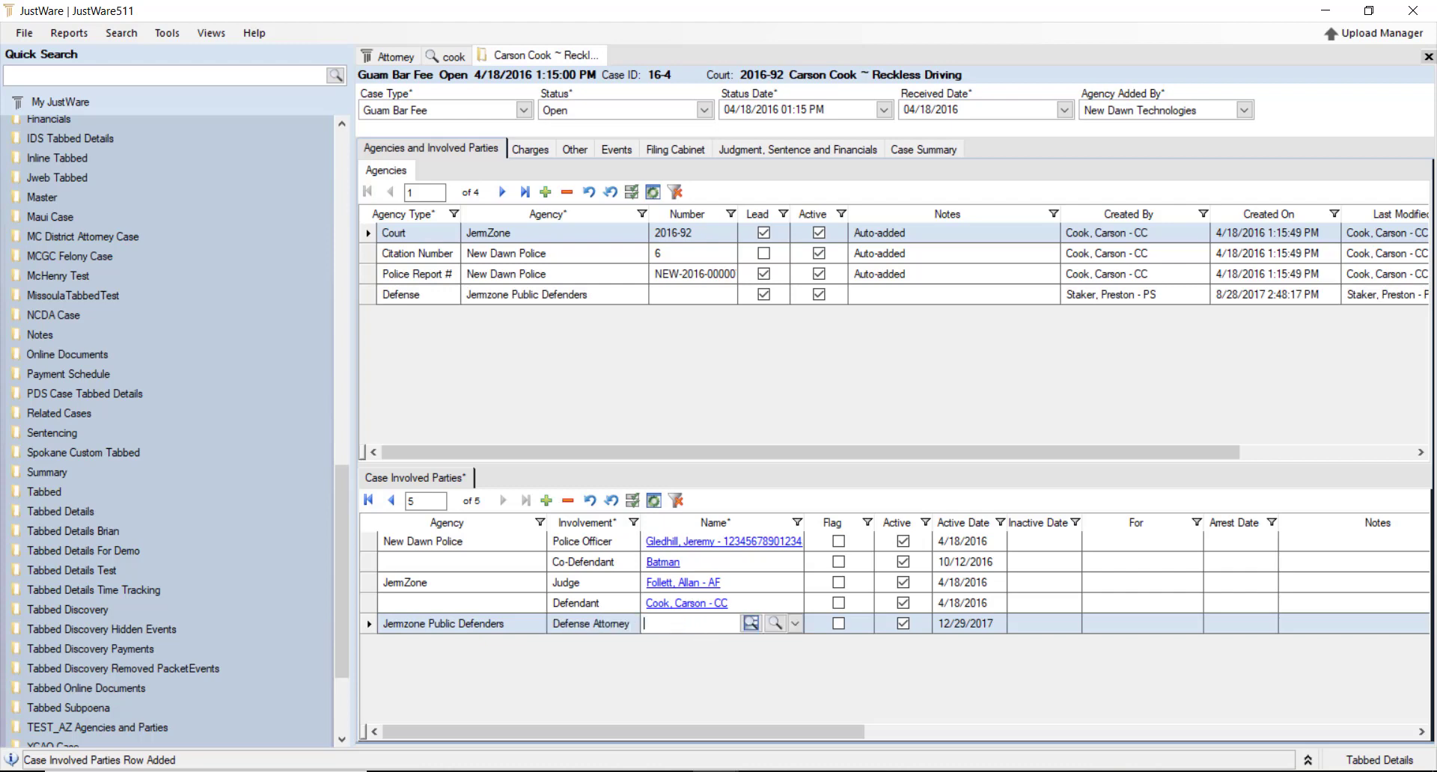
{"action": "type", "text": "preston"}
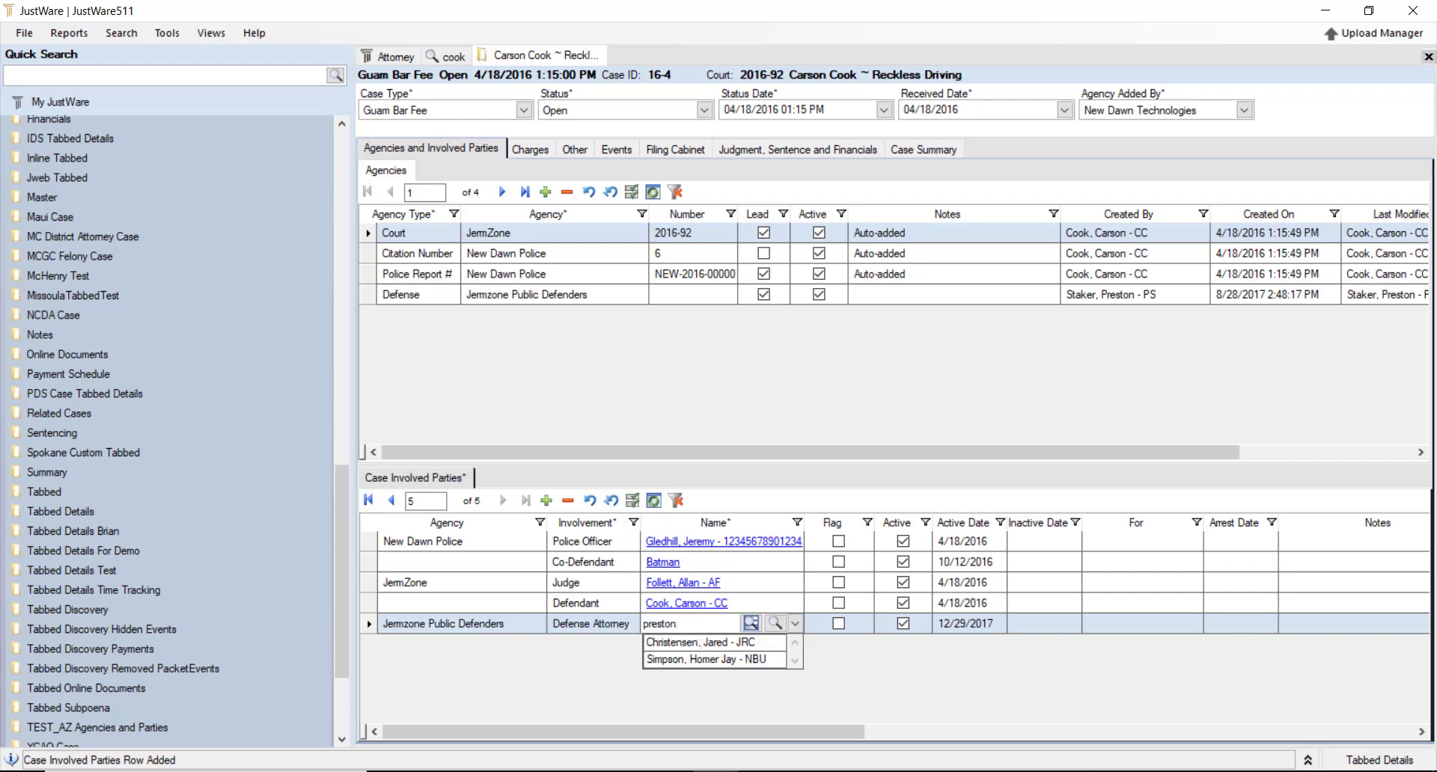
{"action": "key", "text": "Return"}
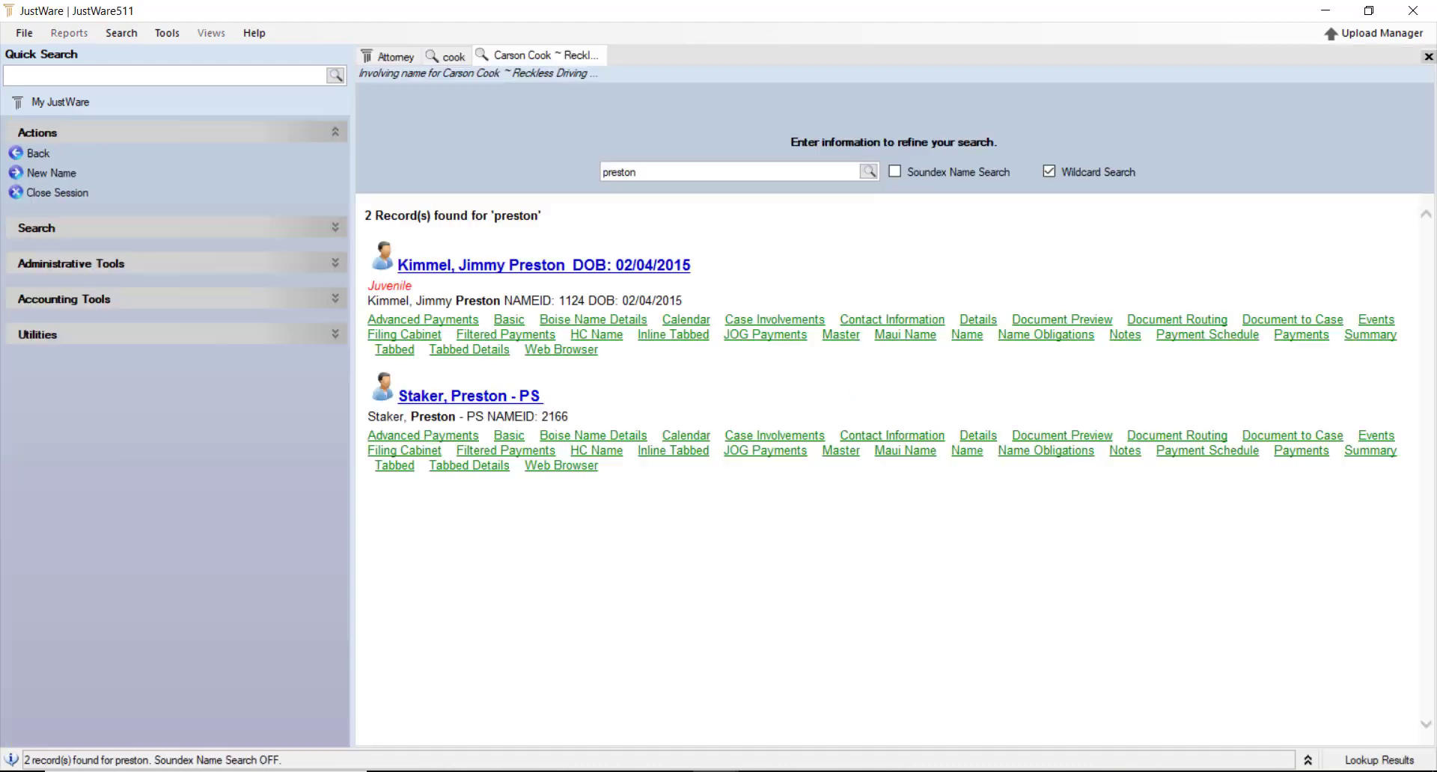
{"action": "left_click", "coordinate": [473, 397]}
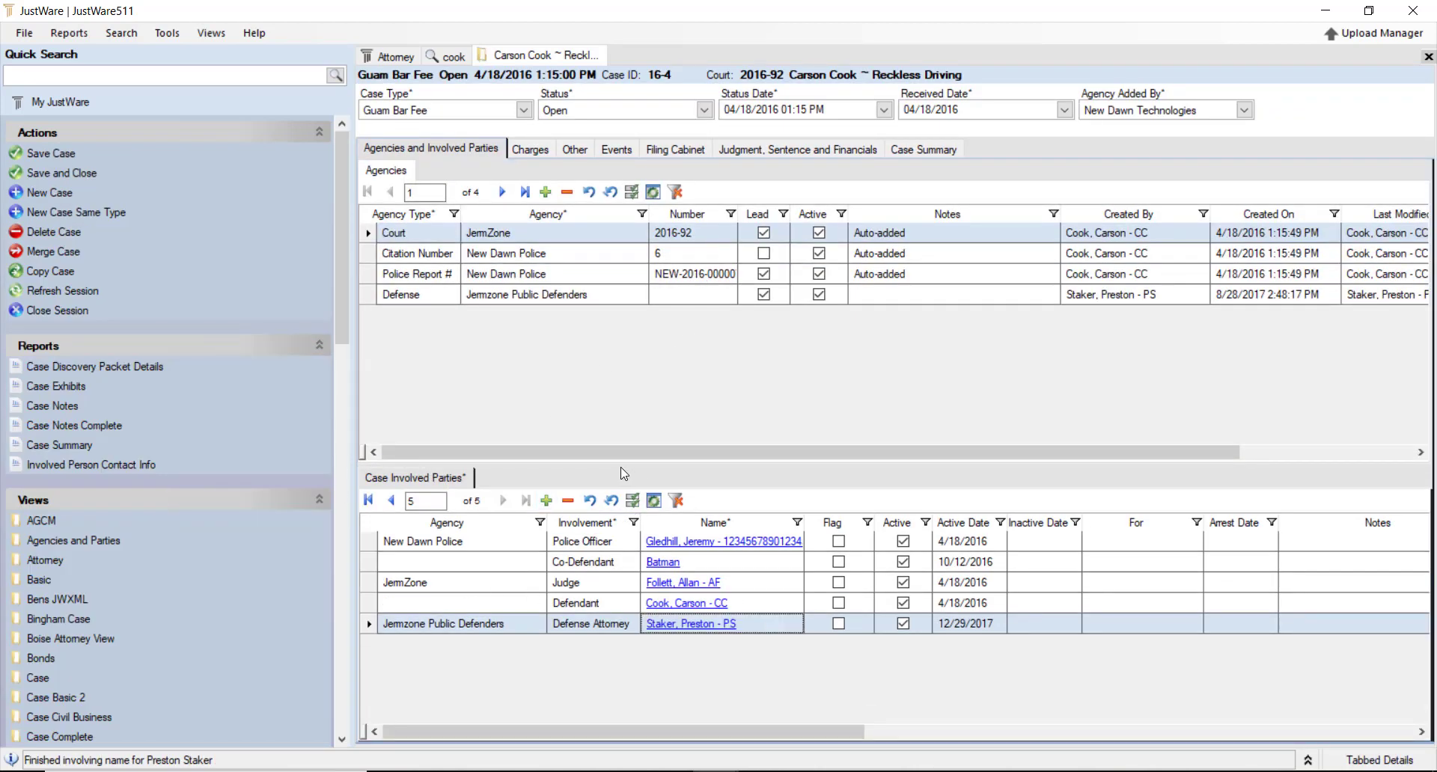
View and close the police officer's name record, then show the 6.29 ~ Reckless Driving charge
{"action": "left_click_drag", "start_coordinate": [614, 358], "coordinate": [614, 358]}
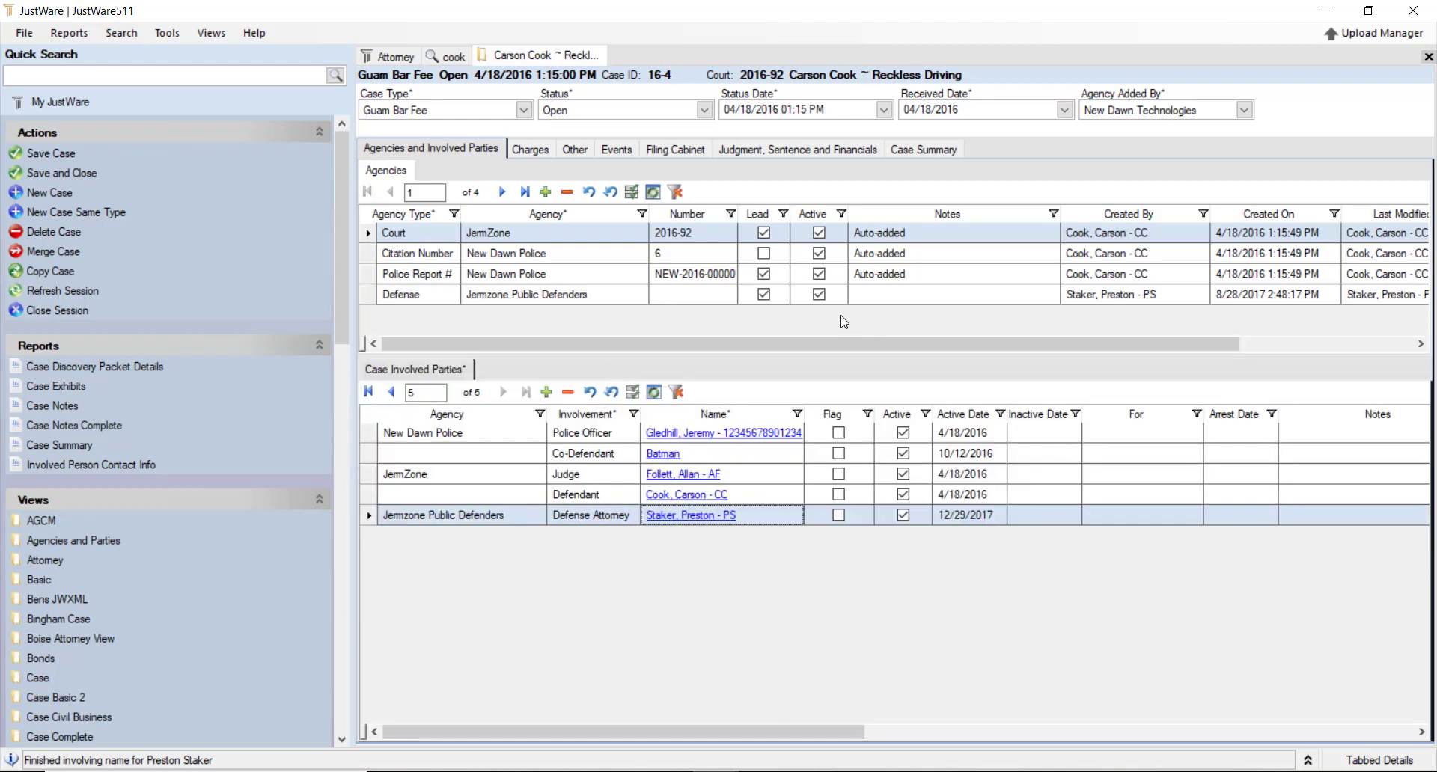
{"action": "left_click", "coordinate": [674, 434]}
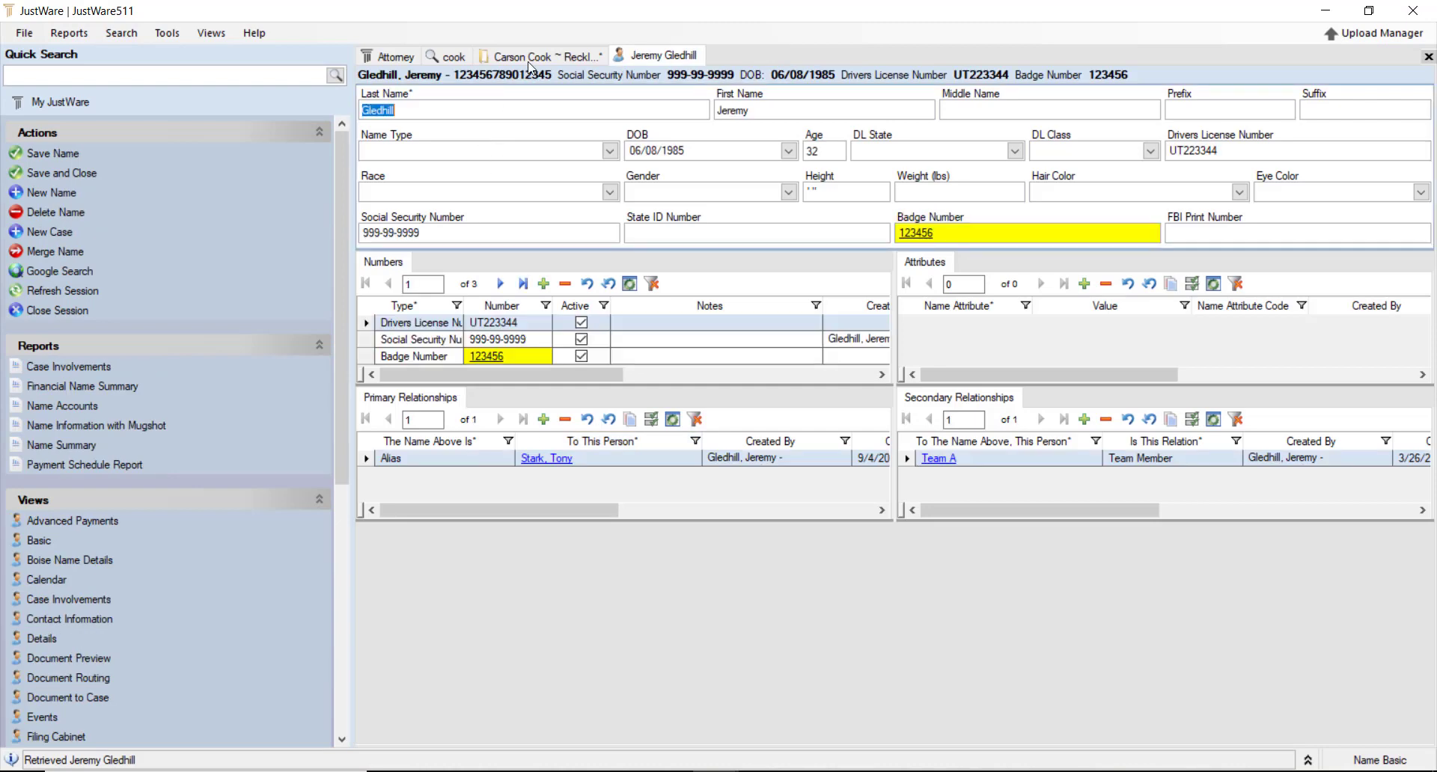
{"action": "right_click", "coordinate": [651, 61]}
{"action": "left_click", "coordinate": [706, 66]}
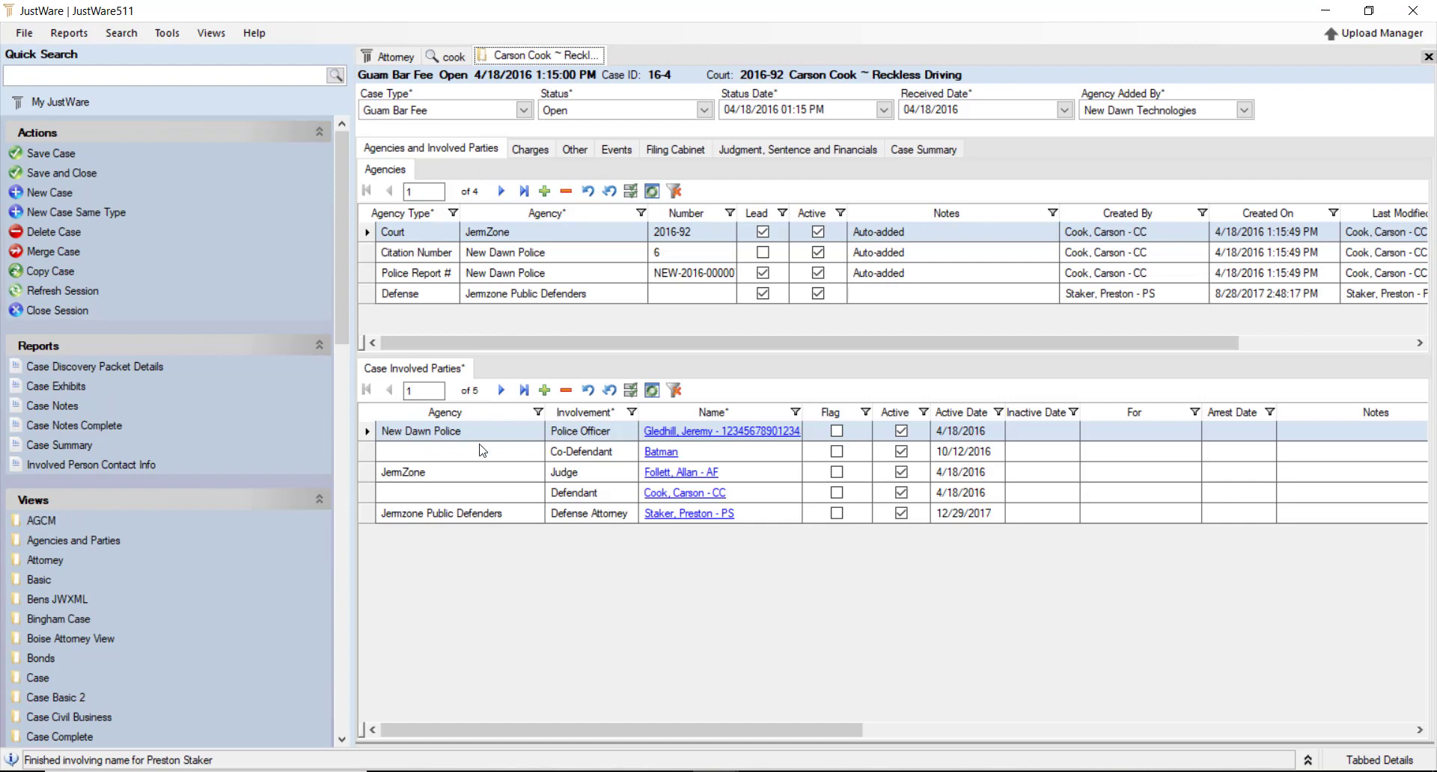
{"action": "left_click", "coordinate": [532, 151]}
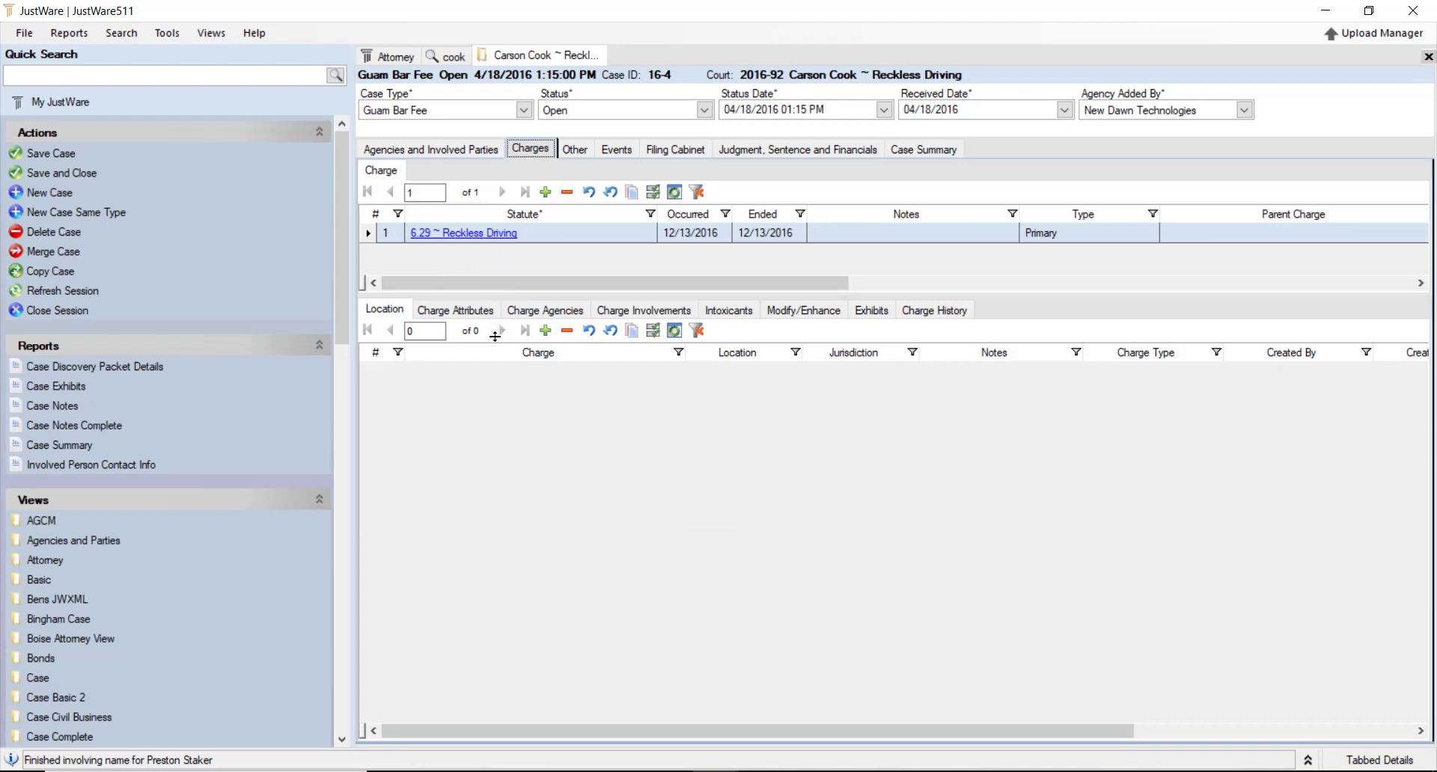
Enlarge the charge list and look through the charge's Attributes, Agencies and Involved sub-tabs
{"action": "left_click_drag", "start_coordinate": [494, 336], "coordinate": [497, 327]}
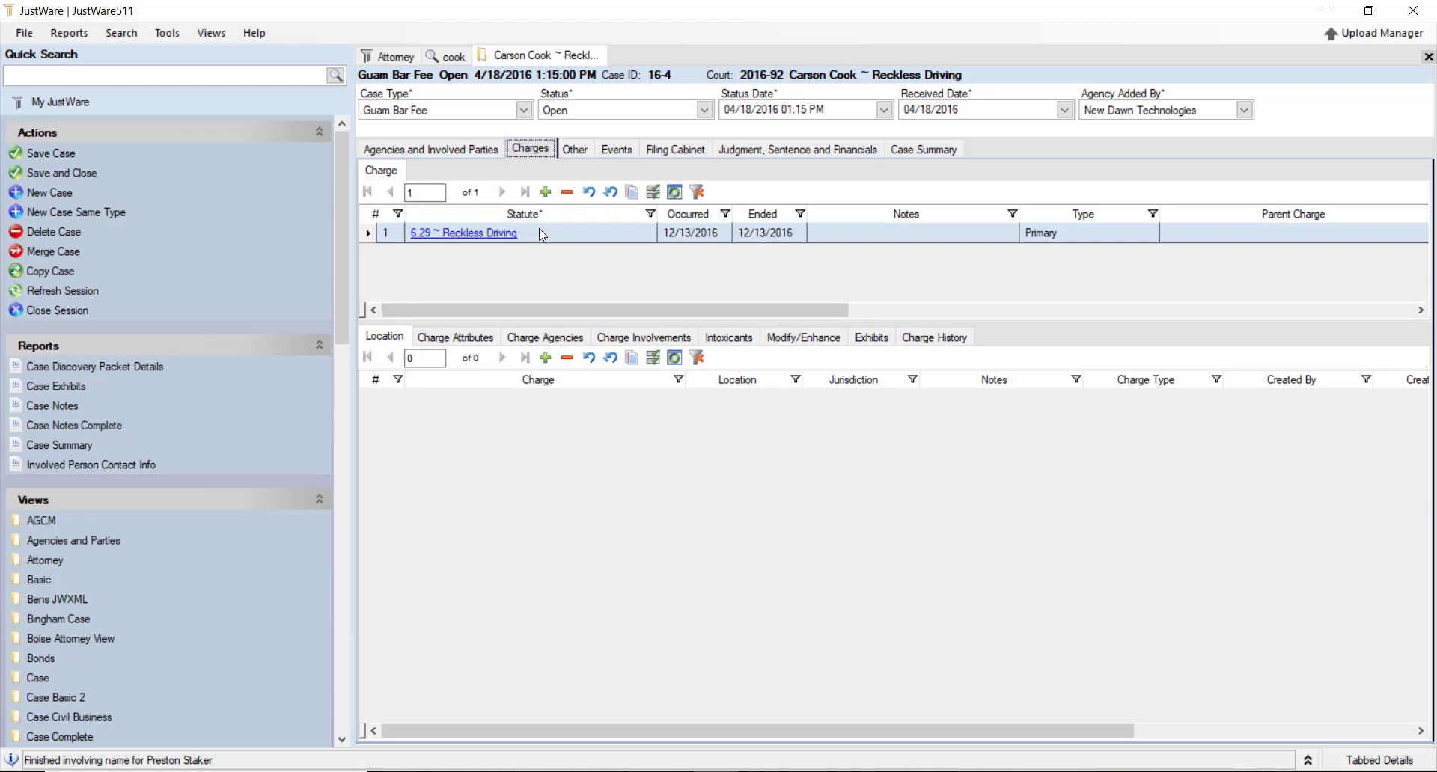
{"action": "left_click", "coordinate": [483, 345]}
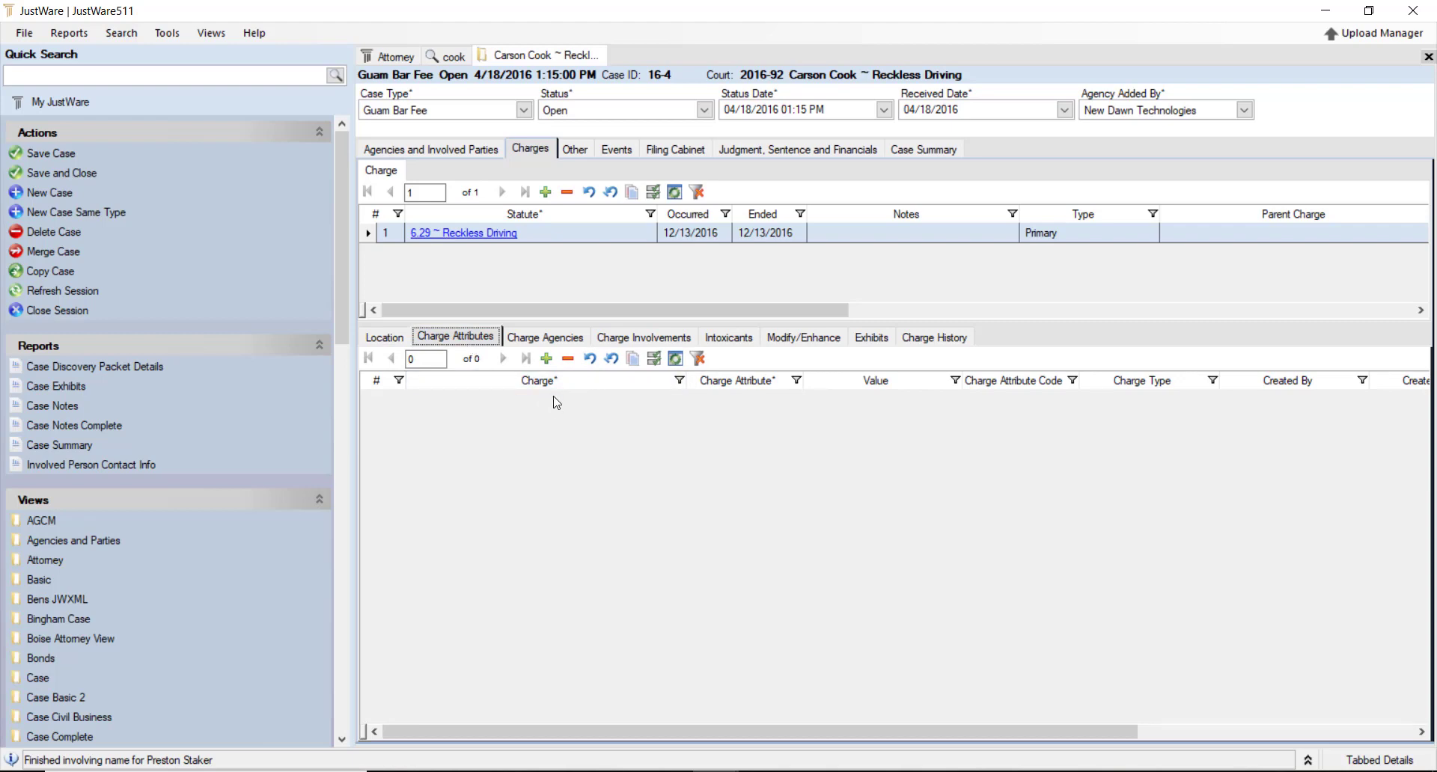
{"action": "left_click", "coordinate": [547, 337]}
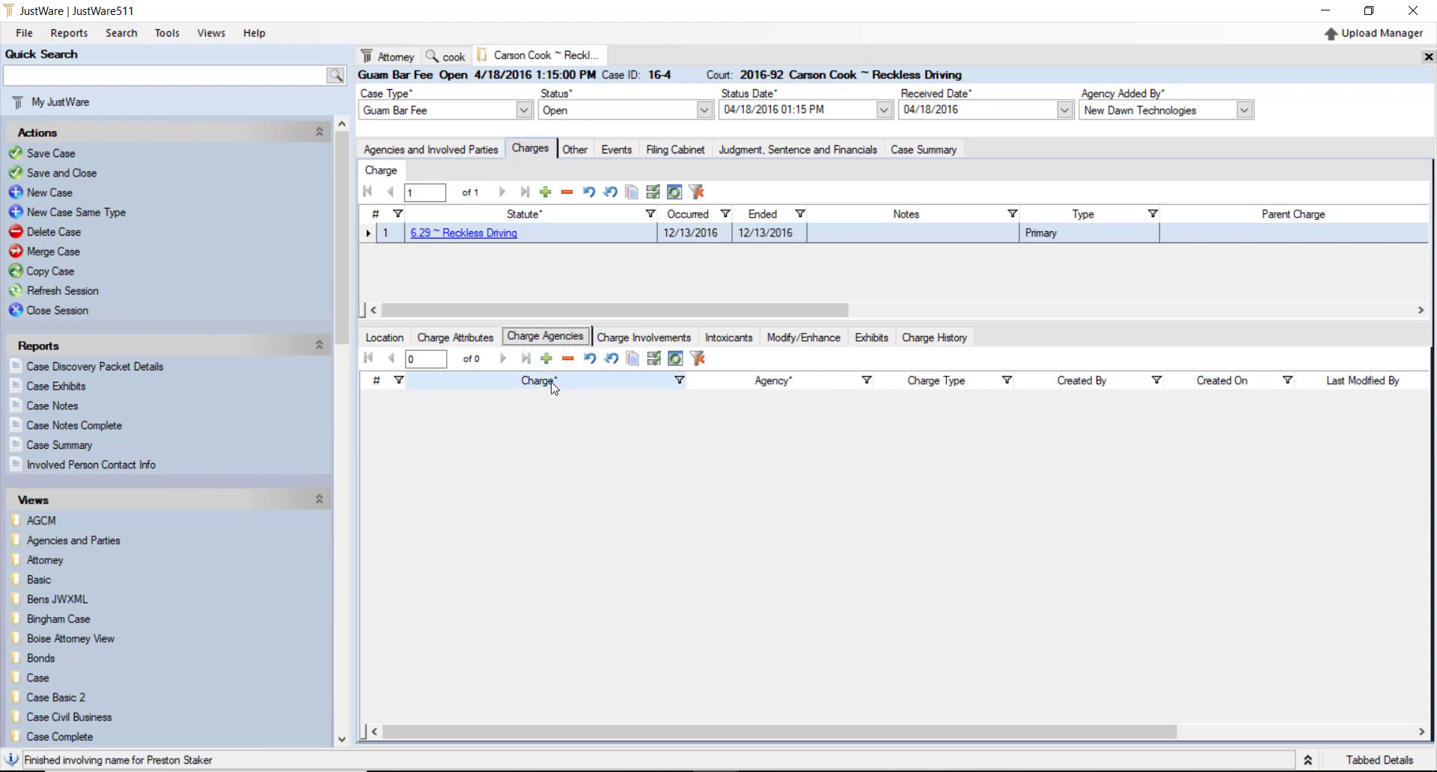
{"action": "left_click", "coordinate": [658, 342]}
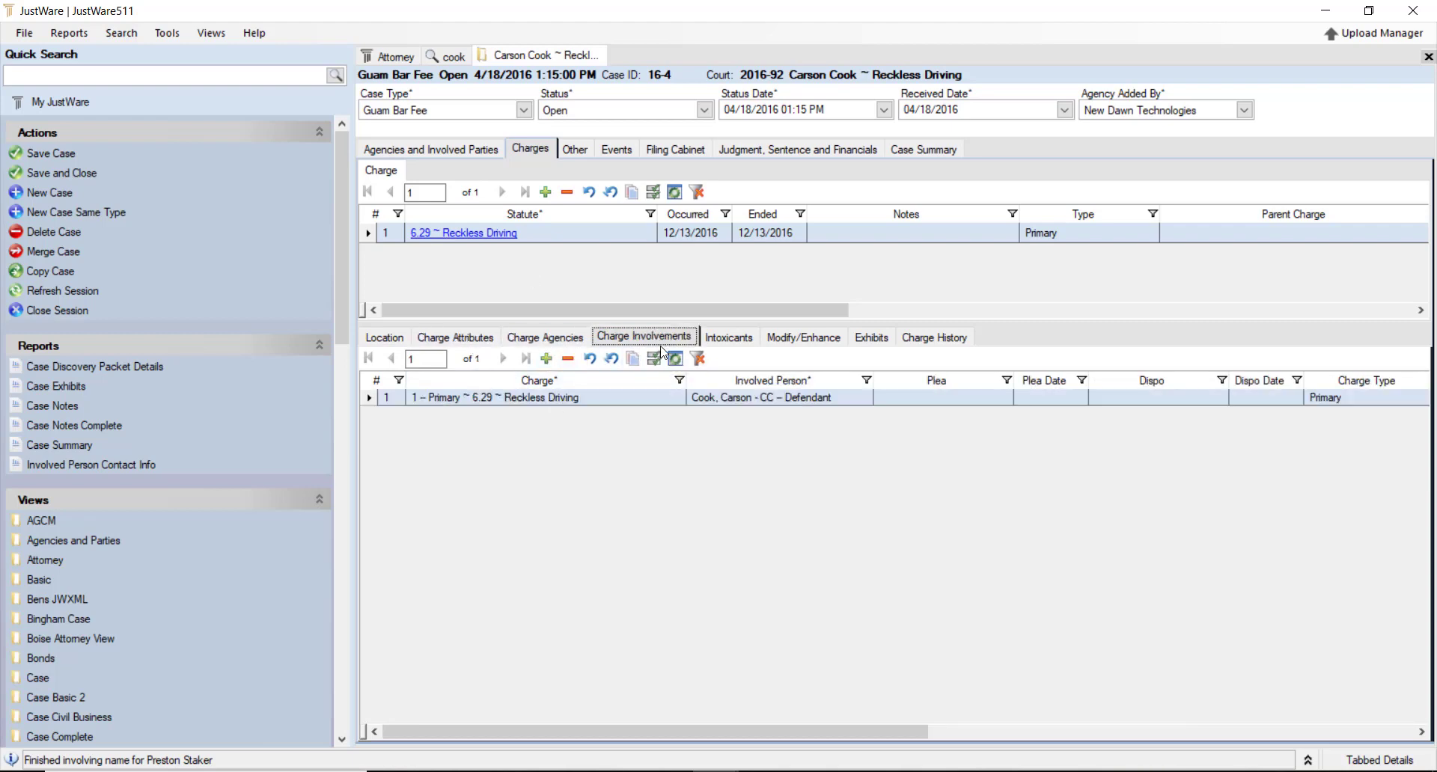
Record Alcohol as the charge's intoxicant, save the case, and check Exhibits and the Other notes
{"action": "left_click", "coordinate": [730, 339]}
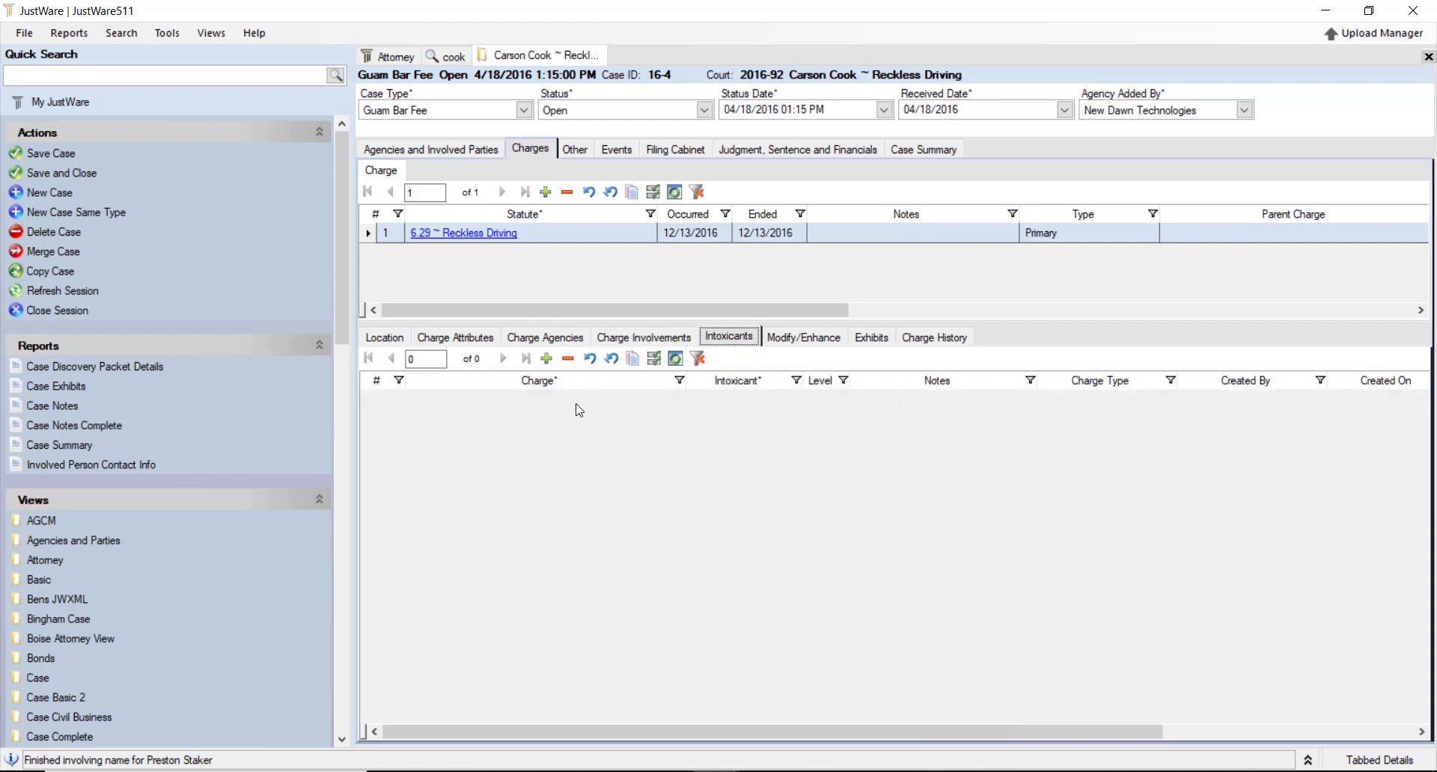
{"action": "left_click", "coordinate": [546, 359]}
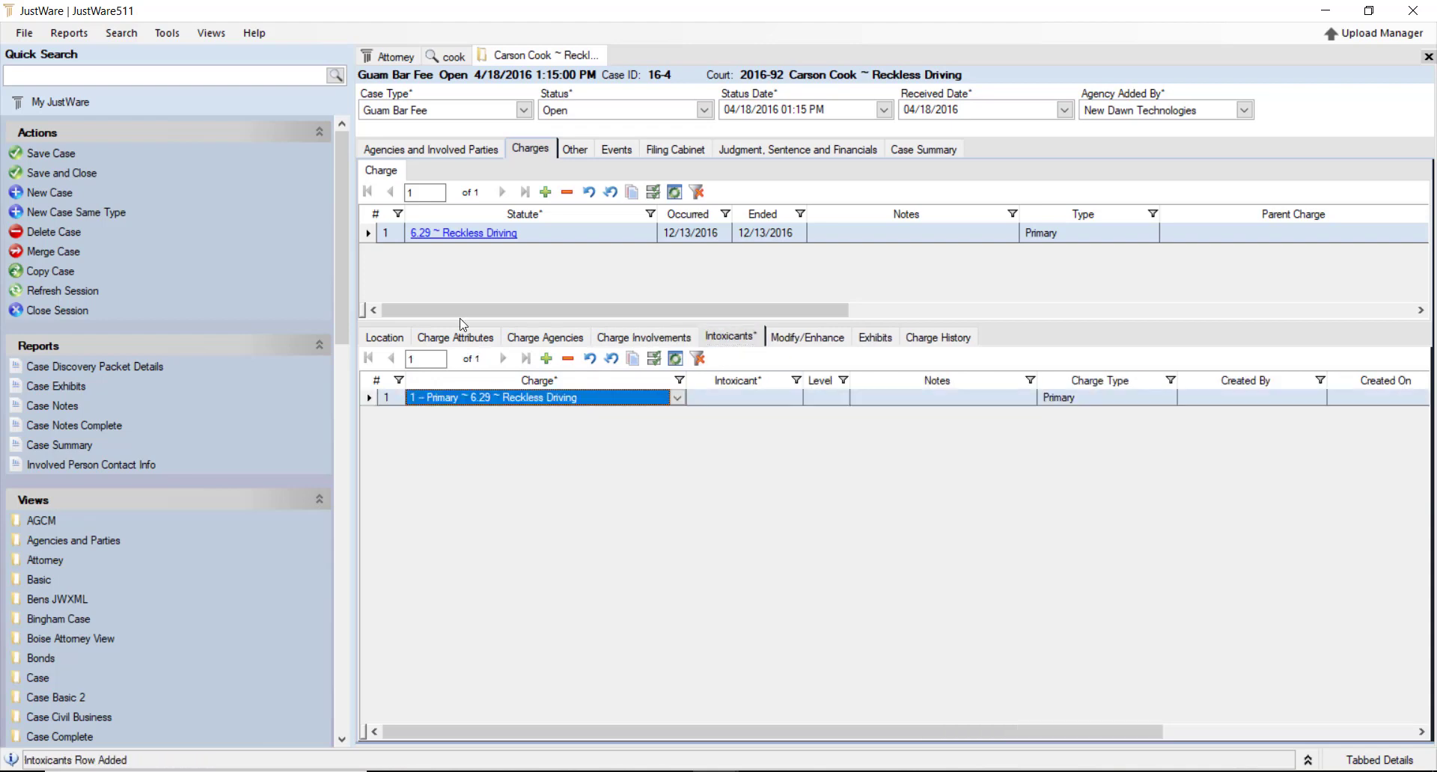
{"action": "left_click", "coordinate": [792, 399]}
{"action": "left_click", "coordinate": [792, 399]}
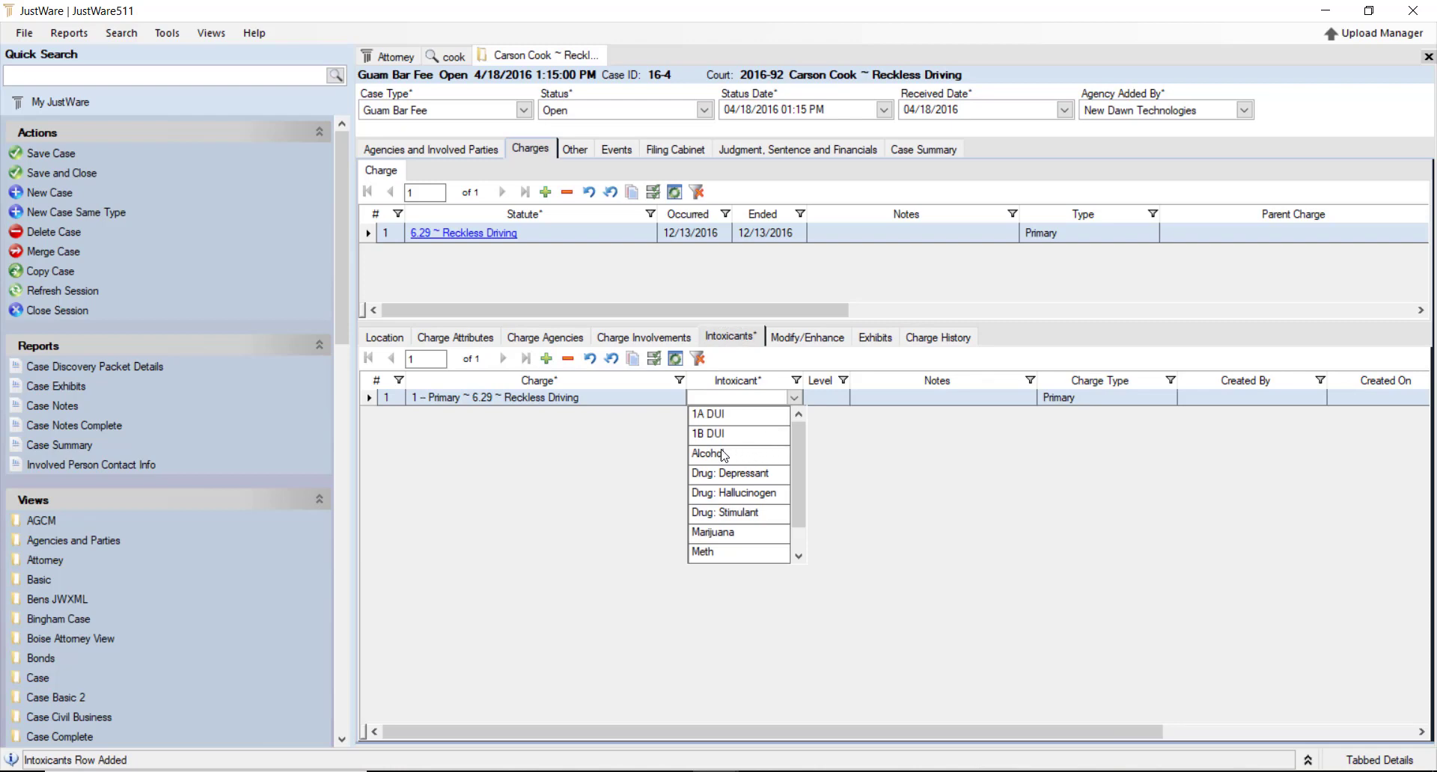
{"action": "left_click", "coordinate": [733, 454]}
{"action": "left_click", "coordinate": [826, 397]}
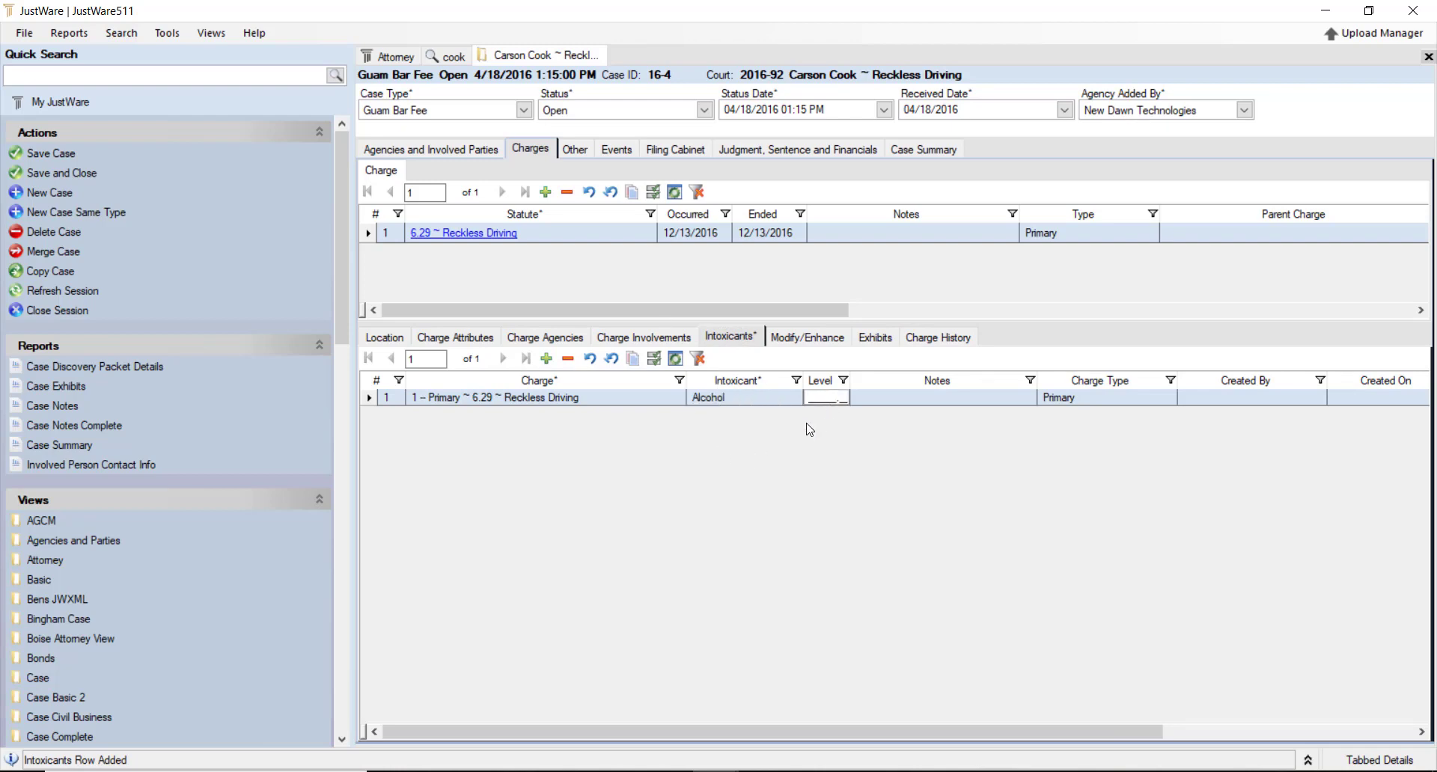
{"action": "key", "text": "ctrl+s"}
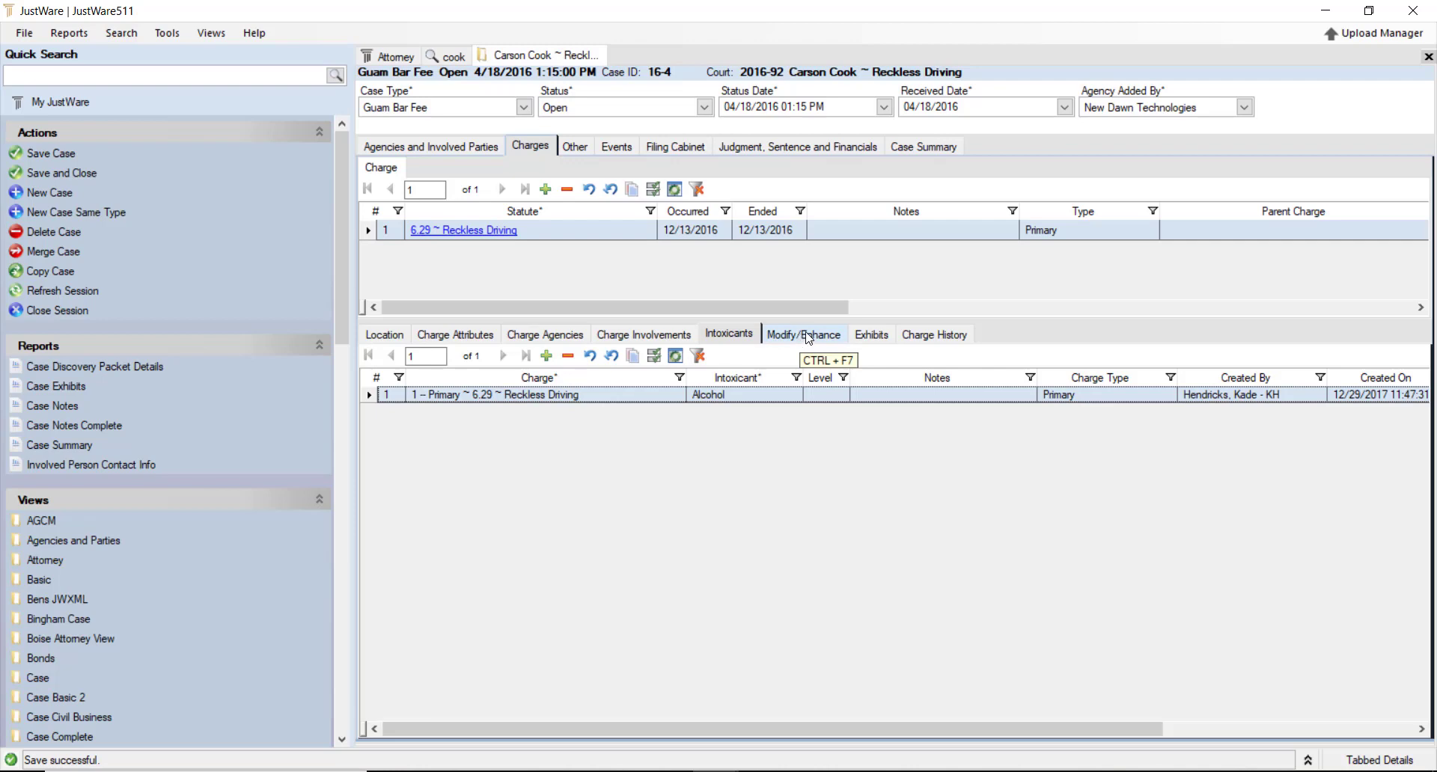
{"action": "left_click", "coordinate": [884, 342]}
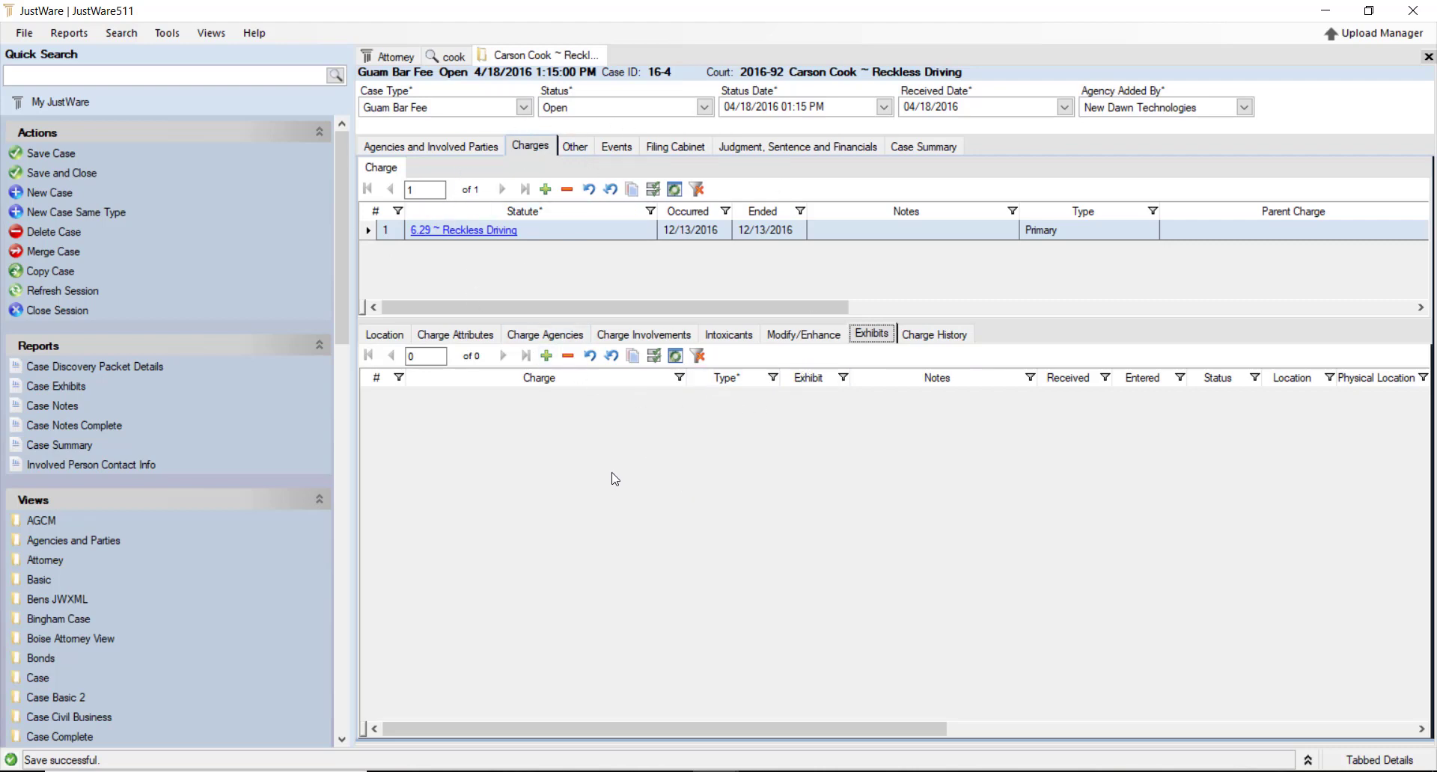
{"action": "left_click", "coordinate": [575, 147]}
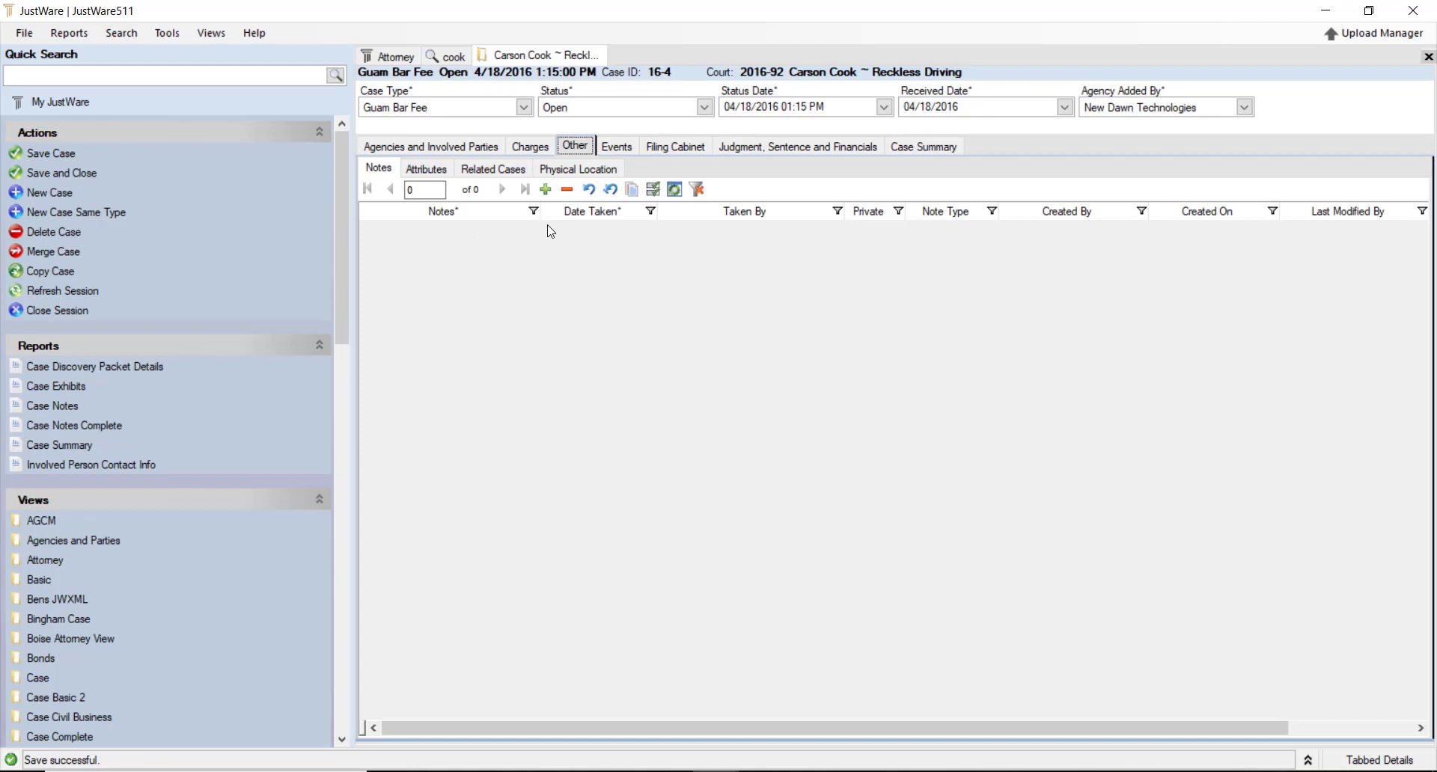
Add a case note row with note type Eye Witness
{"action": "left_click", "coordinate": [520, 227]}
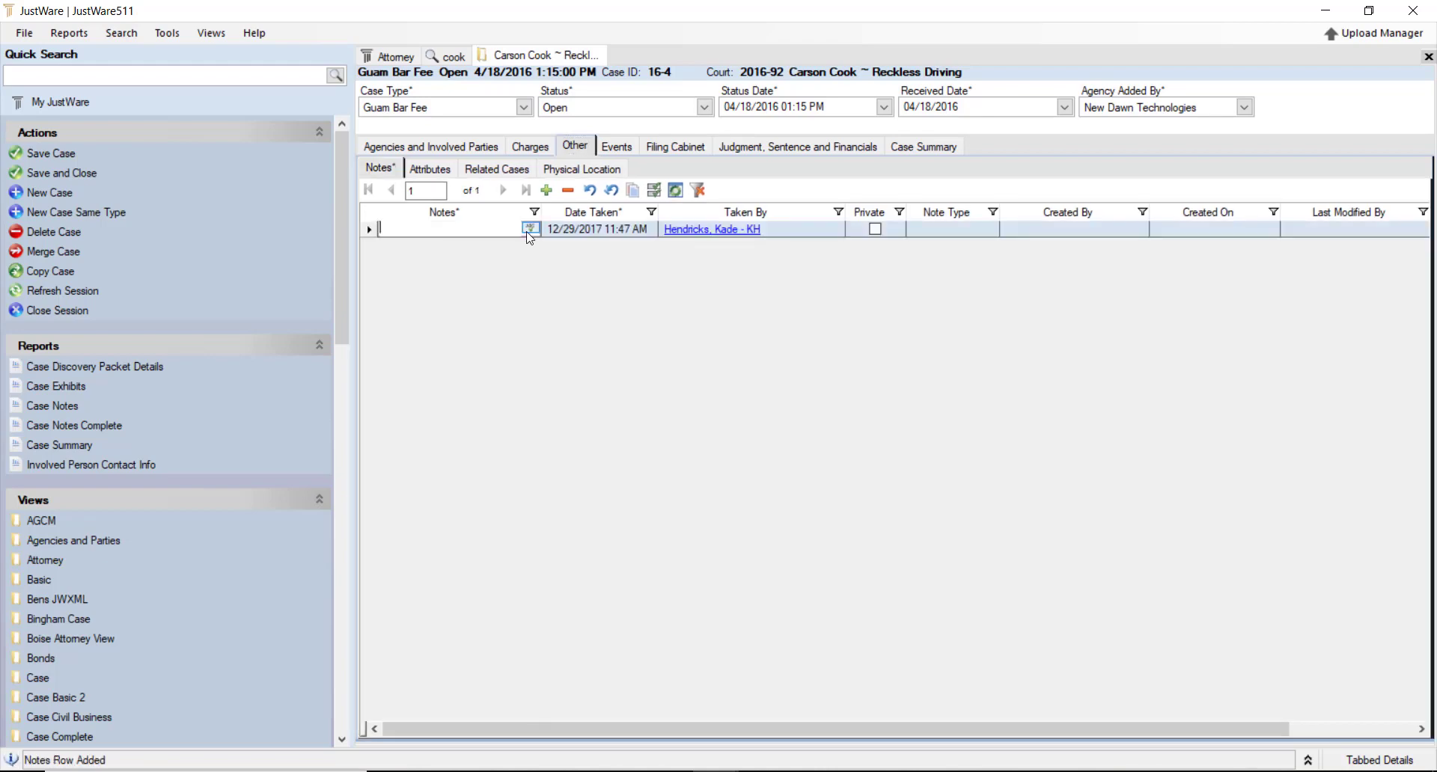
{"action": "left_click", "coordinate": [955, 226]}
{"action": "left_click", "coordinate": [981, 228]}
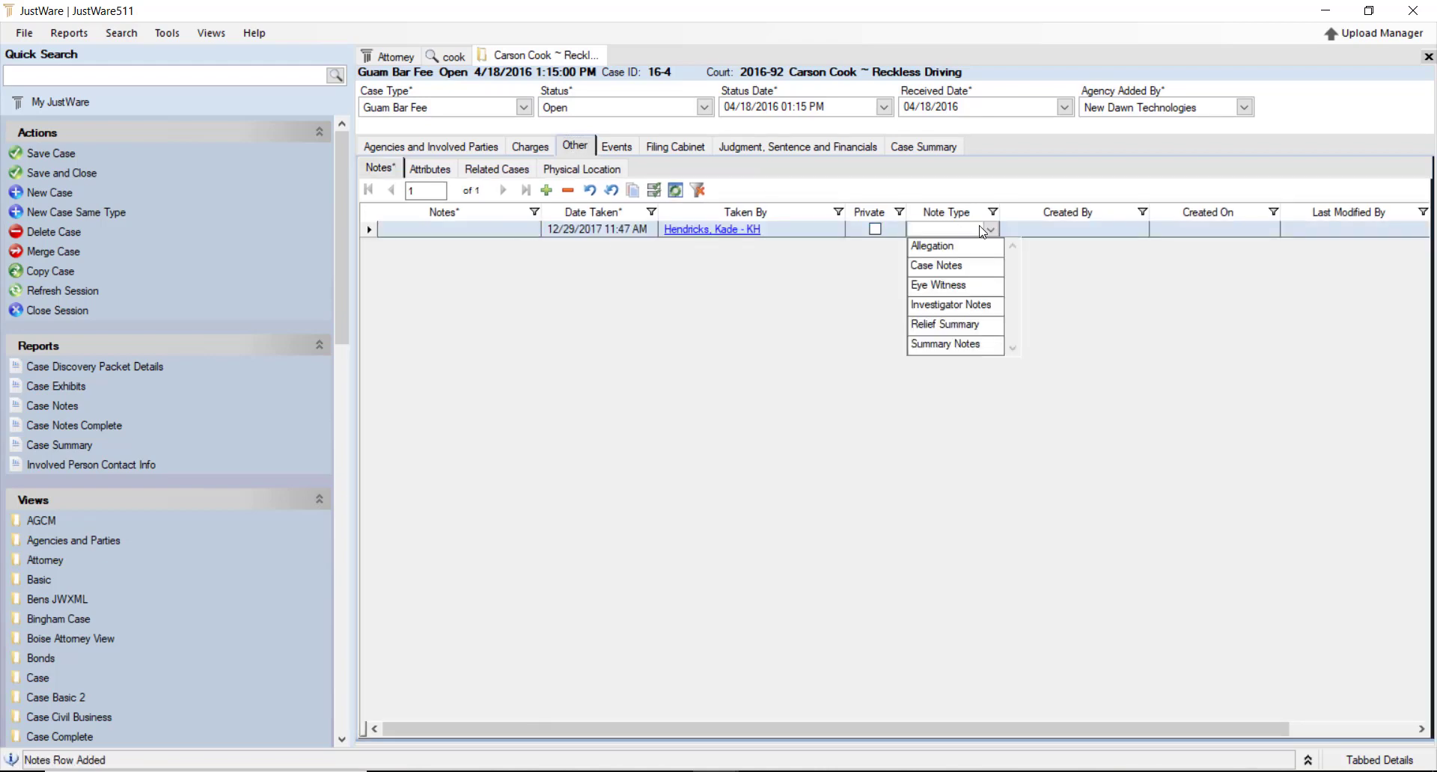
{"action": "left_click", "coordinate": [947, 286]}
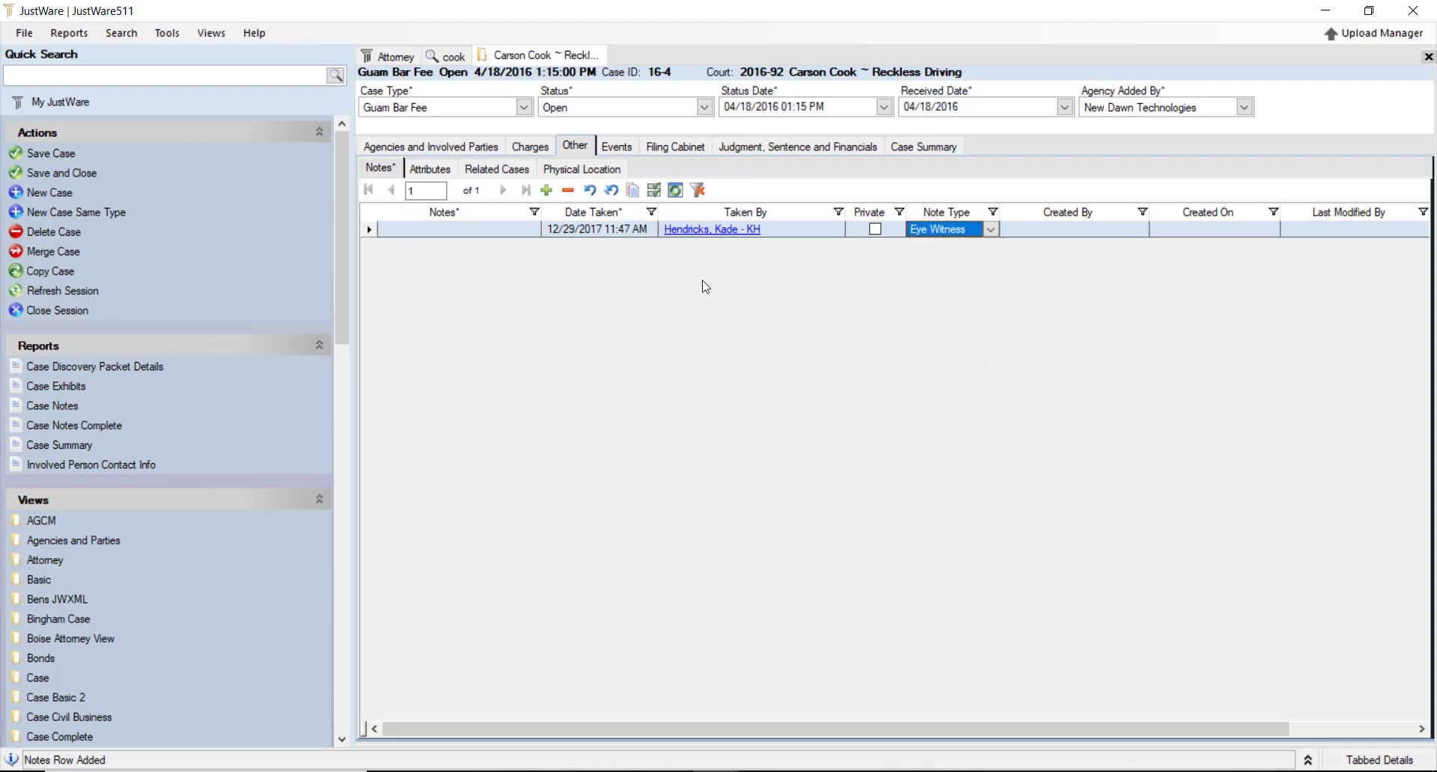
{"action": "left_click", "coordinate": [477, 230]}
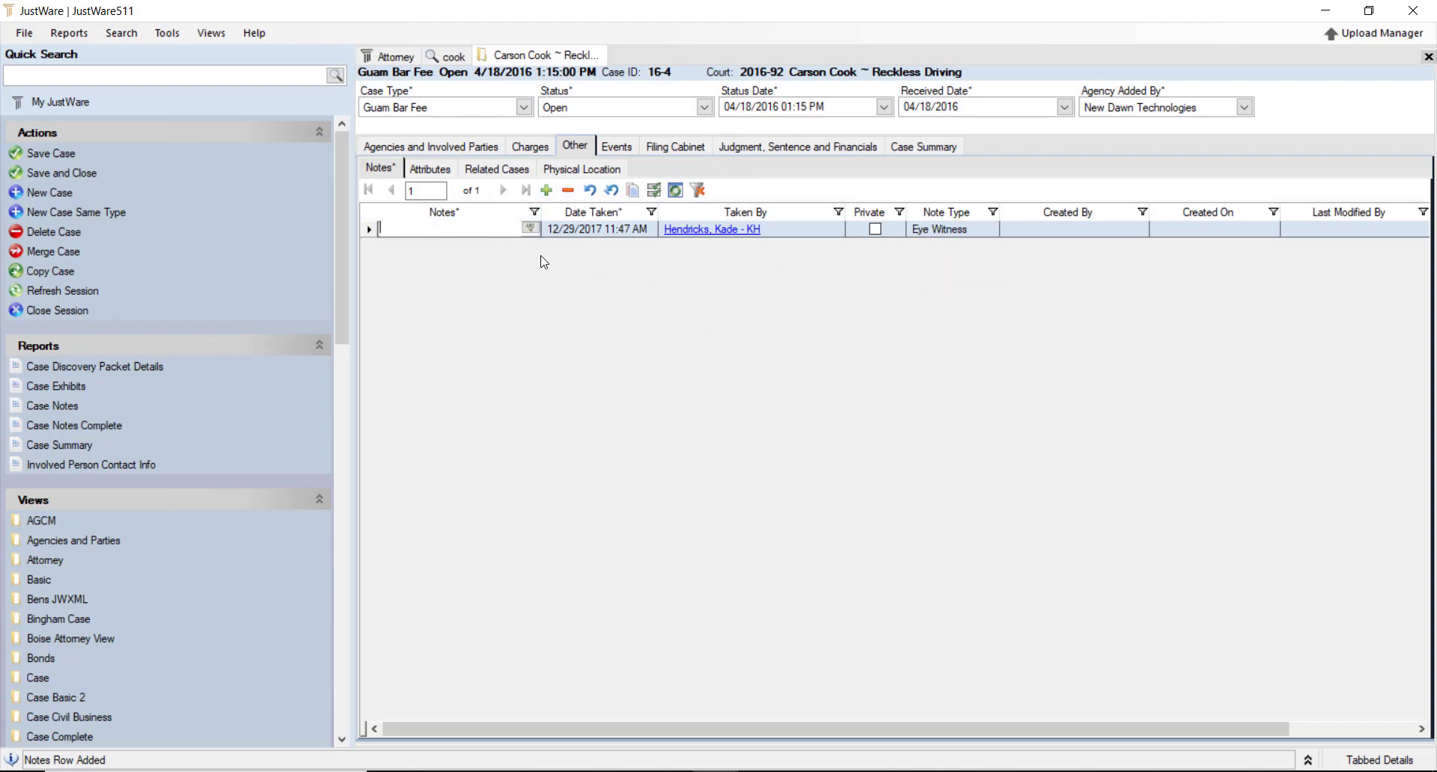
Delete the unfinished note after confirming, then show the empty case Attributes list
{"action": "left_click", "coordinate": [547, 191]}
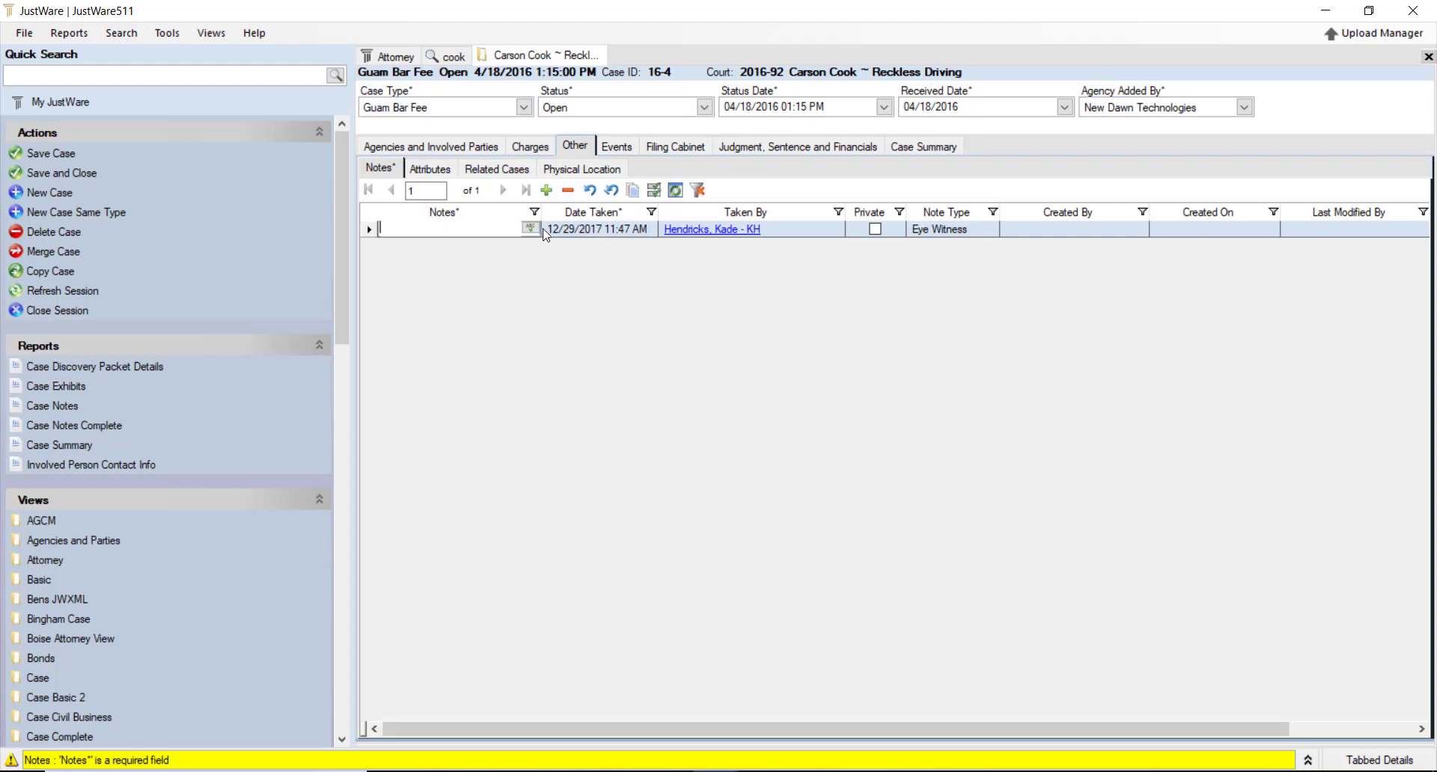
{"action": "left_click", "coordinate": [569, 192]}
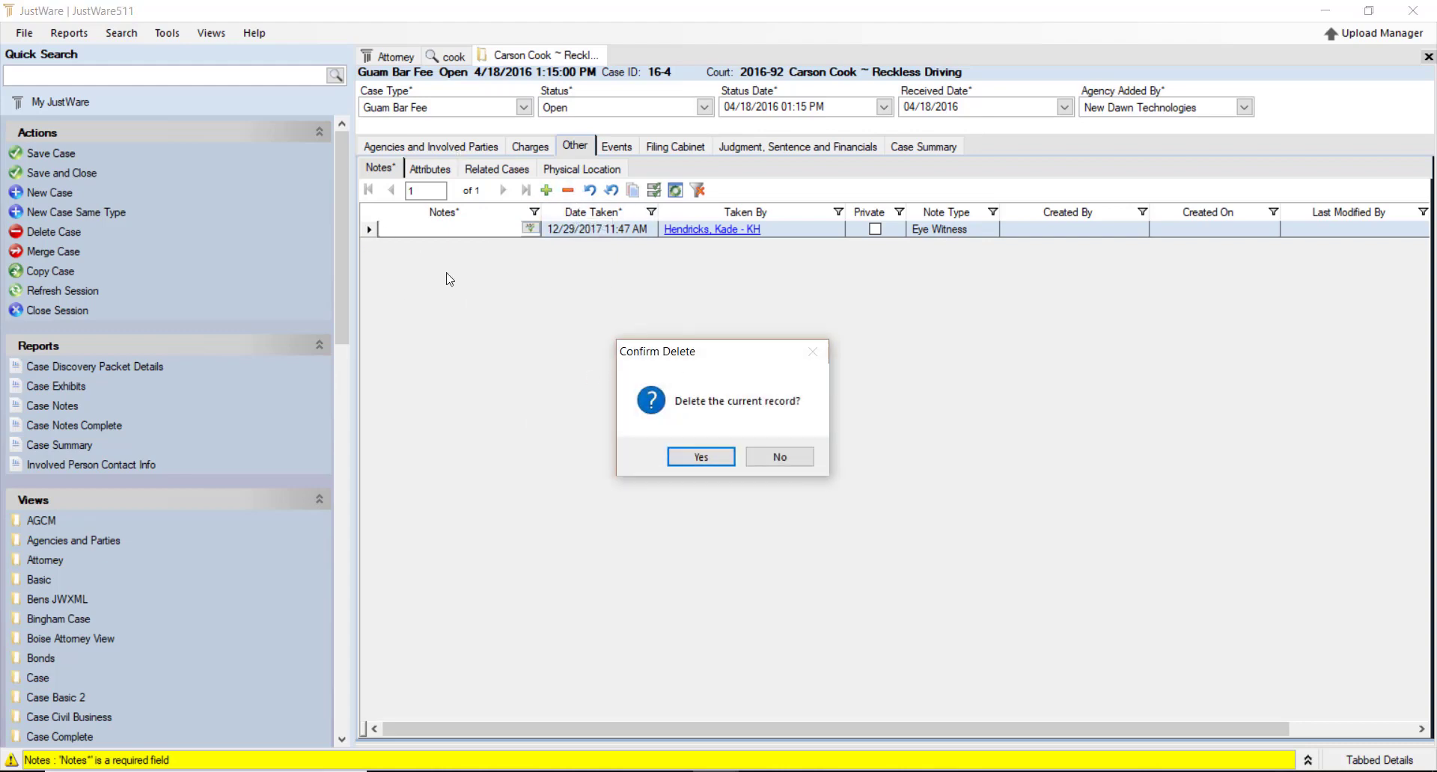
{"action": "left_click", "coordinate": [677, 455]}
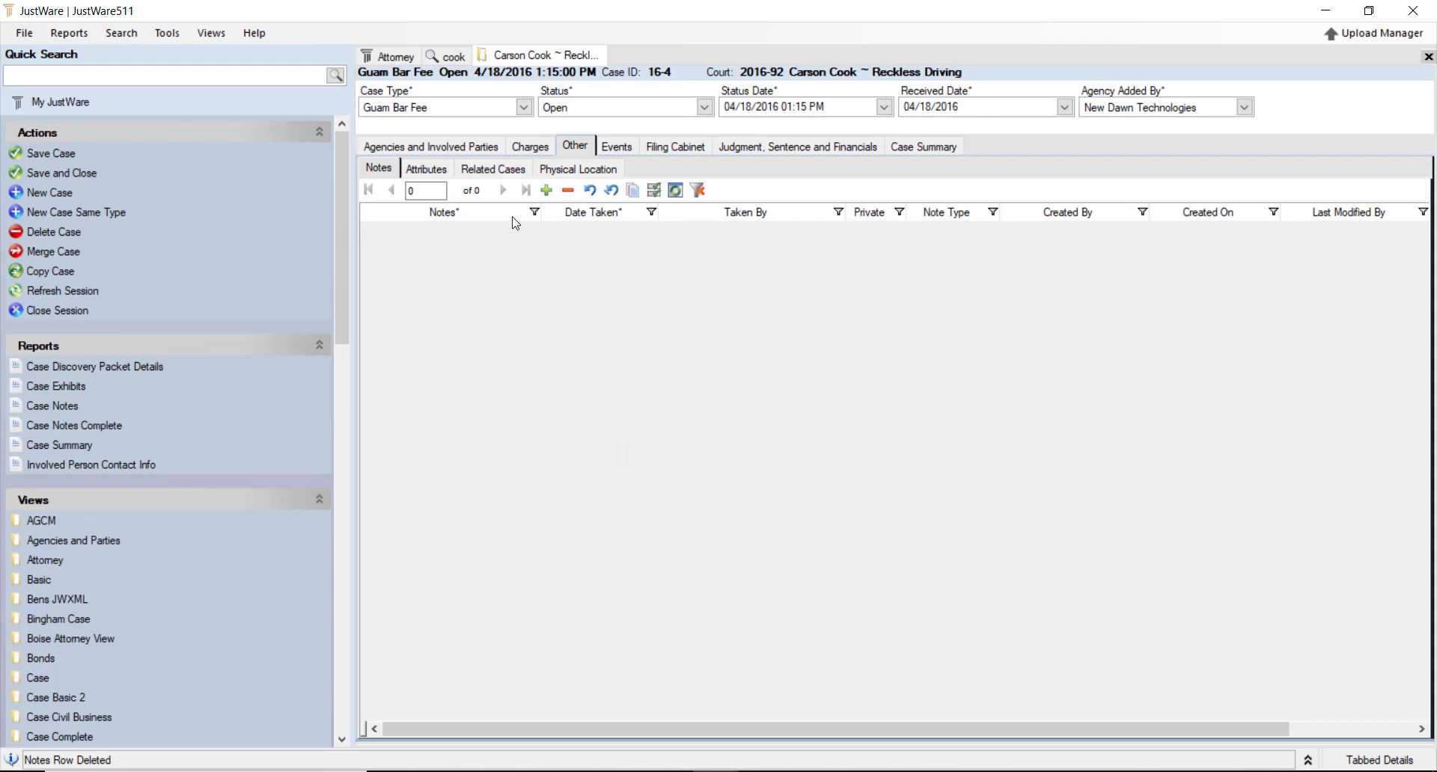
{"action": "left_click", "coordinate": [432, 175]}
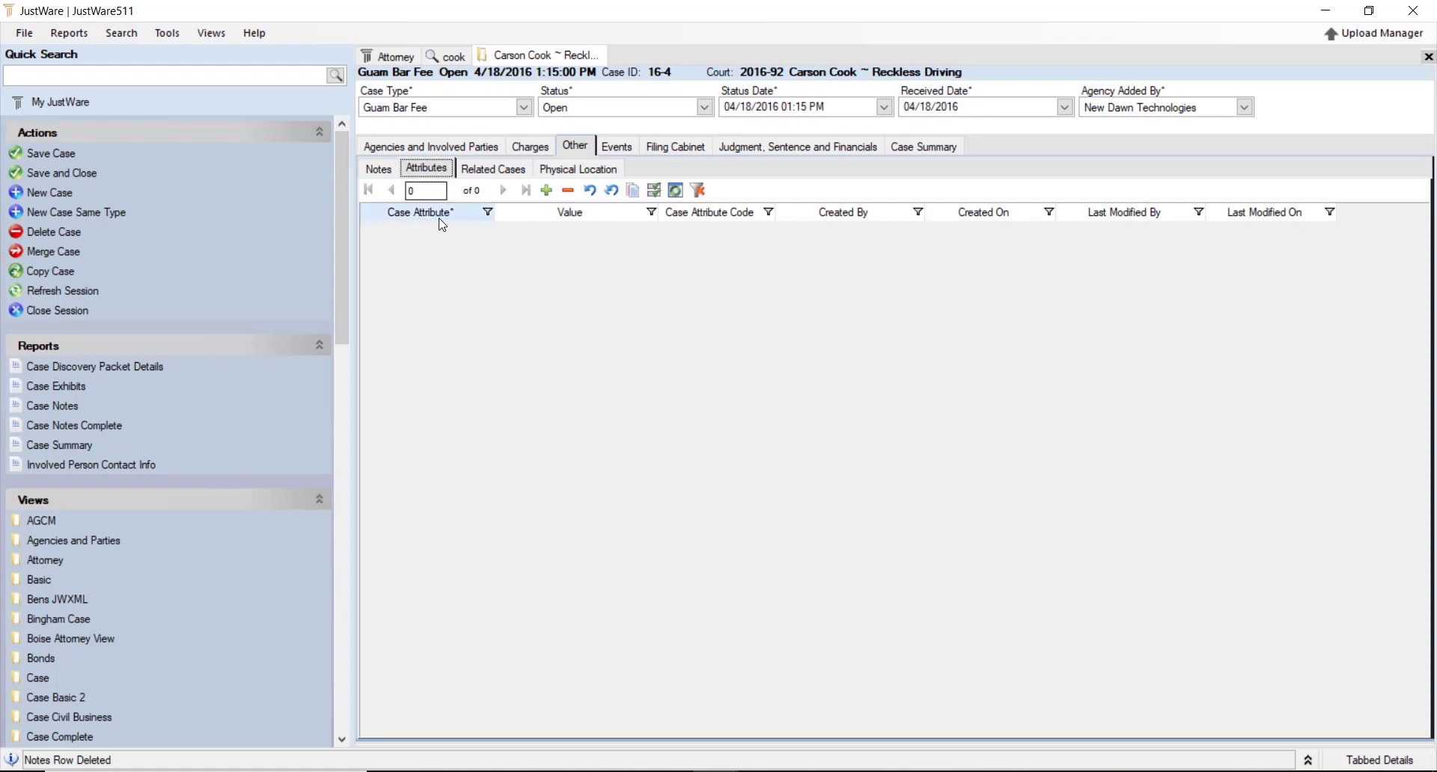
Add an Alcohol/Drugs Involved attribute row to the Reckless Driving case
{"action": "left_click", "coordinate": [471, 232]}
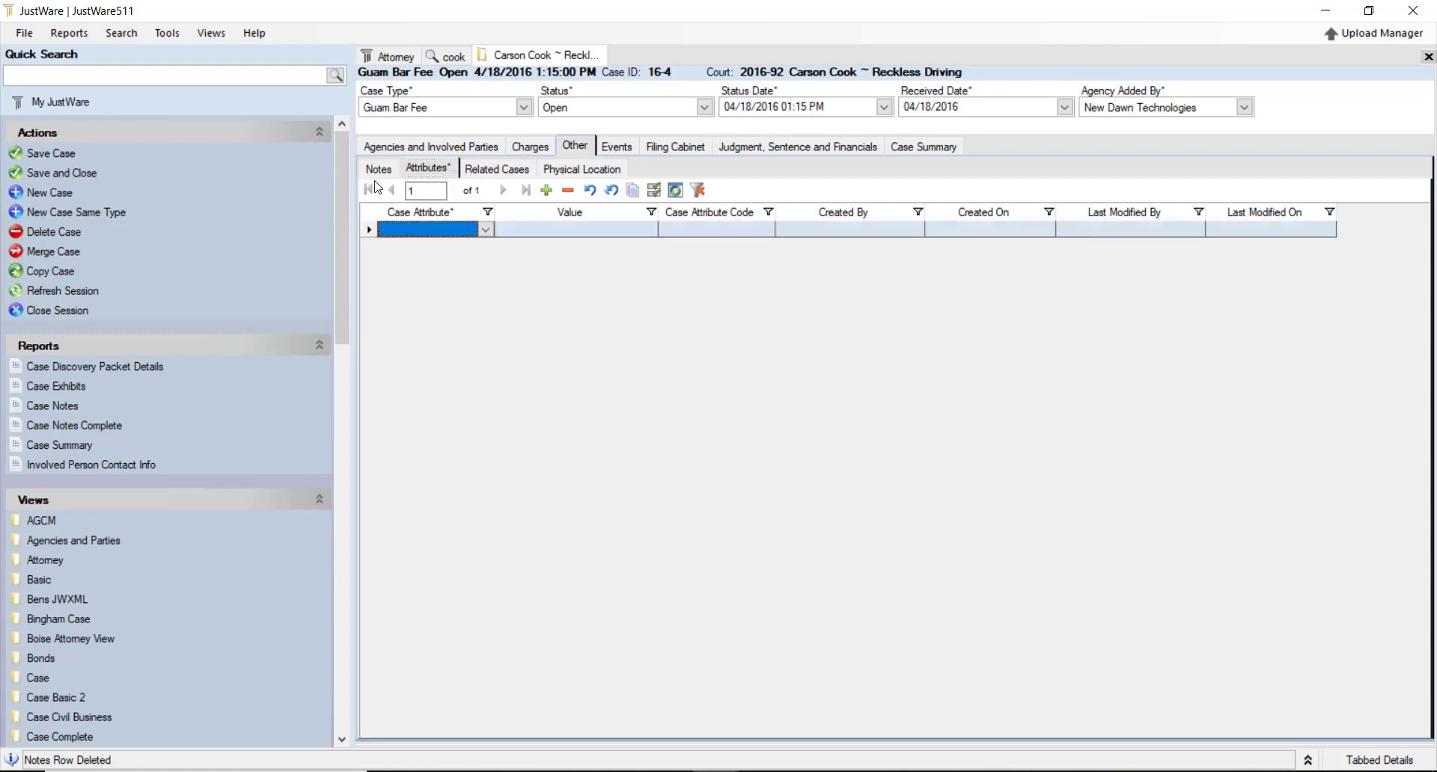
{"action": "left_click", "coordinate": [486, 229]}
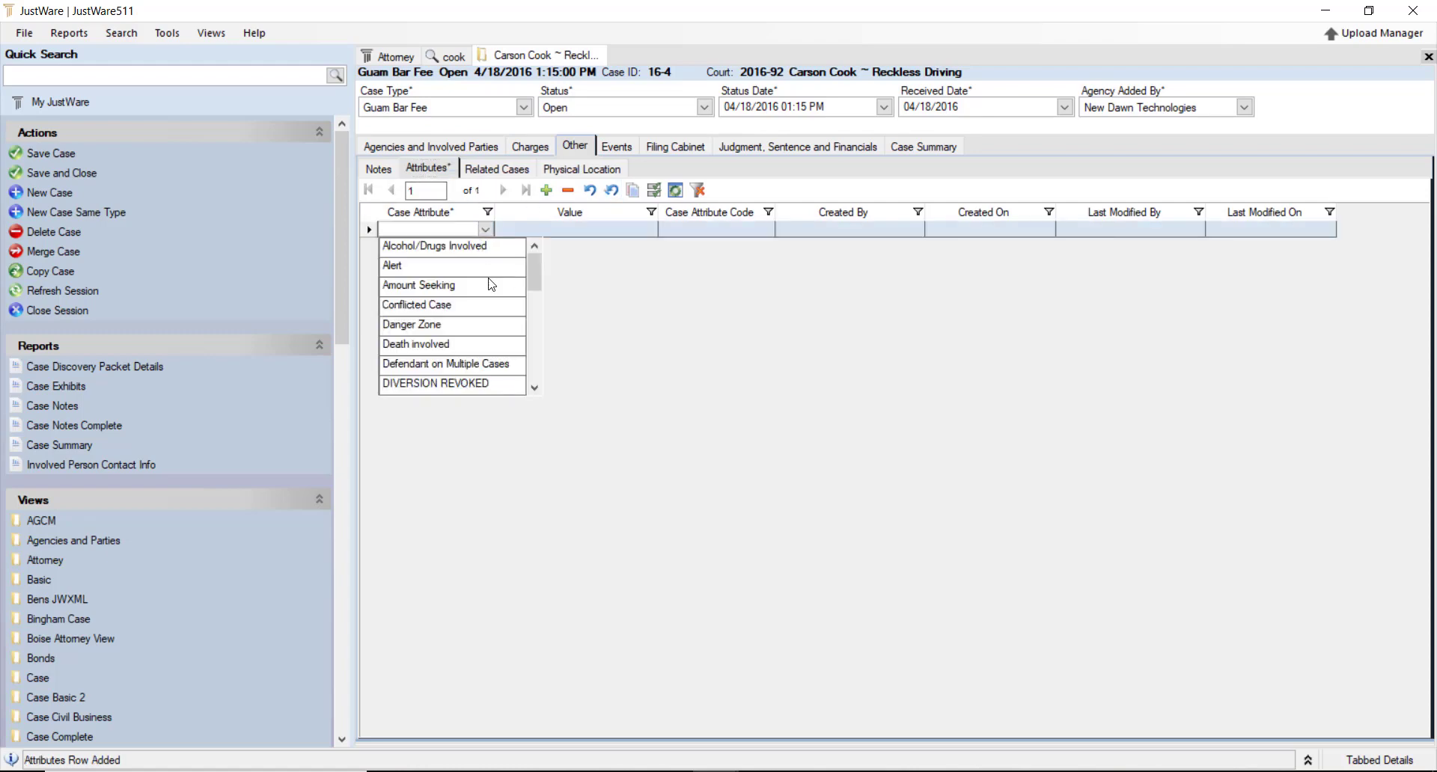
{"action": "left_click", "coordinate": [448, 249]}
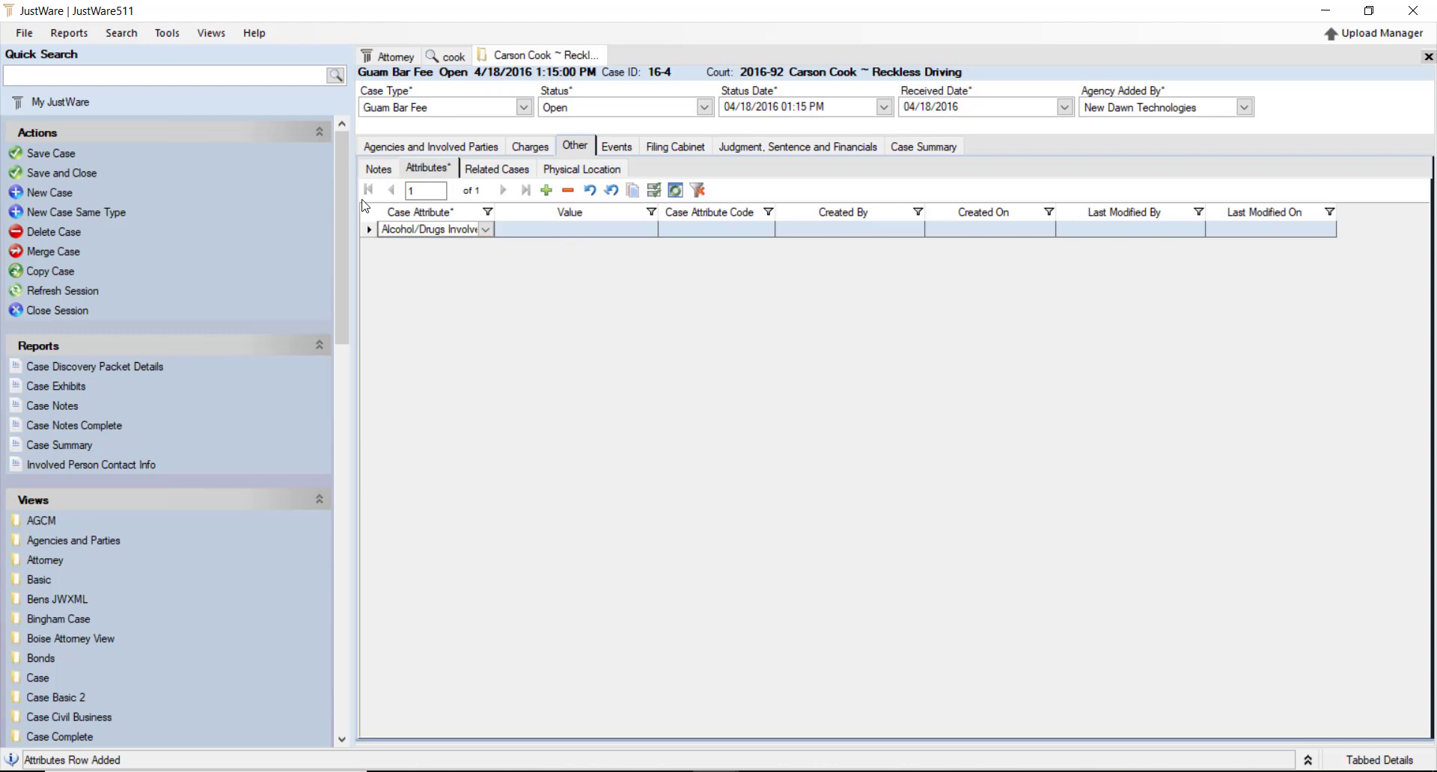
Add a second case attribute row set to Domestic Violence
{"action": "left_click", "coordinate": [547, 191]}
{"action": "left_click", "coordinate": [483, 247]}
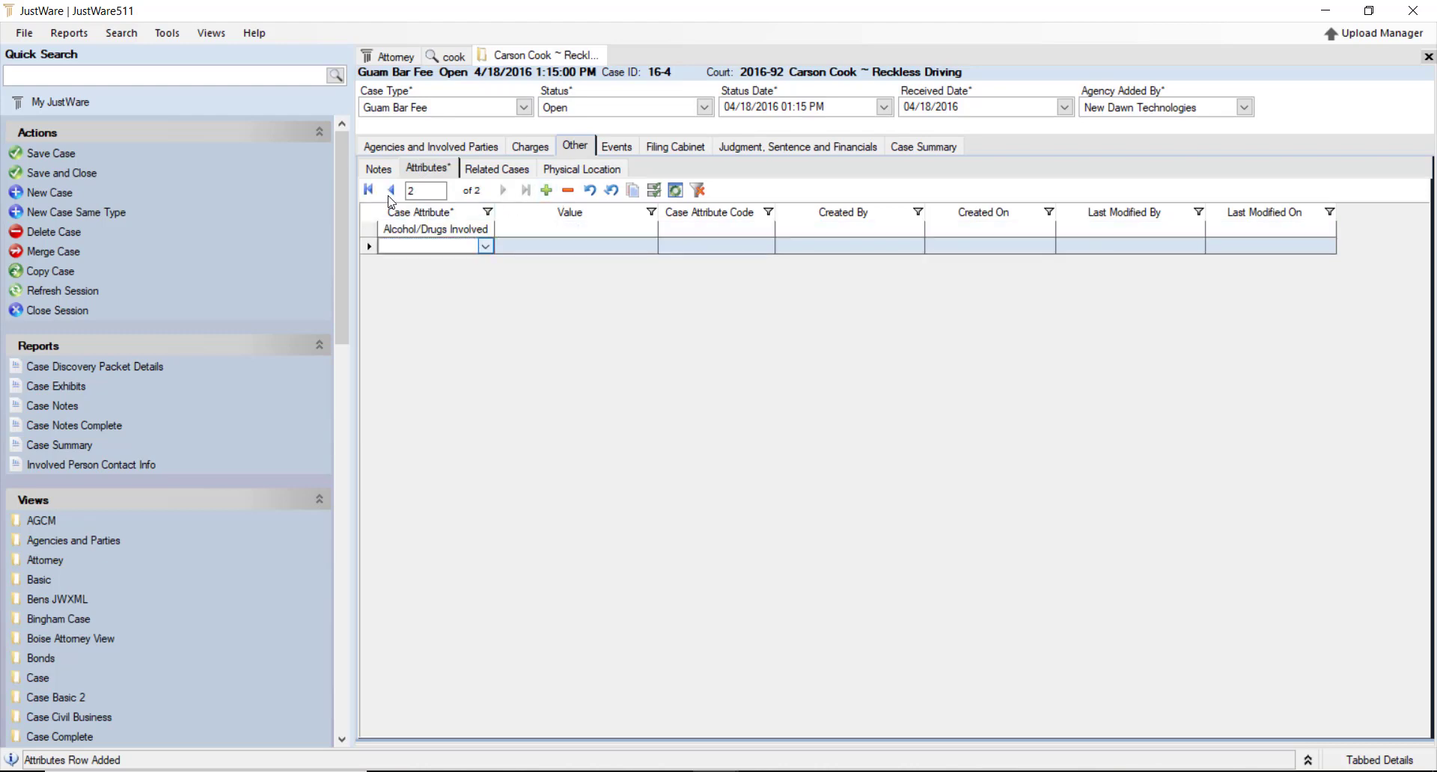
{"action": "left_click", "coordinate": [485, 246]}
{"action": "scroll", "coordinate": [465, 341], "scroll_direction": "down", "scroll_amount": 1}
{"action": "scroll", "coordinate": [466, 345], "scroll_direction": "down", "scroll_amount": 1}
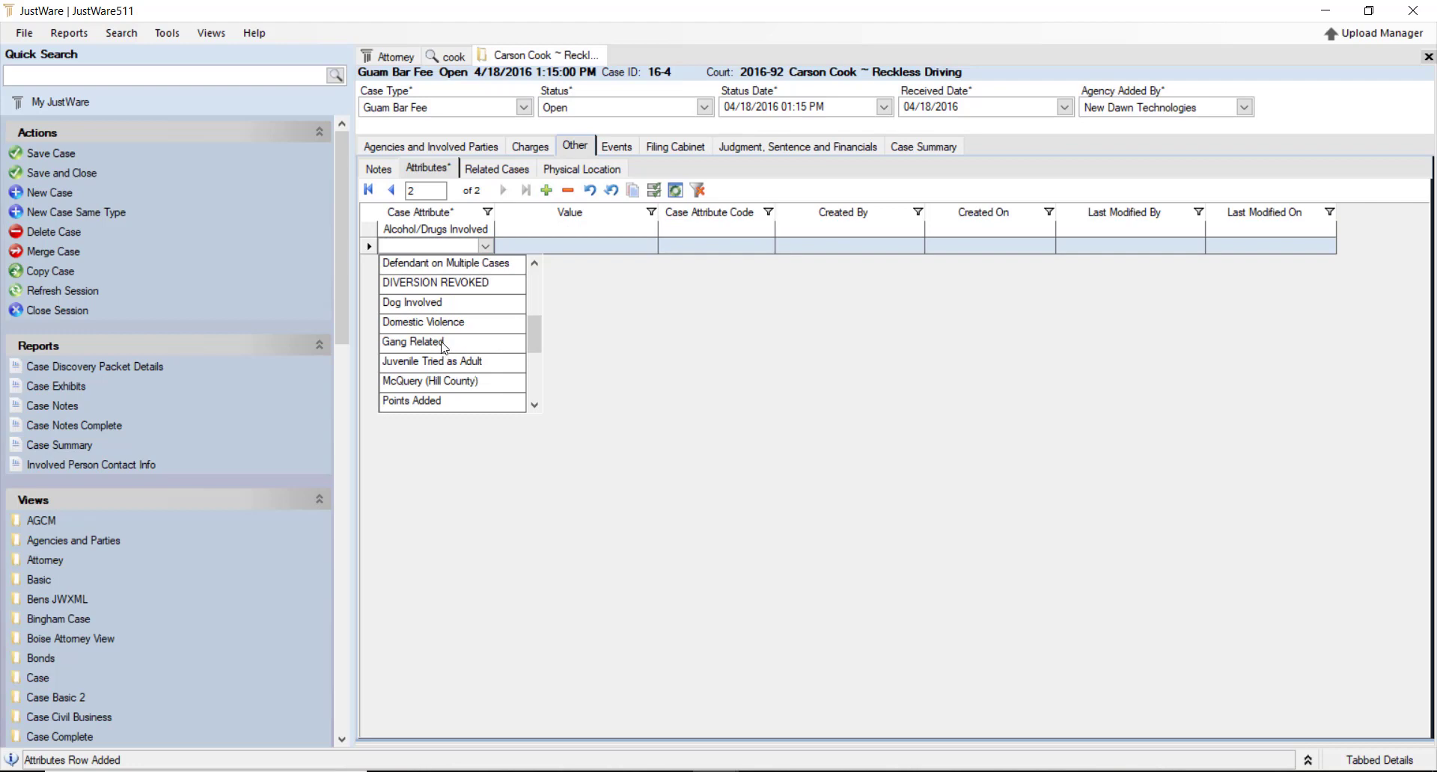
{"action": "left_click", "coordinate": [441, 326]}
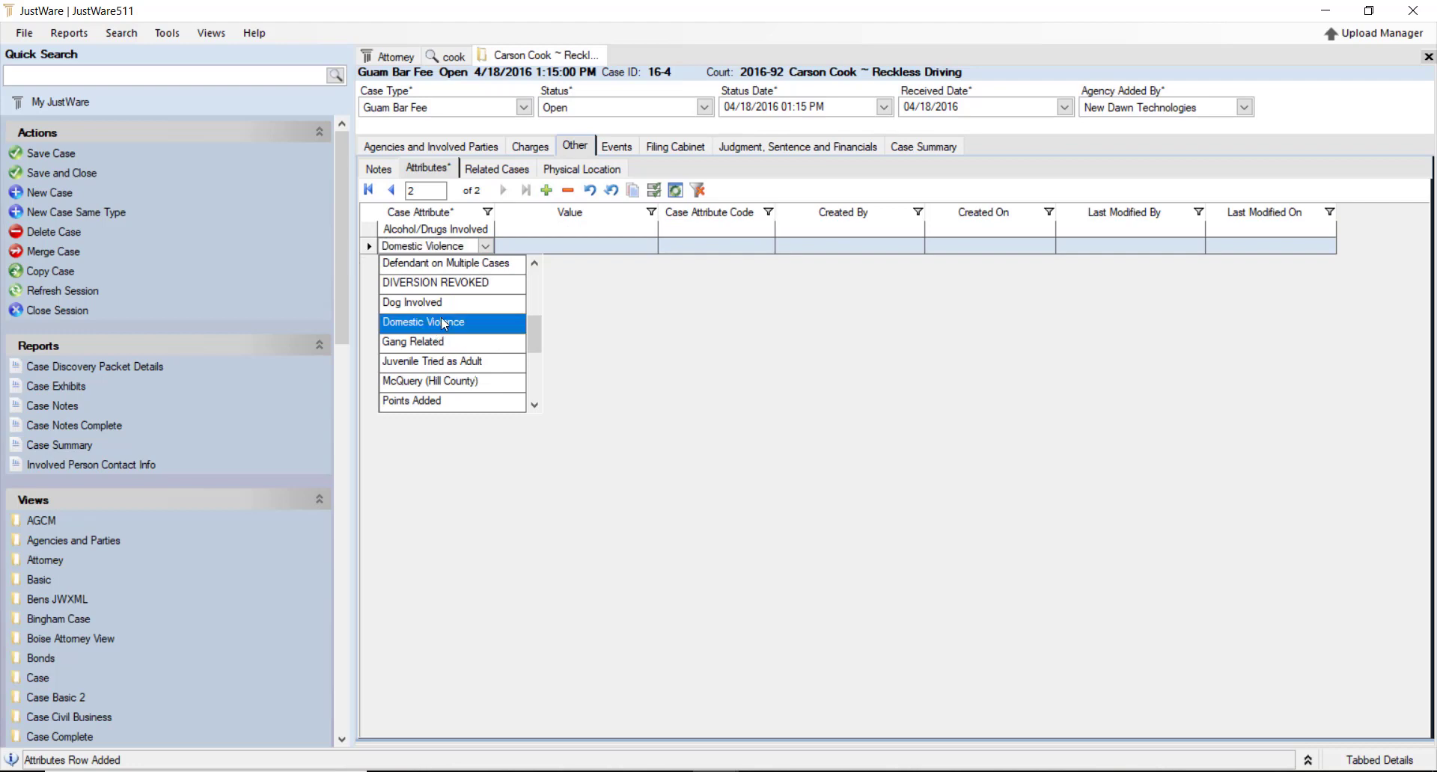
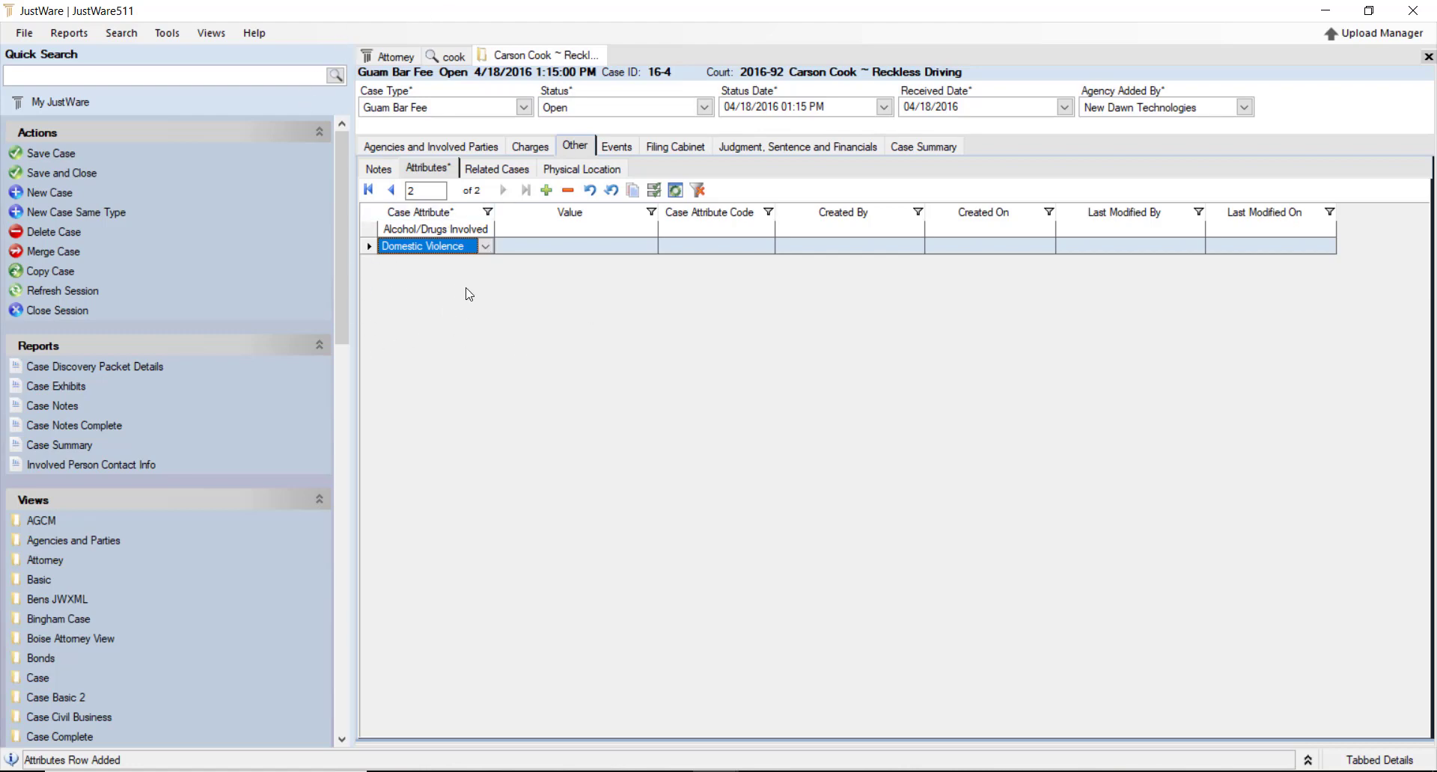
Save the Domestic Violence attribute, check Related Cases, then go to the case's Events list
{"action": "key", "text": "ctrl+s"}
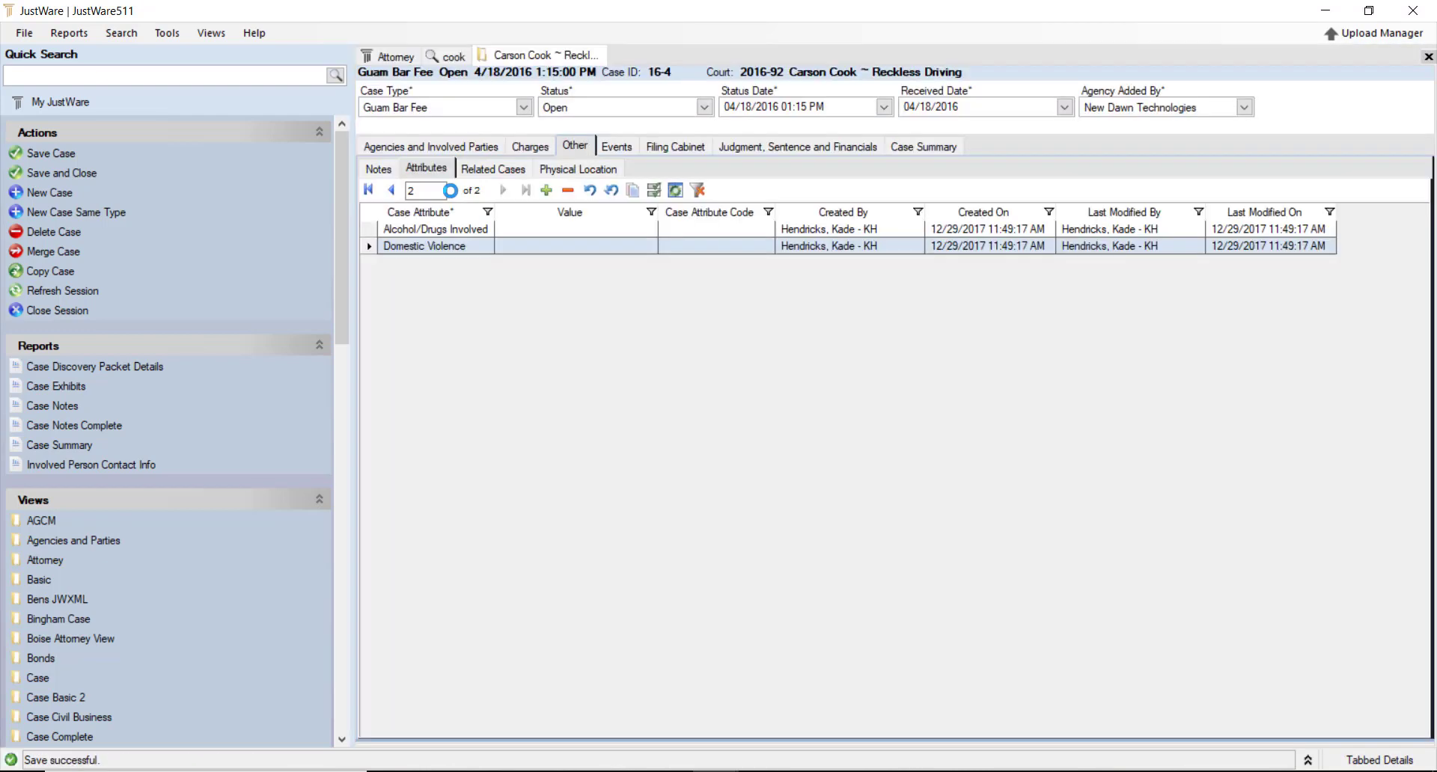
{"action": "left_click", "coordinate": [515, 171]}
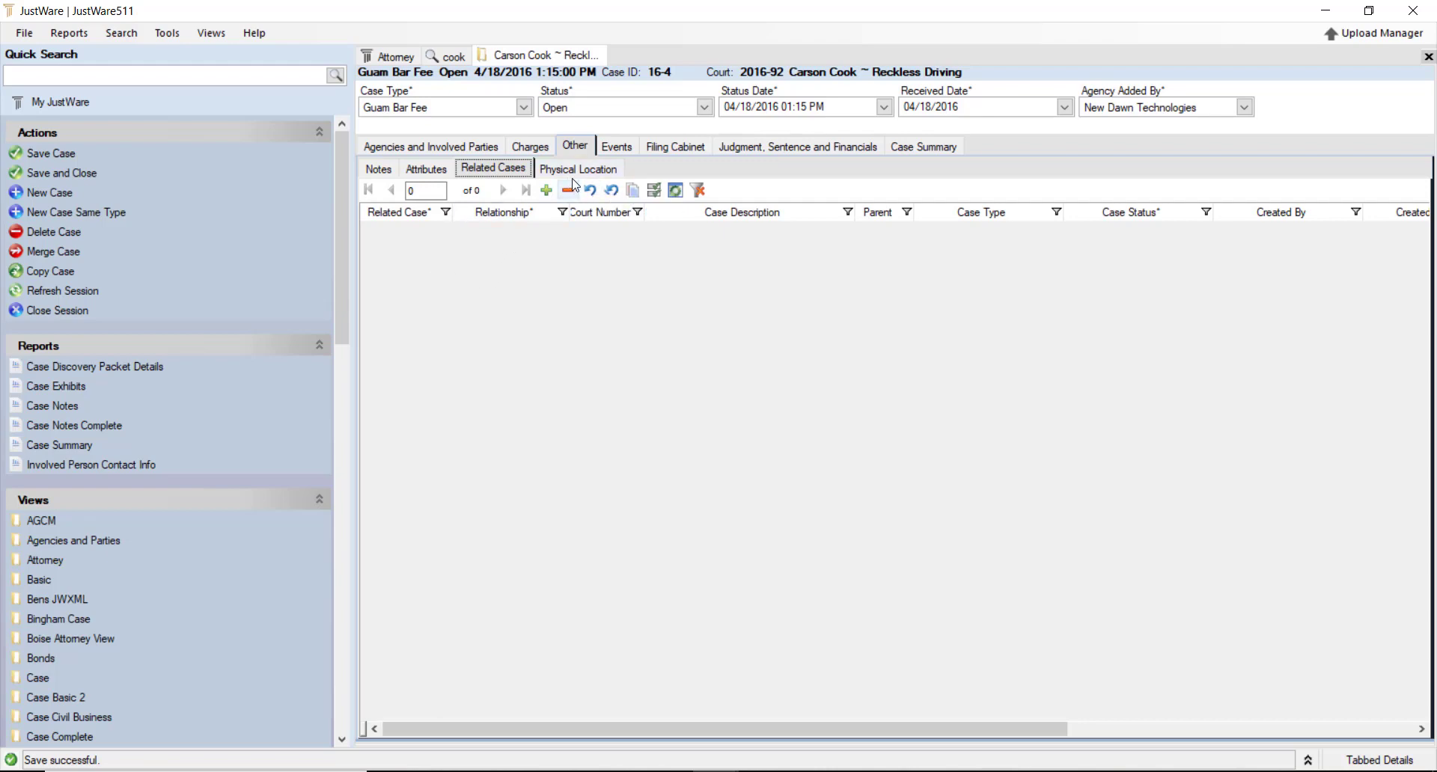
{"action": "left_click", "coordinate": [618, 148]}
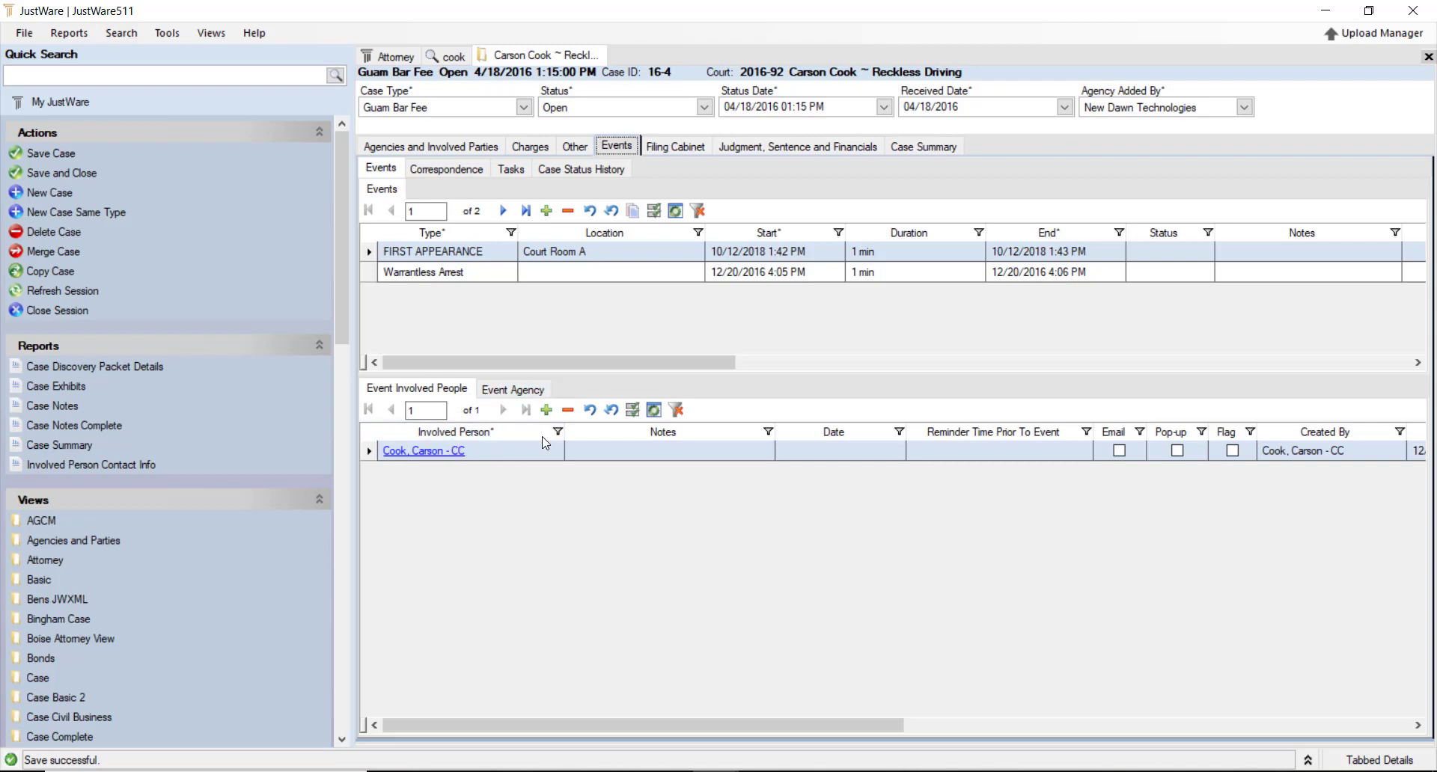
Add a new correspondence record of type Email to the case
{"action": "left_click", "coordinate": [436, 171]}
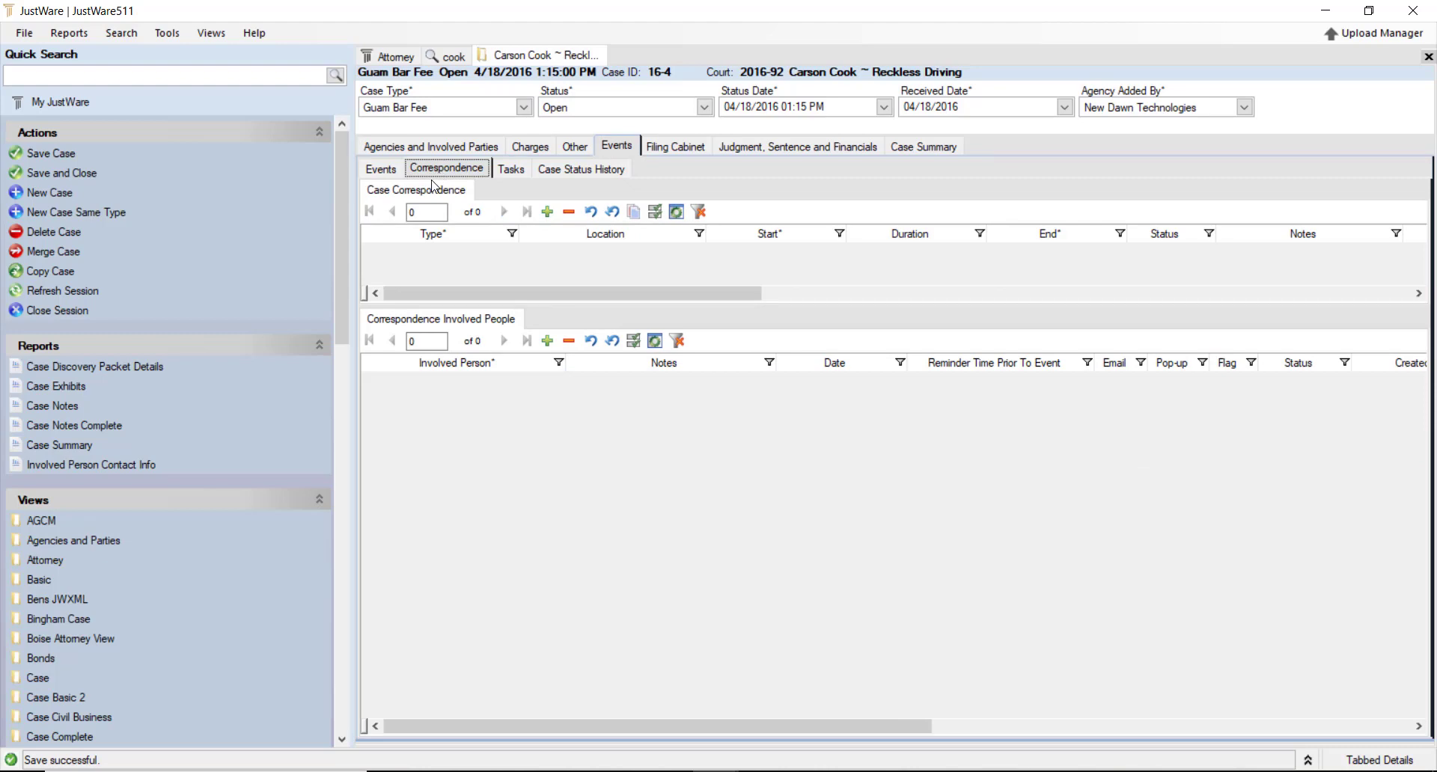
{"action": "left_click", "coordinate": [464, 255]}
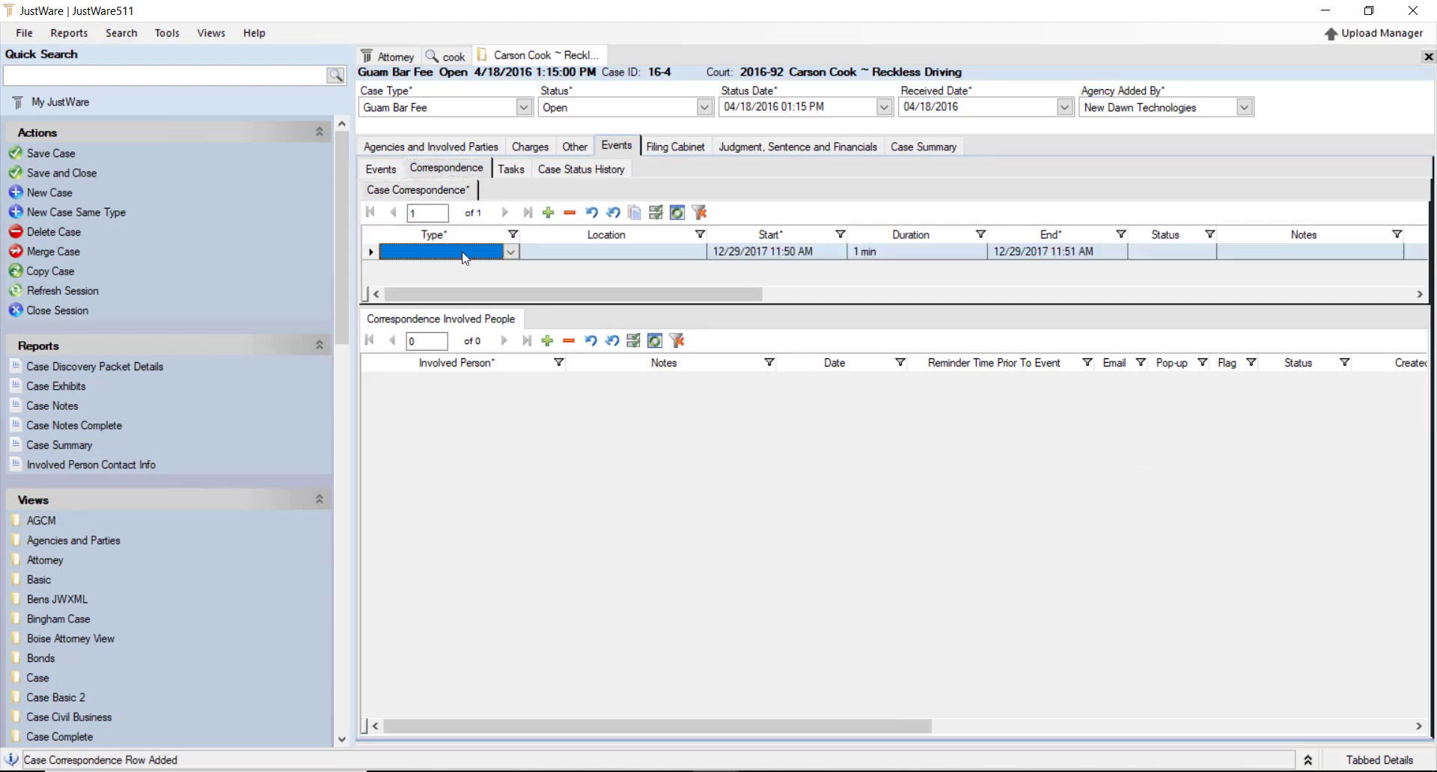
{"action": "left_click", "coordinate": [506, 252]}
{"action": "left_click", "coordinate": [424, 290]}
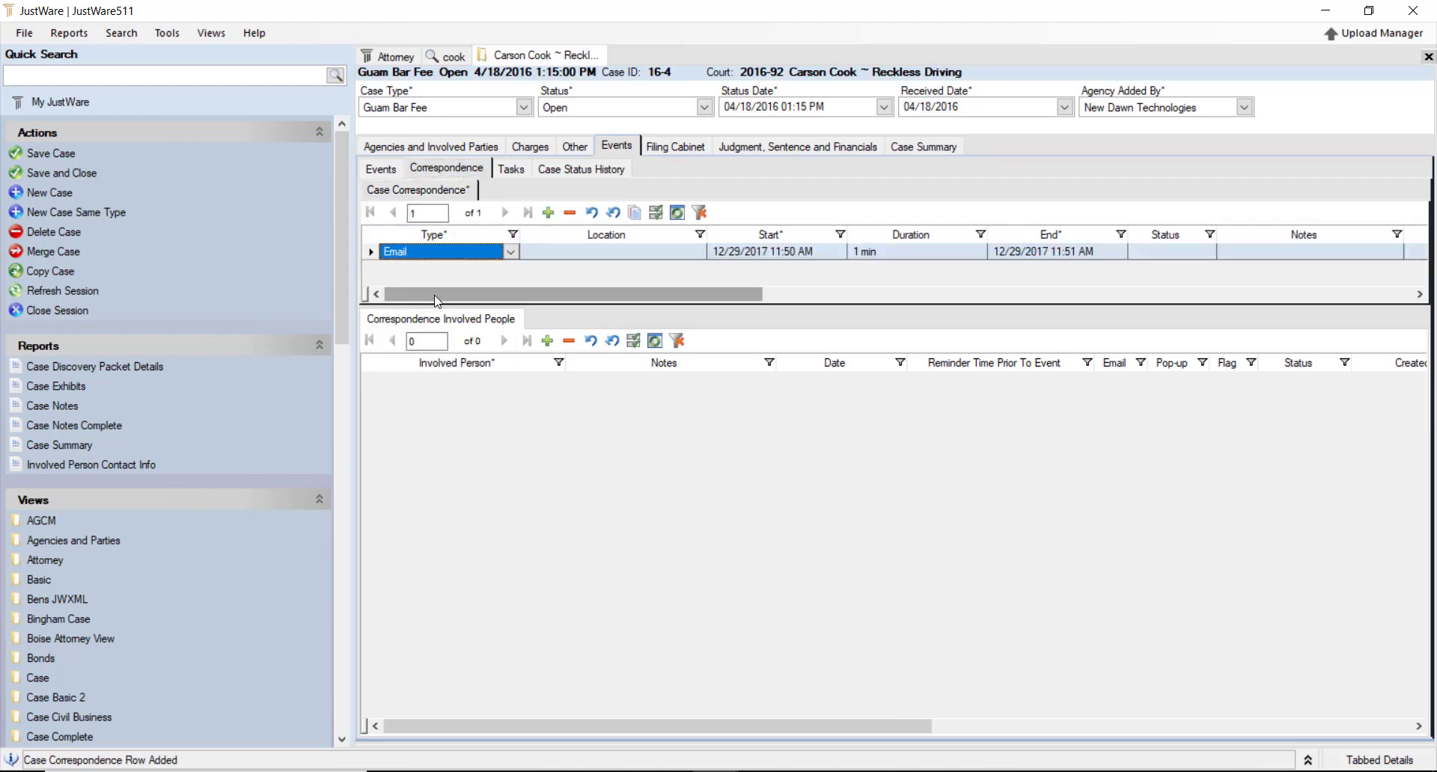
{"action": "left_click", "coordinate": [619, 259]}
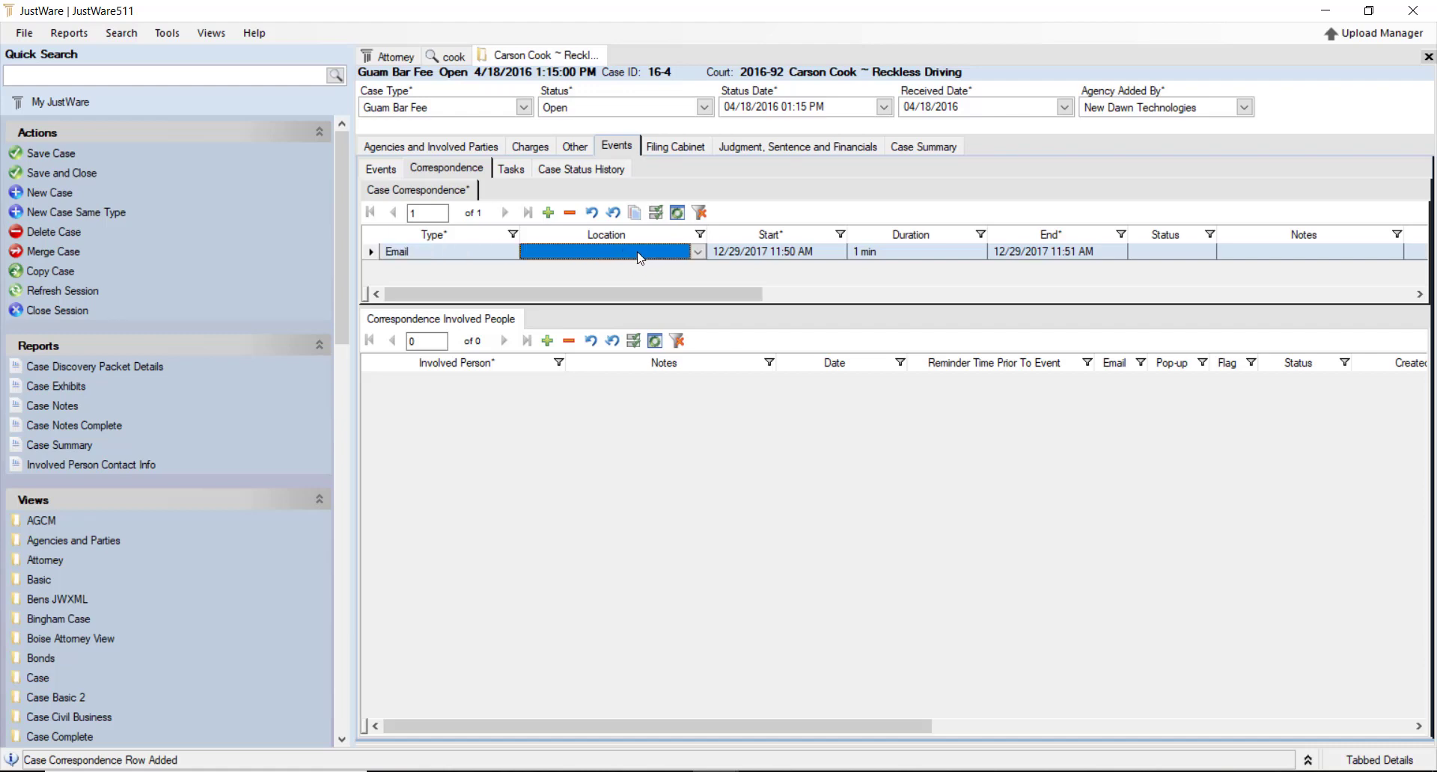
Look up the defendant by name and add them as the correspondence's involved person
{"action": "double_click", "coordinate": [488, 379]}
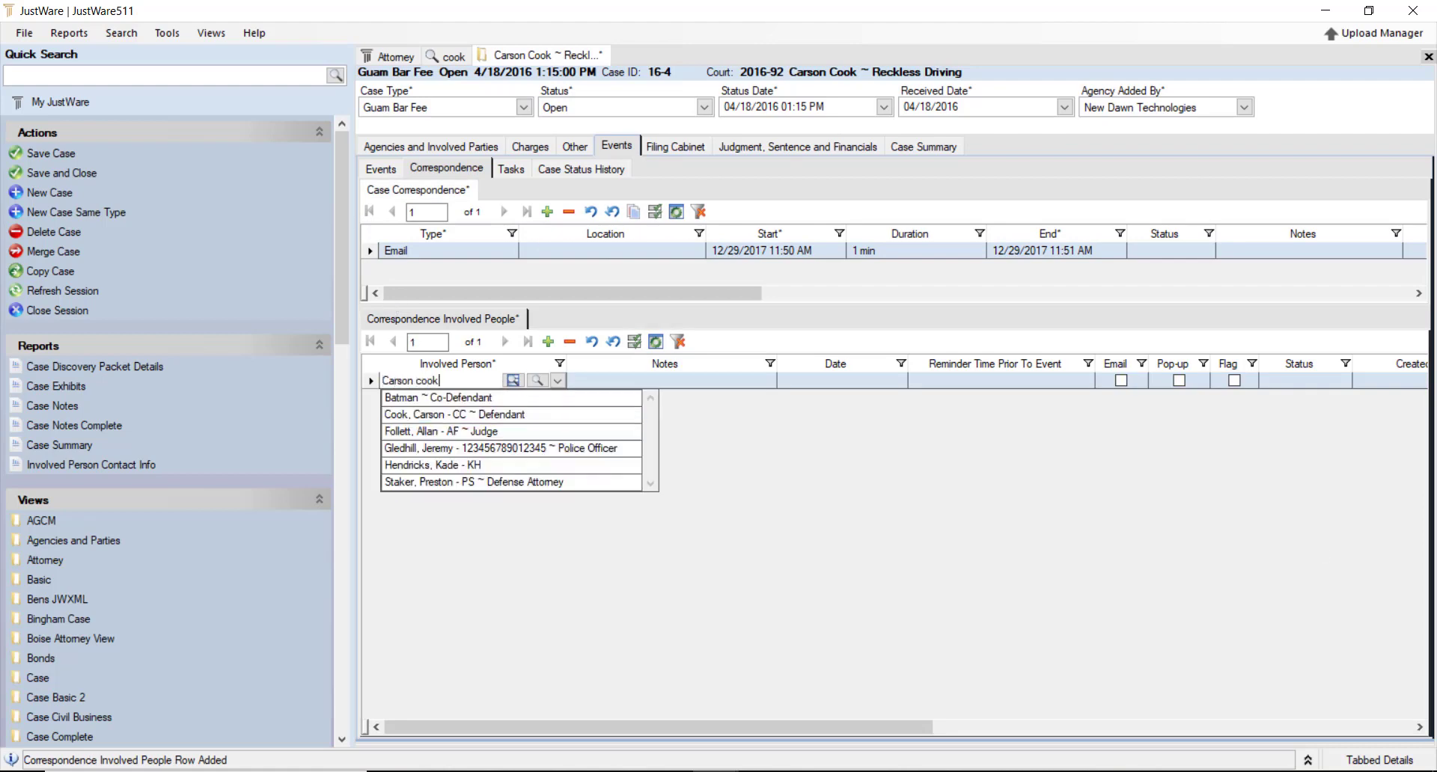
{"action": "key", "text": "Return"}
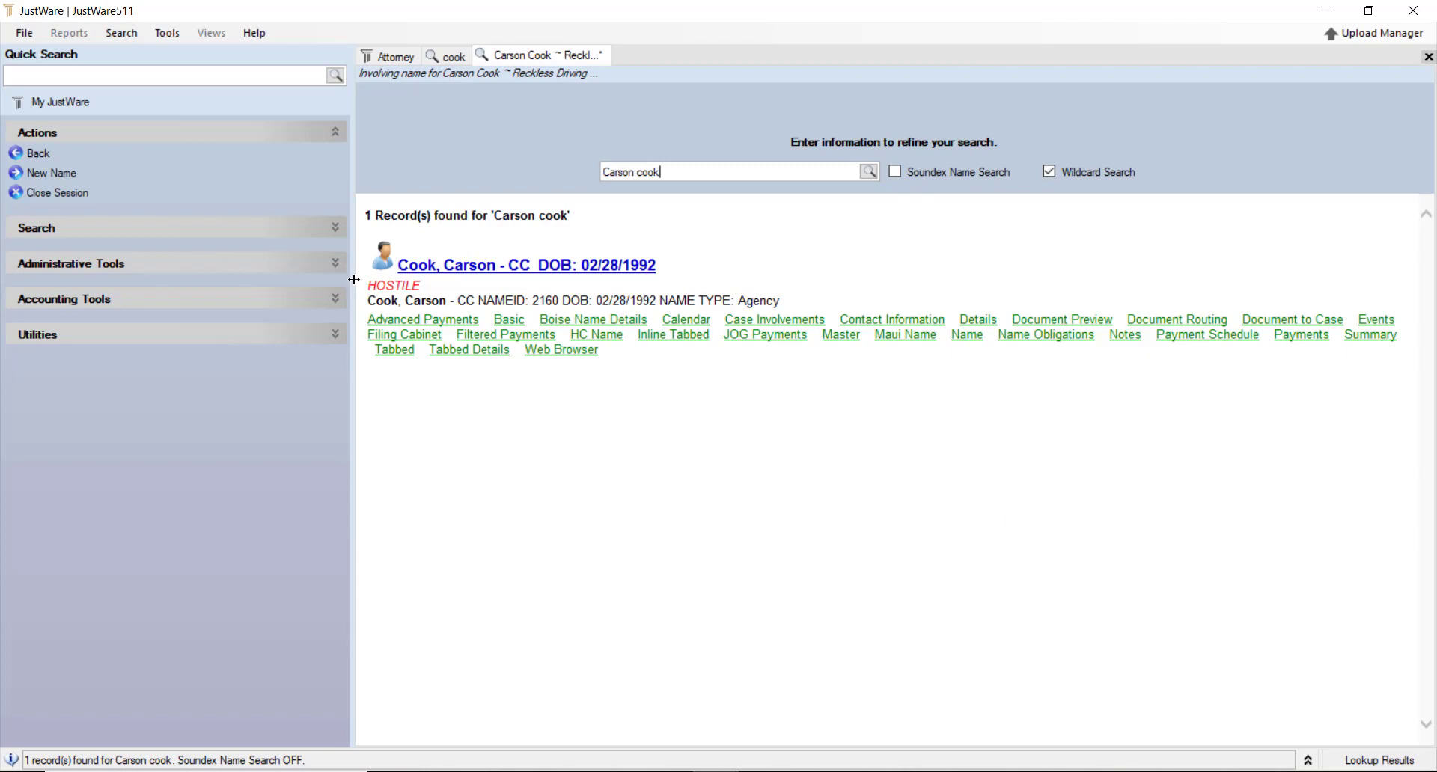
{"action": "left_click", "coordinate": [477, 268]}
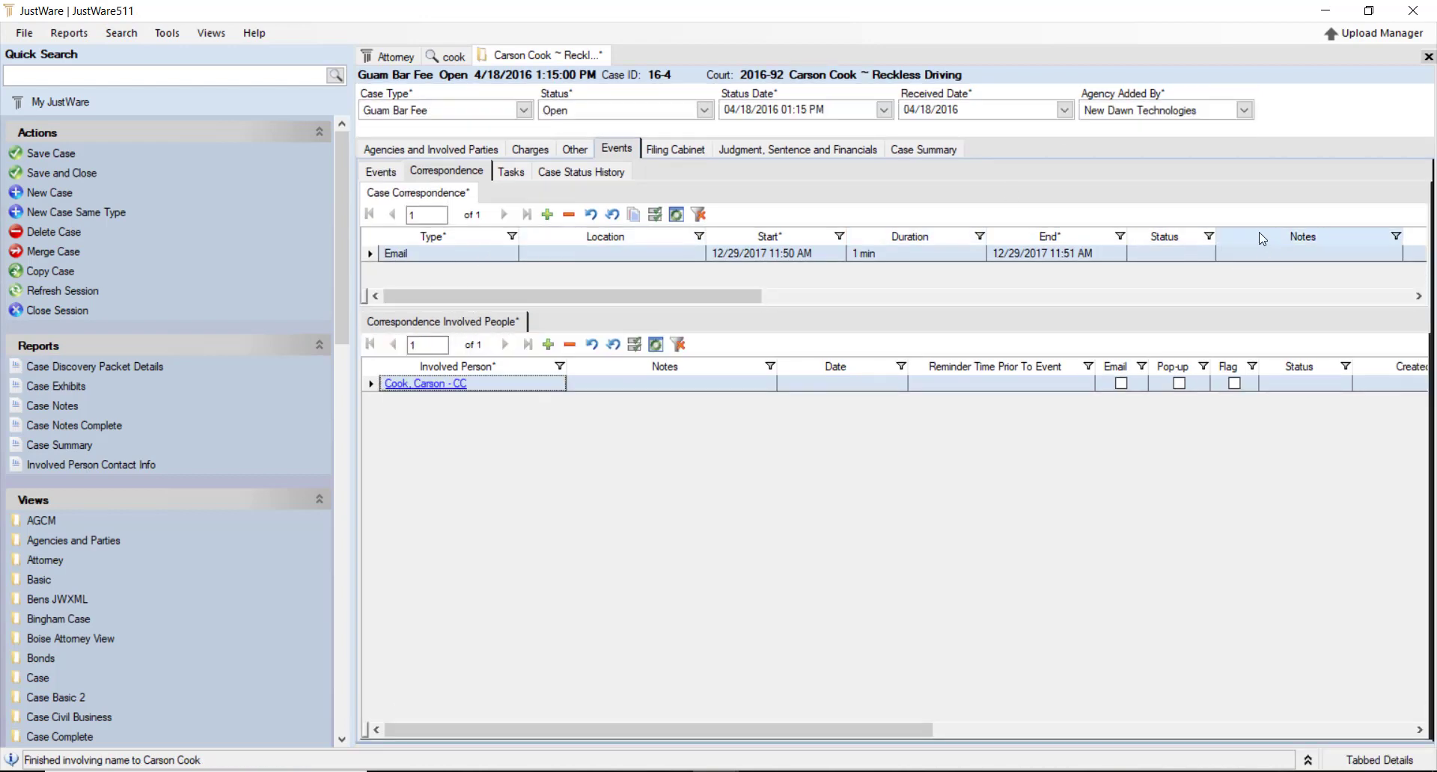
Move the Notes column beside Type, enter the note 'Blah blah blah', and save the case
{"action": "left_click_drag", "start_coordinate": [1261, 238], "coordinate": [536, 248]}
{"action": "left_click", "coordinate": [614, 253]}
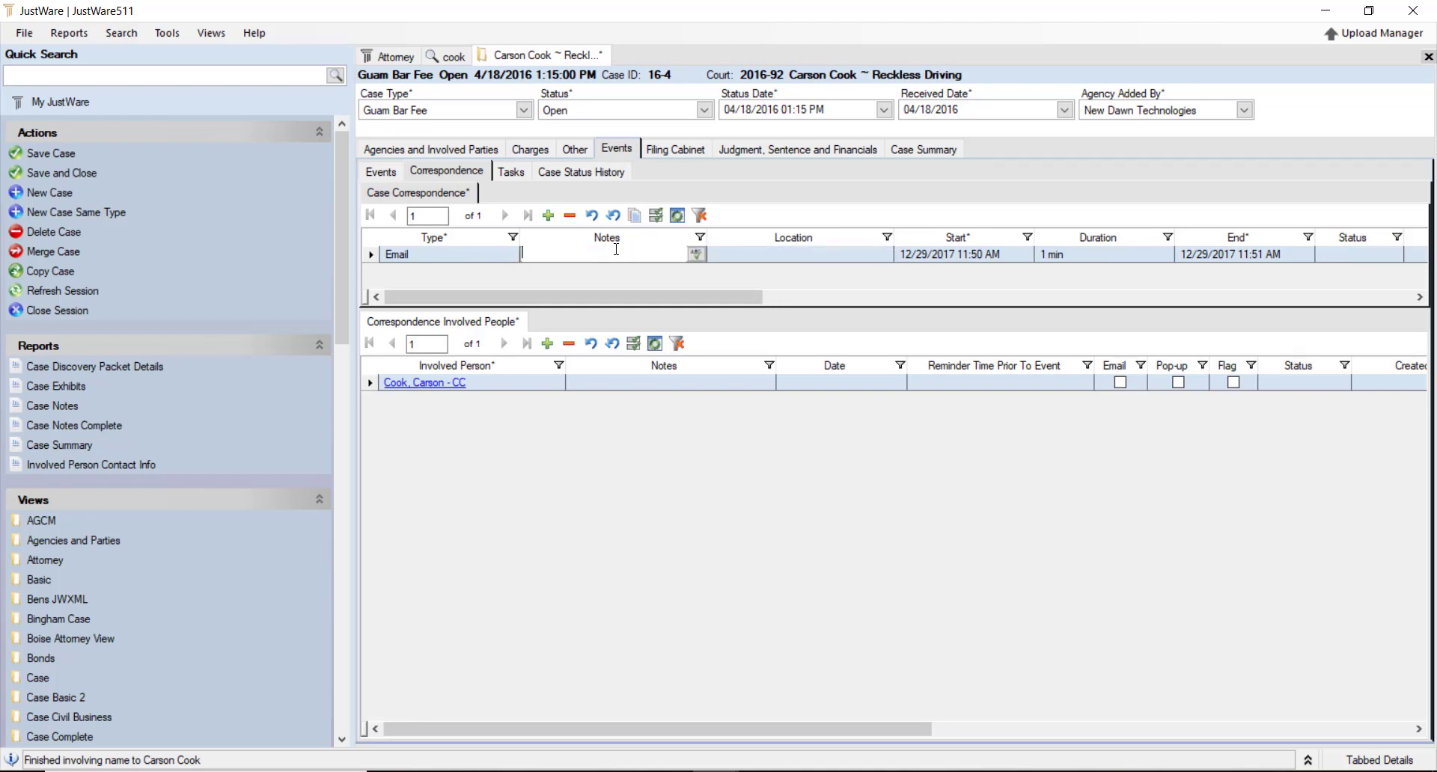
{"action": "left_click", "coordinate": [696, 255]}
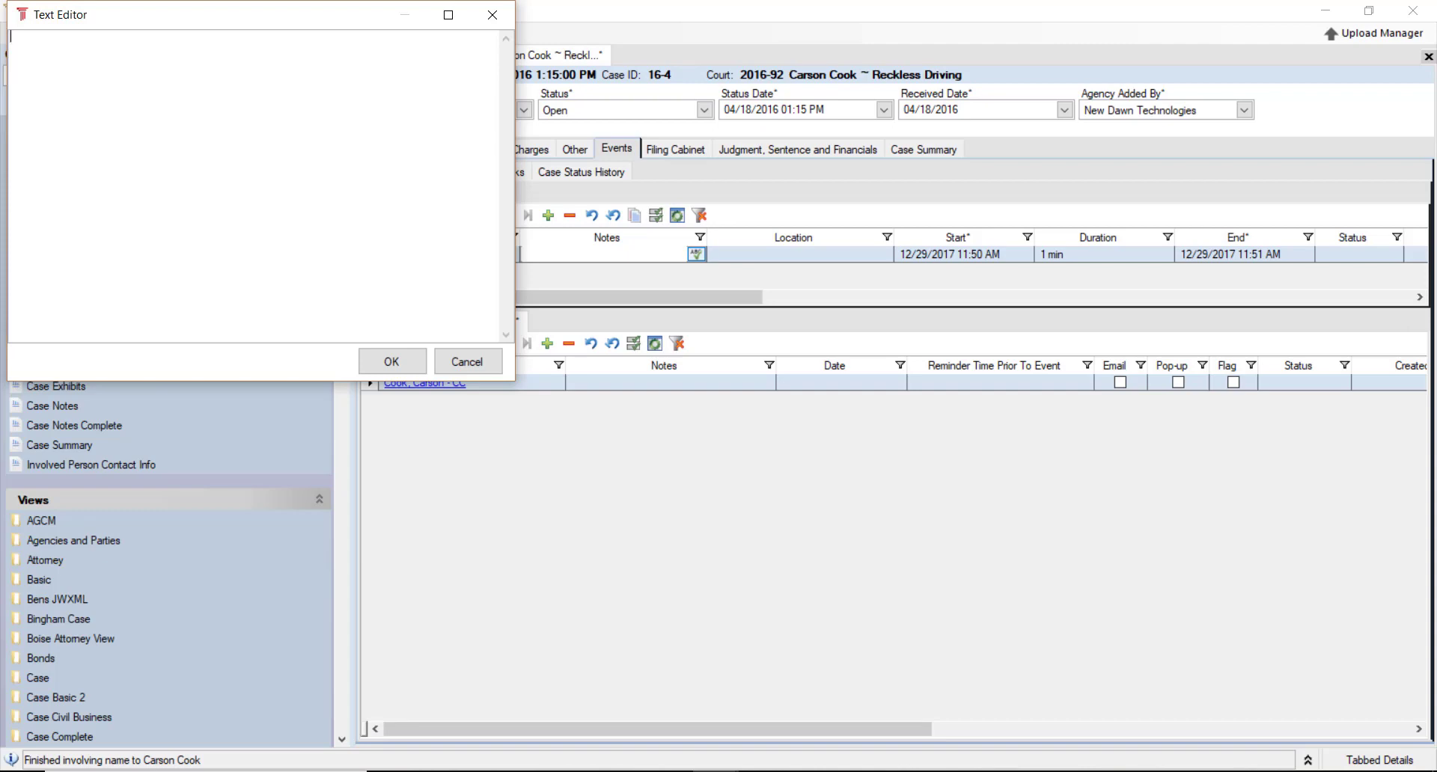
{"action": "type", "text": "Blah blah blah"}
{"action": "left_click", "coordinate": [391, 362]}
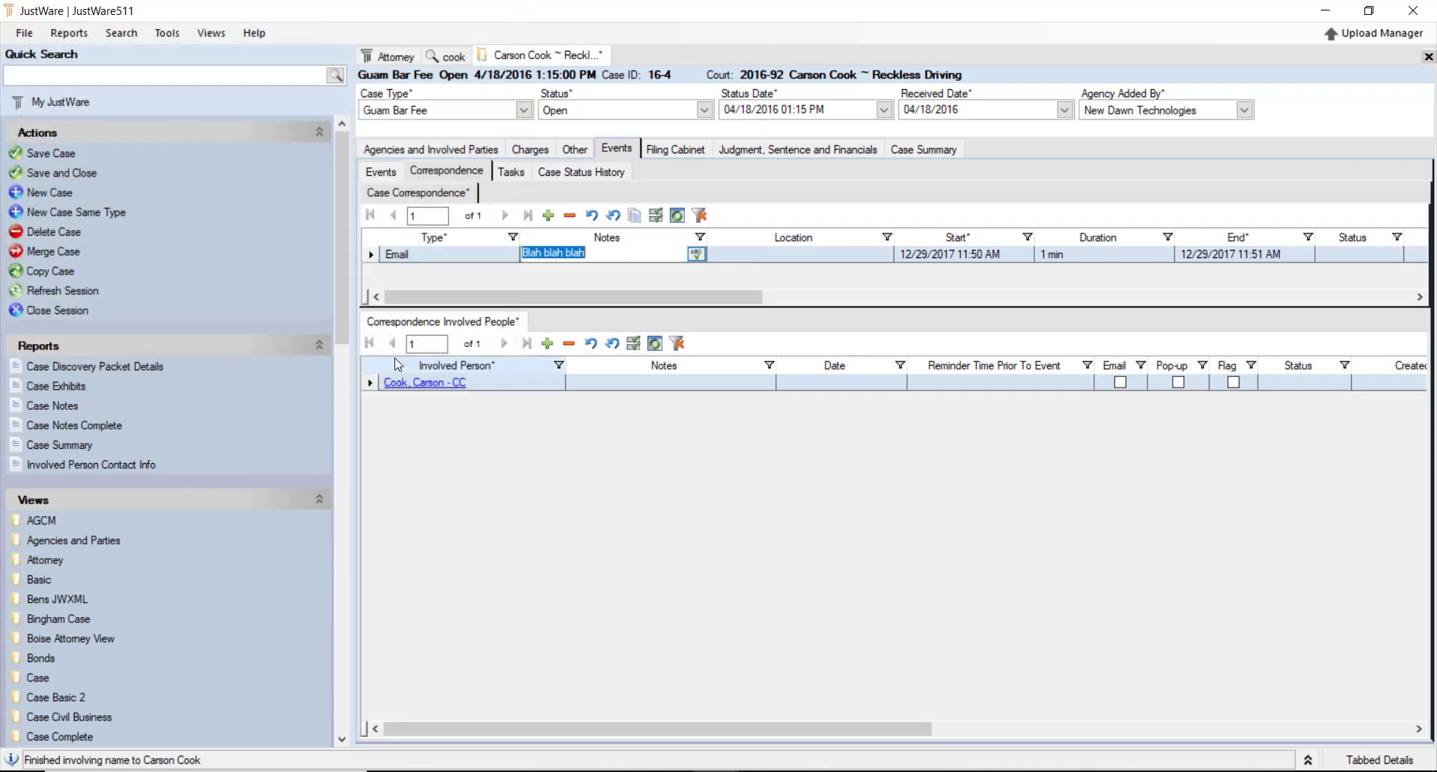
{"action": "left_click", "coordinate": [92, 171]}
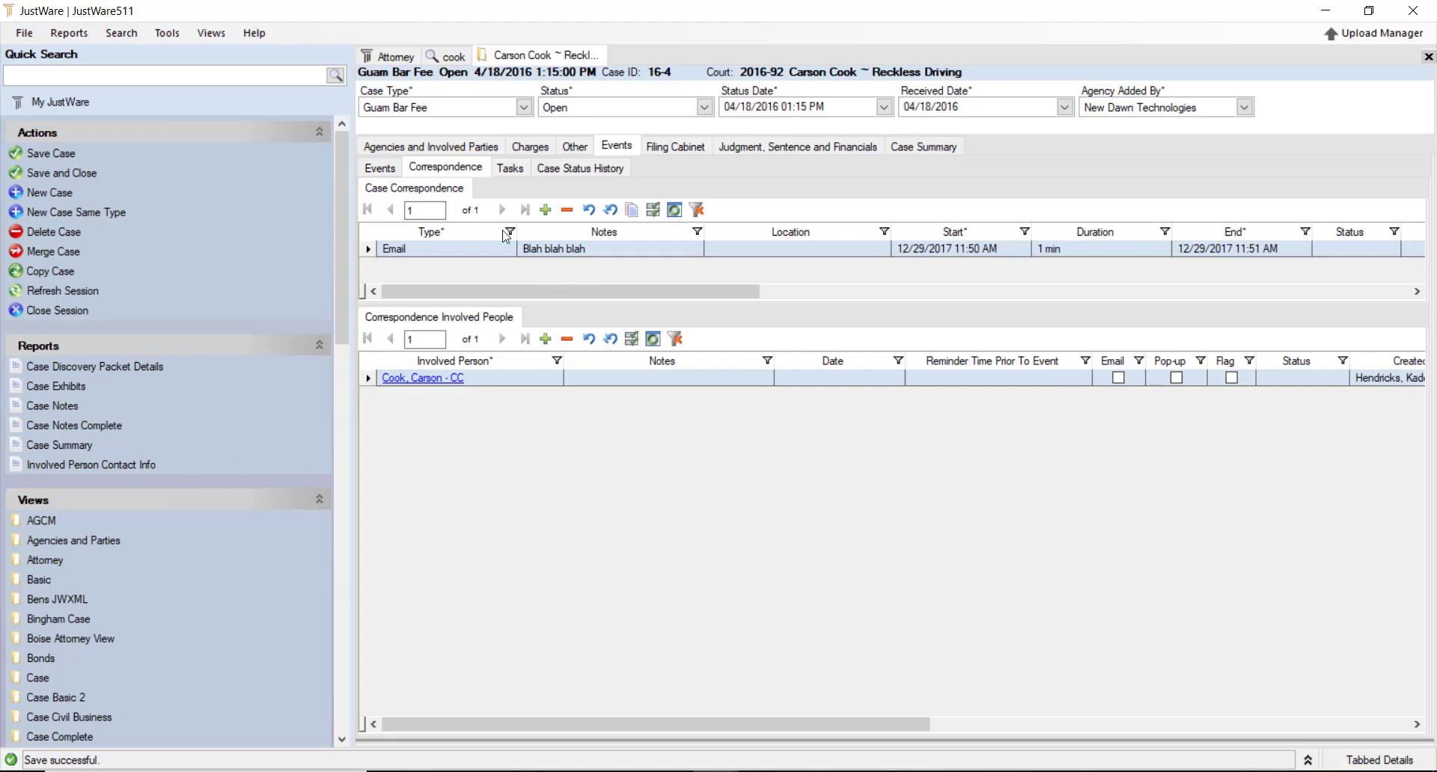
{"action": "left_click", "coordinate": [512, 169]}
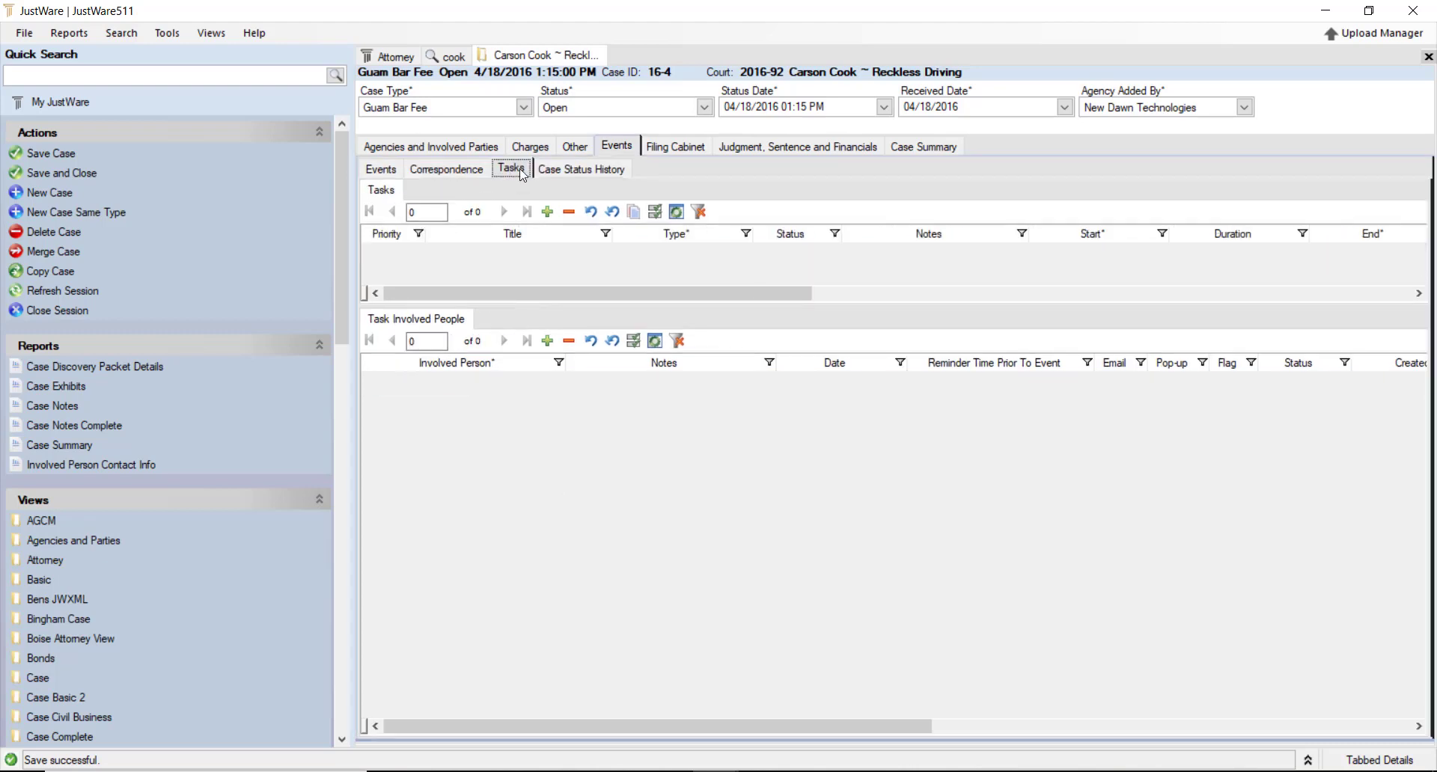
View the Filing Cabinet files in detail with a wider Name column, then return to large icons
{"action": "left_click", "coordinate": [675, 147]}
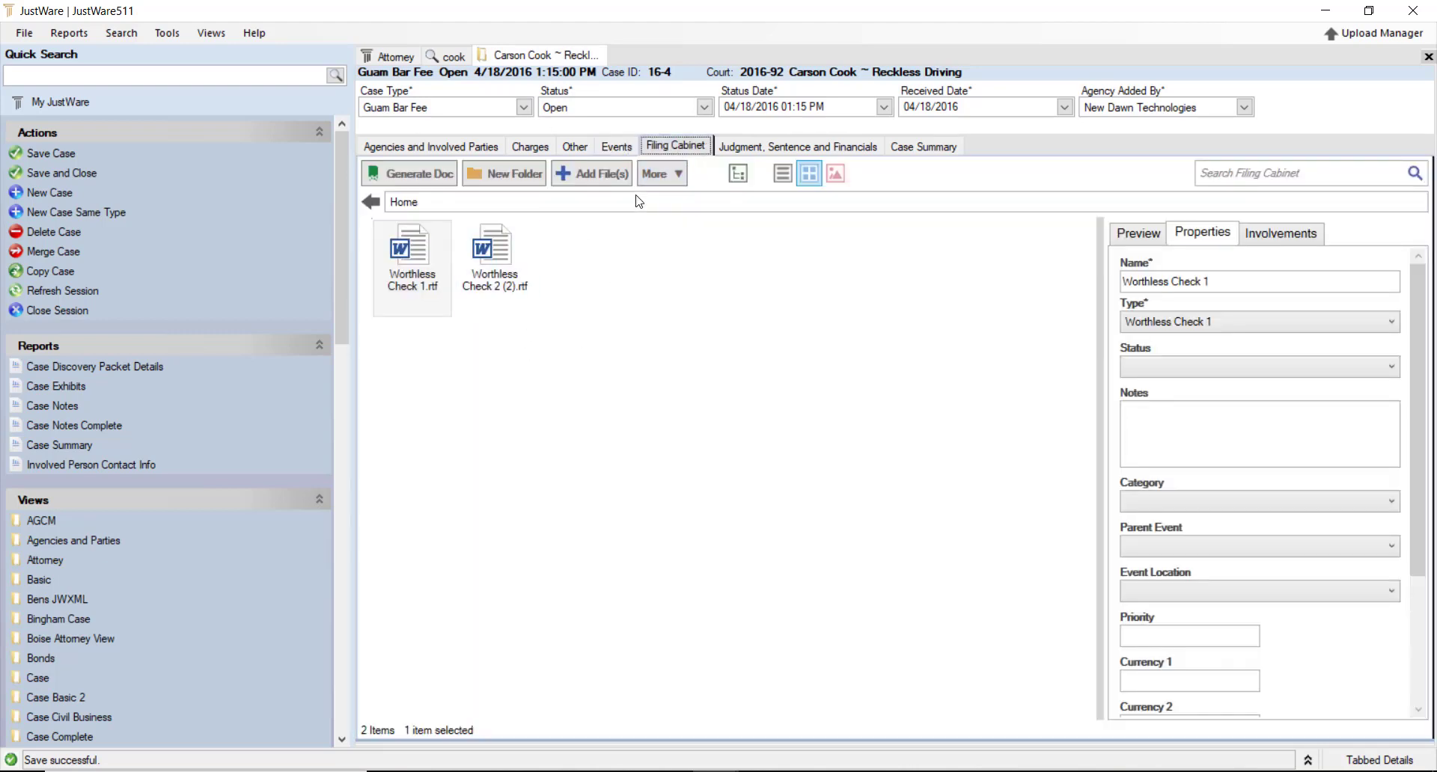
{"action": "left_click", "coordinate": [783, 173]}
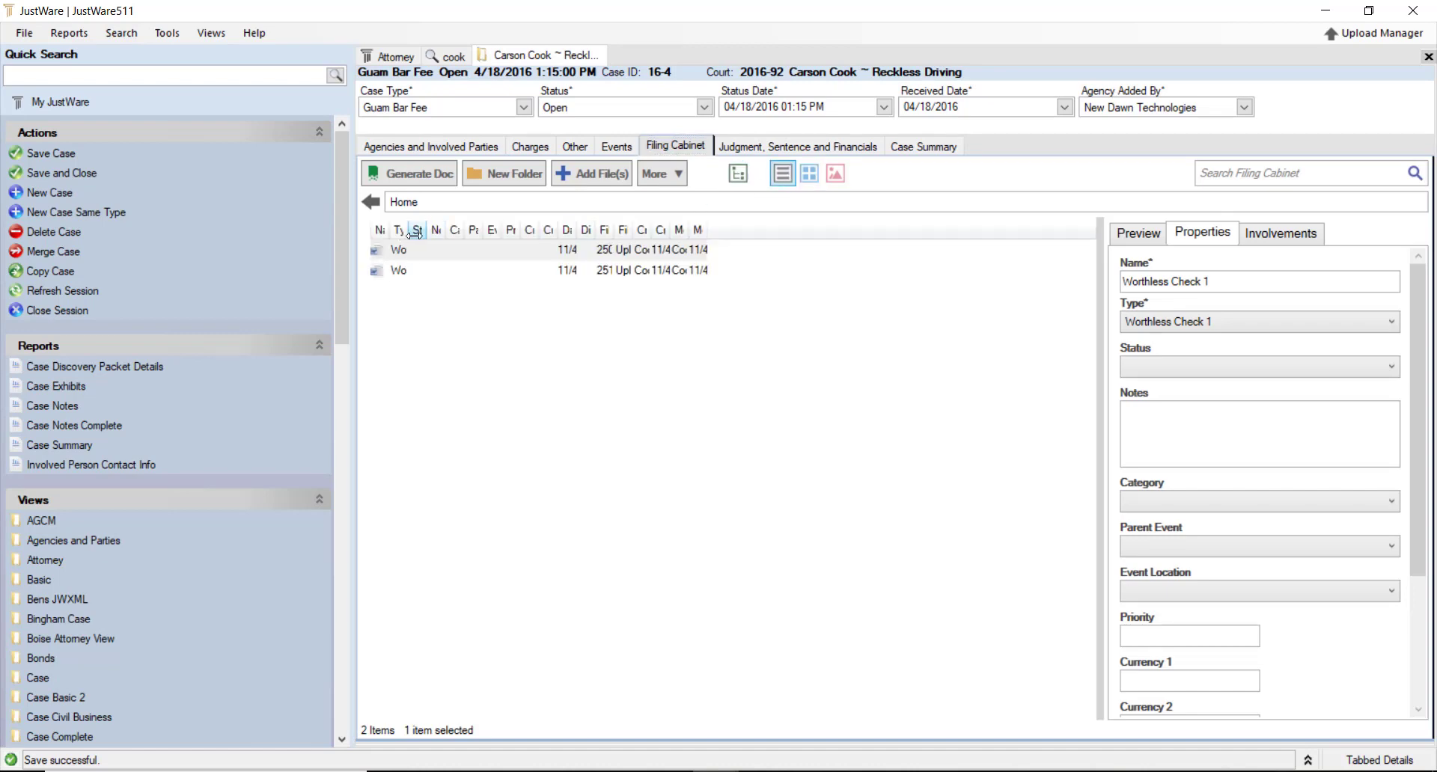
{"action": "left_click_drag", "start_coordinate": [385, 230], "coordinate": [557, 230]}
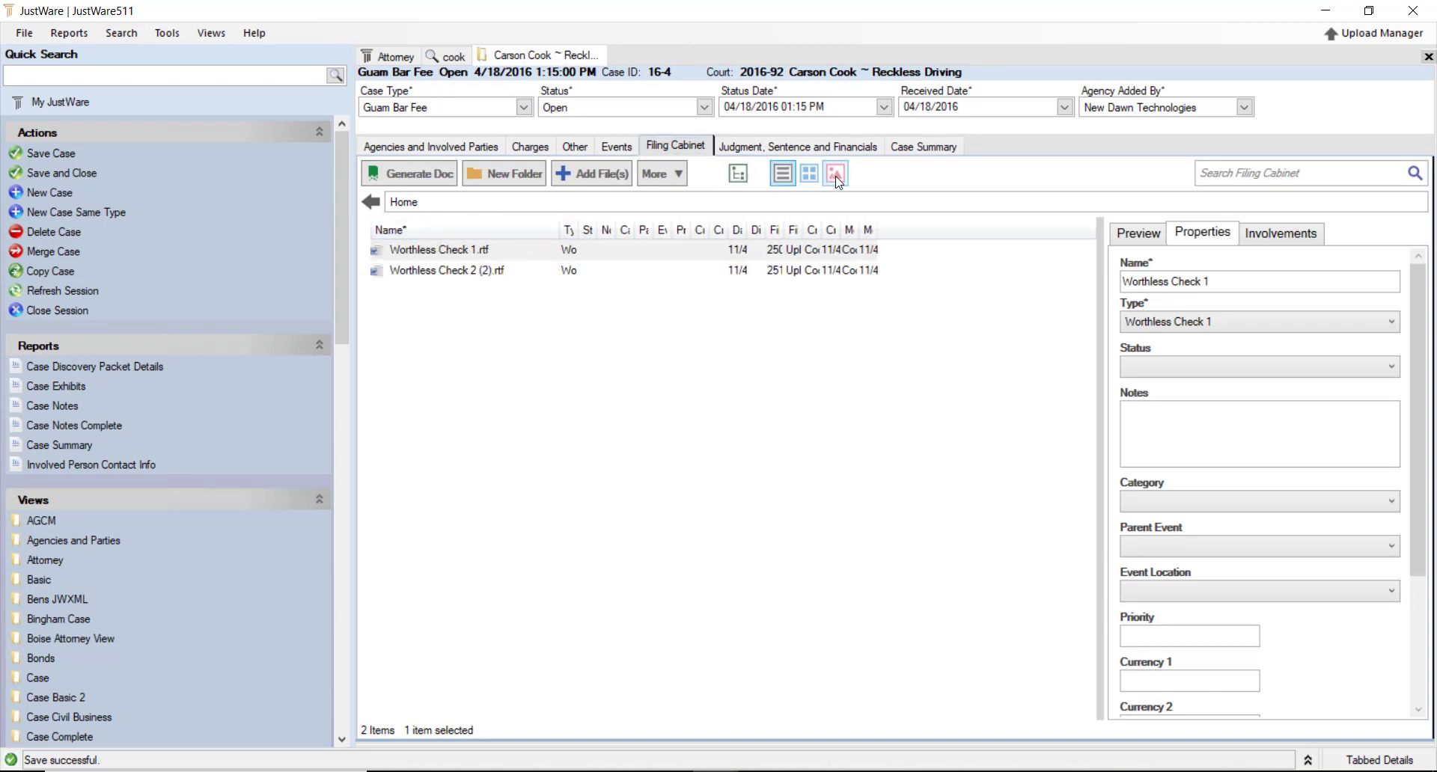
{"action": "left_click", "coordinate": [809, 173]}
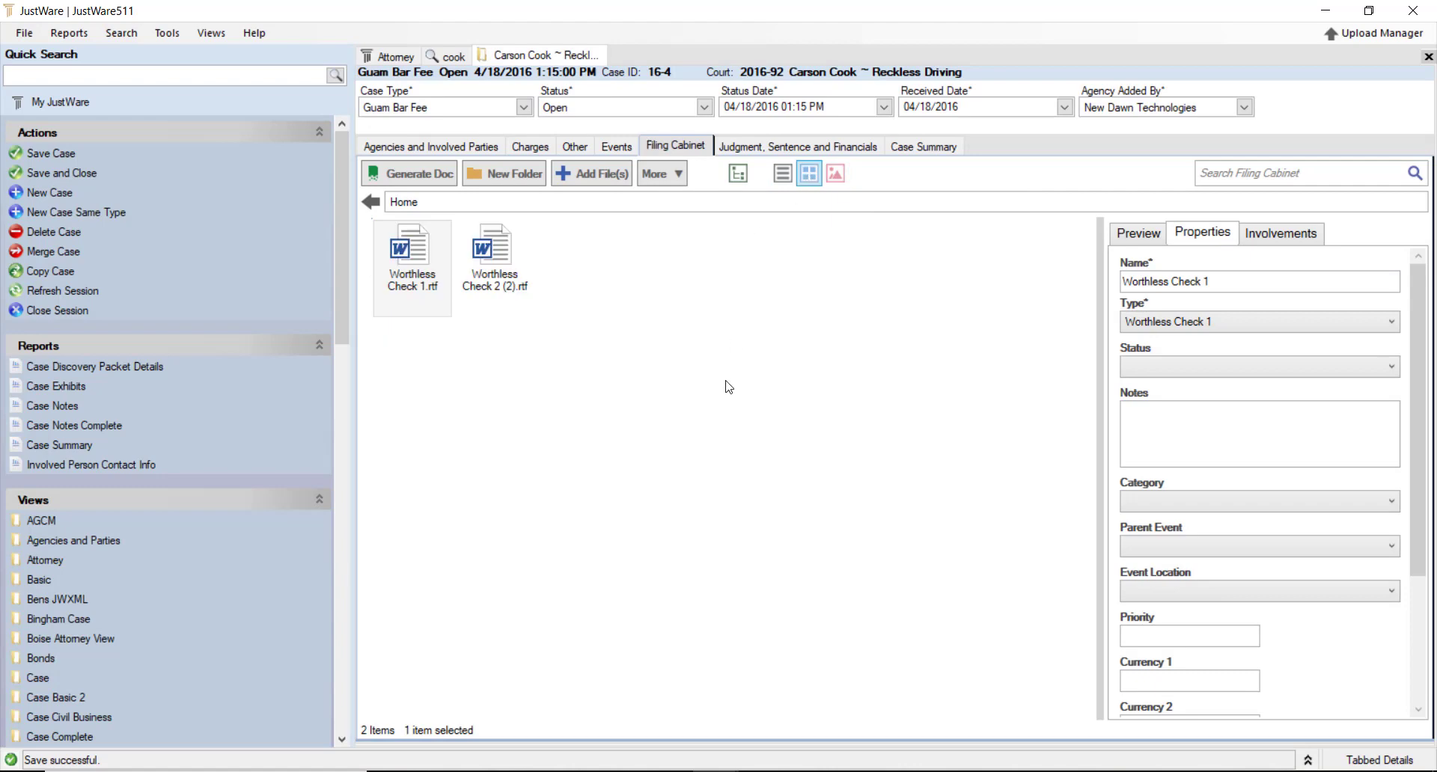
Create a New Folder in the Filing Cabinet, save the case, and go to Judgment, Sentence and Financials
{"action": "right_click", "coordinate": [670, 297]}
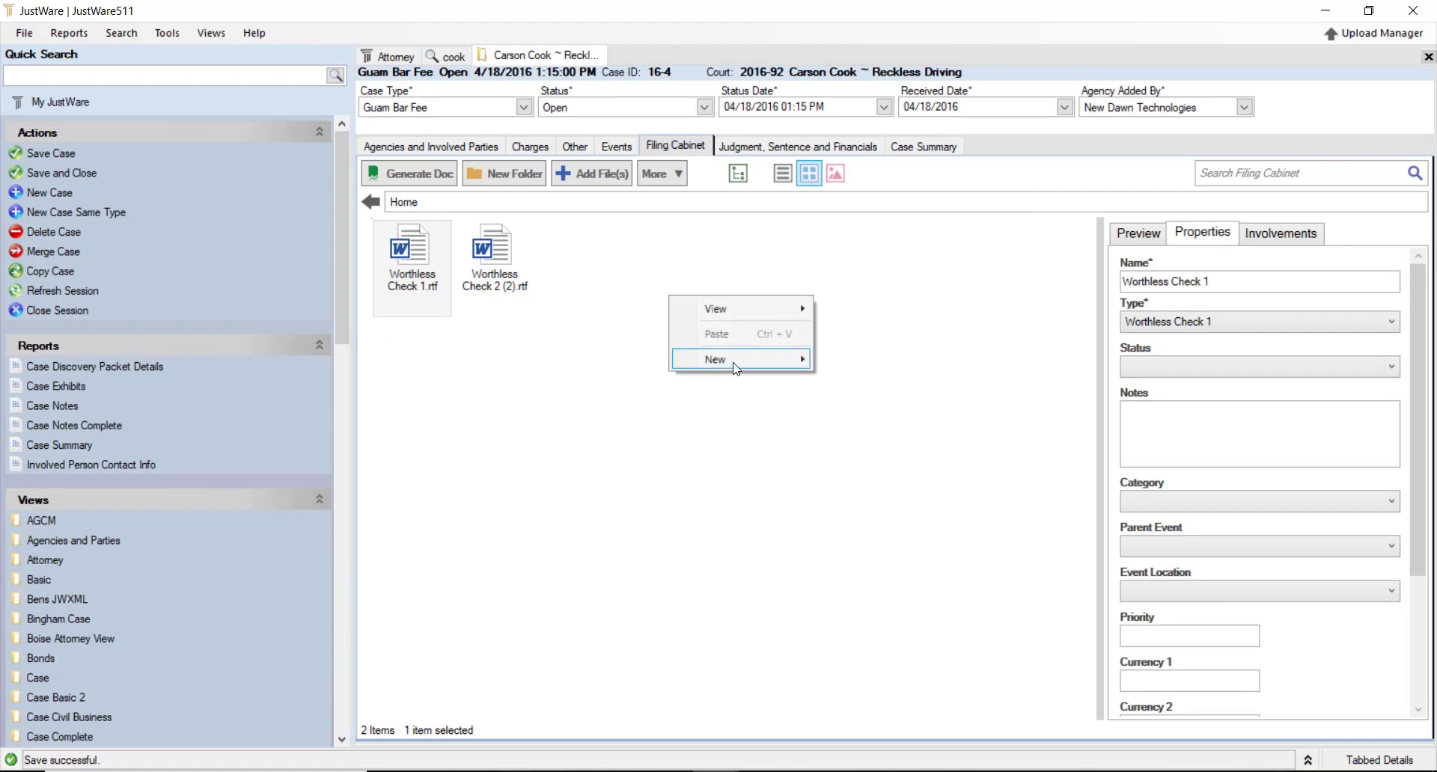
{"action": "mouse_move", "coordinate": [733, 366]}
{"action": "left_click", "coordinate": [840, 362]}
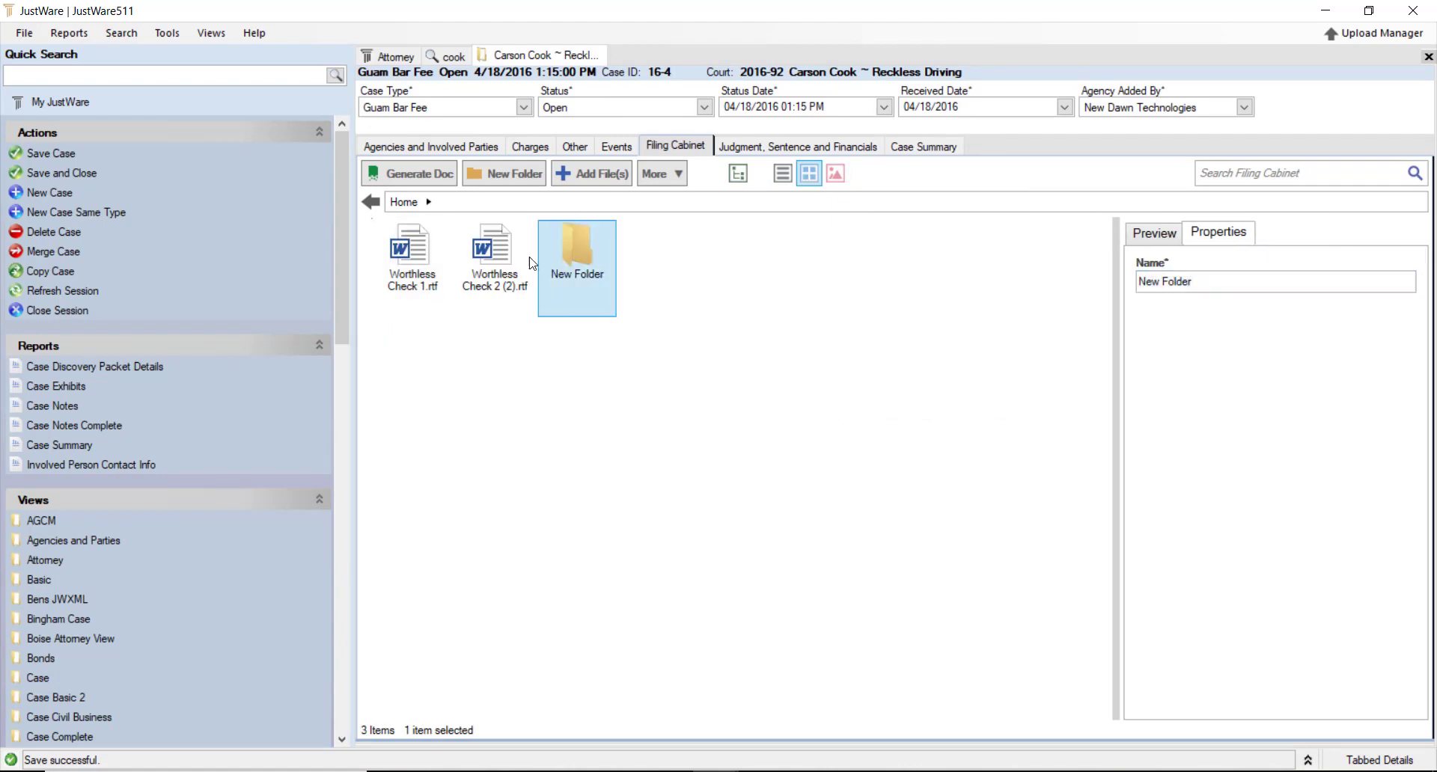
{"action": "key", "text": "ctrl+s"}
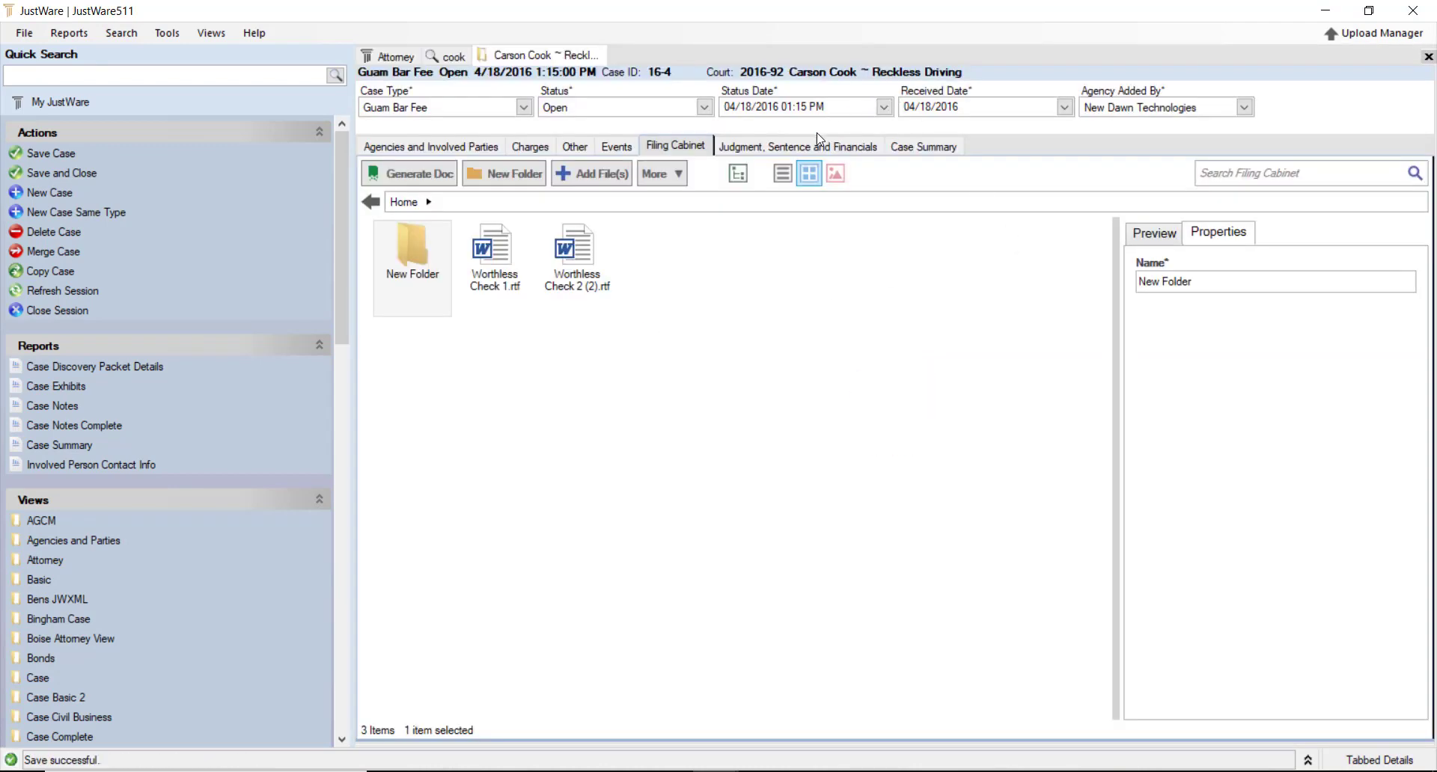
{"action": "left_click", "coordinate": [824, 143]}
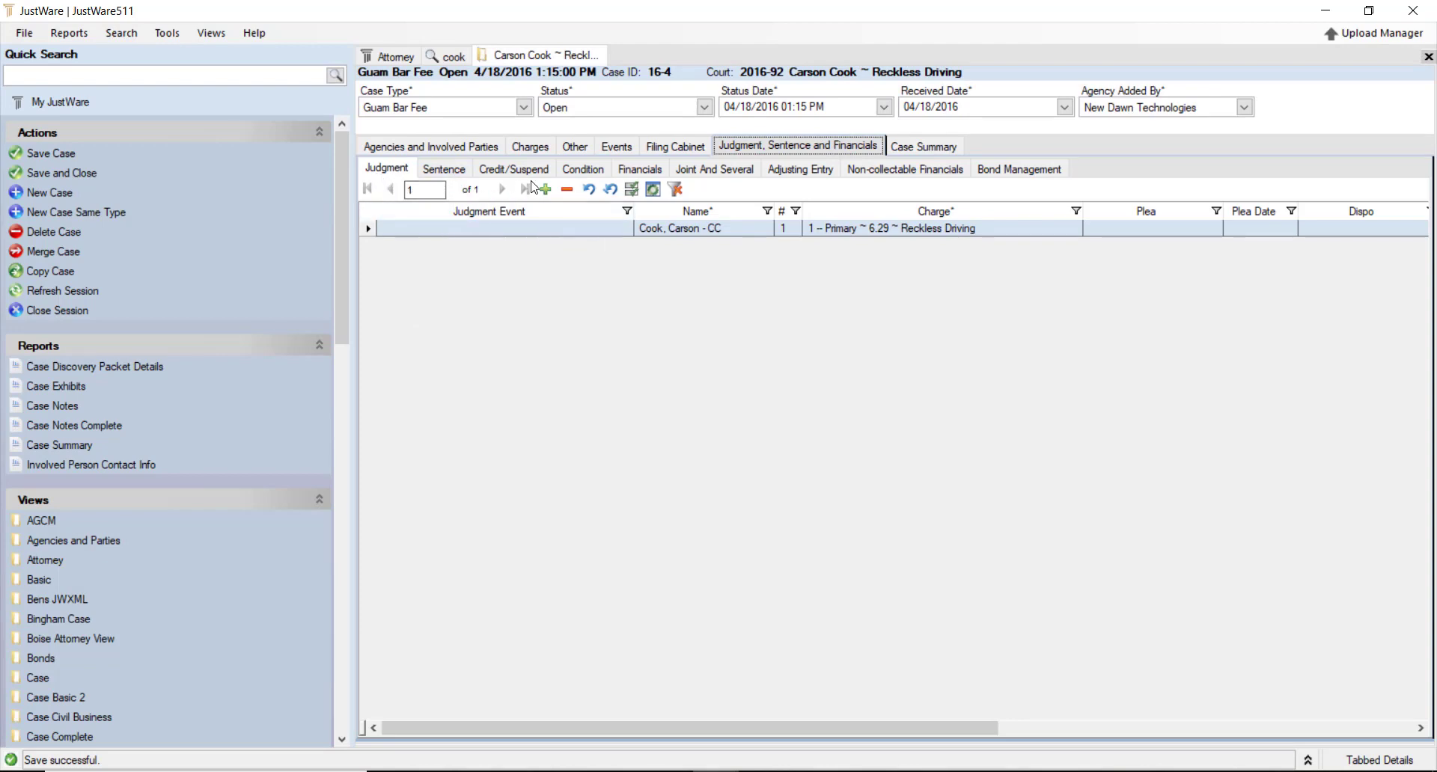
Set the Reckless Driving judgment's plea to Innocent, discarding the extra empty row
{"action": "left_click", "coordinate": [625, 233]}
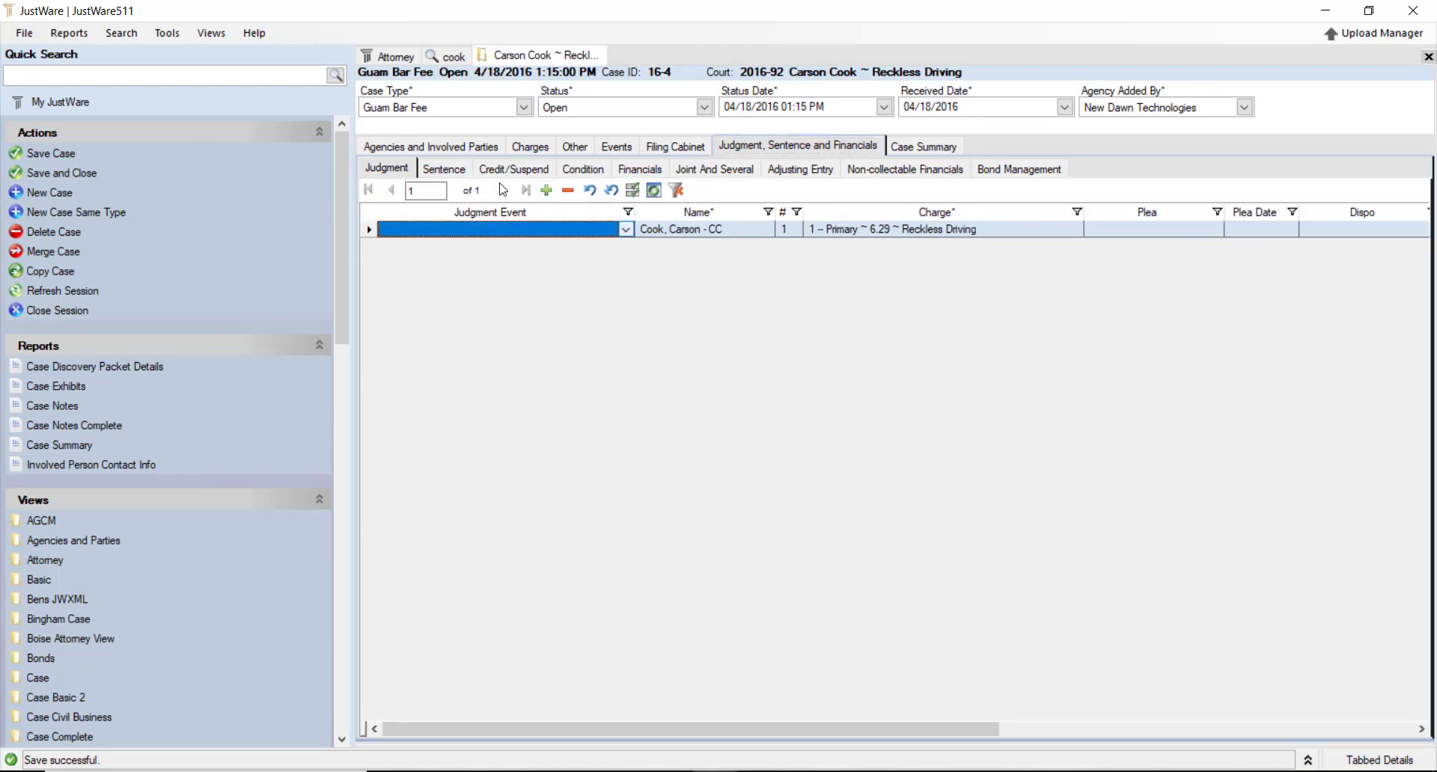
{"action": "left_click", "coordinate": [547, 191]}
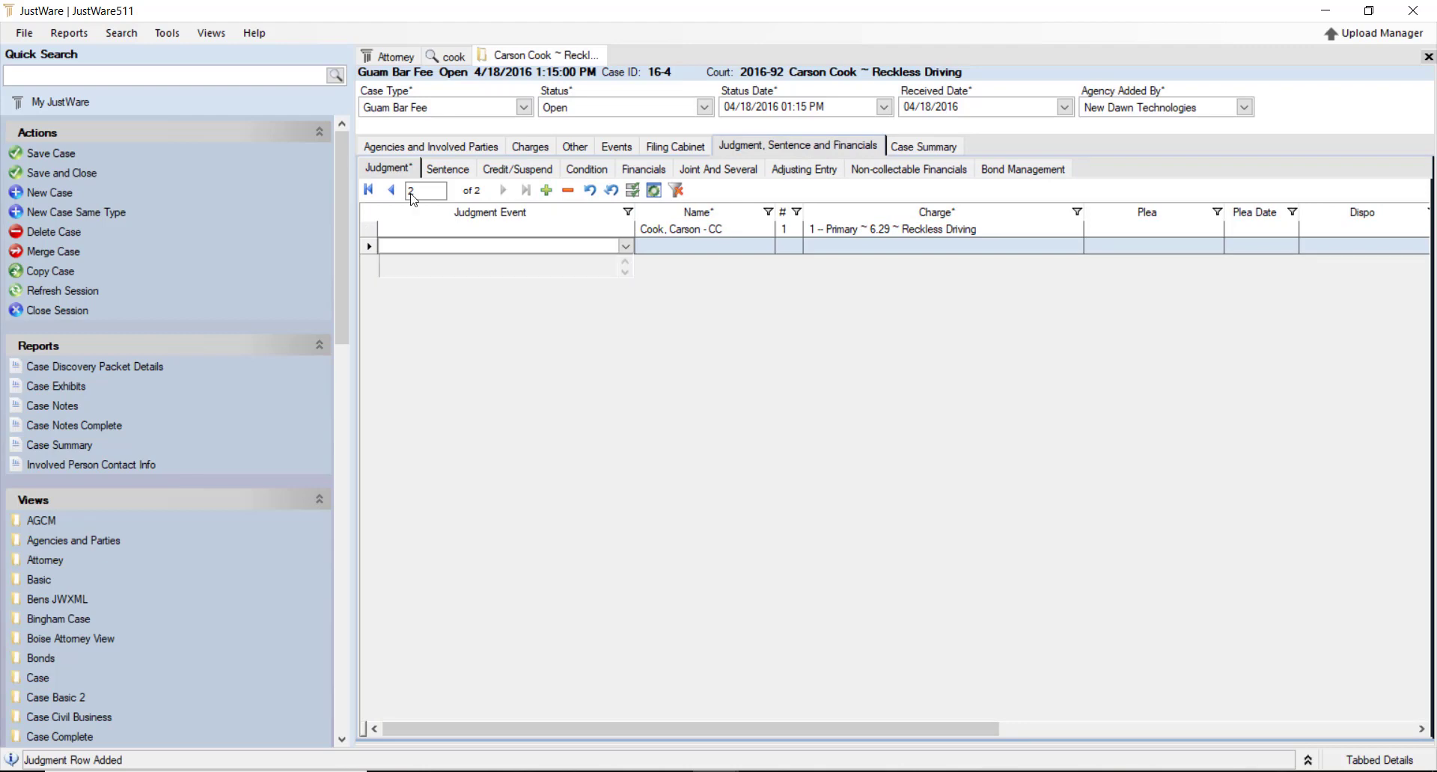
{"action": "key", "text": "Escape"}
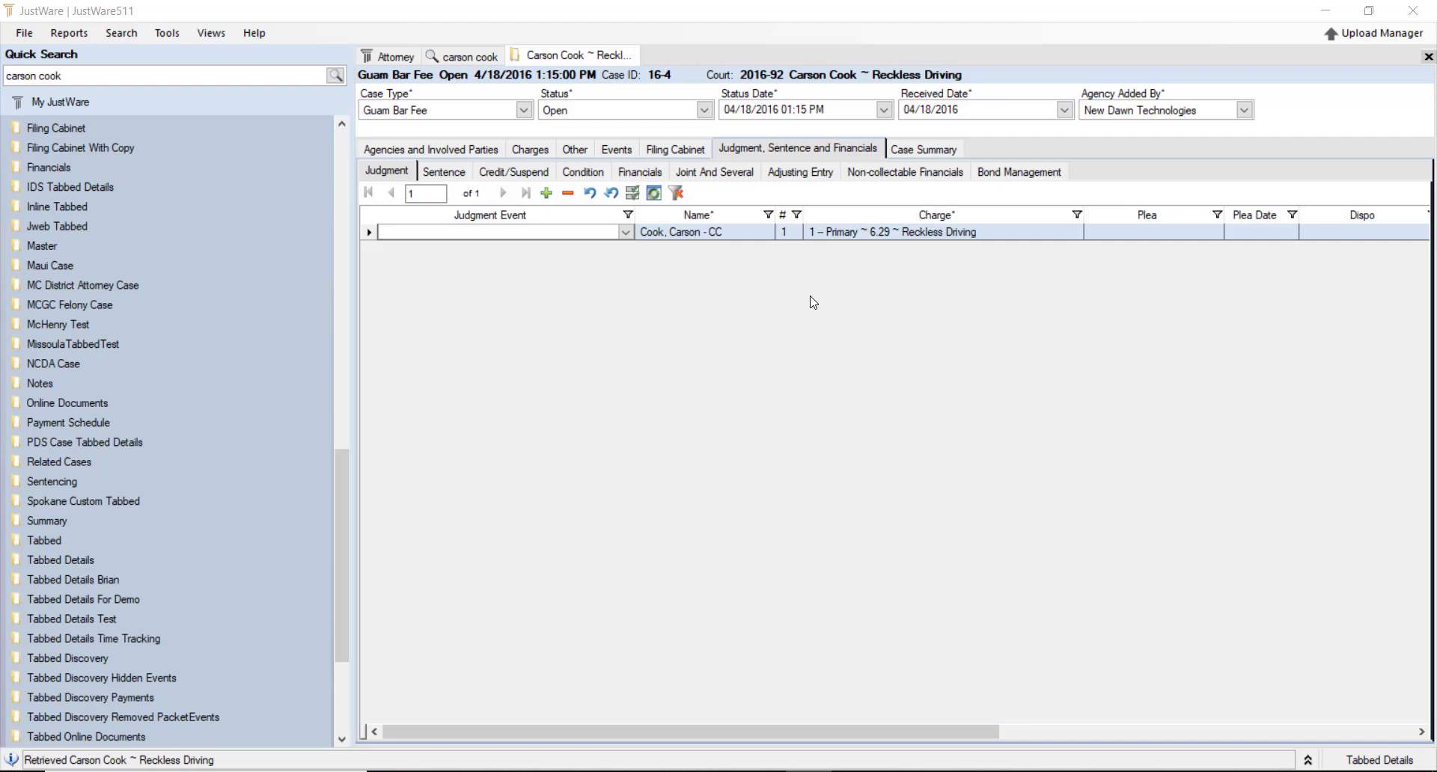
{"action": "left_click", "coordinate": [1165, 238]}
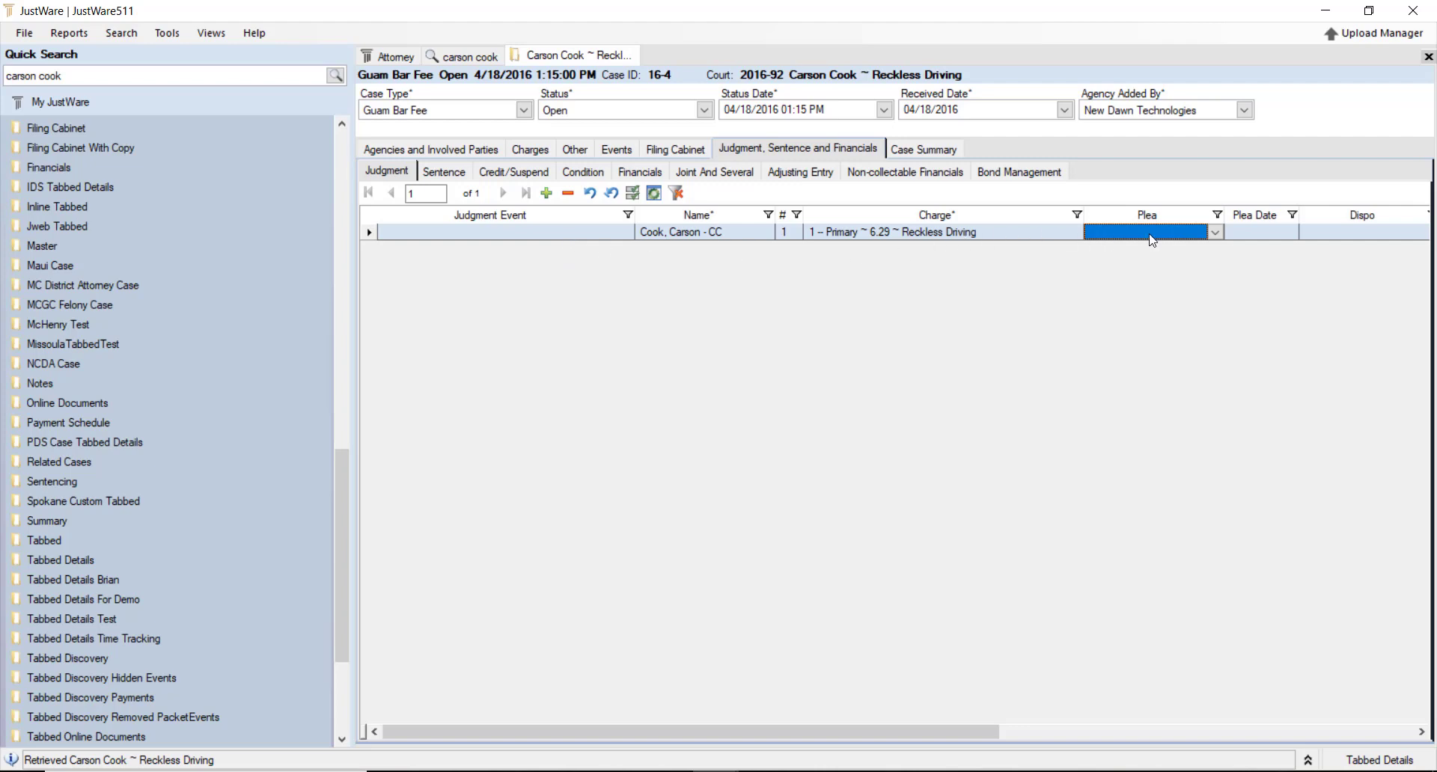
{"action": "left_click", "coordinate": [1216, 232]}
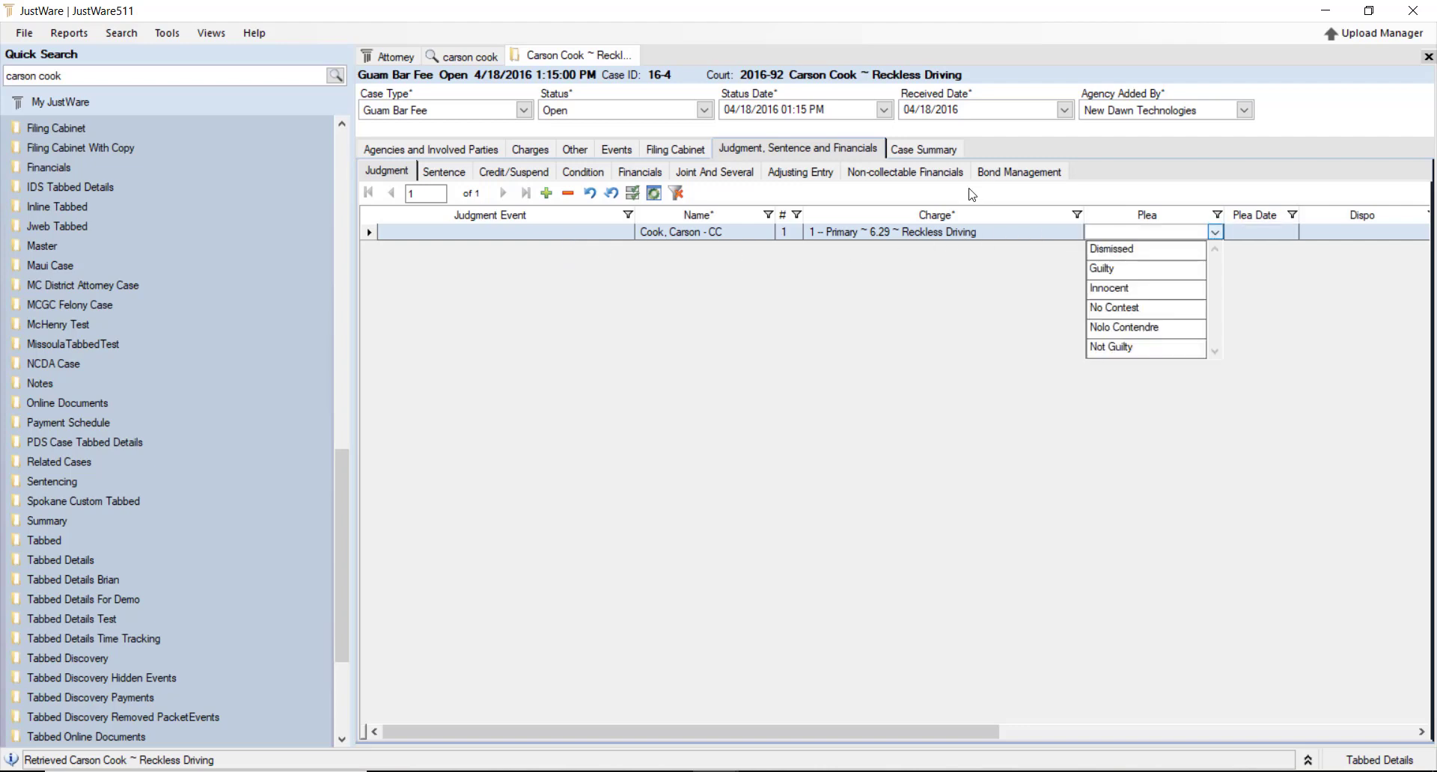
{"action": "left_click", "coordinate": [1155, 290]}
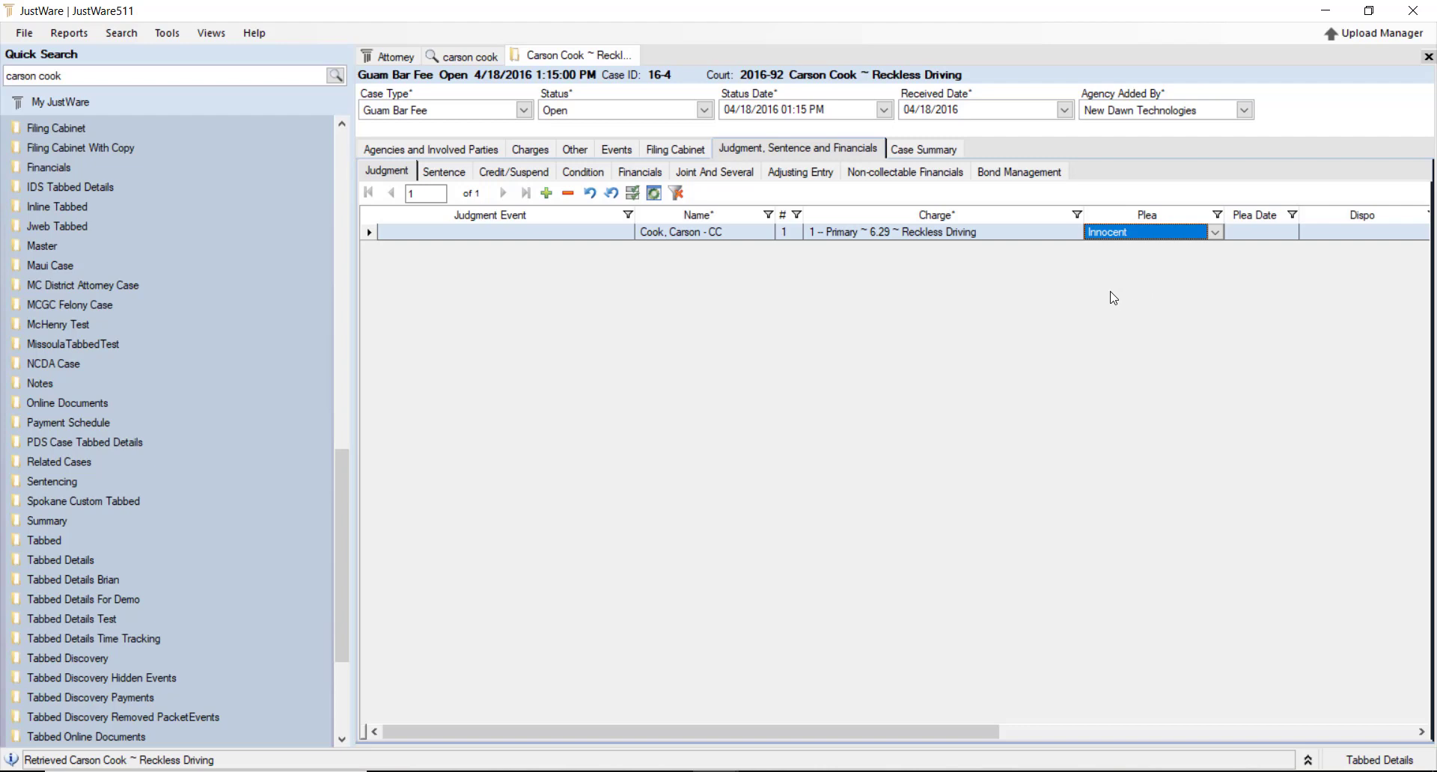
{"action": "left_click", "coordinate": [1336, 235]}
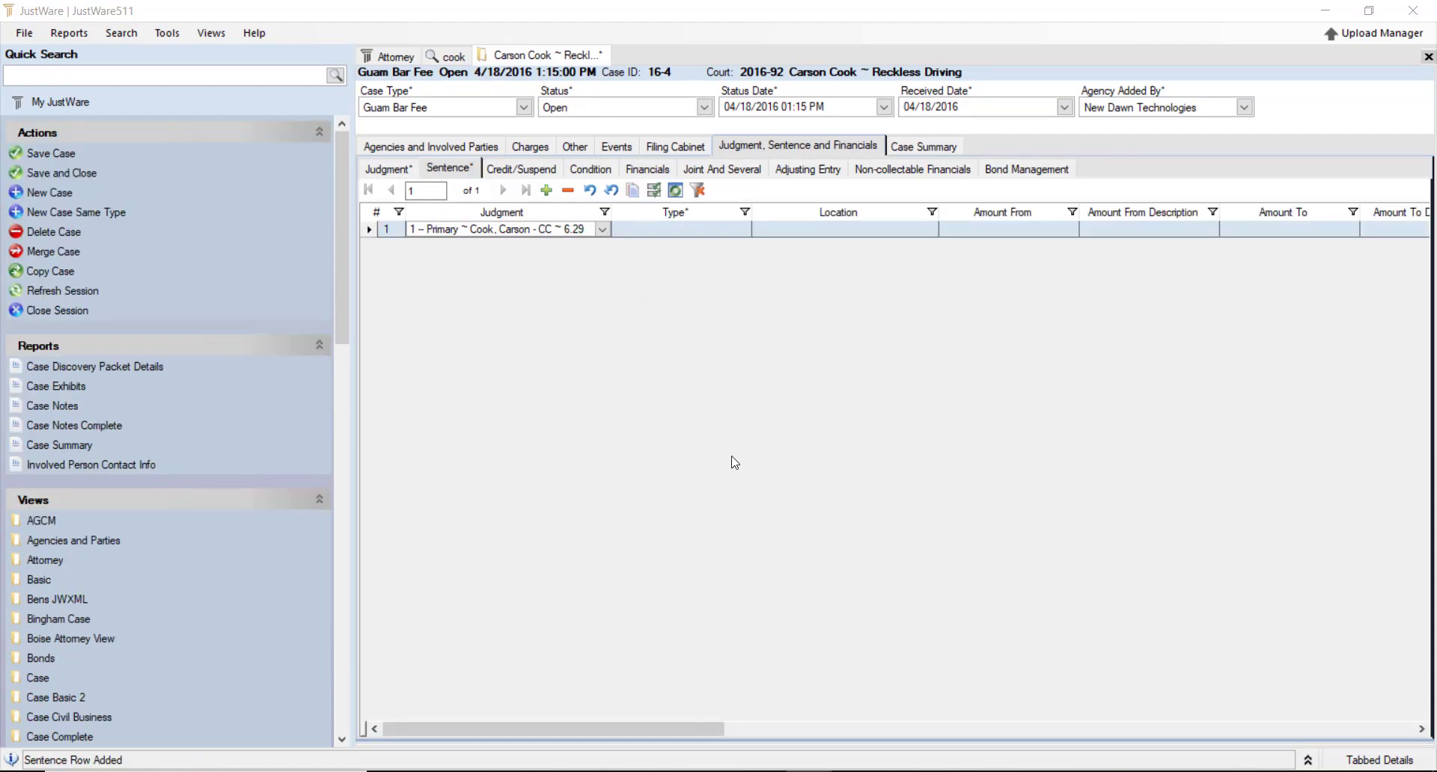
Review the Credit/Suspend and Condition entries, then bring up the Case Summary report
{"action": "left_click", "coordinate": [543, 173]}
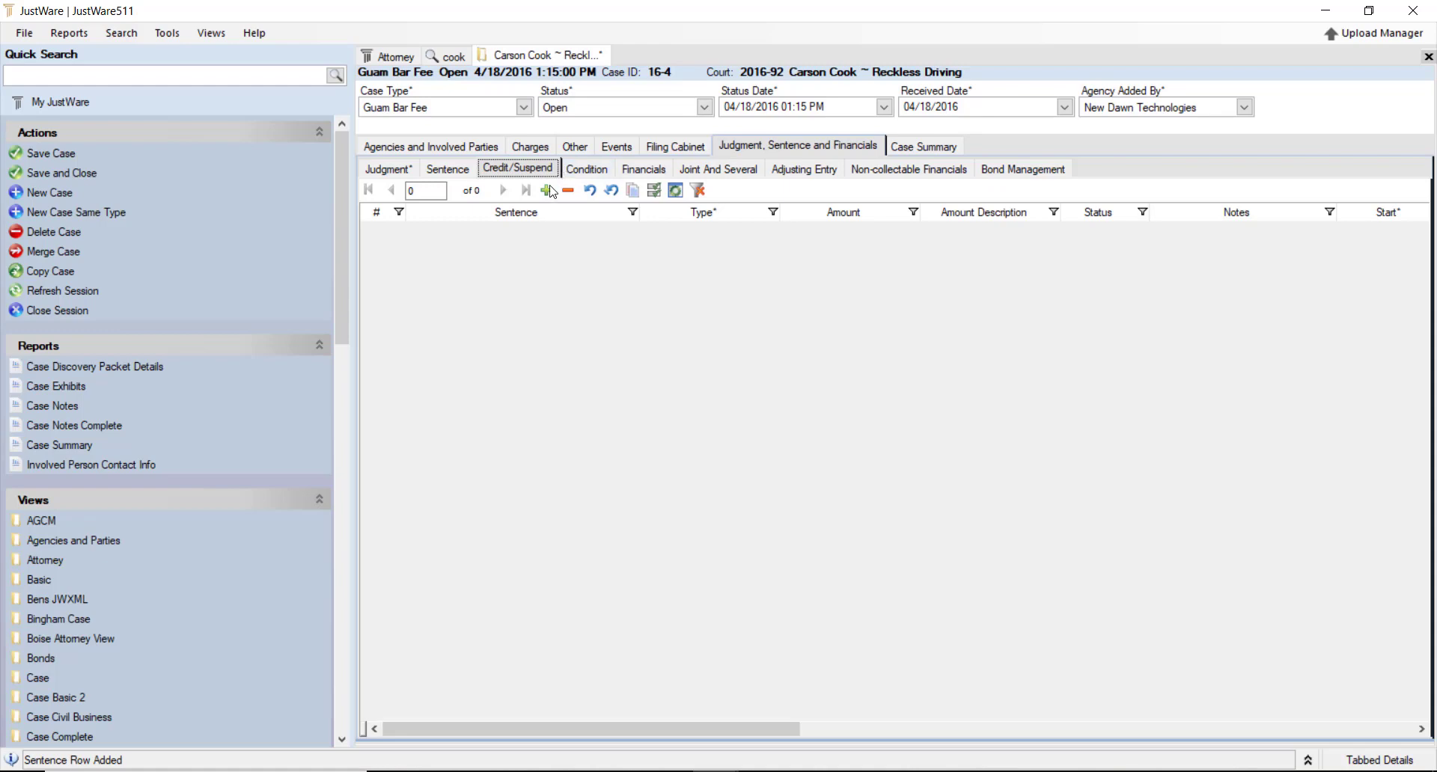
{"action": "left_click", "coordinate": [591, 169]}
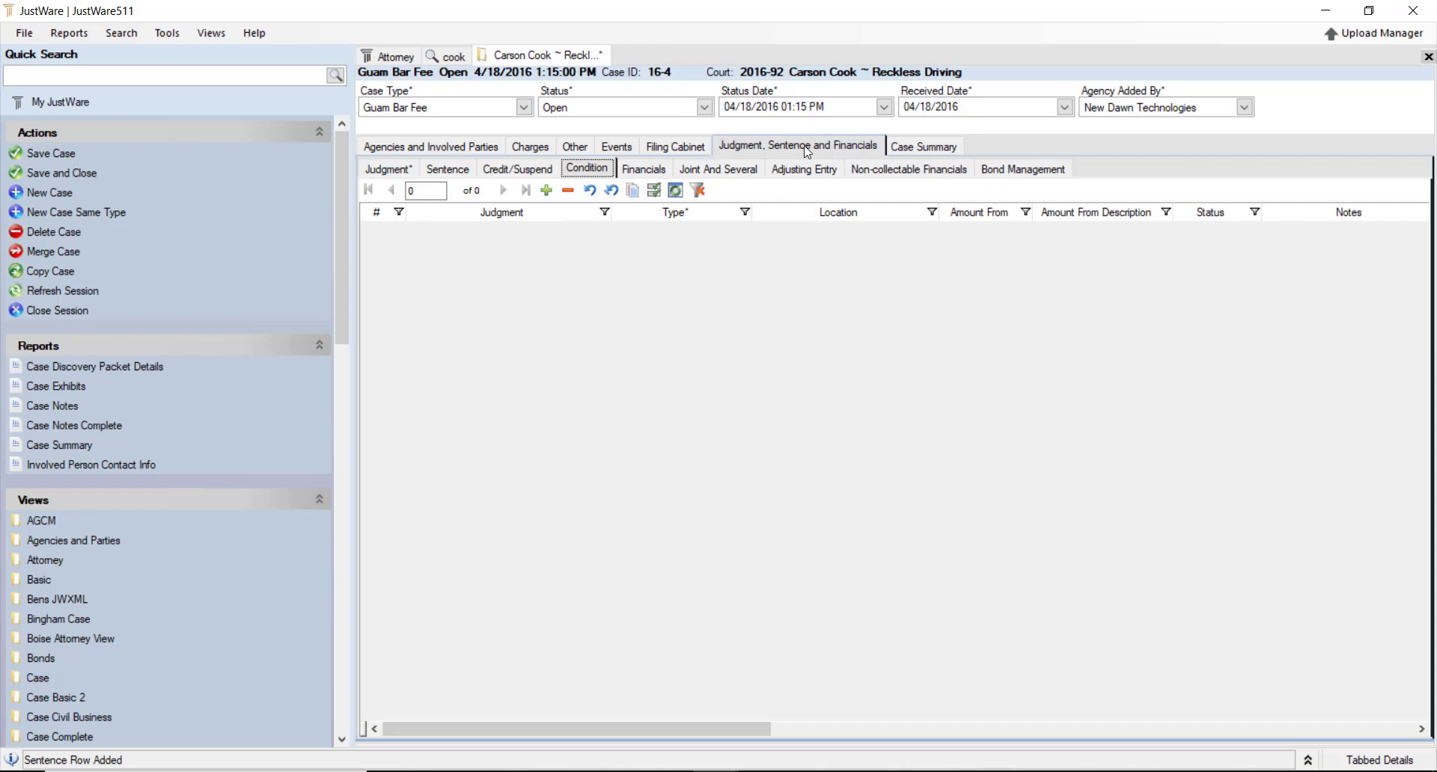
{"action": "left_click", "coordinate": [932, 146]}
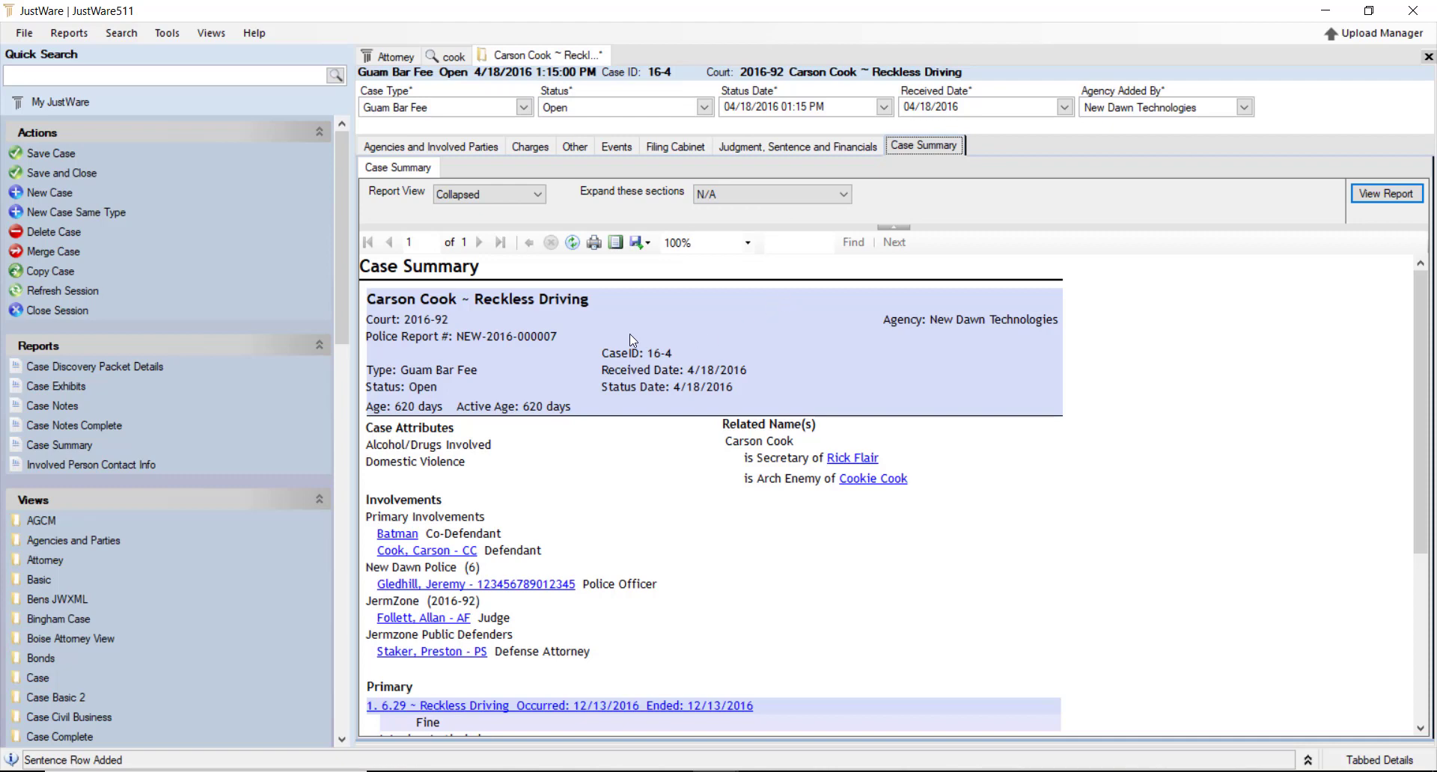
Scroll through the Case Summary and expand the case status history section
{"action": "scroll", "coordinate": [649, 344], "scroll_direction": "down", "scroll_amount": 3}
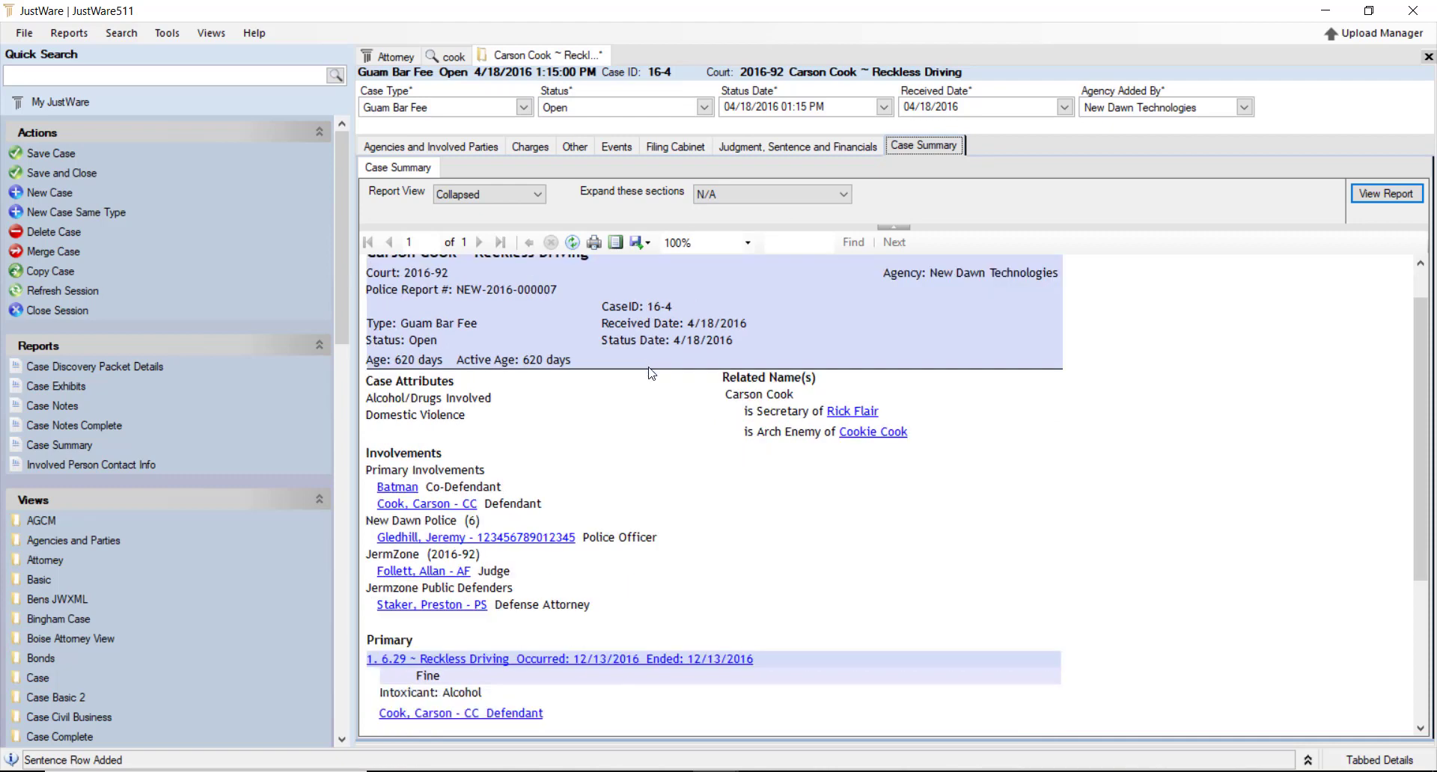
{"action": "scroll", "coordinate": [502, 421], "scroll_direction": "down", "scroll_amount": 3}
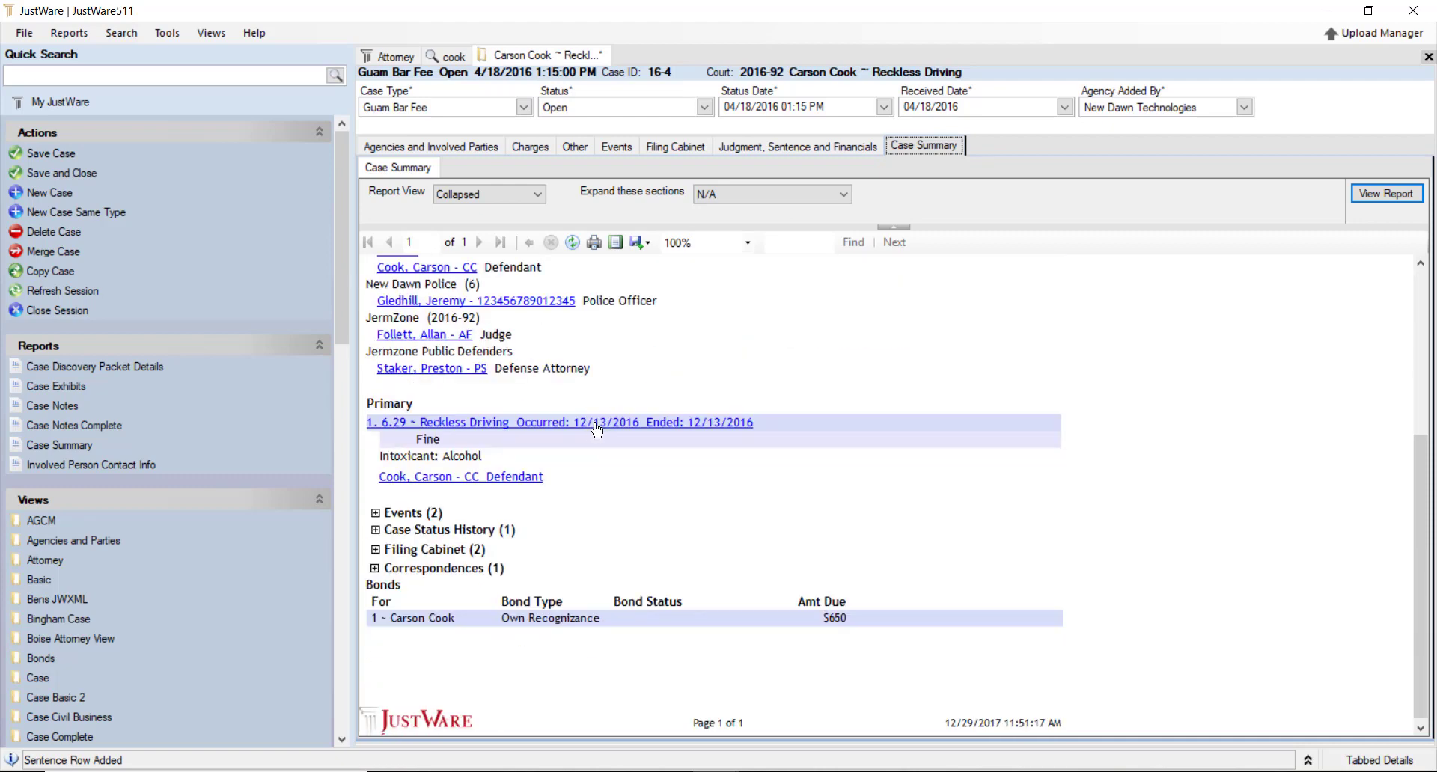
{"action": "left_click", "coordinate": [376, 531]}
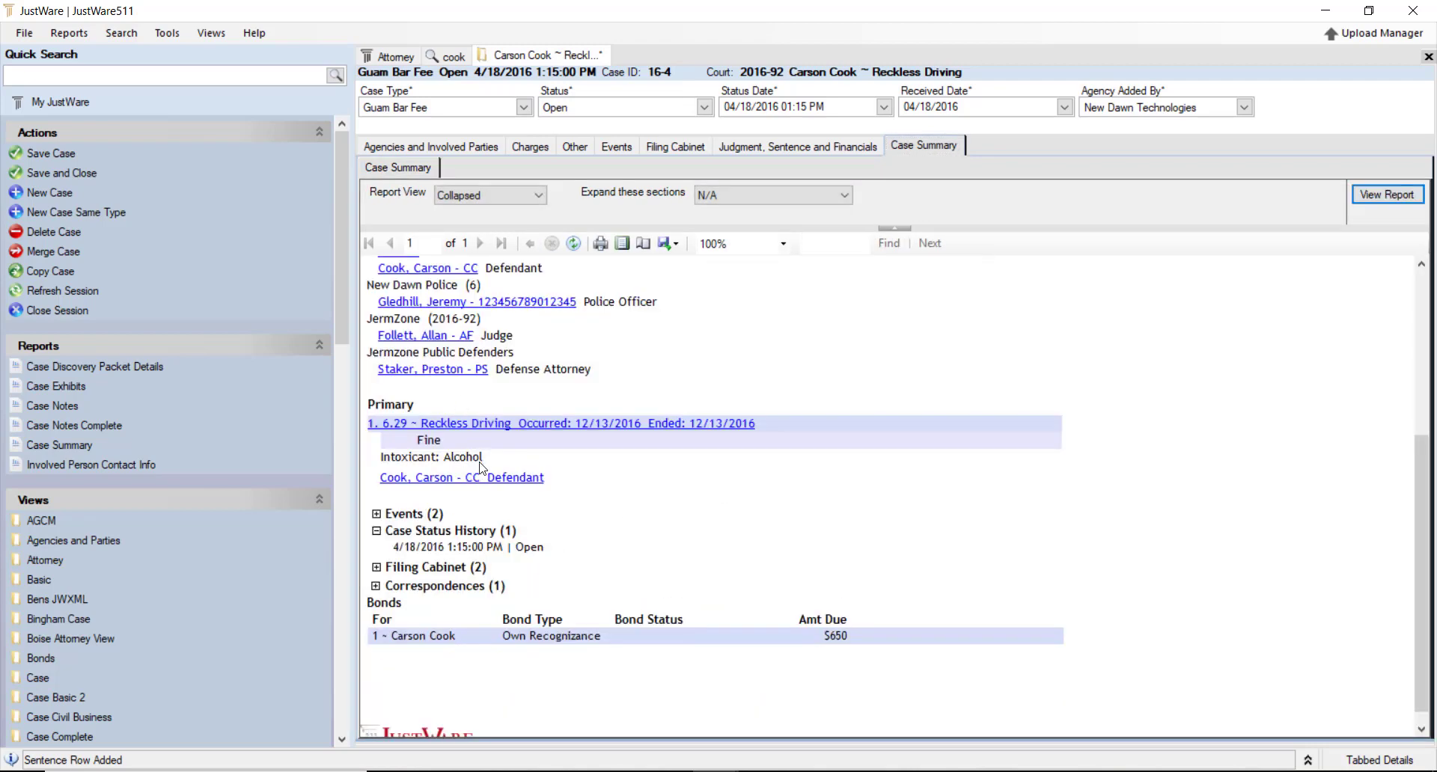
{"action": "scroll", "coordinate": [580, 436], "scroll_direction": "up", "scroll_amount": 4}
{"action": "scroll", "coordinate": [503, 441], "scroll_direction": "up", "scroll_amount": 2}
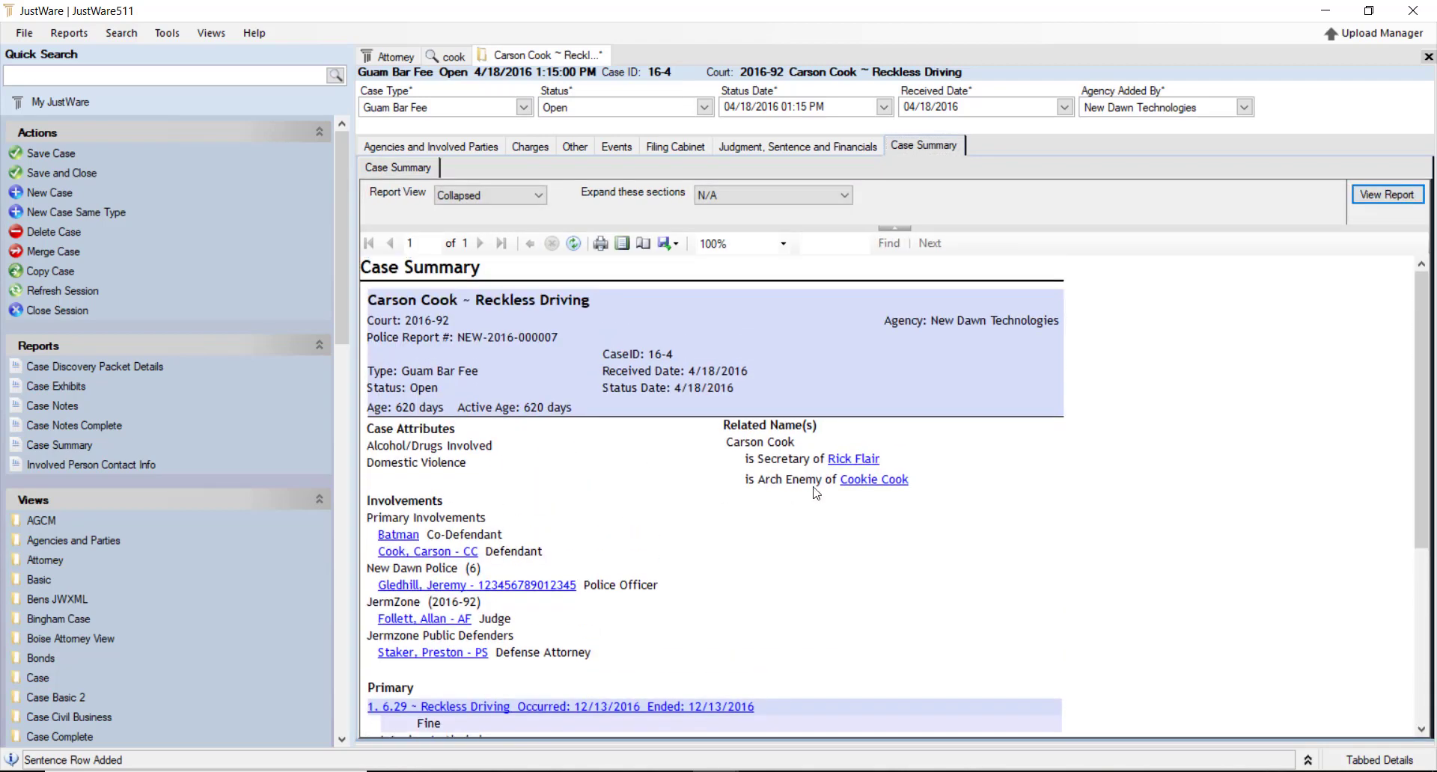
{"action": "scroll", "coordinate": [988, 329], "scroll_direction": "down", "scroll_amount": 4}
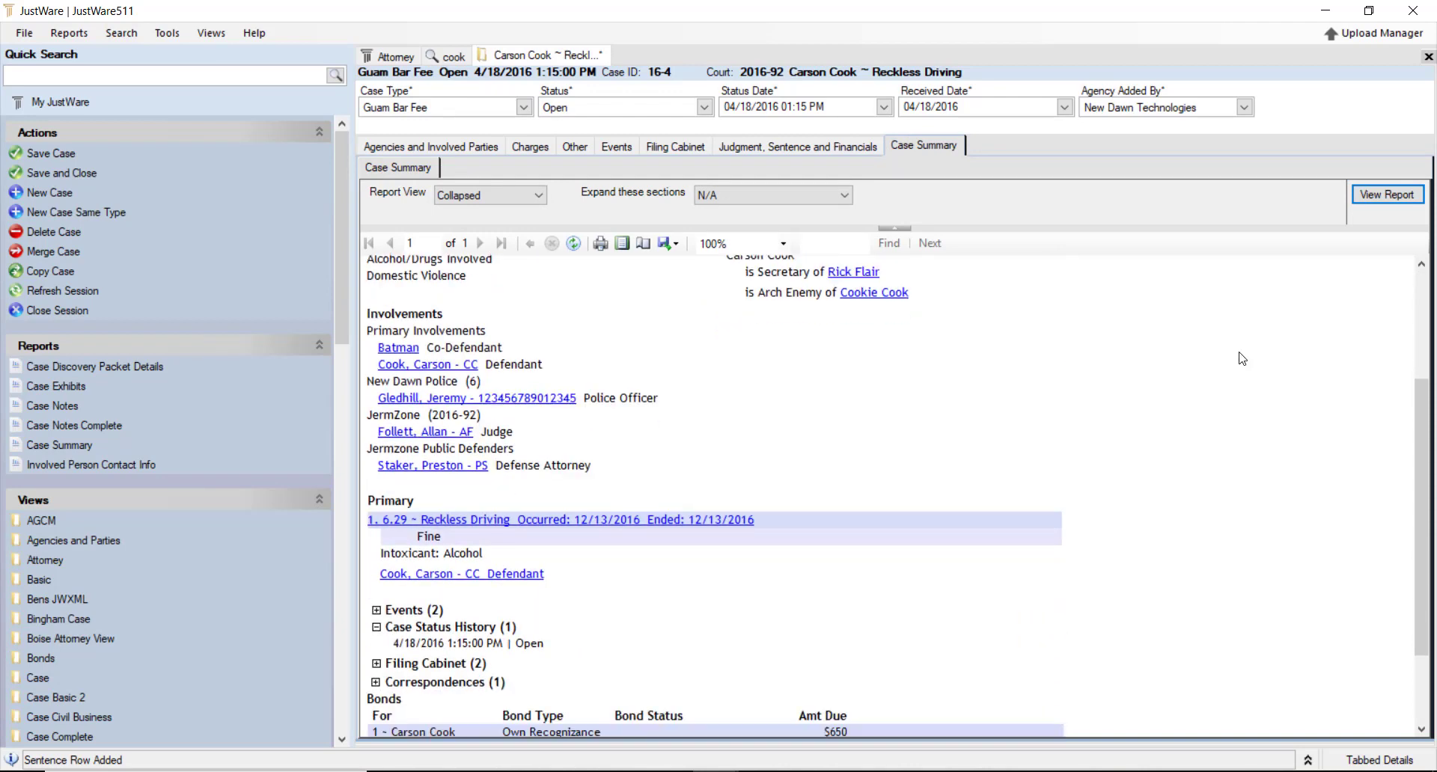
Close the case session without saving, then close the cook search session
{"action": "right_click", "coordinate": [578, 54]}
{"action": "left_click", "coordinate": [659, 67]}
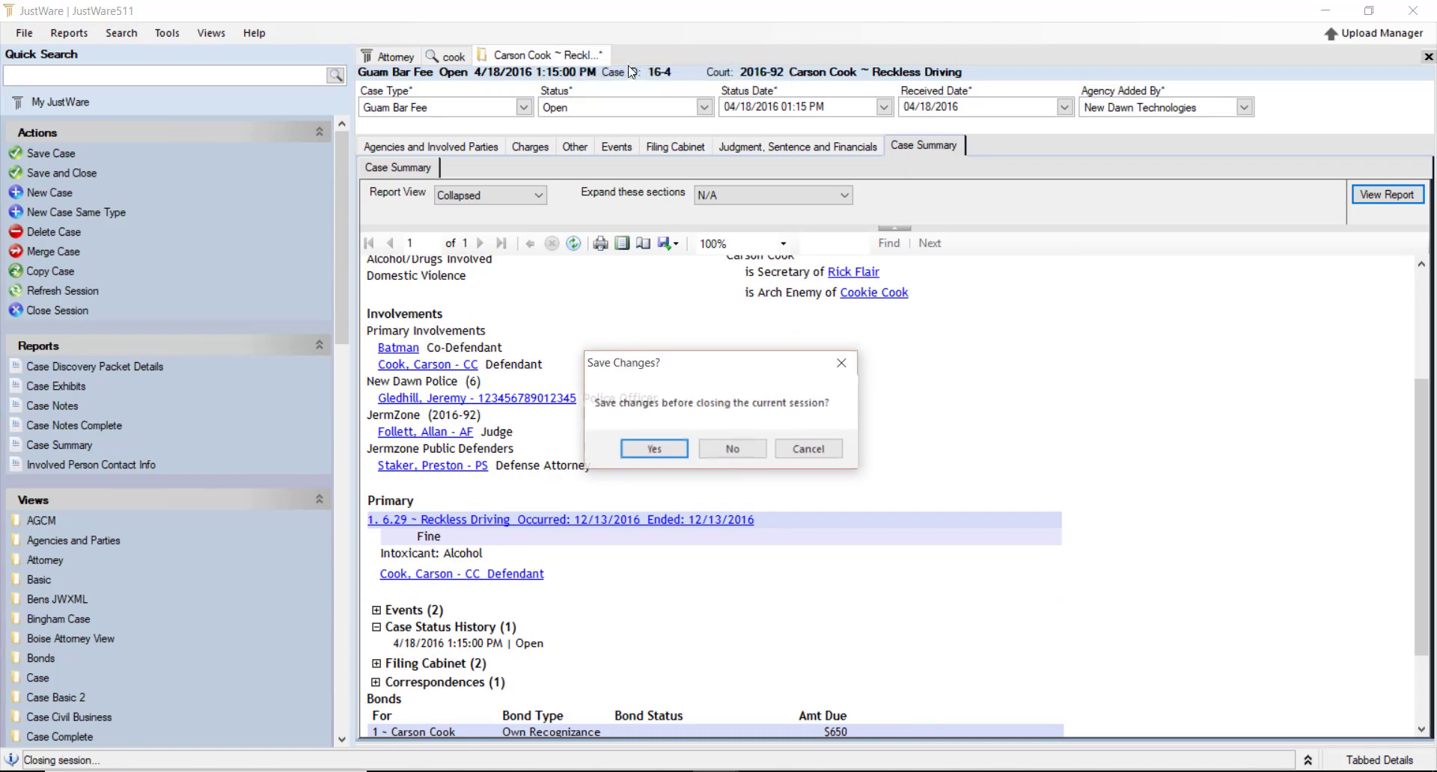
{"action": "left_click", "coordinate": [733, 449]}
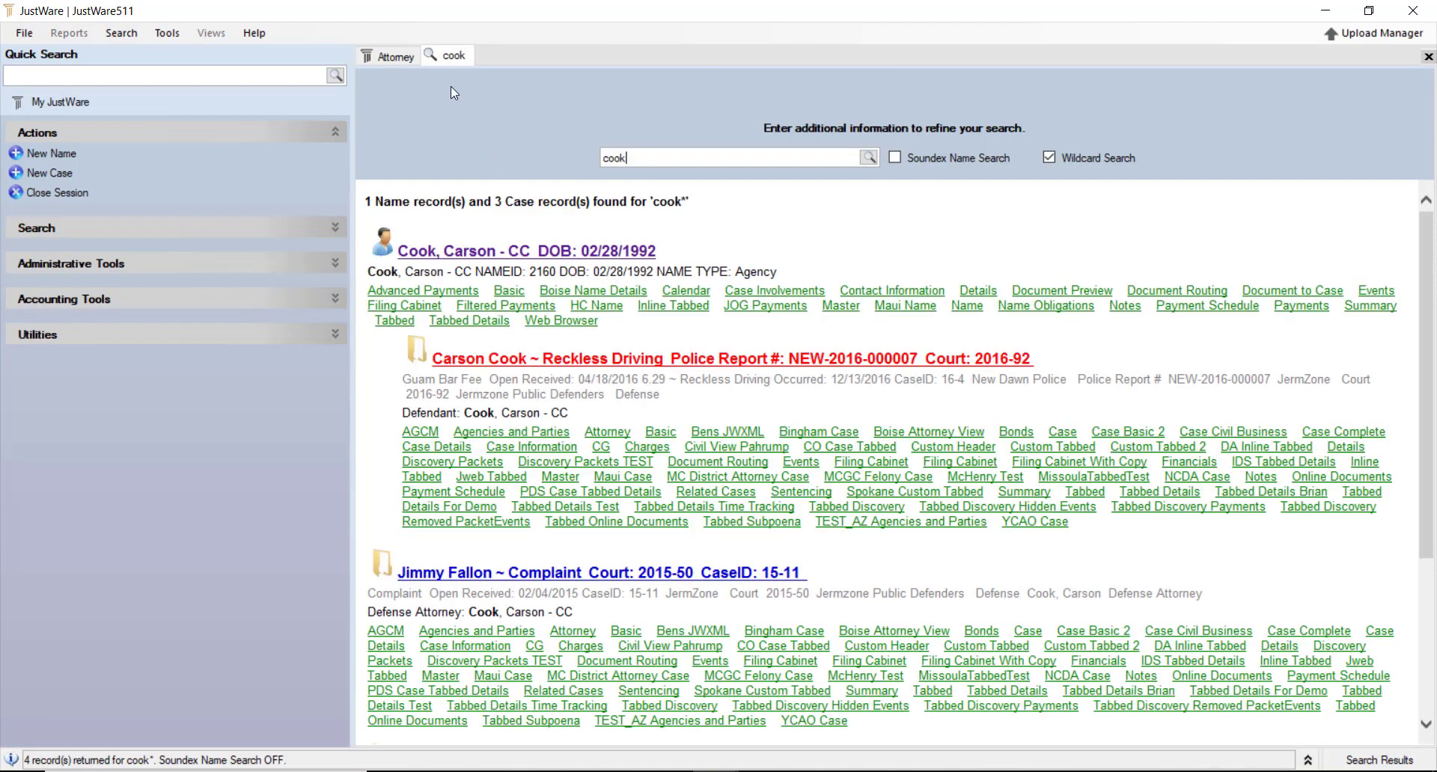
{"action": "right_click", "coordinate": [455, 56]}
{"action": "left_click", "coordinate": [524, 65]}
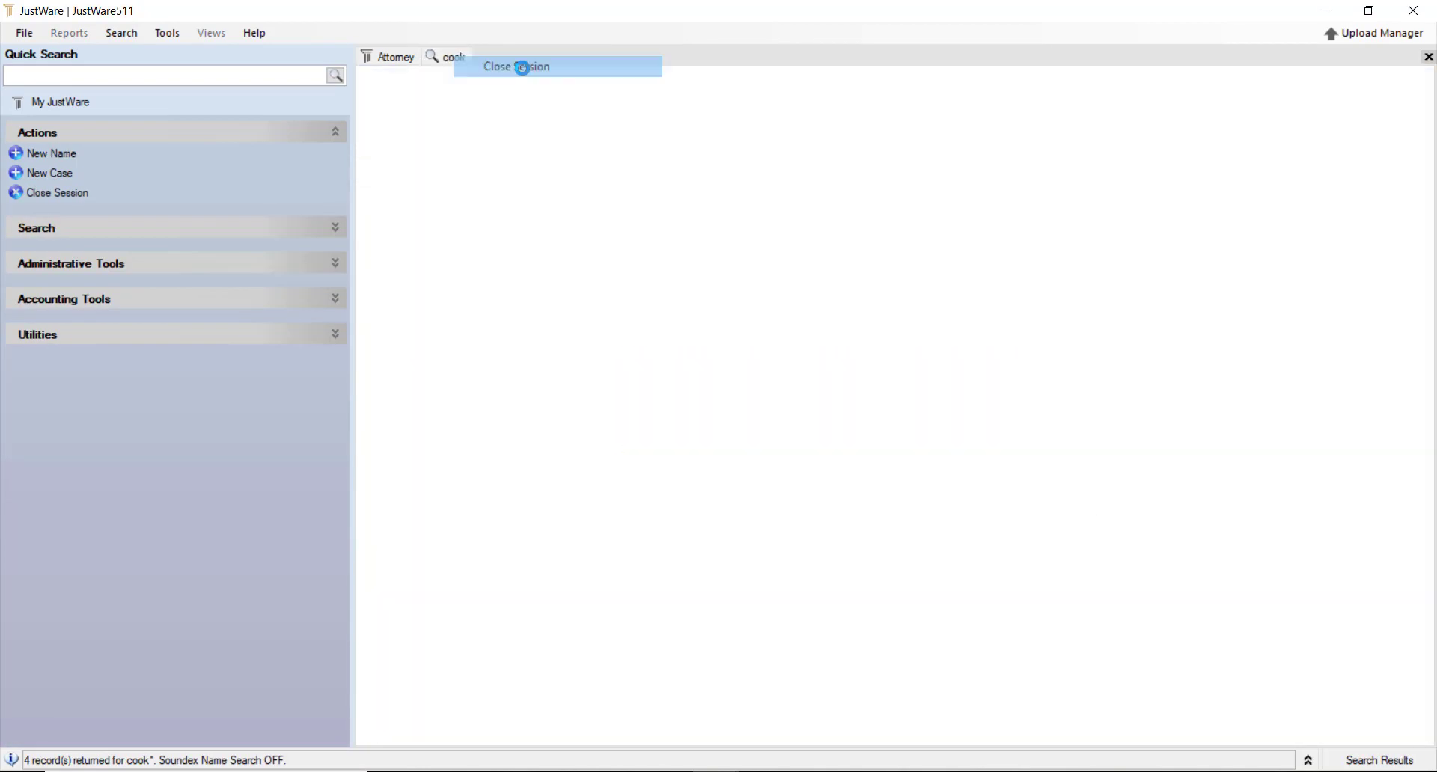